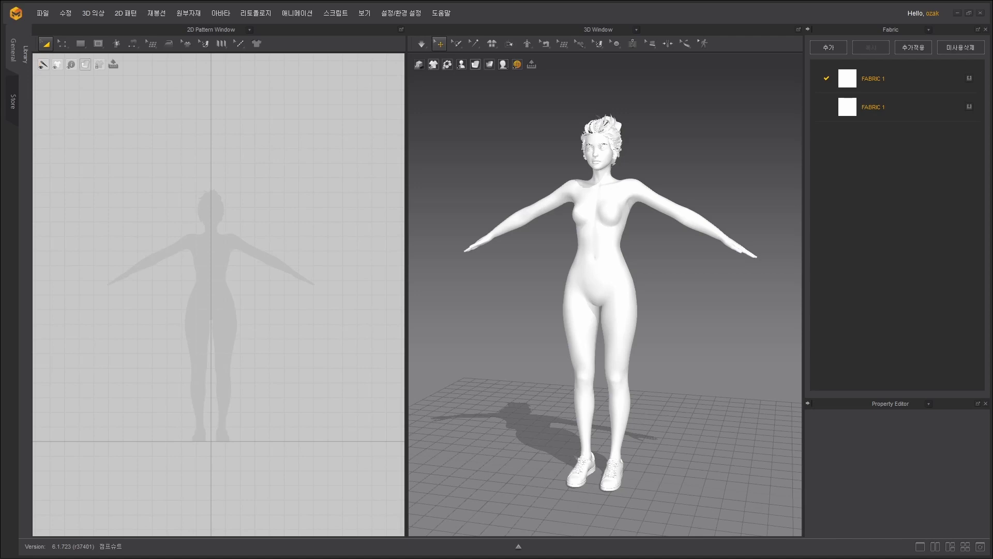
Load the Pants.zpac garment from the Garment library onto the avatar, answering no to the prompt about the unsaved video file.
{"action": "left_click", "coordinate": [10, 50]}
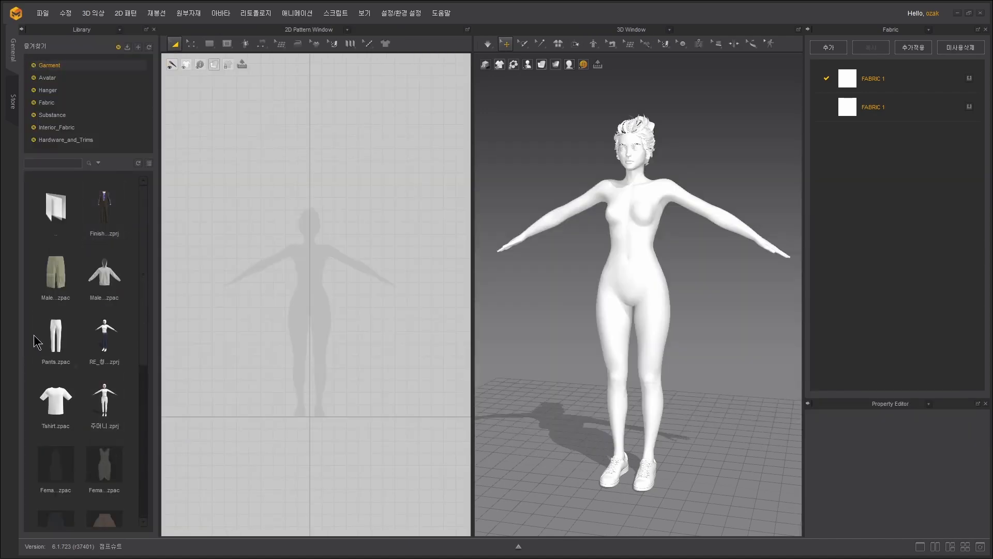
{"action": "mouse_move", "coordinate": [52, 337]}
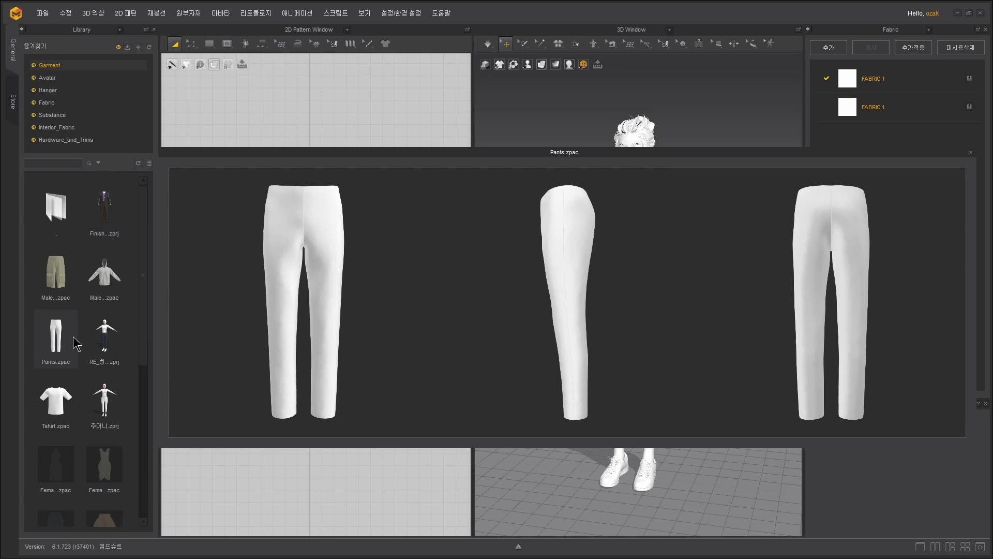
{"action": "double_click", "coordinate": [61, 334]}
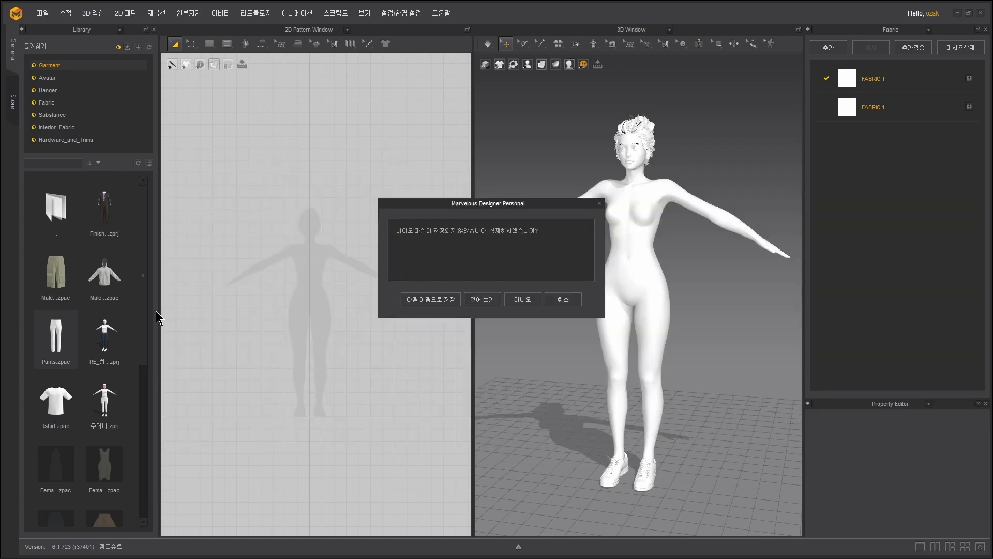
{"action": "left_click", "coordinate": [517, 301]}
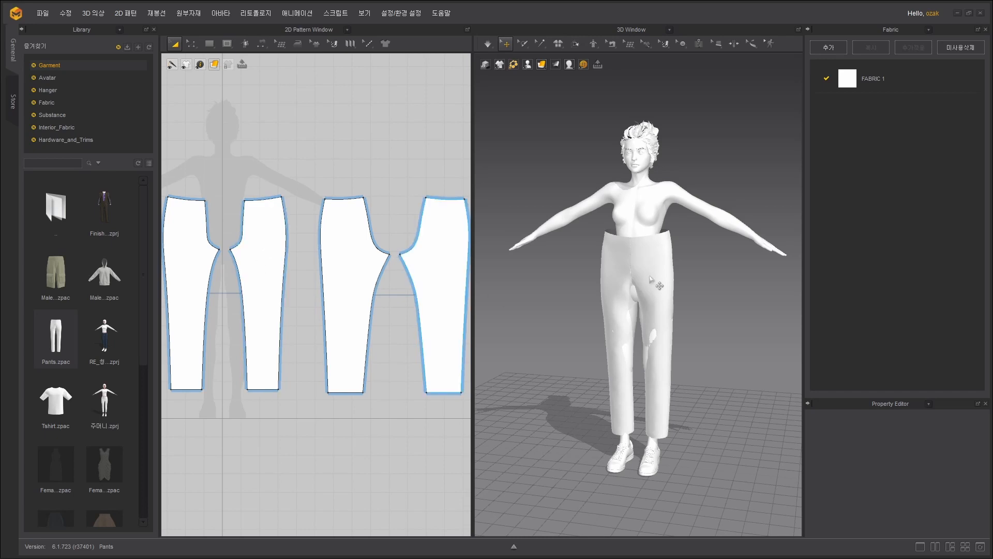
Select all four pants pattern pieces and move them down on the avatar in the 3D view until they sit at the waist.
{"action": "left_click", "coordinate": [653, 274]}
{"action": "scroll", "coordinate": [259, 172], "scroll_direction": "down", "scroll_amount": 3}
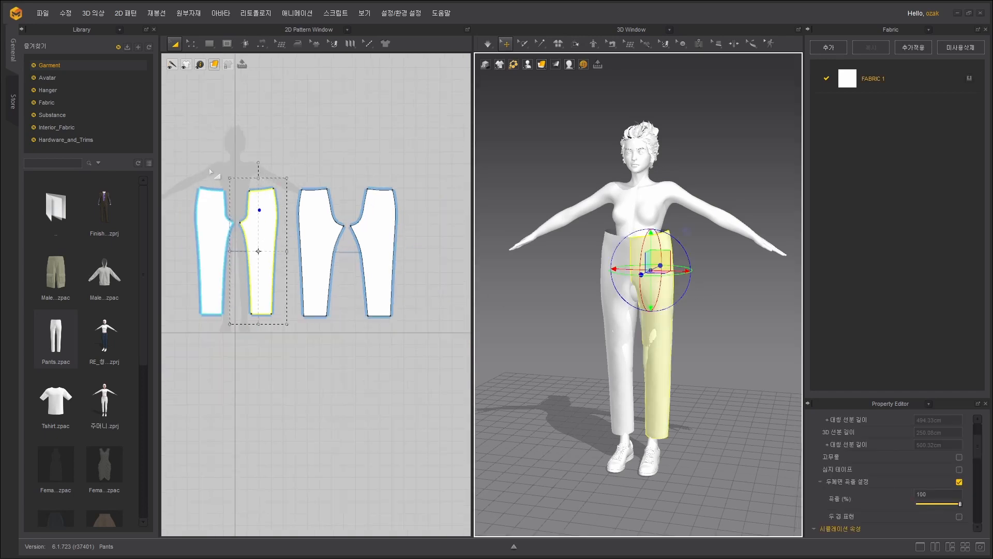
{"action": "left_click", "coordinate": [191, 174]}
{"action": "left_click_drag", "start_coordinate": [406, 365], "coordinate": [407, 365]}
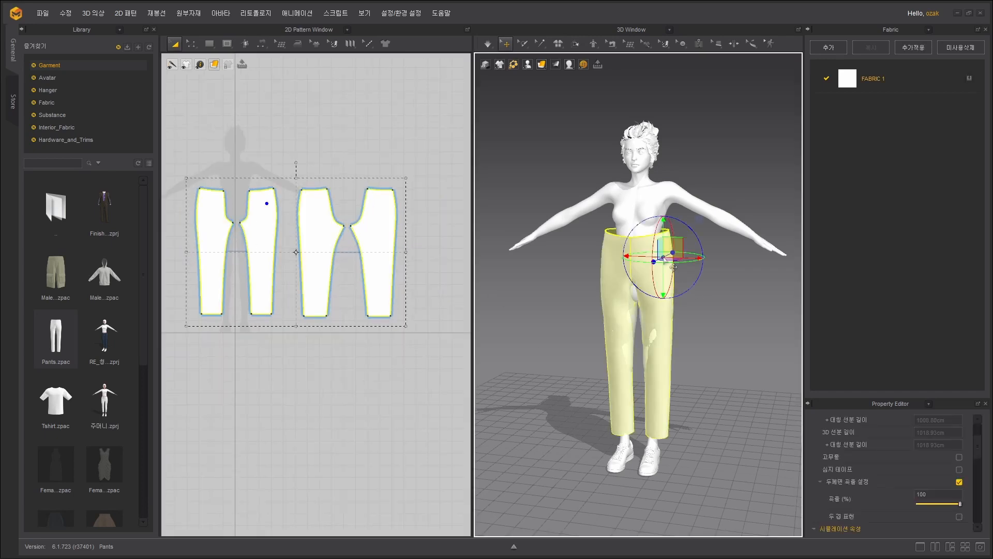
{"action": "left_click_drag", "start_coordinate": [663, 235], "coordinate": [668, 254]}
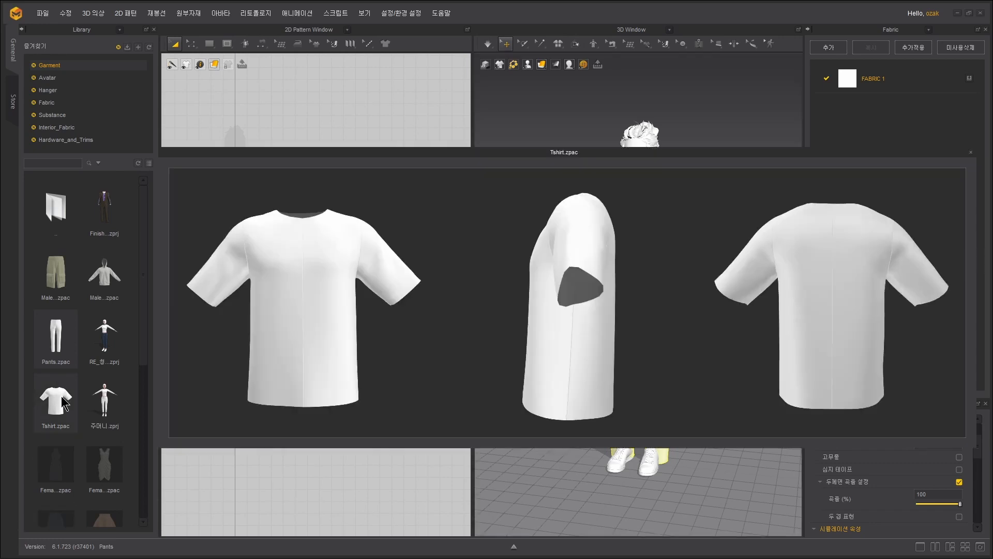
Load Tshirt.zpac from the library with the add (추가) option so the pants are kept, and collapse the library.
{"action": "double_click", "coordinate": [64, 409]}
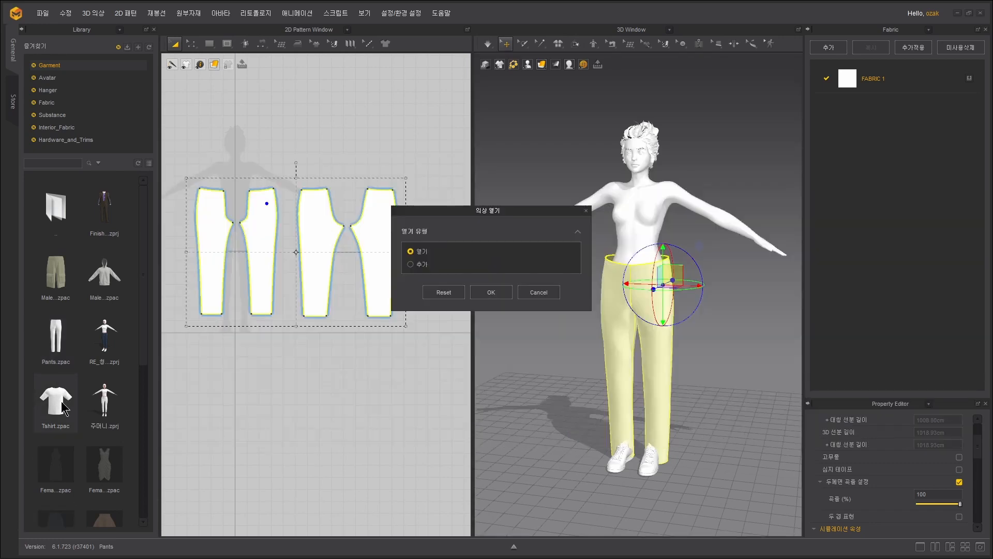
{"action": "left_click", "coordinate": [422, 265]}
{"action": "left_click", "coordinate": [496, 387]}
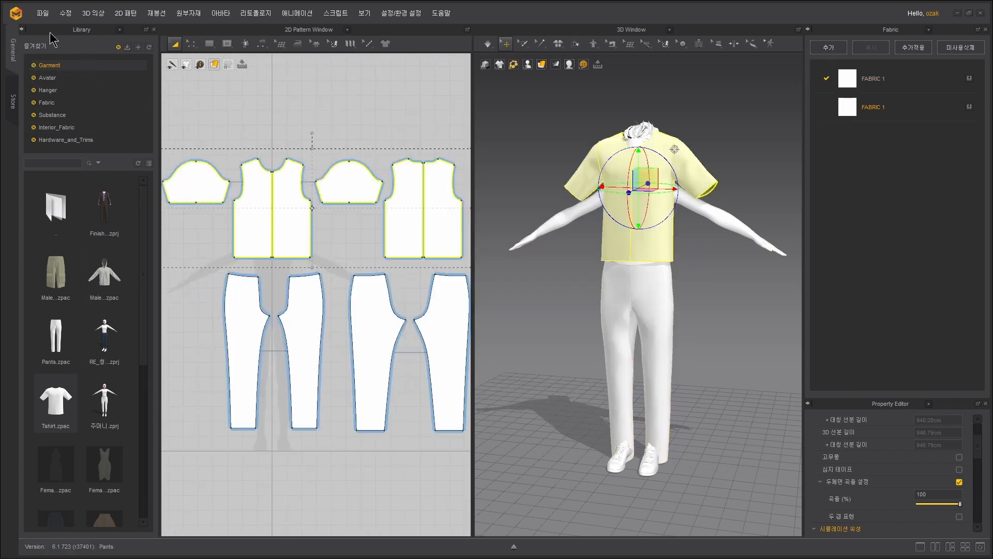
{"action": "left_click", "coordinate": [21, 29]}
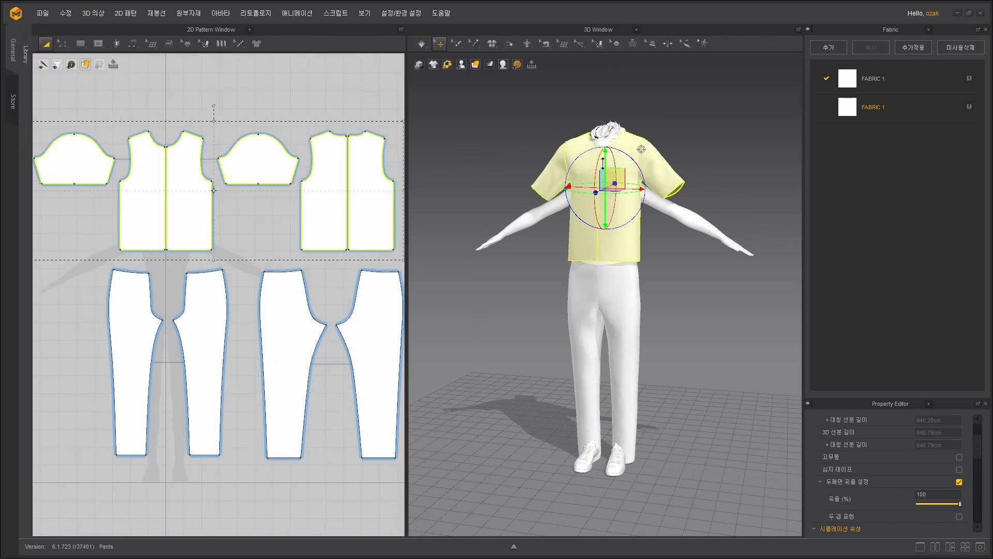
Move the T-shirt down along the vertical axis so it fits the avatar's shoulders and torso, and deselect it.
{"action": "left_click_drag", "start_coordinate": [605, 161], "coordinate": [602, 207]}
{"action": "right_click_drag", "start_coordinate": [595, 269], "coordinate": [697, 293]}
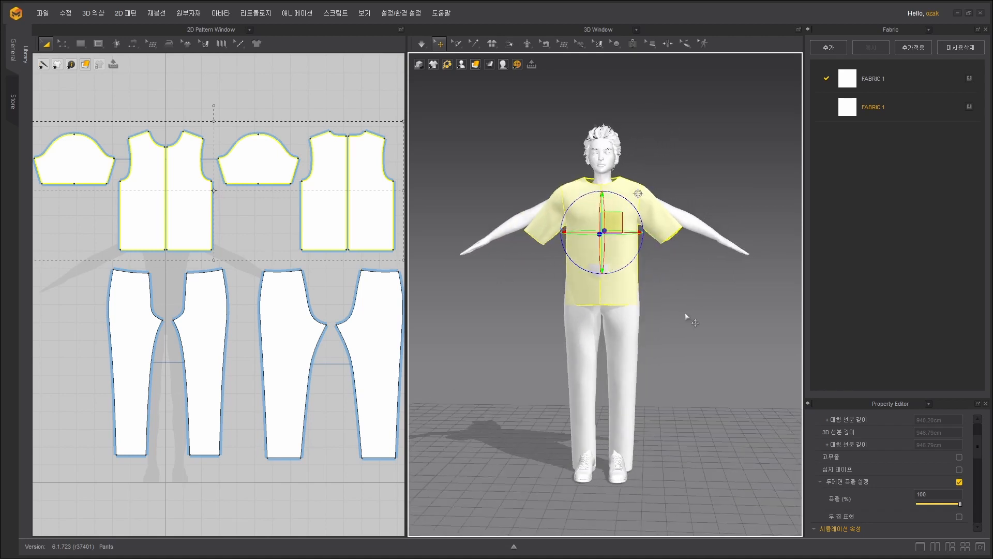
{"action": "left_click", "coordinate": [685, 314]}
{"action": "scroll", "coordinate": [303, 359], "scroll_direction": "down", "scroll_amount": 2}
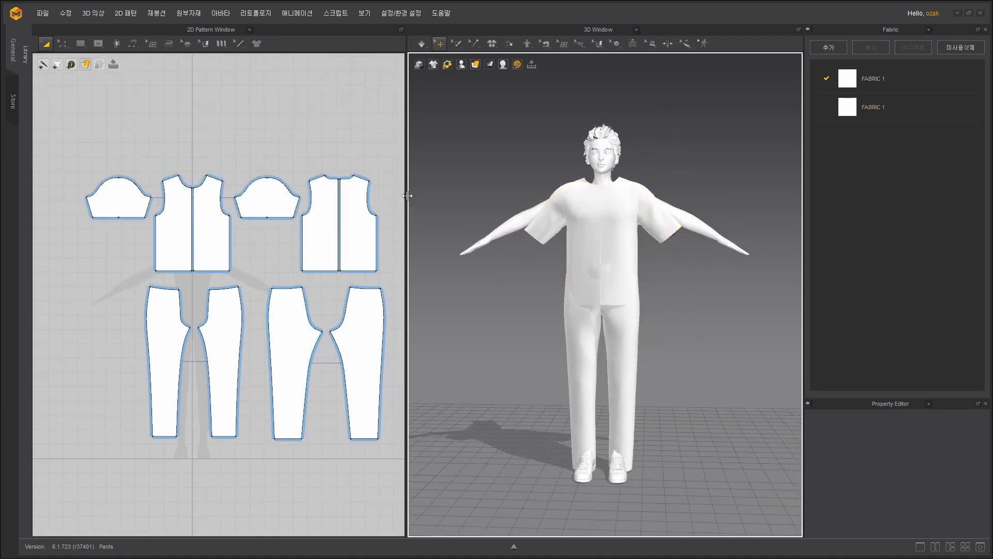
Widen the 2D pattern area and shorten the pants by raising the hem lines of all four leg pieces together with Edit Pattern.
{"action": "left_click_drag", "start_coordinate": [406, 194], "coordinate": [457, 195]}
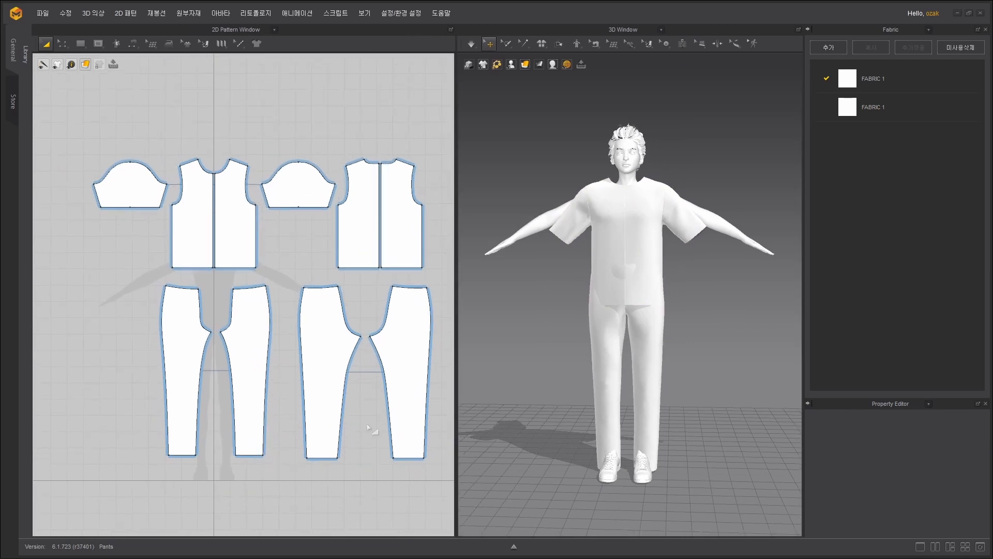
{"action": "scroll", "coordinate": [284, 356], "scroll_direction": "up", "scroll_amount": 1}
{"action": "left_click", "coordinate": [62, 43]}
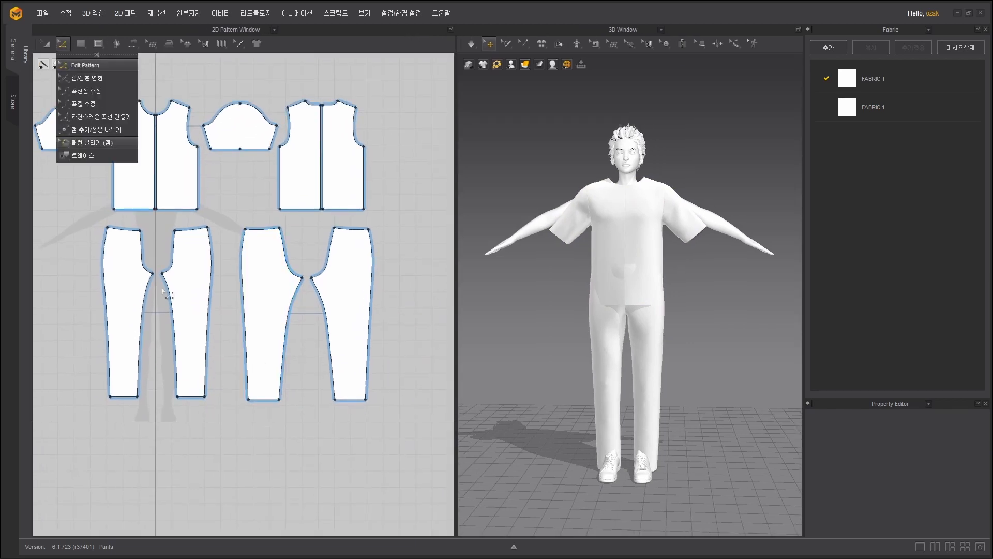
{"action": "left_click_drag", "start_coordinate": [74, 423], "coordinate": [396, 390]}
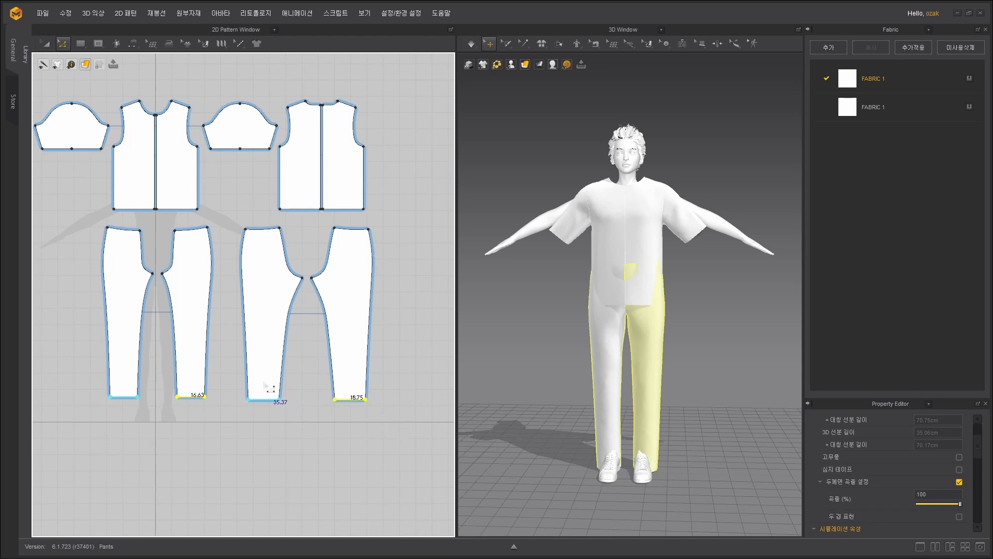
{"action": "left_click", "coordinate": [65, 455]}
{"action": "left_click_drag", "start_coordinate": [83, 441], "coordinate": [456, 393]}
{"action": "left_click_drag", "start_coordinate": [397, 368], "coordinate": [396, 366]}
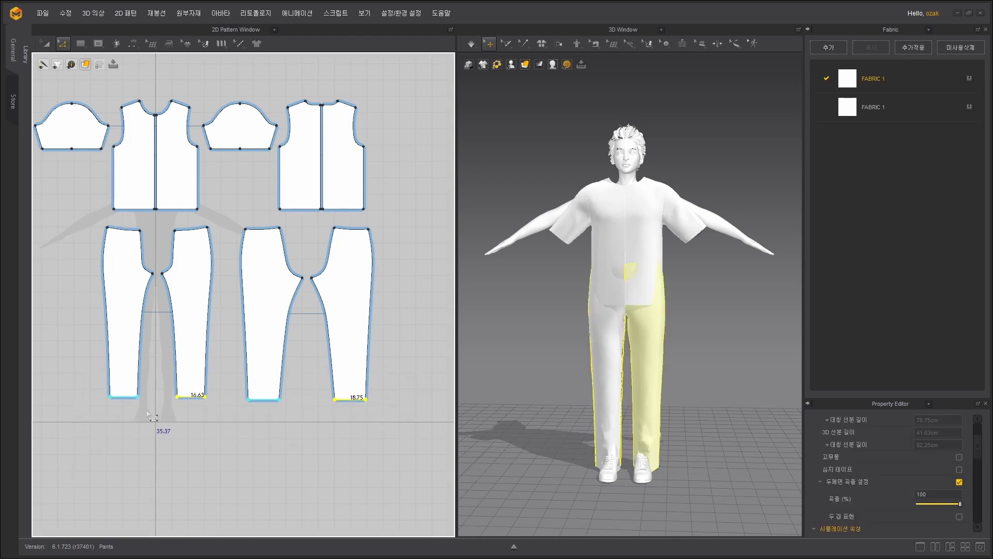
{"action": "left_click_drag", "start_coordinate": [185, 400], "coordinate": [184, 378]}
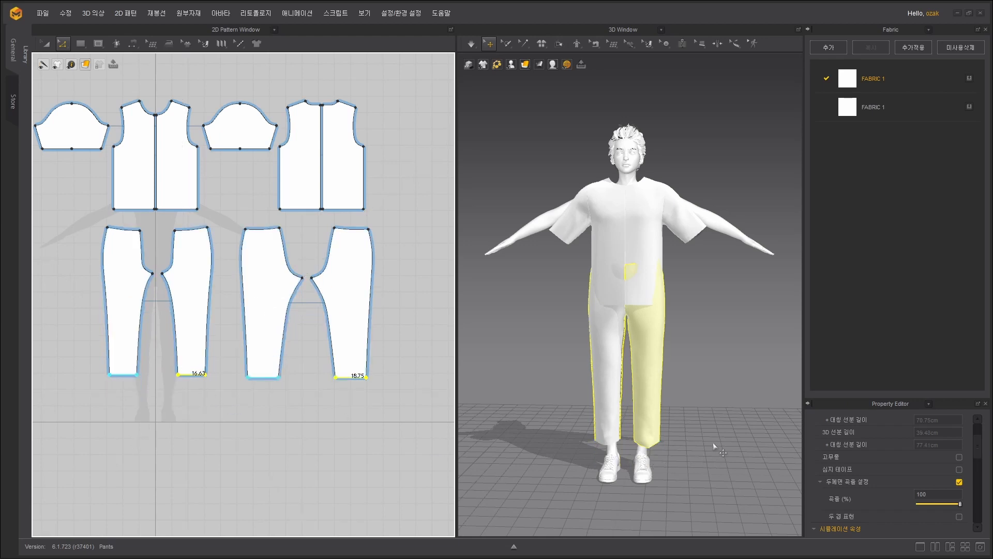
Raise the four selected pants hems slightly further to bring the legs to a cropped length above the ankles.
{"action": "right_click_drag", "start_coordinate": [712, 443], "coordinate": [671, 414]}
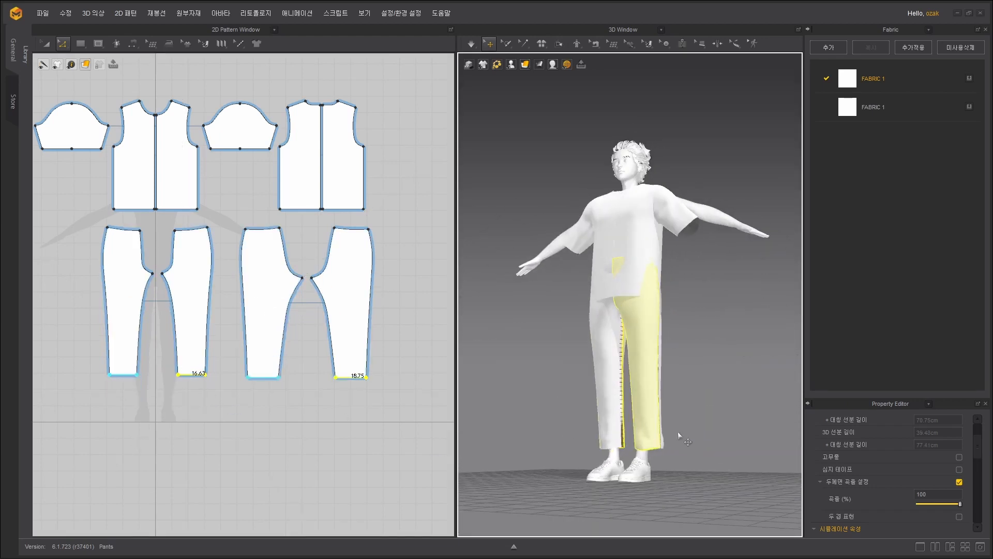
{"action": "left_click_drag", "start_coordinate": [185, 375], "coordinate": [185, 368]}
{"action": "right_click_drag", "start_coordinate": [695, 416], "coordinate": [743, 408]}
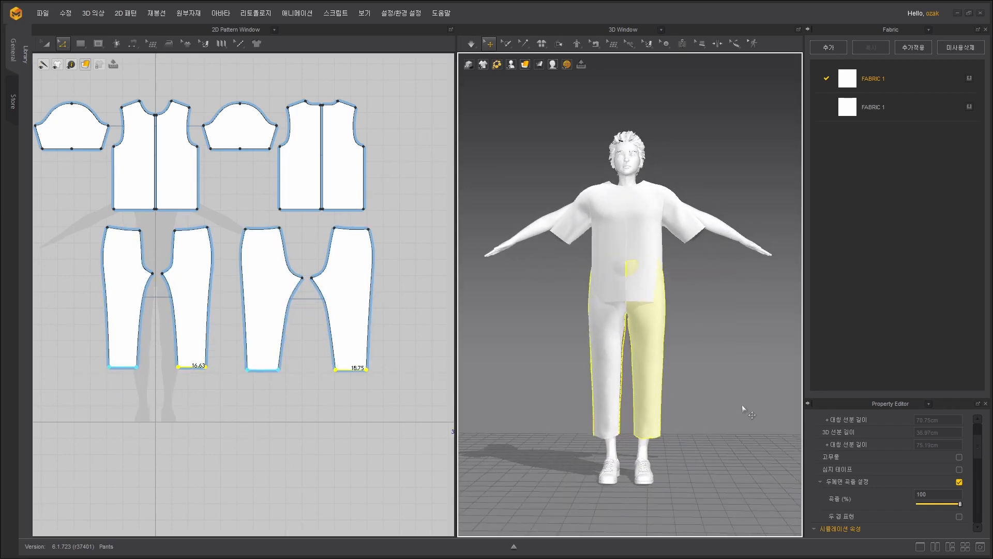
{"action": "scroll", "coordinate": [197, 375], "scroll_direction": "up", "scroll_amount": 2}
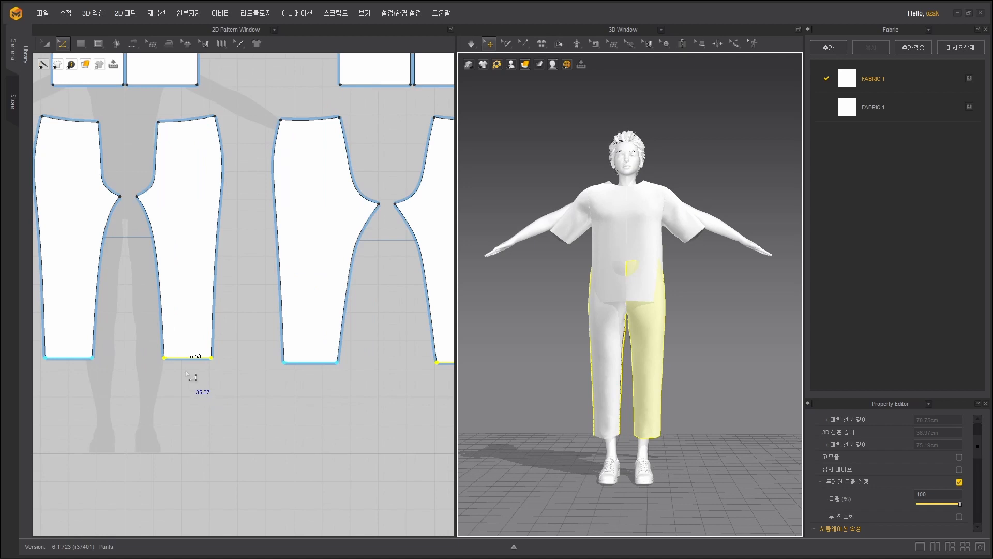
{"action": "left_click_drag", "start_coordinate": [186, 364], "coordinate": [195, 355]}
Select all the pants pieces and, in side view, shift them backward in 3D so they cover the avatar's hips.
{"action": "right_click_drag", "start_coordinate": [730, 432], "coordinate": [569, 424]}
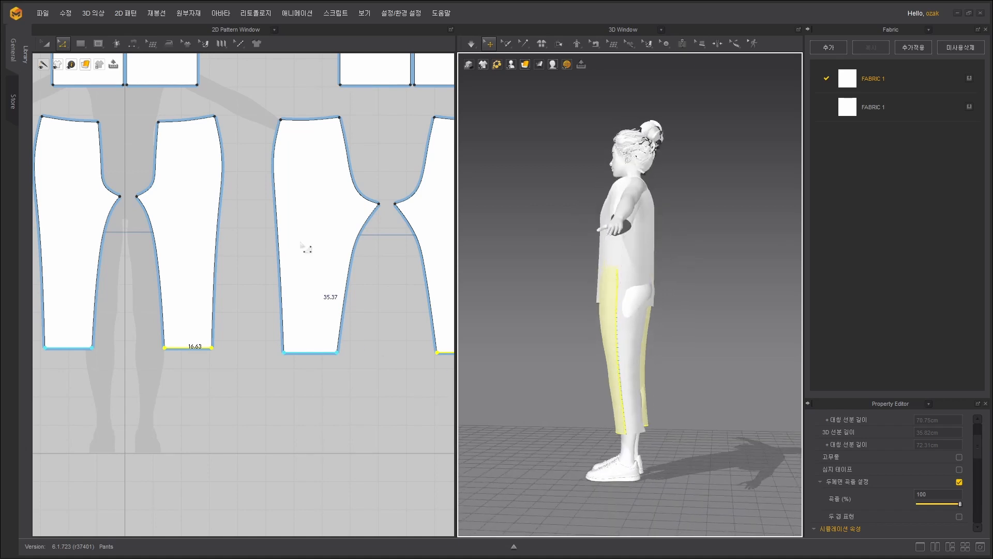
{"action": "scroll", "coordinate": [290, 243], "scroll_direction": "down", "scroll_amount": 2}
{"action": "left_click_drag", "start_coordinate": [105, 169], "coordinate": [197, 211]}
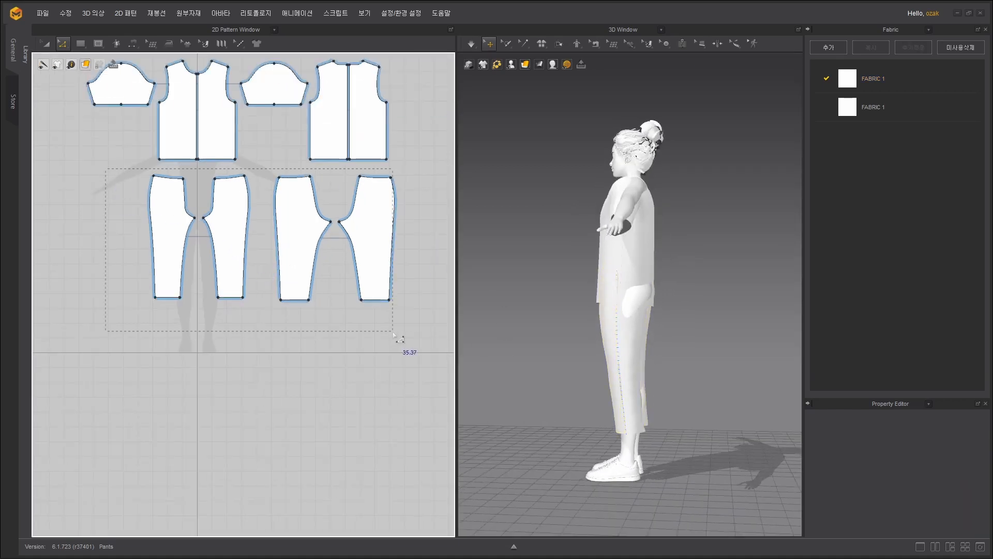
{"action": "left_click_drag", "start_coordinate": [393, 332], "coordinate": [395, 333]}
{"action": "scroll", "coordinate": [641, 285], "scroll_direction": "up", "scroll_amount": 4}
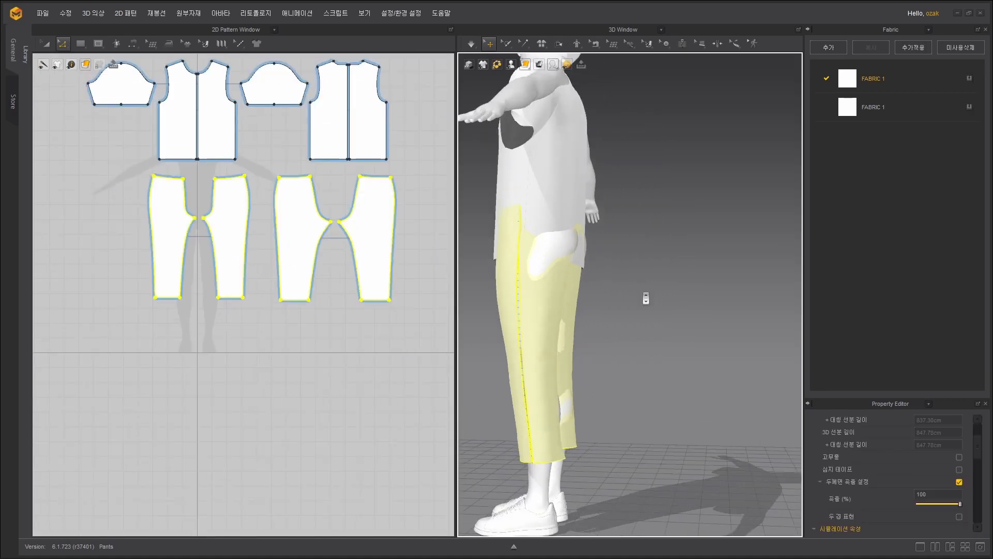
{"action": "mouse_move", "coordinate": [645, 293]}
{"action": "right_mouse_down"}
{"action": "mouse_move", "coordinate": [591, 285]}
{"action": "mouse_move", "coordinate": [634, 273]}
{"action": "mouse_move", "coordinate": [647, 293]}
{"action": "right_mouse_up"}
{"action": "scroll", "coordinate": [647, 311], "scroll_direction": "down", "scroll_amount": 2}
{"action": "scroll", "coordinate": [647, 311], "scroll_direction": "down", "scroll_amount": 1}
{"action": "left_click", "coordinate": [592, 305]}
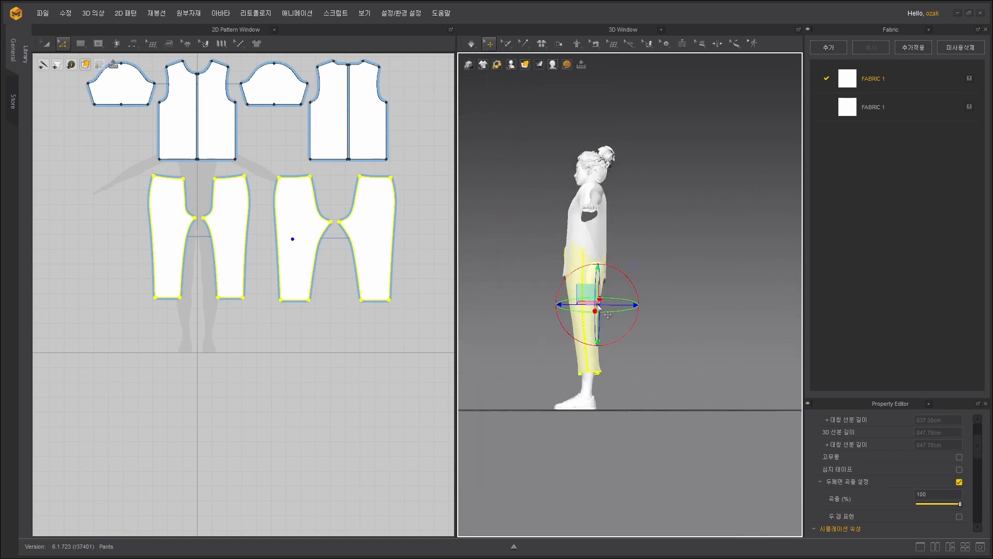
{"action": "scroll", "coordinate": [593, 305], "scroll_direction": "up", "scroll_amount": 4}
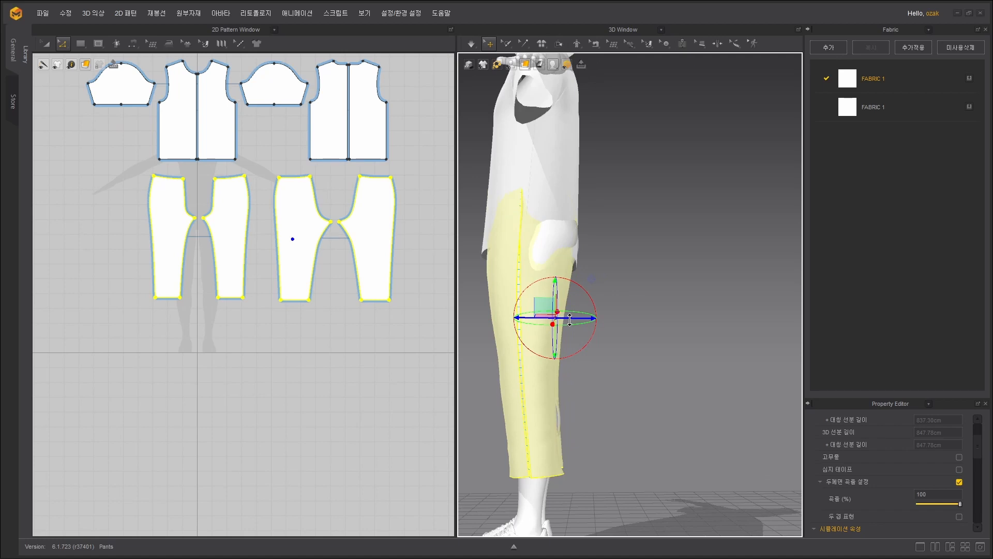
{"action": "left_click_drag", "start_coordinate": [570, 320], "coordinate": [578, 317]}
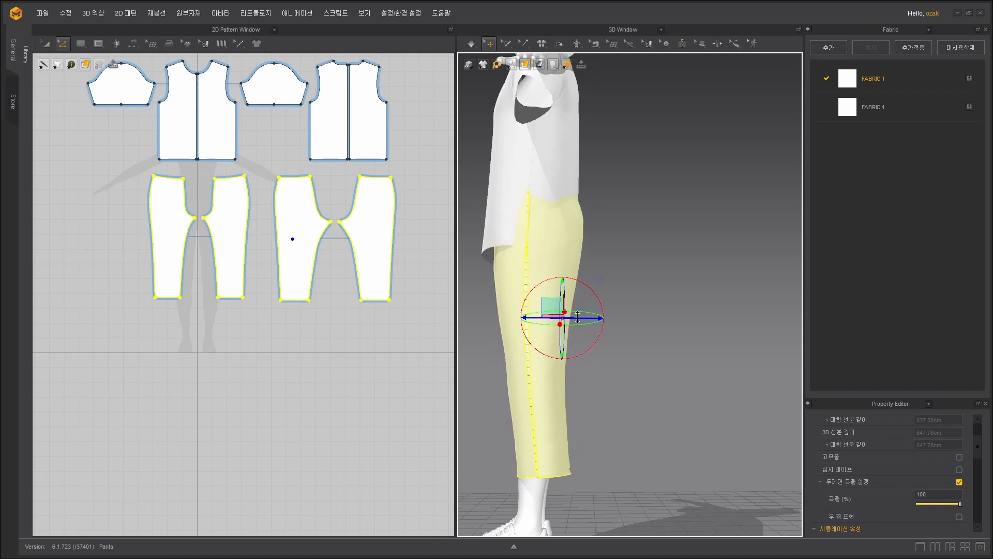
Select the bottom edges of the T-shirt's front and back pieces and raise them to crop the shirt to about waist length.
{"action": "key", "text": "2"}
{"action": "scroll", "coordinate": [653, 282], "scroll_direction": "down", "scroll_amount": 5}
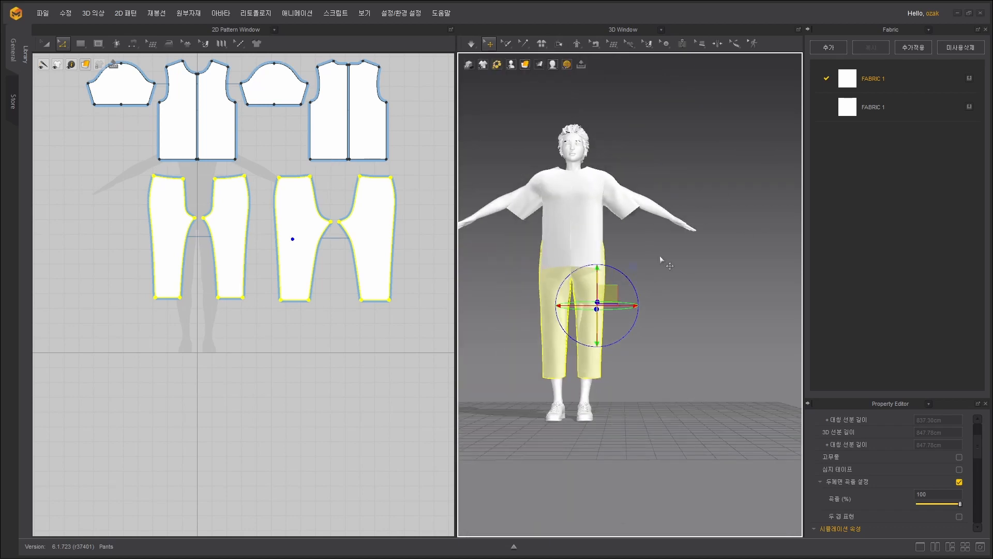
{"action": "middle_click_drag", "start_coordinate": [686, 260], "coordinate": [710, 337]}
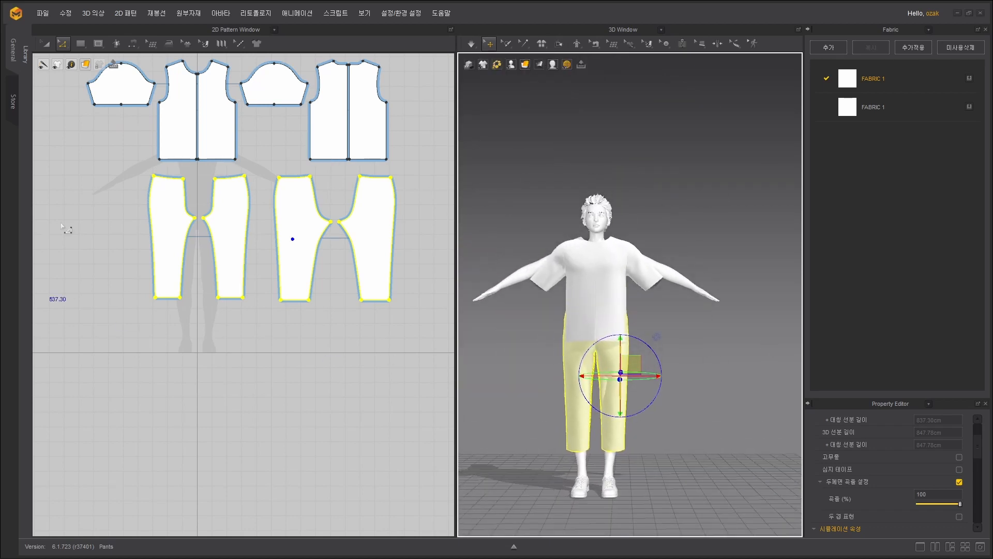
{"action": "middle_click_drag", "start_coordinate": [201, 216], "coordinate": [240, 344]}
{"action": "scroll", "coordinate": [239, 342], "scroll_direction": "up", "scroll_amount": 3}
{"action": "scroll", "coordinate": [191, 260], "scroll_direction": "down", "scroll_amount": 3}
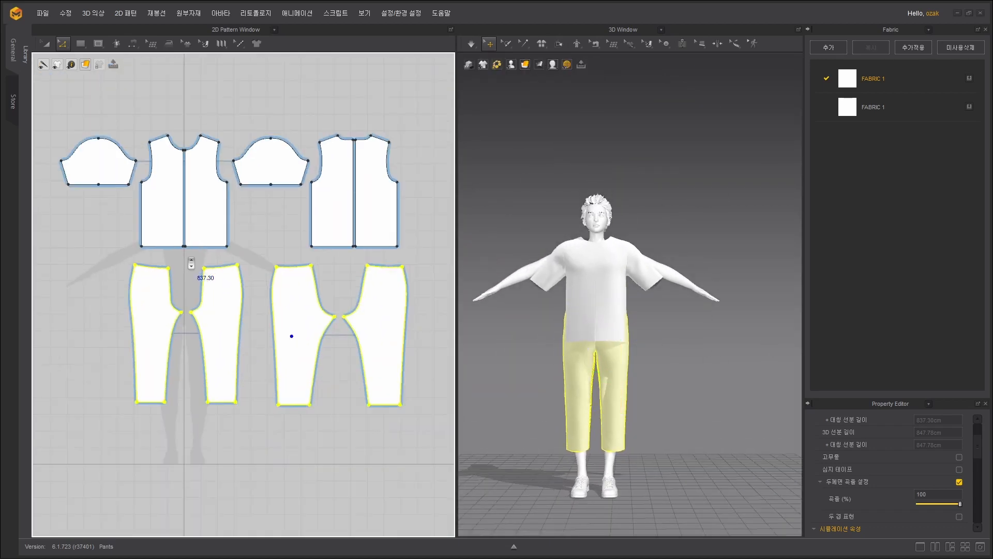
{"action": "middle_click_drag", "start_coordinate": [191, 262], "coordinate": [171, 274]}
{"action": "left_click_drag", "start_coordinate": [111, 263], "coordinate": [402, 250]}
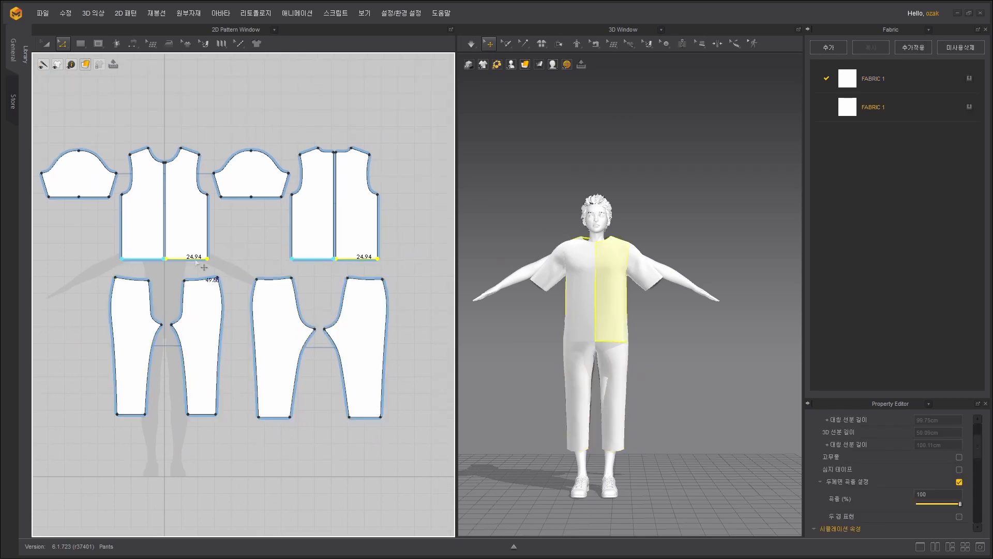
{"action": "left_click_drag", "start_coordinate": [177, 259], "coordinate": [173, 227]}
Lengthen both T-shirt sleeves by pulling the sleeve hem line down to about the level of the shirt's bottom edge.
{"action": "scroll", "coordinate": [671, 346], "scroll_direction": "up", "scroll_amount": 2}
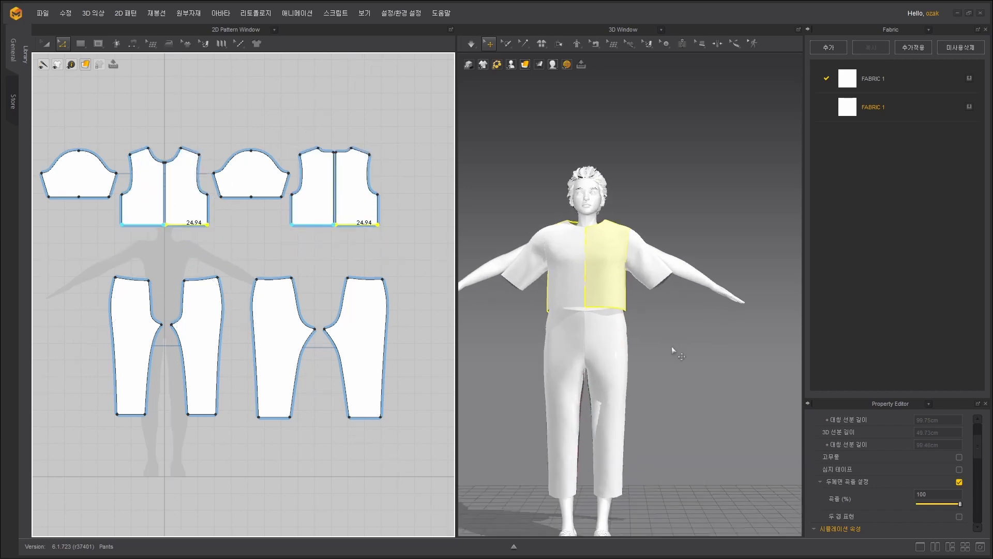
{"action": "mouse_move", "coordinate": [672, 346]}
{"action": "right_mouse_down"}
{"action": "mouse_move", "coordinate": [521, 343]}
{"action": "mouse_move", "coordinate": [671, 348]}
{"action": "right_mouse_up"}
{"action": "scroll", "coordinate": [647, 352], "scroll_direction": "up", "scroll_amount": 2}
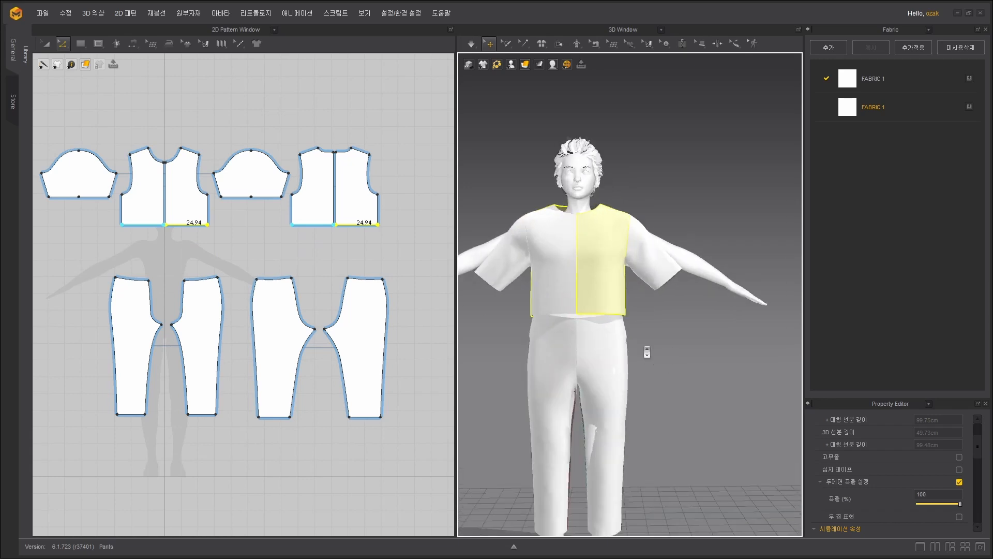
{"action": "scroll", "coordinate": [647, 352], "scroll_direction": "up", "scroll_amount": 1}
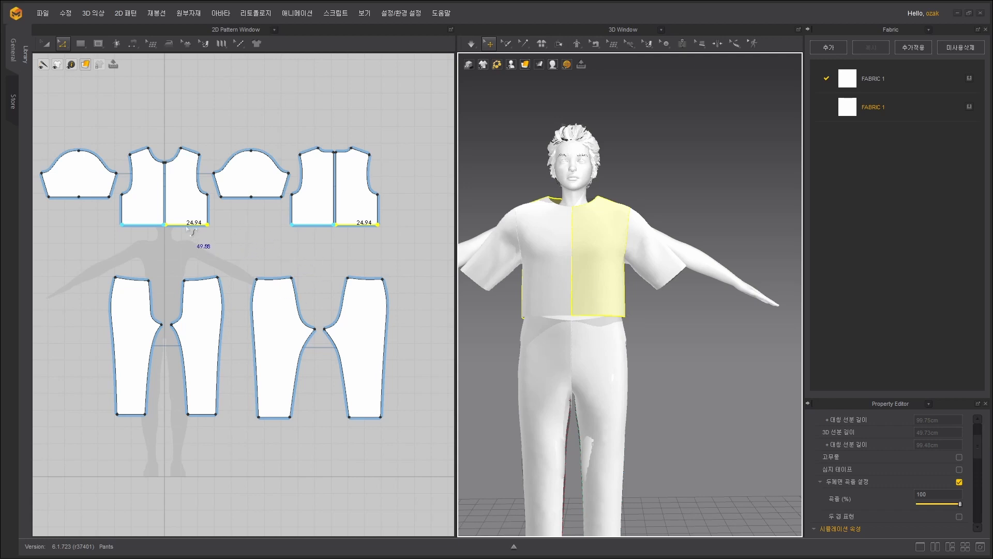
{"action": "middle_click_drag", "start_coordinate": [187, 228], "coordinate": [293, 229]}
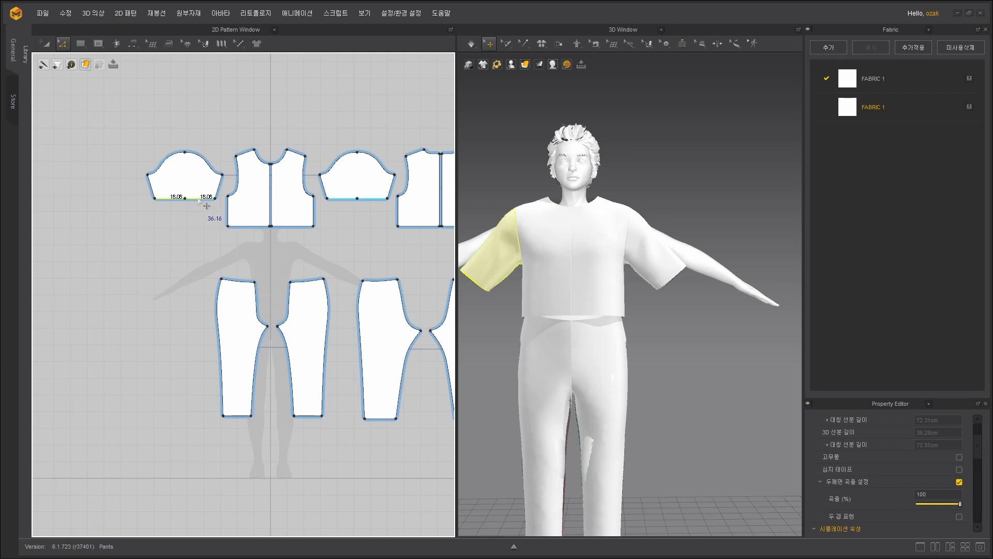
{"action": "left_click_drag", "start_coordinate": [199, 200], "coordinate": [209, 226]}
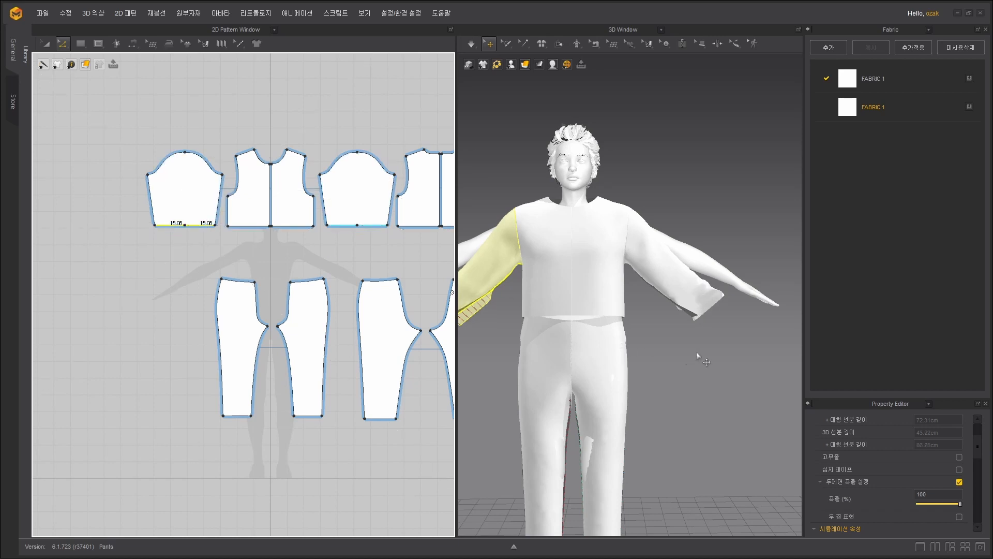
Show the avatar's arrangement points and place the T-shirt sleeves around the arms with a point on the arm.
{"action": "right_click_drag", "start_coordinate": [697, 353], "coordinate": [725, 381]}
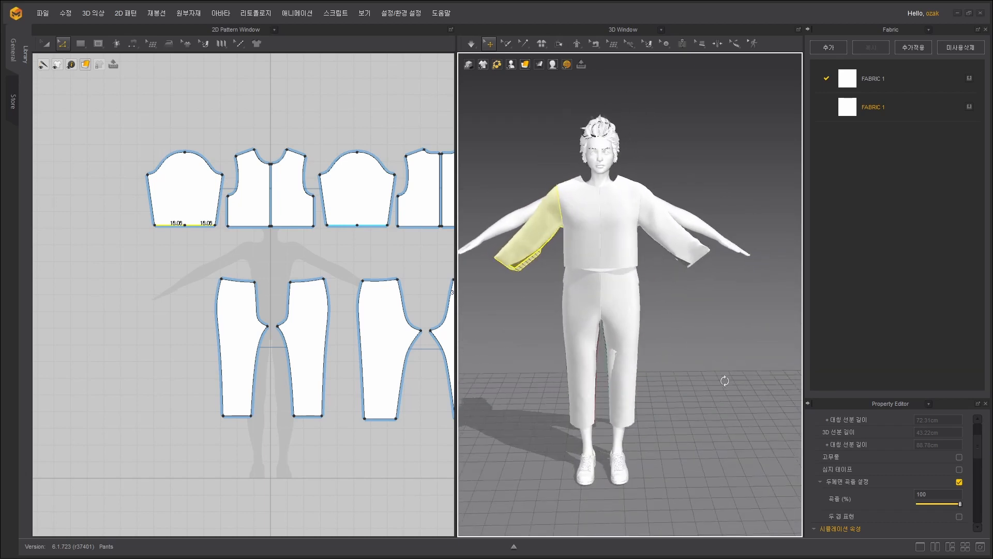
{"action": "right_click_drag", "start_coordinate": [677, 240], "coordinate": [676, 333]}
{"action": "left_click", "coordinate": [678, 249]}
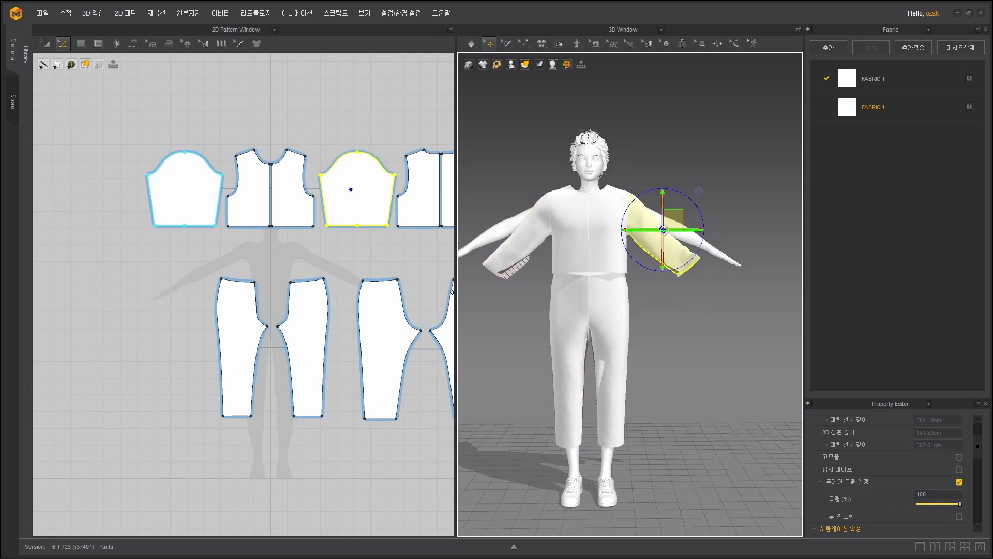
{"action": "left_click", "coordinate": [511, 64]}
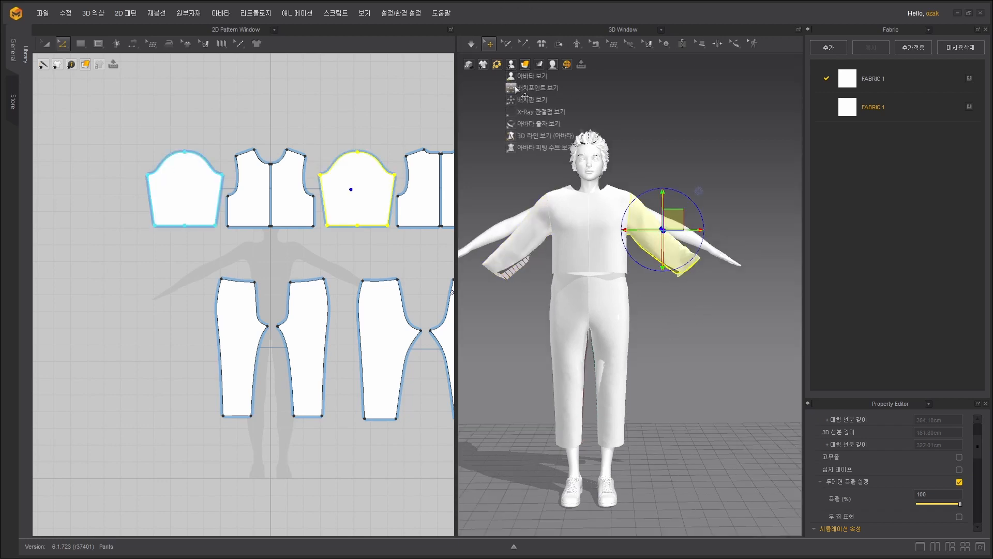
{"action": "left_click", "coordinate": [522, 89]}
{"action": "right_click_drag", "start_coordinate": [635, 127], "coordinate": [657, 253]}
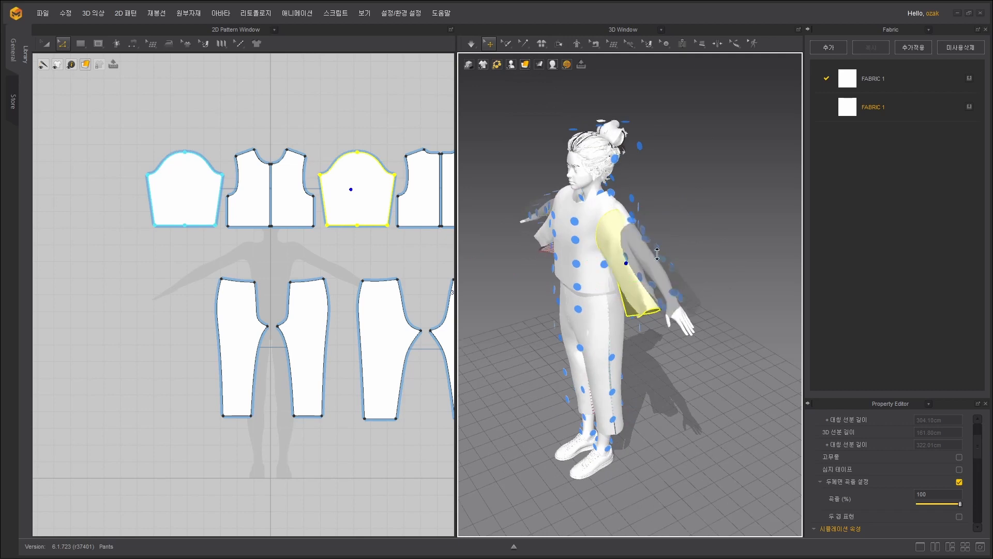
{"action": "left_click", "coordinate": [650, 245]}
{"action": "key", "text": "2"}
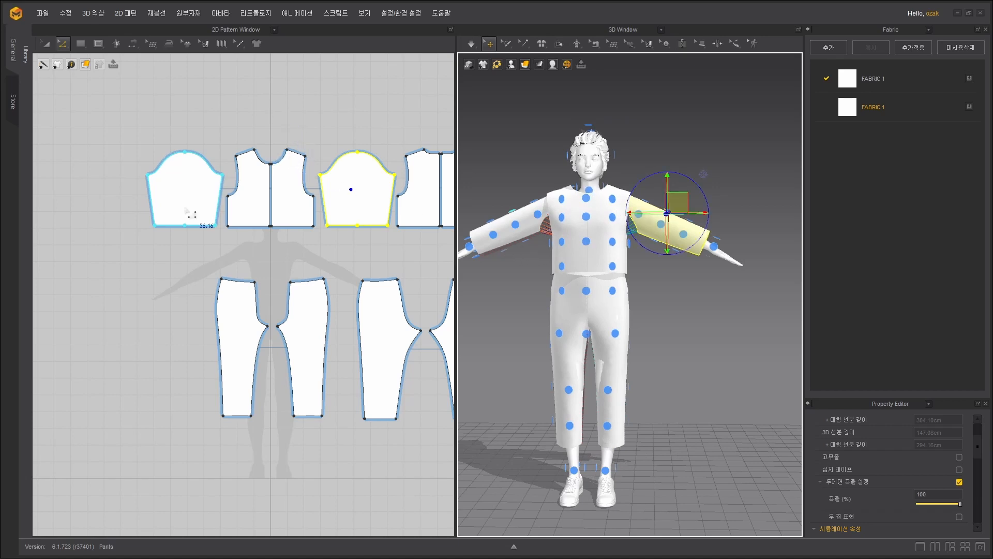
Lengthen both T-shirt sleeves slightly by moving the whole sleeve hem line further down in the pattern.
{"action": "left_click", "coordinate": [202, 225]}
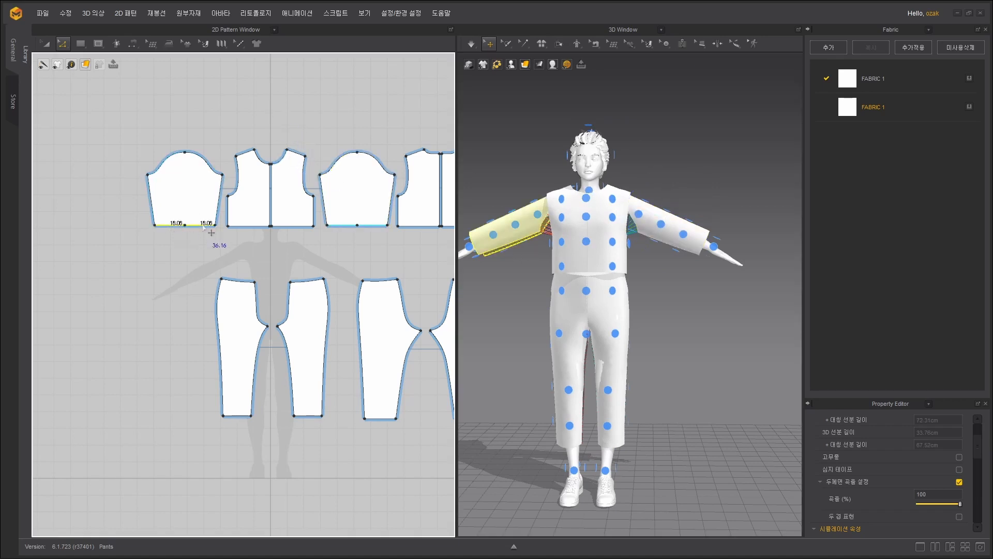
{"action": "double_click", "coordinate": [203, 225]}
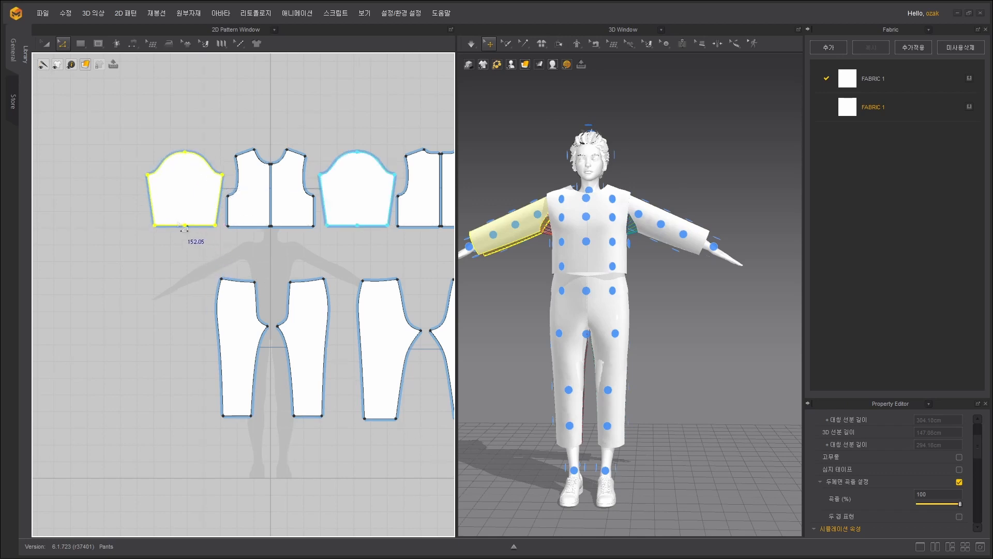
{"action": "left_click", "coordinate": [195, 226]}
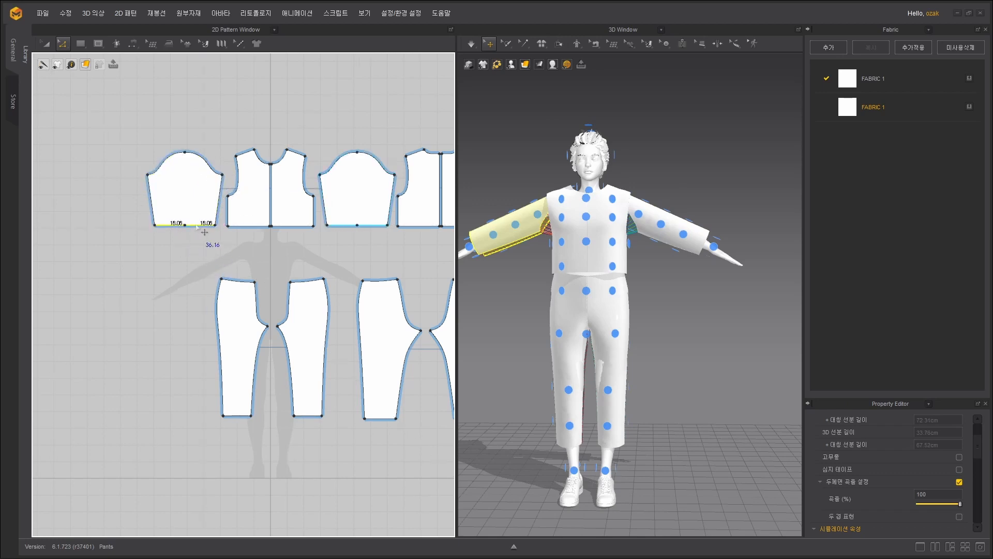
{"action": "left_click_drag", "start_coordinate": [196, 226], "coordinate": [197, 231]}
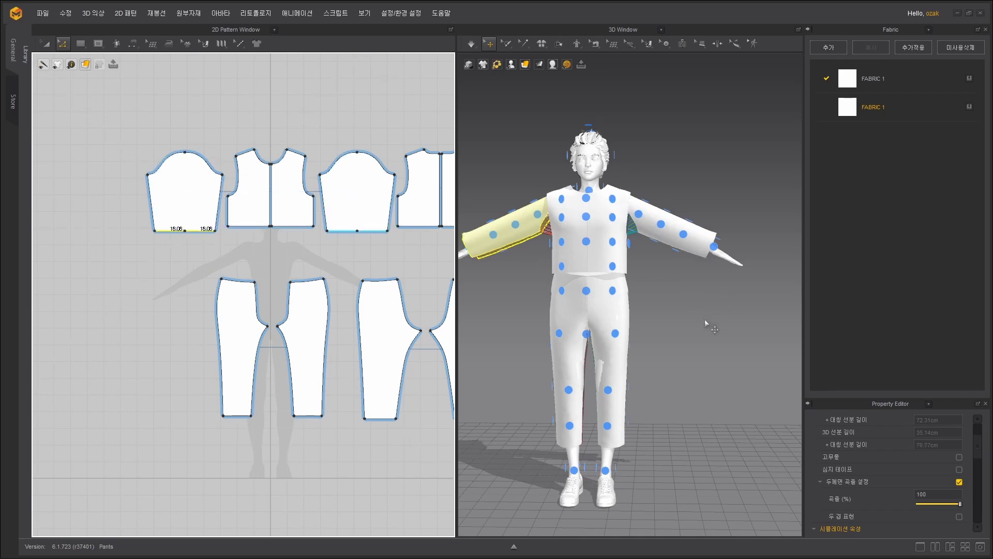
Sew the bottom edges of the T-shirt's front and back pieces to the matching pants waist edges with segment sewing.
{"action": "right_click_drag", "start_coordinate": [706, 320], "coordinate": [649, 307]}
{"action": "middle_click_drag", "start_coordinate": [301, 242], "coordinate": [259, 230]}
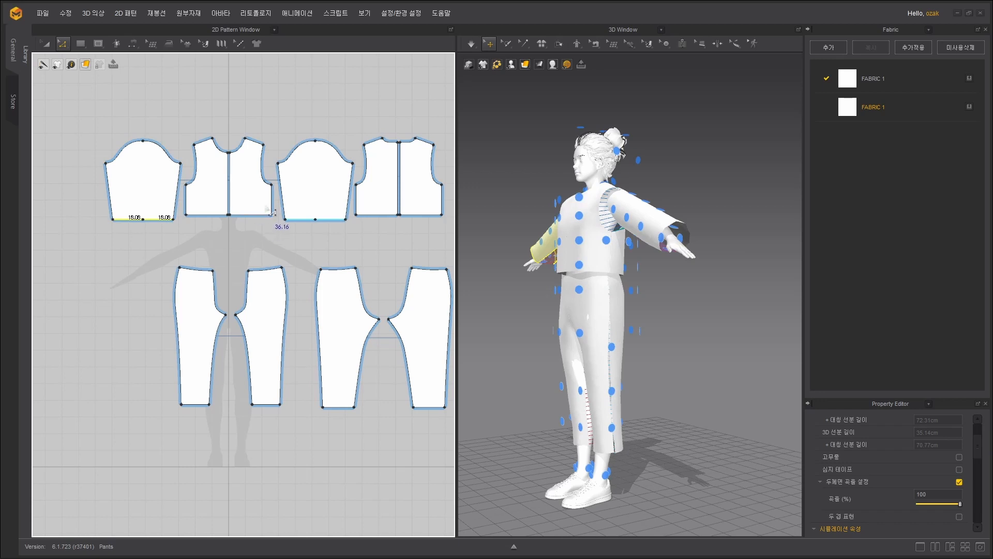
{"action": "left_click", "coordinate": [133, 45]}
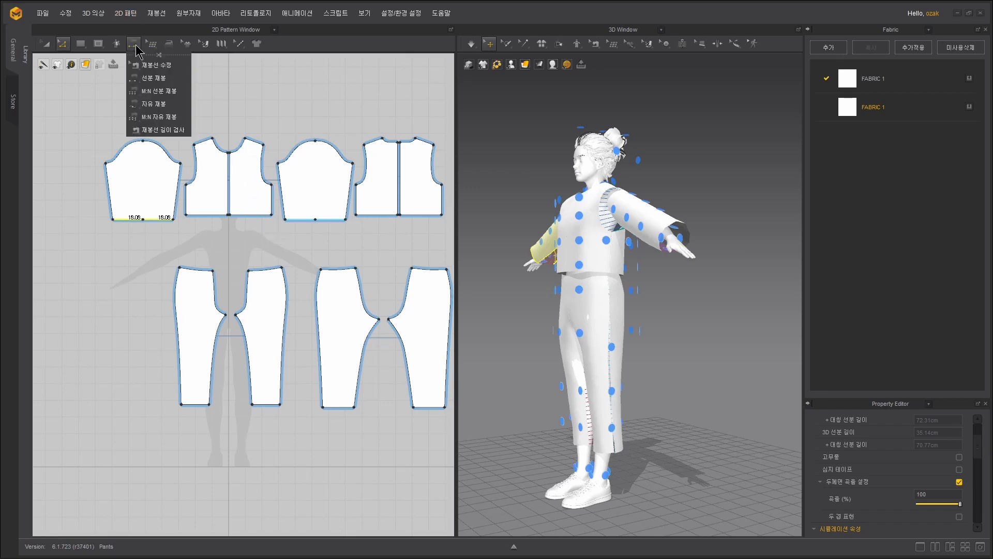
{"action": "left_click", "coordinate": [153, 78]}
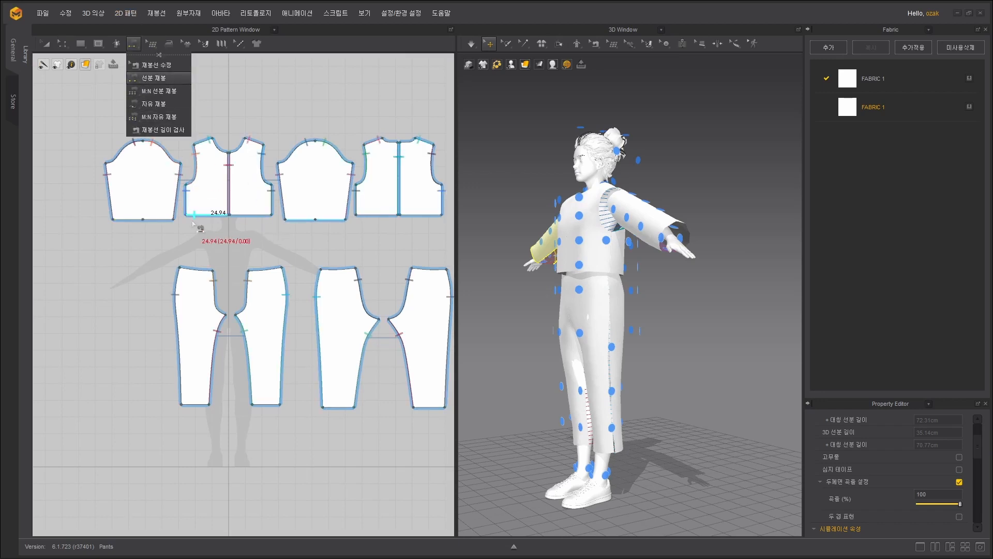
{"action": "left_click", "coordinate": [190, 272]}
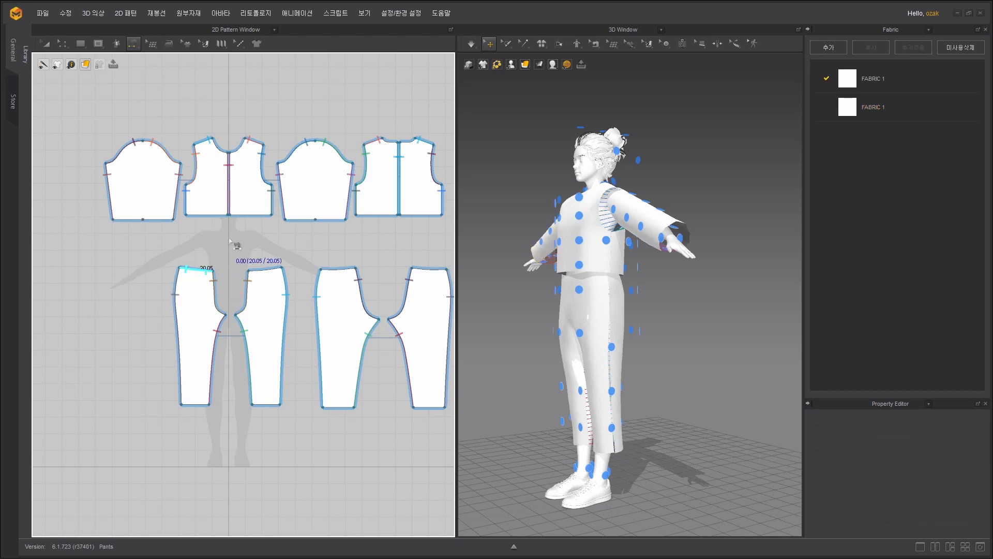
{"action": "left_click", "coordinate": [200, 215]}
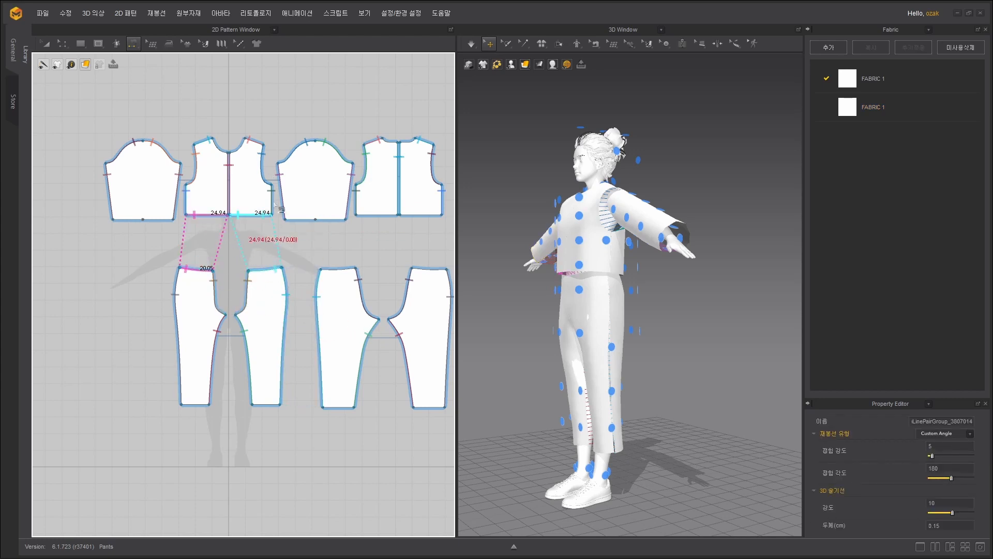
{"action": "left_click", "coordinate": [378, 214]}
{"action": "left_click", "coordinate": [339, 269]}
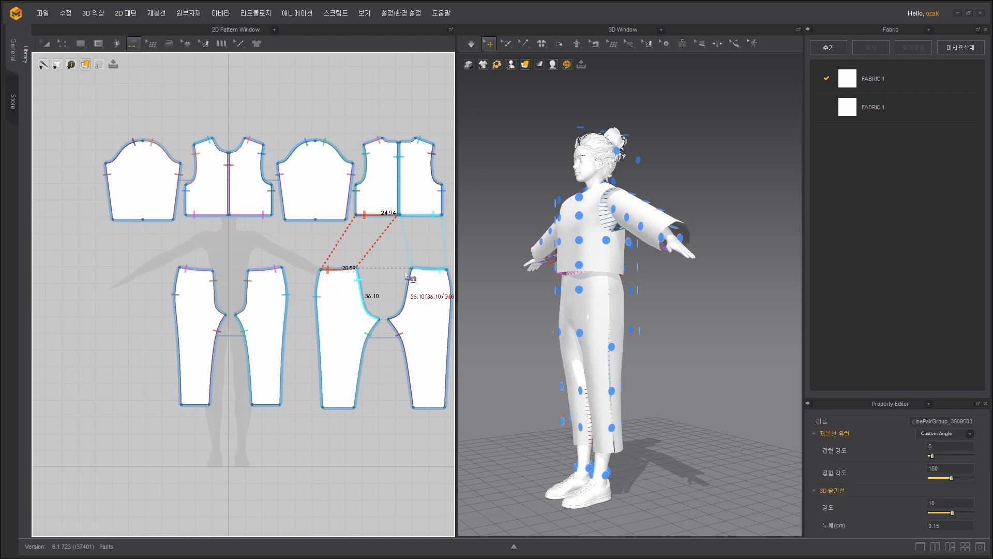
Simulate the sewn garment so the top and pants join at the waist and drape on the avatar.
{"action": "left_click", "coordinate": [653, 151]}
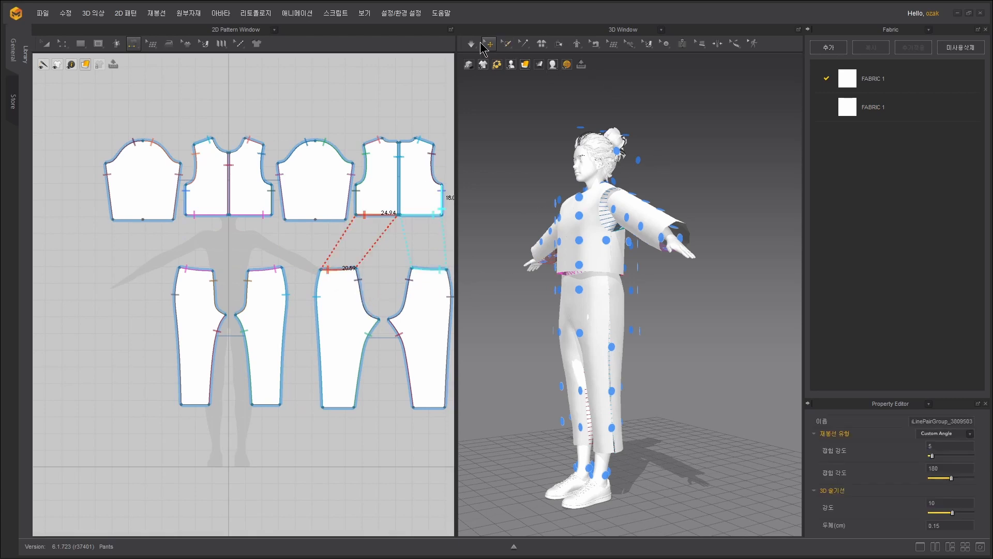
{"action": "key", "text": "space"}
{"action": "right_click_drag", "start_coordinate": [709, 310], "coordinate": [690, 327]}
{"action": "key", "text": "space"}
{"action": "middle_click_drag", "start_coordinate": [690, 327], "coordinate": [738, 288]}
{"action": "key", "text": "space"}
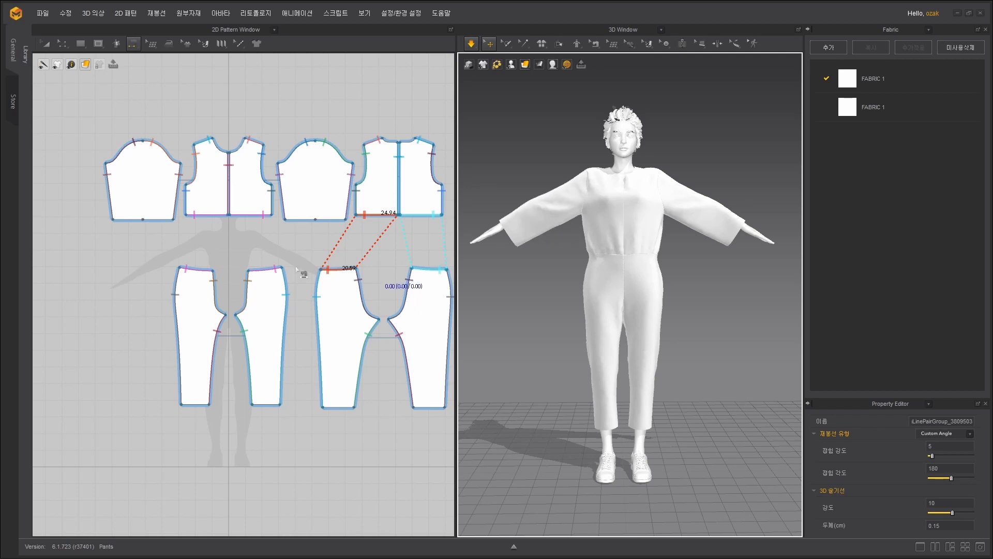
Try to reshape the sleeve hem by pulling its outer corner point downward, and undo the change.
{"action": "left_click", "coordinate": [62, 44]}
{"action": "left_click", "coordinate": [77, 64]}
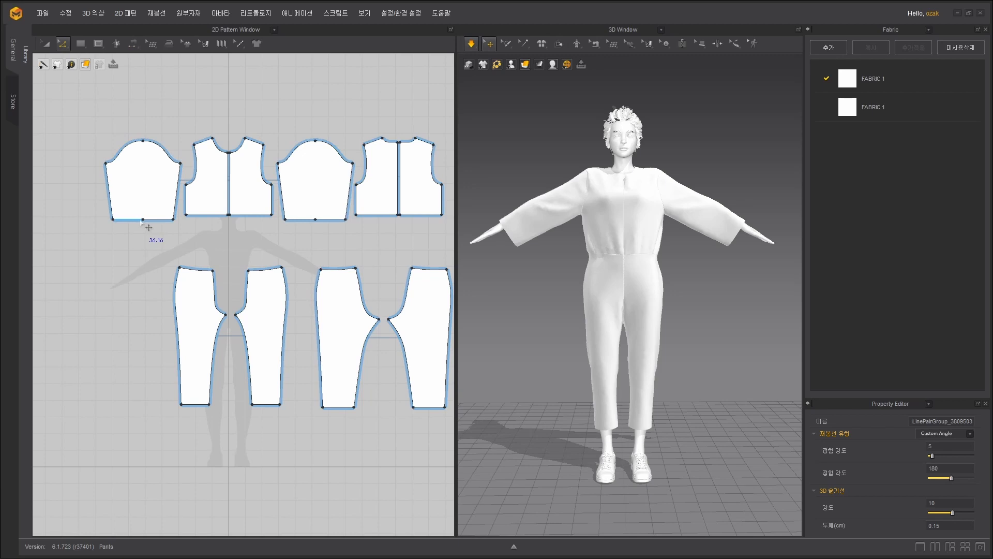
{"action": "left_click", "coordinate": [112, 213]}
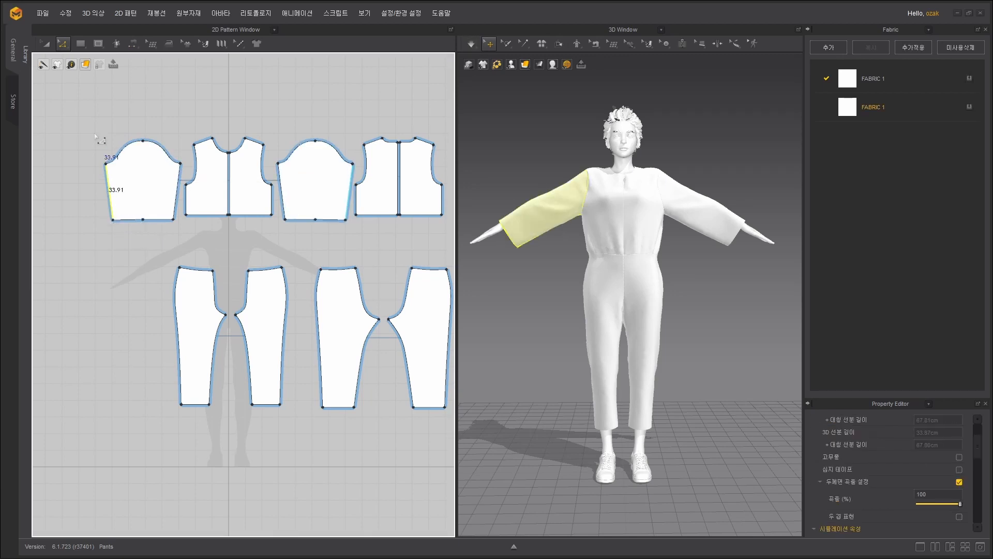
{"action": "left_click", "coordinate": [93, 197]}
{"action": "left_click_drag", "start_coordinate": [113, 222], "coordinate": [96, 251]}
{"action": "left_click", "coordinate": [98, 242]}
{"action": "left_click", "coordinate": [139, 254]}
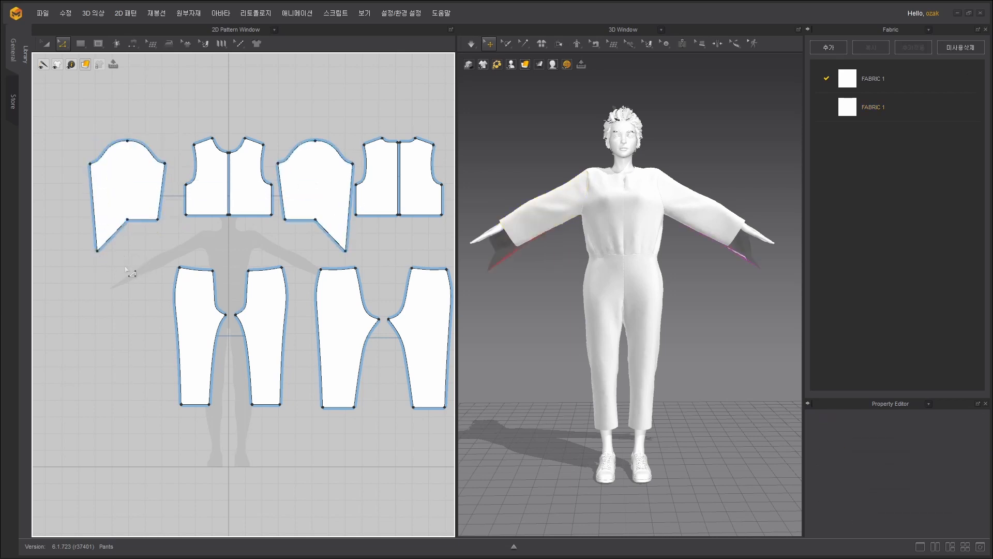
{"action": "key", "text": "ctrl+z"}
{"action": "key", "text": "ctrl+z"}
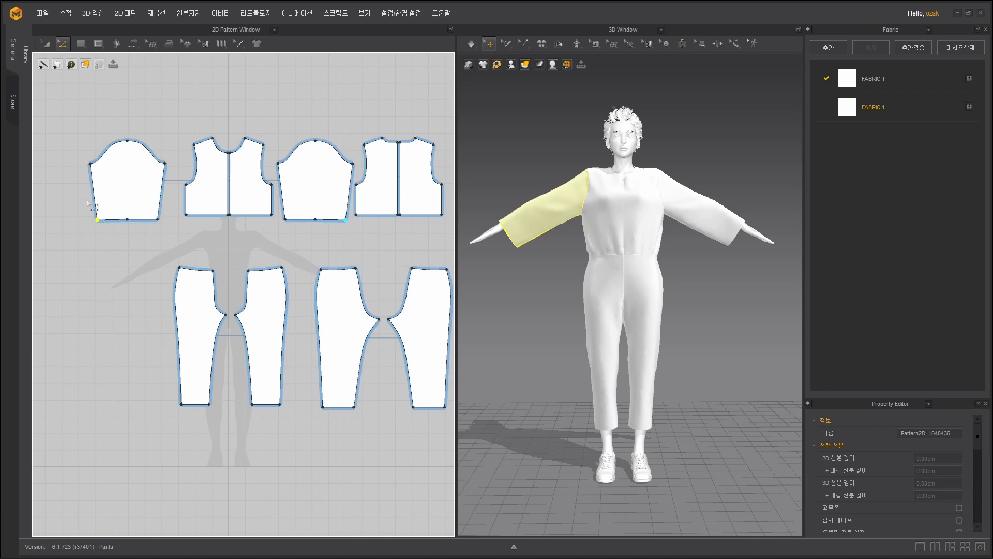
Delete the middle point on the sleeve hem so the hem becomes a single segment.
{"action": "scroll", "coordinate": [123, 176], "scroll_direction": "up", "scroll_amount": 2}
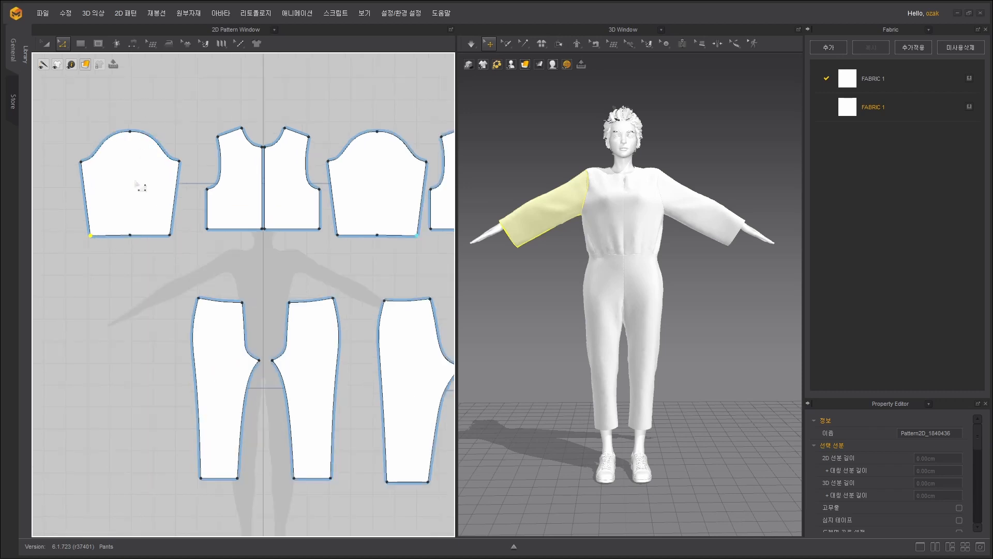
{"action": "left_click", "coordinate": [130, 235]}
{"action": "right_click", "coordinate": [130, 238]}
{"action": "left_click", "coordinate": [149, 239]}
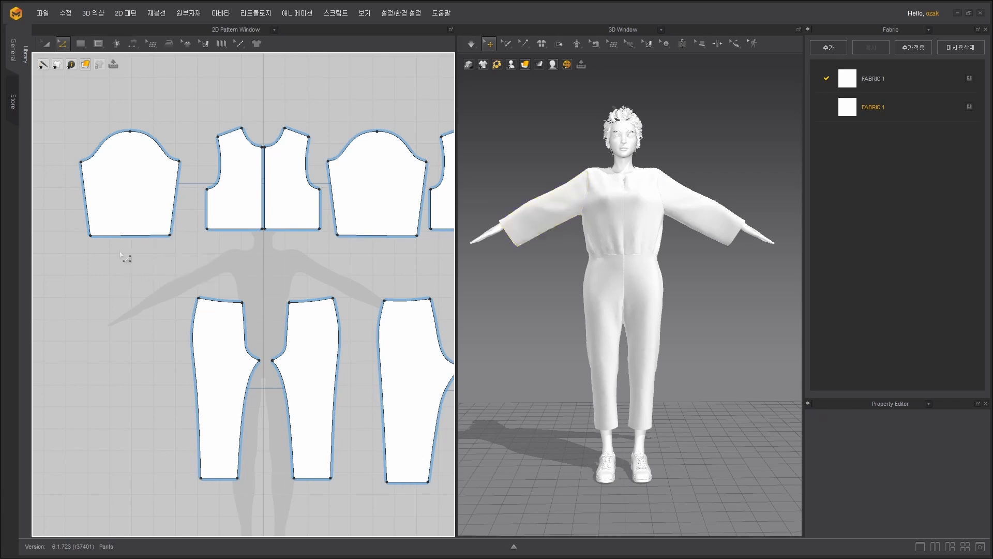
Set the sleeve hem length to 28 cm with the direction set to Both, narrowing both sleeve openings evenly.
{"action": "left_click", "coordinate": [126, 236]}
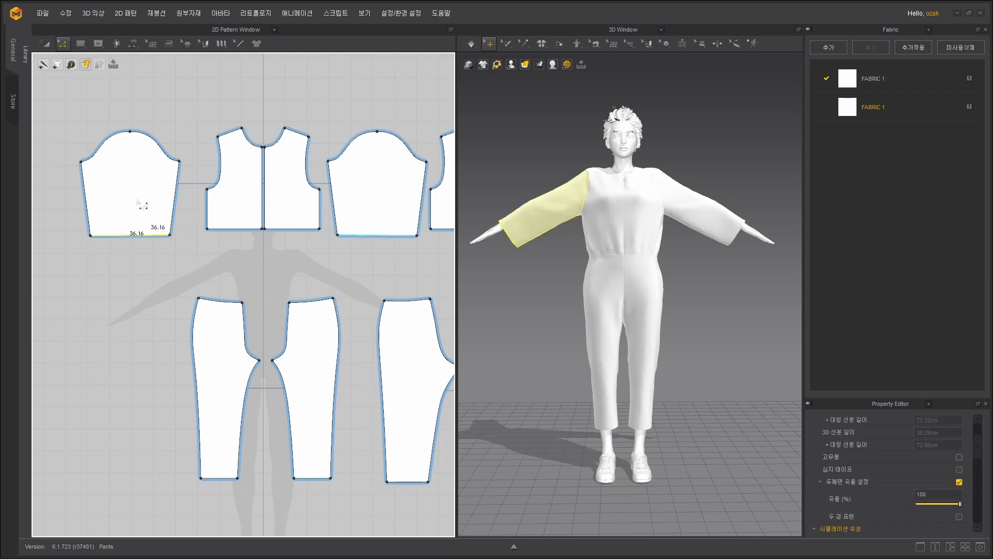
{"action": "right_click", "coordinate": [134, 238]}
{"action": "left_click", "coordinate": [154, 294]}
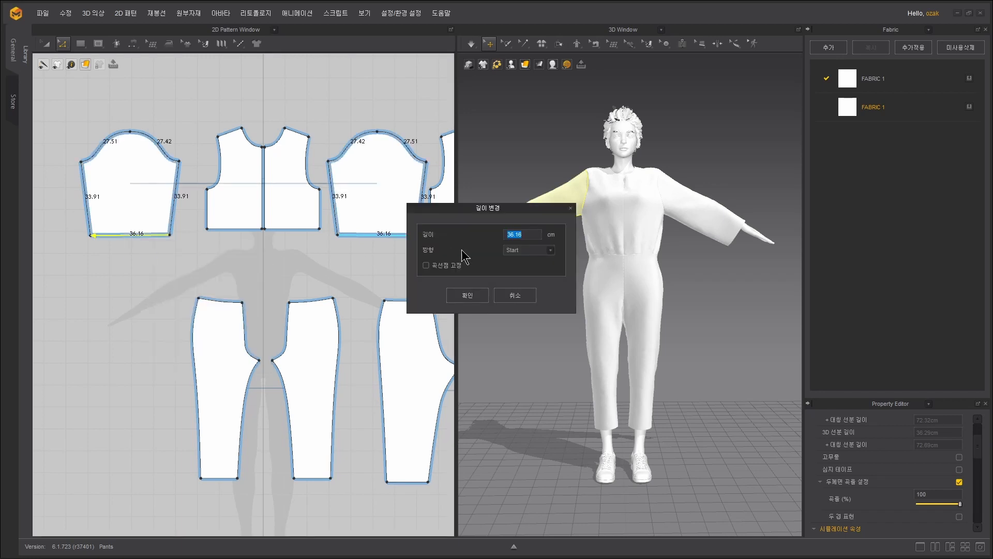
{"action": "left_click", "coordinate": [527, 251]}
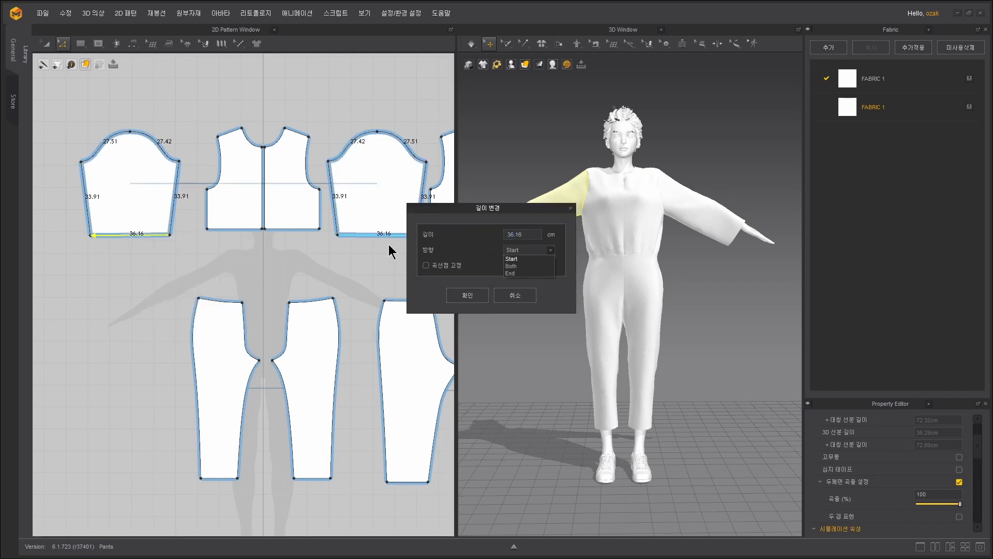
{"action": "left_click", "coordinate": [512, 266]}
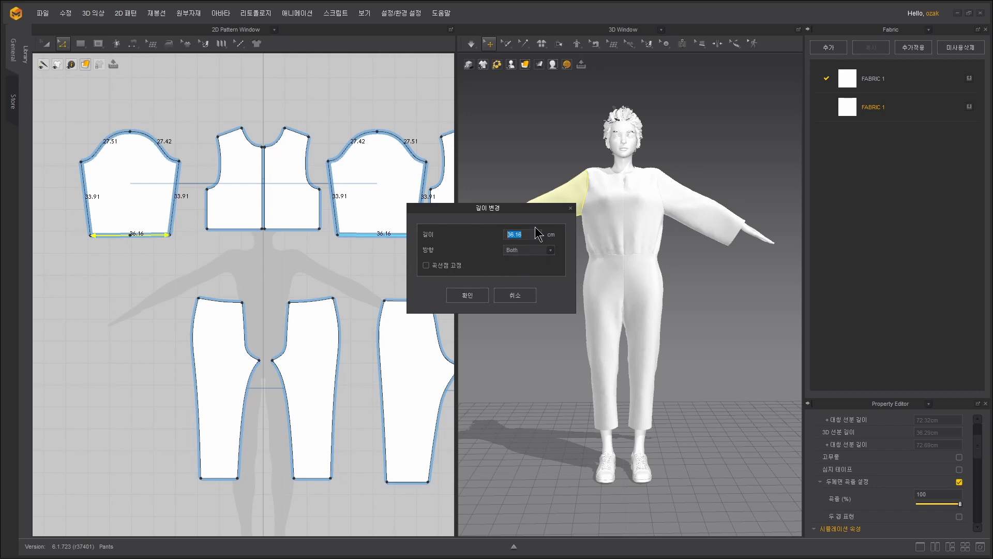
{"action": "type", "text": "28"}
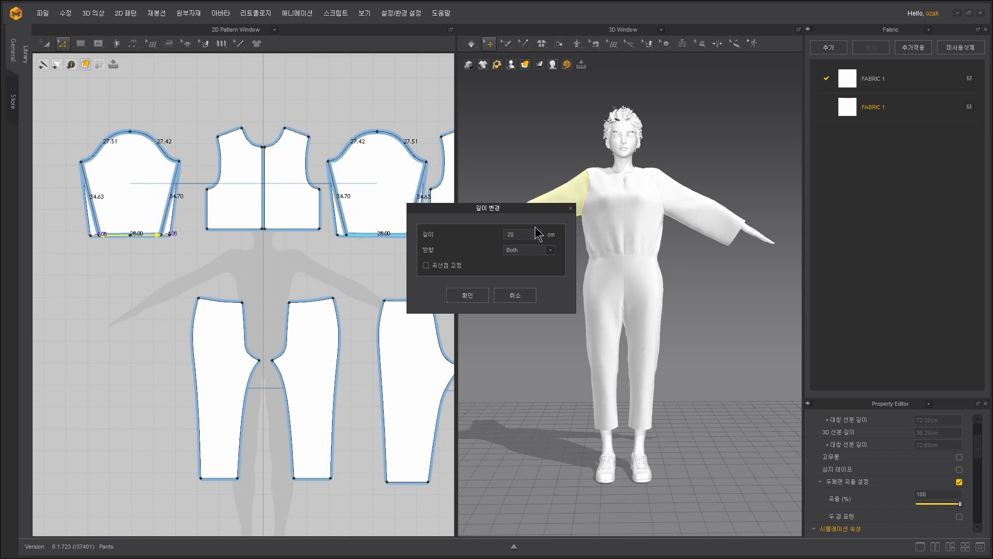
{"action": "left_click", "coordinate": [485, 296]}
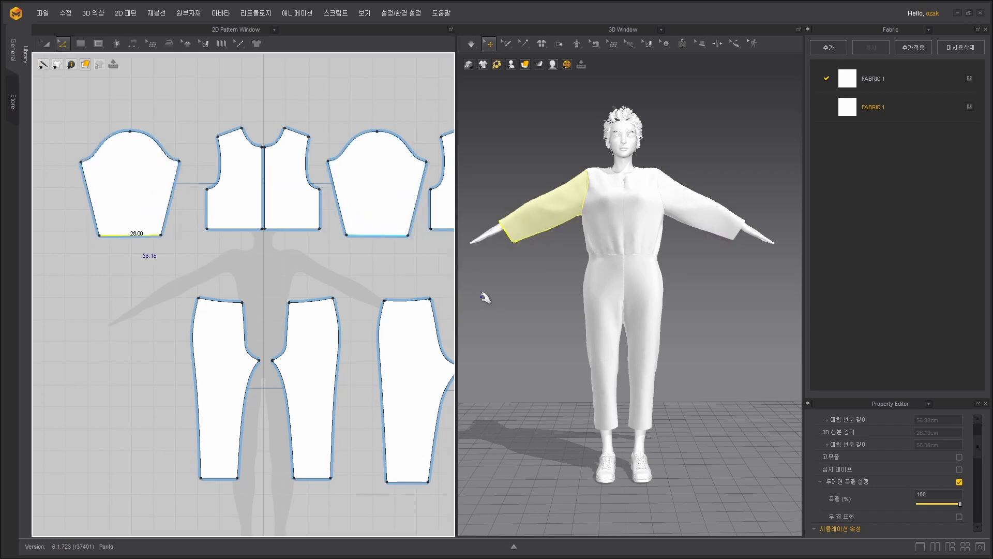
Simulate the garment with the narrowed sleeves and check its drape from several angles.
{"action": "right_click_drag", "start_coordinate": [567, 220], "coordinate": [634, 199]}
{"action": "left_click", "coordinate": [471, 45]}
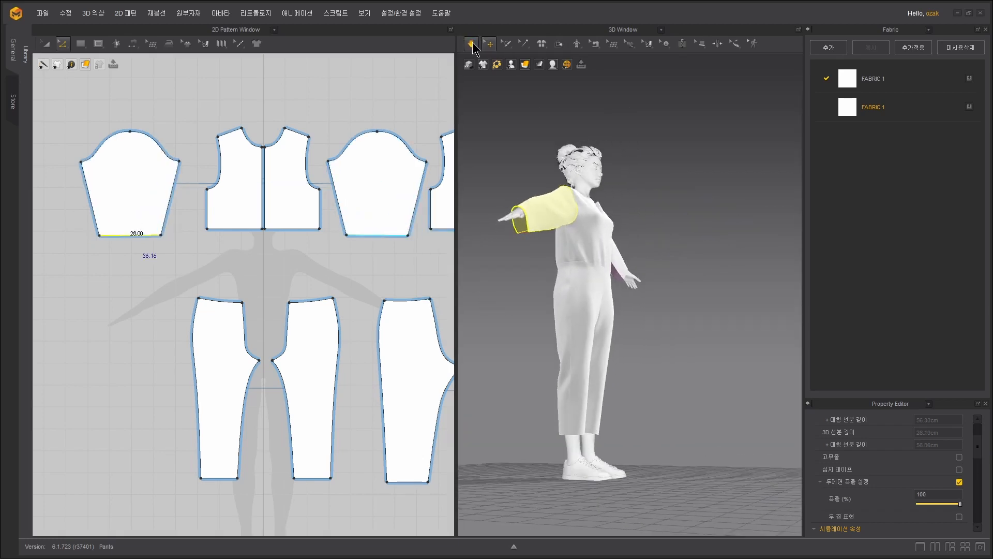
{"action": "key", "text": "space"}
{"action": "right_click_drag", "start_coordinate": [566, 259], "coordinate": [496, 280]}
{"action": "key", "text": "space"}
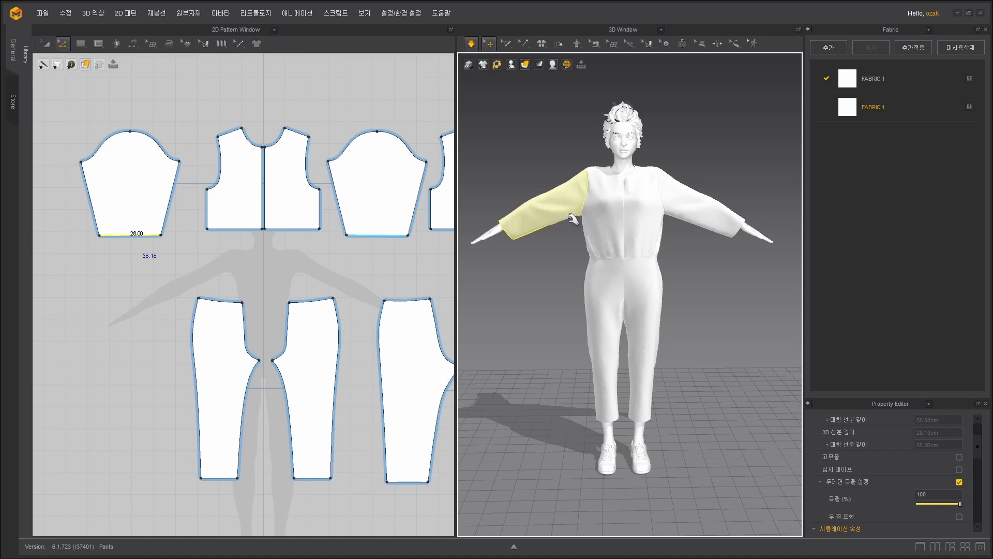
{"action": "key", "text": "space"}
{"action": "mouse_move", "coordinate": [565, 248]}
{"action": "right_mouse_down"}
{"action": "mouse_move", "coordinate": [601, 218]}
{"action": "mouse_move", "coordinate": [608, 235]}
{"action": "mouse_move", "coordinate": [560, 235]}
{"action": "mouse_move", "coordinate": [567, 242]}
{"action": "right_mouse_up"}
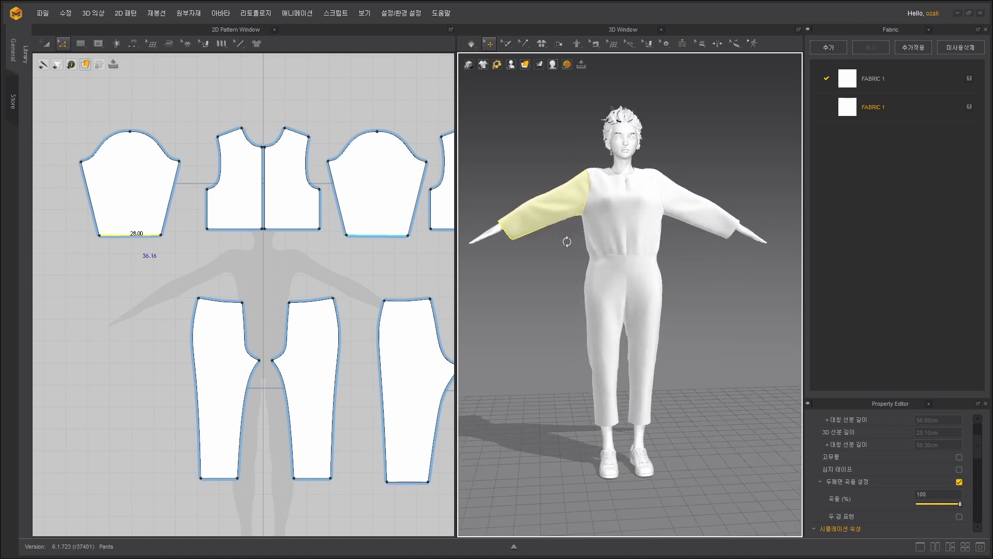
{"action": "key", "text": "space"}
{"action": "key", "text": "space"}
{"action": "middle_click_drag", "start_coordinate": [315, 259], "coordinate": [222, 237]}
{"action": "right_click_drag", "start_coordinate": [740, 338], "coordinate": [722, 328]}
{"action": "key", "text": "space"}
Try to widen the front pant leg by moving its outer hem corner outward, and undo each attempt.
{"action": "middle_click_drag", "start_coordinate": [316, 358], "coordinate": [371, 325]}
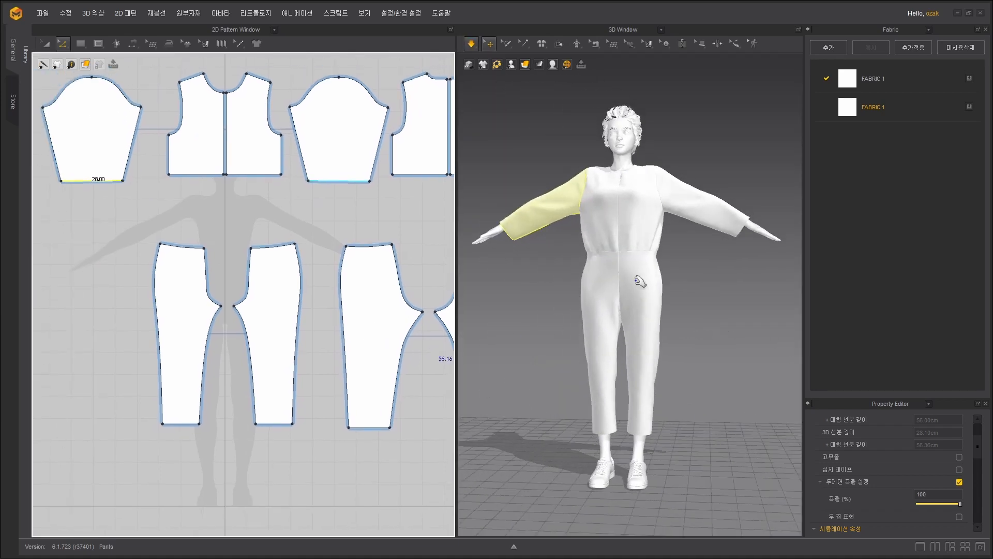
{"action": "right_click_drag", "start_coordinate": [704, 275], "coordinate": [724, 294]}
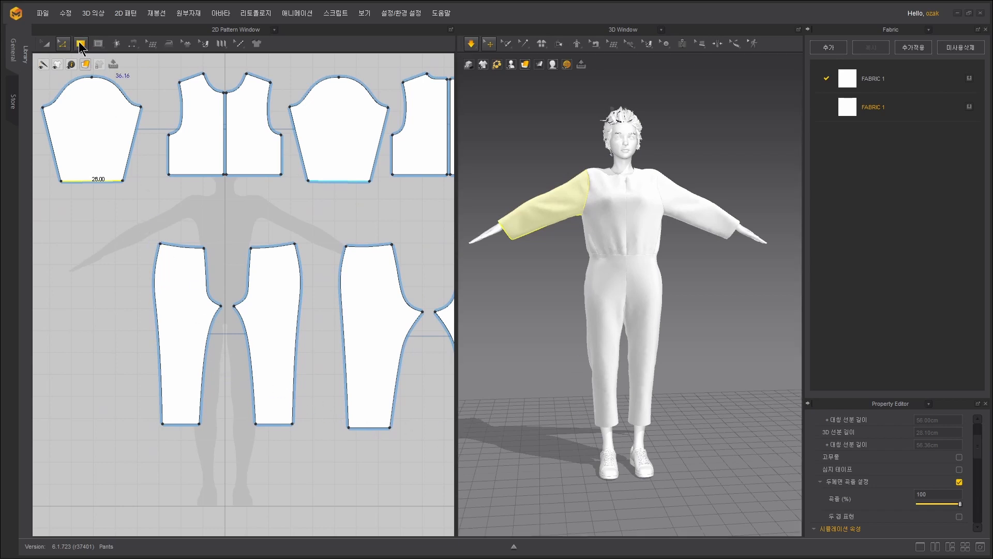
{"action": "left_click", "coordinate": [164, 424]}
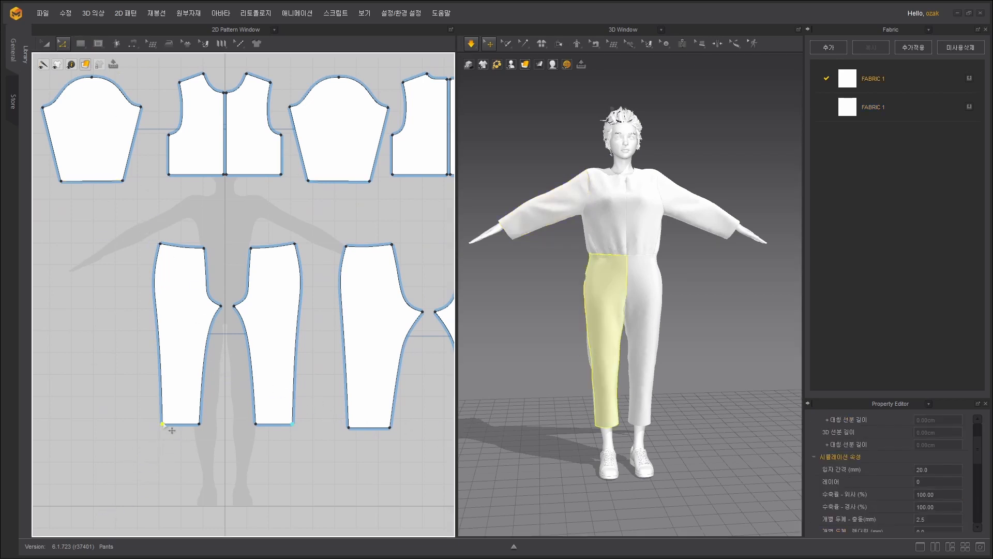
{"action": "left_click_drag", "start_coordinate": [172, 430], "coordinate": [154, 430]}
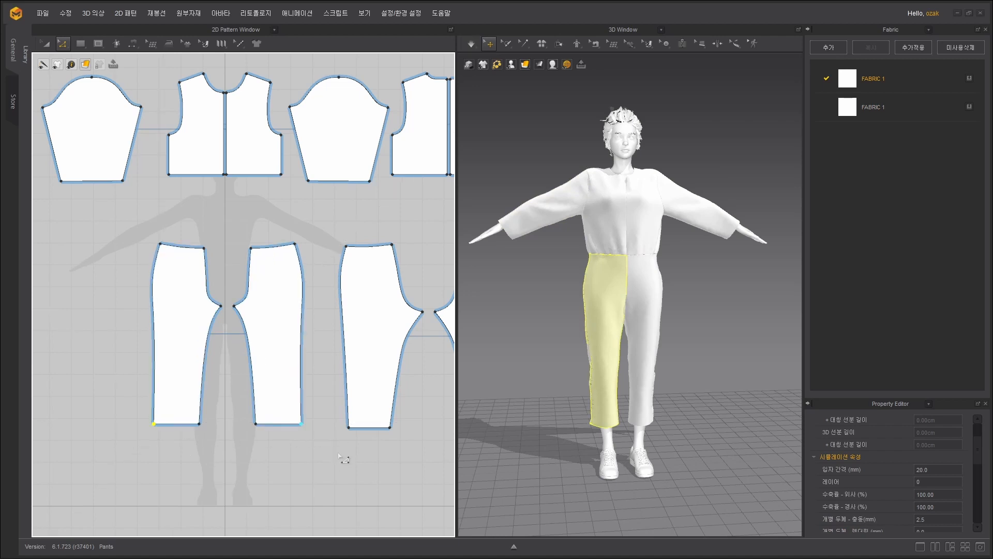
{"action": "key", "text": "ctrl+z"}
{"action": "middle_click_drag", "start_coordinate": [335, 462], "coordinate": [340, 433]}
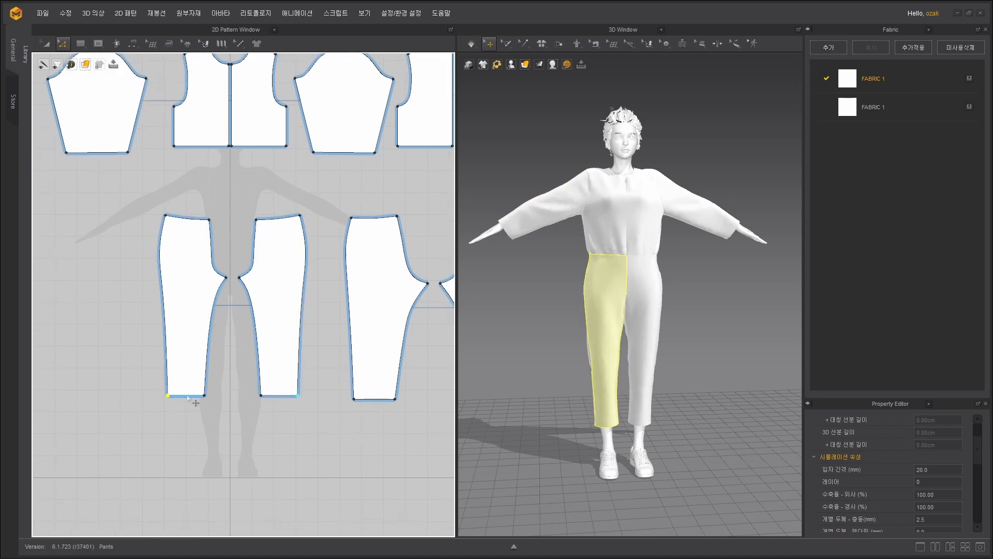
{"action": "left_click", "coordinate": [386, 401]}
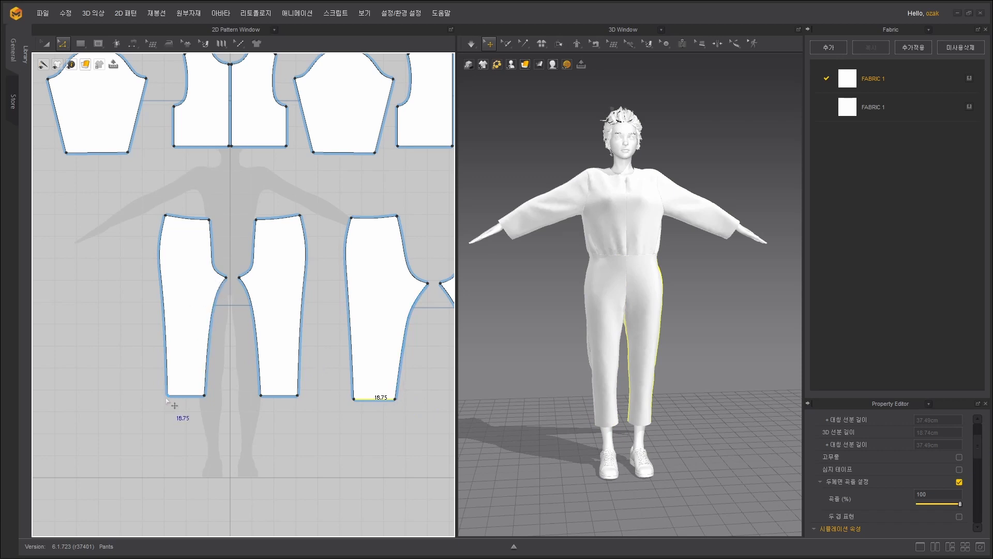
{"action": "left_click_drag", "start_coordinate": [166, 398], "coordinate": [157, 395]}
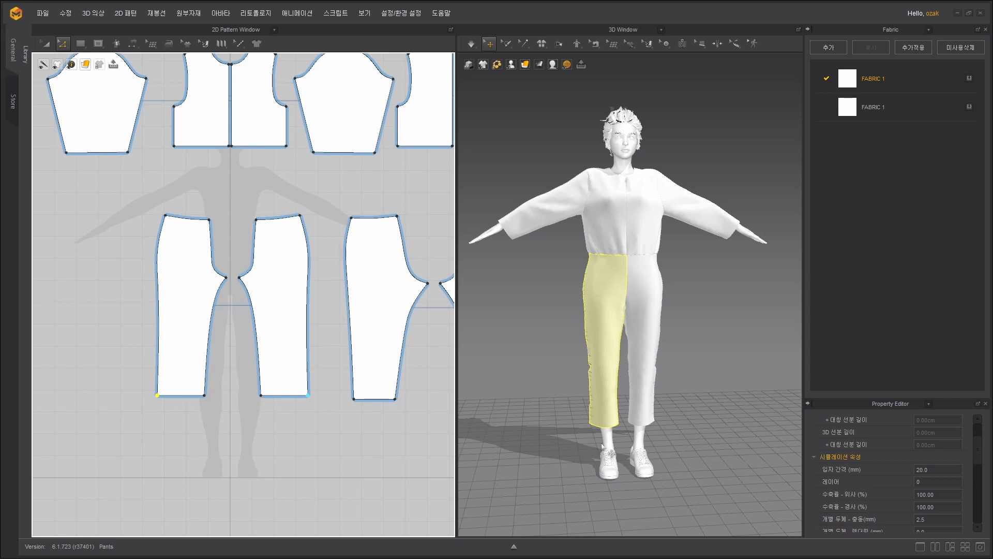
{"action": "key", "text": "ctrl+z"}
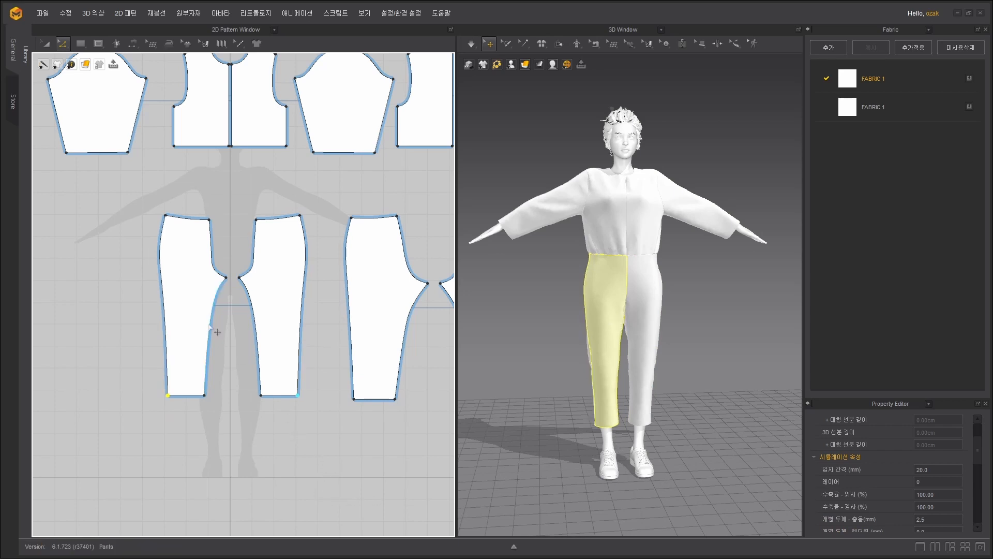
Move the outer side seams of the front and back pant legs outward together to widen the legs.
{"action": "left_click_drag", "start_coordinate": [125, 182], "coordinate": [186, 549]}
{"action": "left_click_drag", "start_coordinate": [181, 470], "coordinate": [181, 470]}
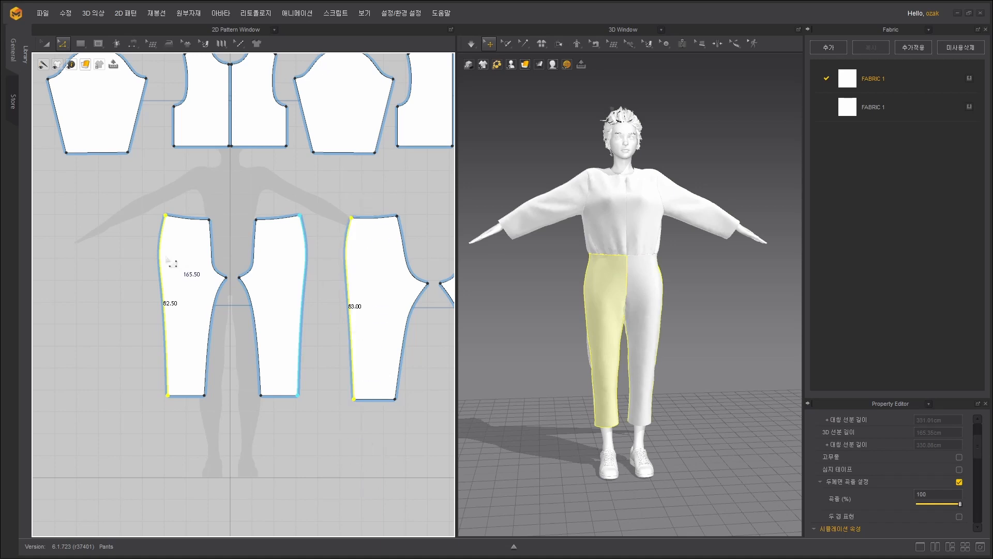
{"action": "left_click_drag", "start_coordinate": [162, 269], "coordinate": [152, 269]}
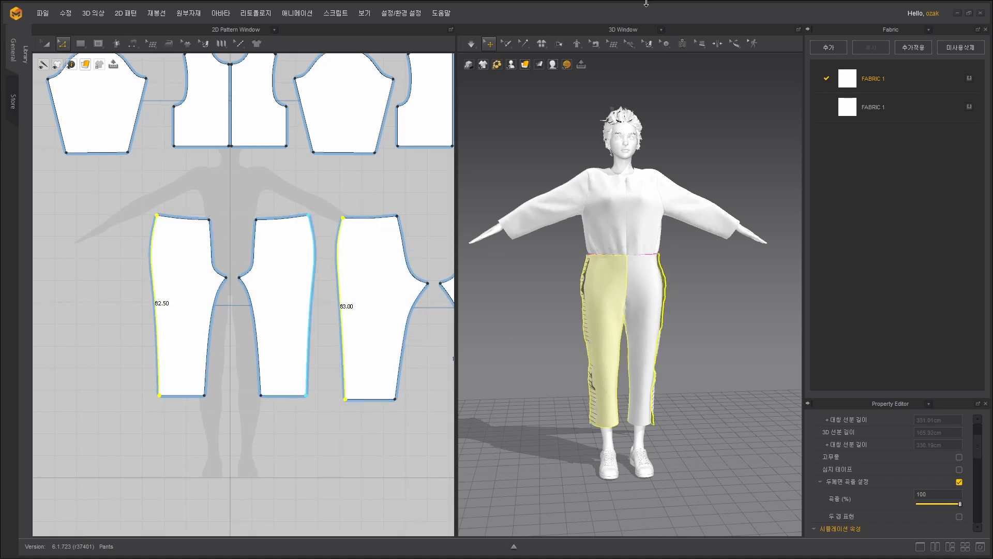
Simulate the widened pants, pull the fabric on the back of the leg, and check the drape from back and front.
{"action": "left_click", "coordinate": [471, 46]}
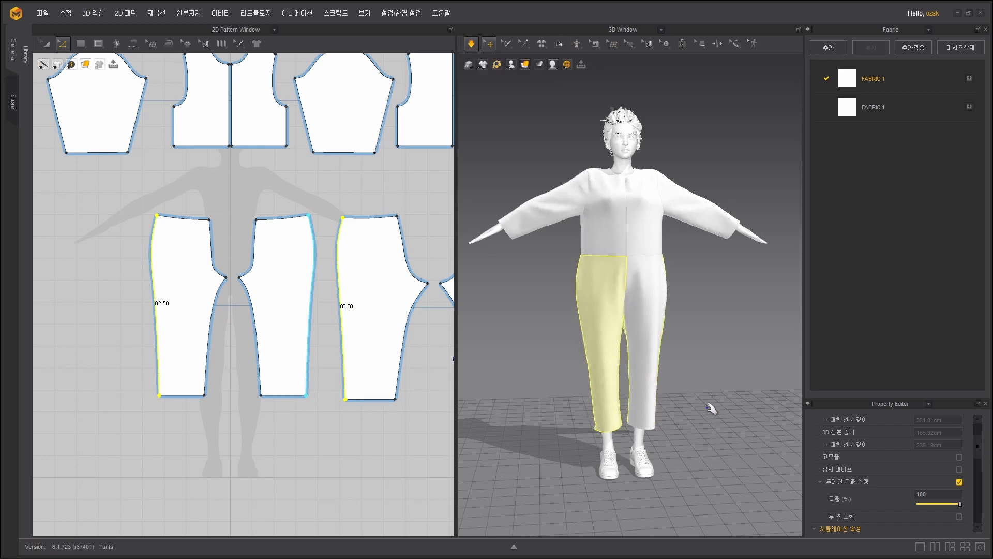
{"action": "right_click_drag", "start_coordinate": [709, 406], "coordinate": [468, 384]}
{"action": "key", "text": "space"}
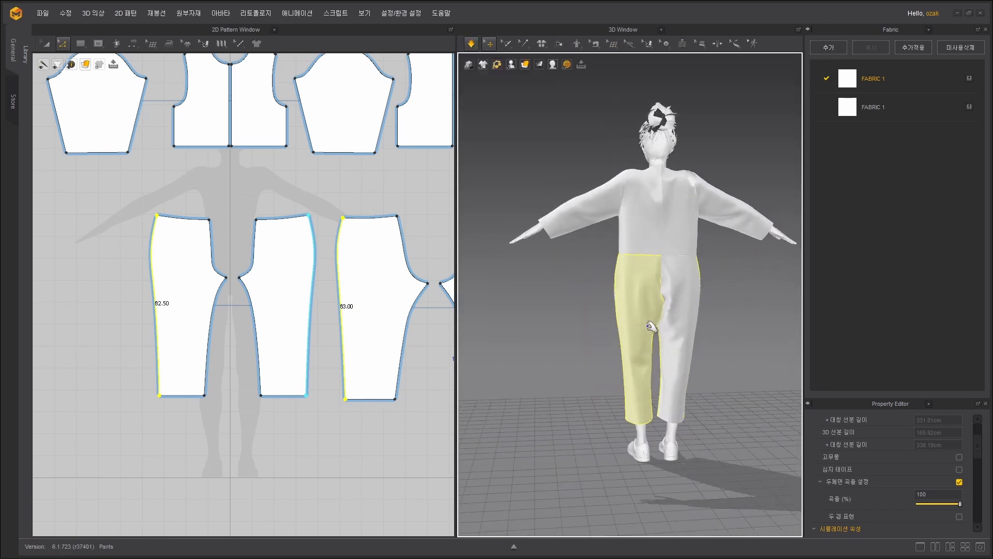
{"action": "left_click_drag", "start_coordinate": [647, 321], "coordinate": [614, 390]}
{"action": "right_click_drag", "start_coordinate": [616, 389], "coordinate": [774, 335]}
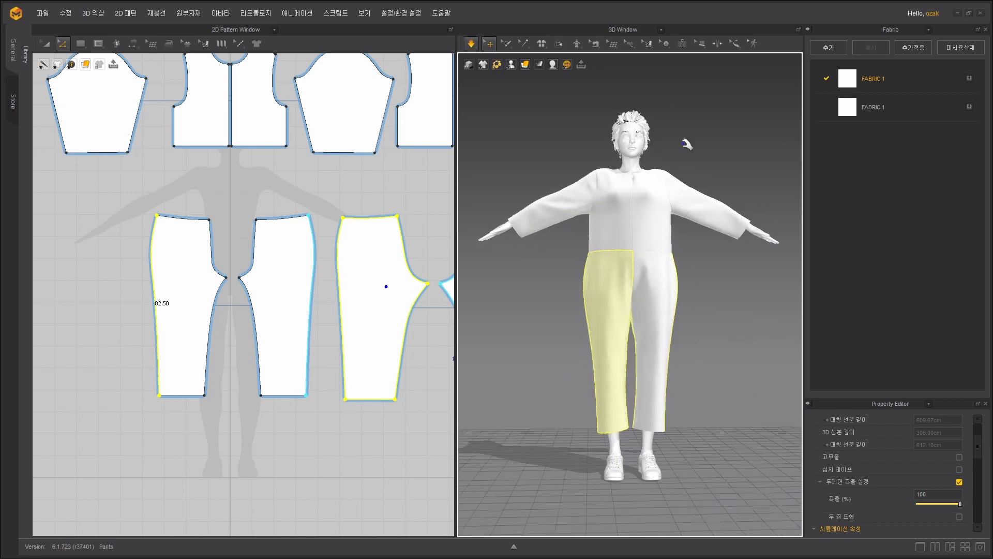
Move the outer waist corners of the front and back pant panels inward to narrow the waist, and simulate the garment.
{"action": "left_click", "coordinate": [182, 192]}
{"action": "left_click", "coordinate": [165, 223]}
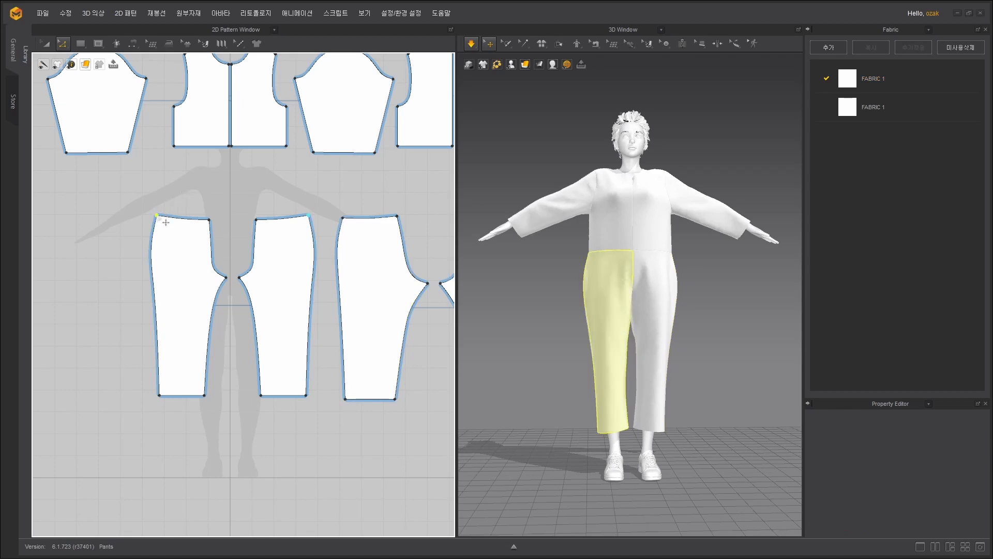
{"action": "left_click_drag", "start_coordinate": [173, 223], "coordinate": [173, 225]}
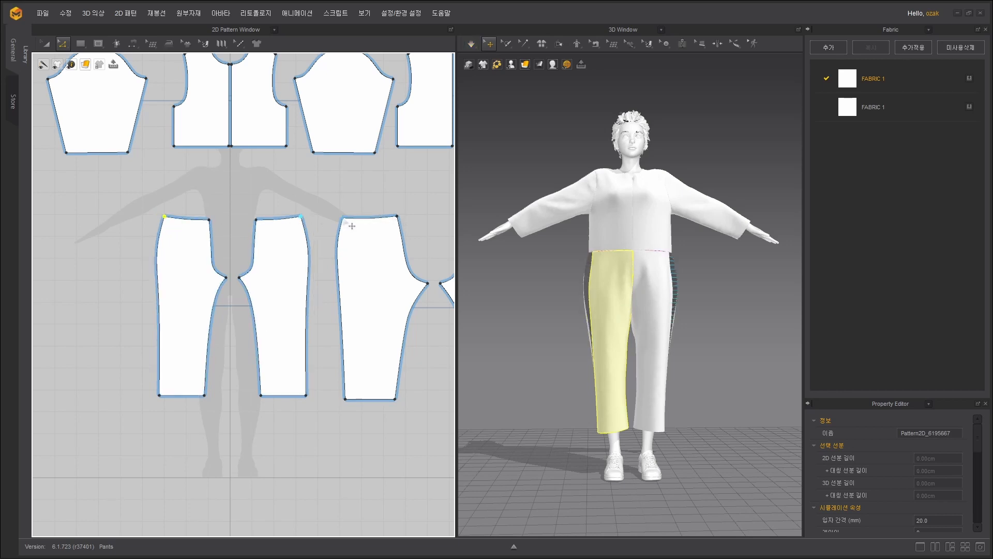
{"action": "mouse_move", "coordinate": [350, 224]}
{"action": "left_mouse_down"}
{"action": "mouse_move", "coordinate": [360, 226]}
{"action": "mouse_move", "coordinate": [354, 220]}
{"action": "left_mouse_up"}
{"action": "left_click", "coordinate": [366, 181]}
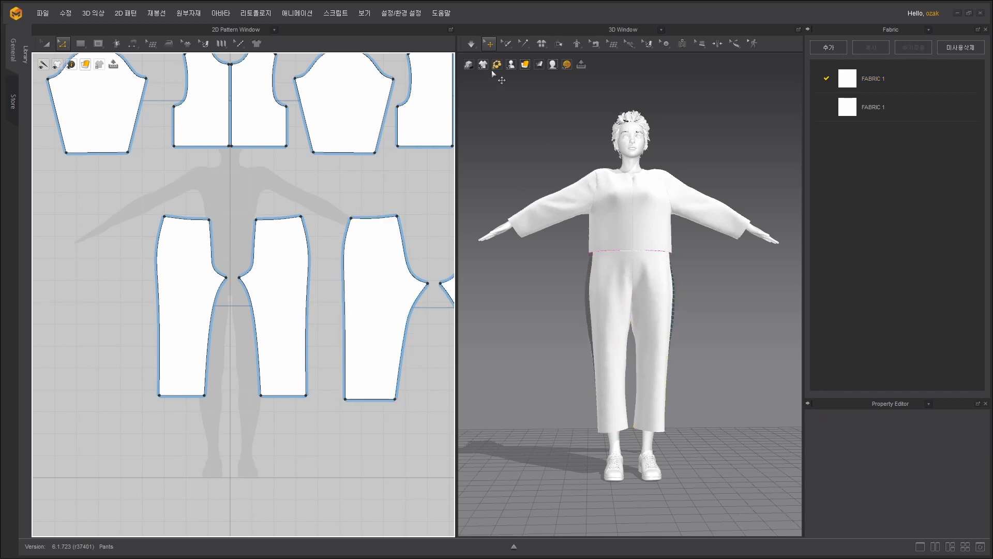
{"action": "right_click_drag", "start_coordinate": [703, 328], "coordinate": [729, 335]}
{"action": "key", "text": "space"}
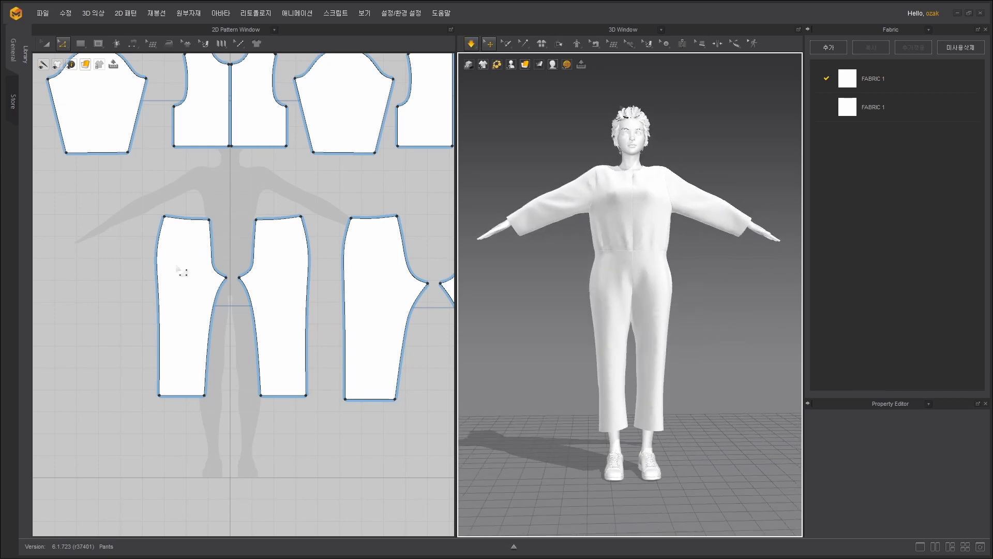
Curve the front pant leg's outer side seam slightly outward with the Edit Curvature tool.
{"action": "left_click", "coordinate": [159, 340]}
{"action": "key", "text": "space"}
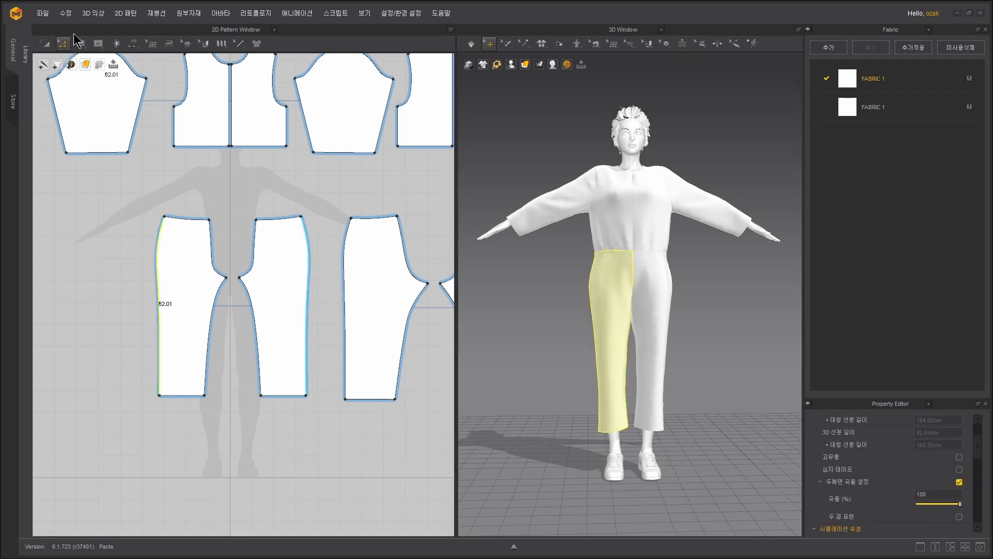
{"action": "left_click", "coordinate": [59, 44]}
{"action": "left_click", "coordinate": [89, 104]}
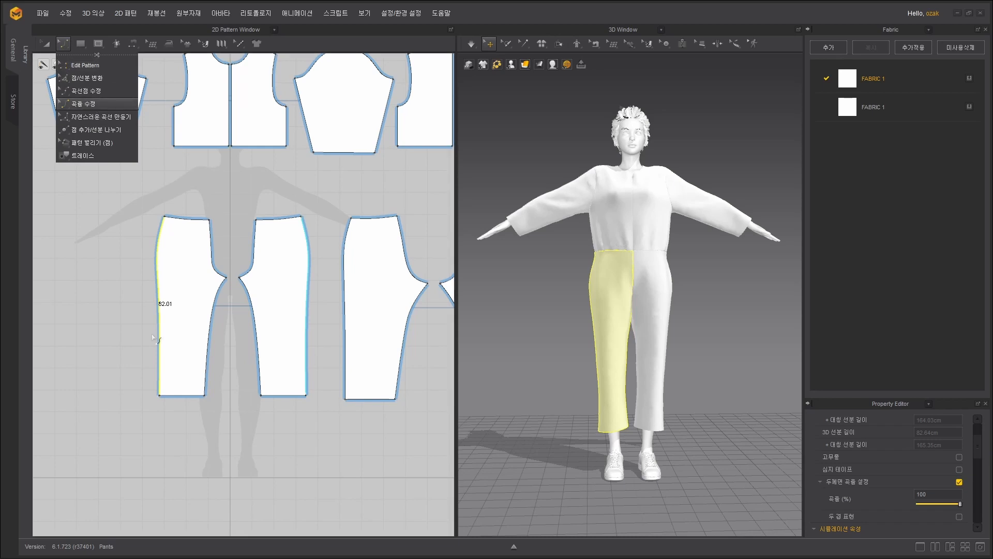
{"action": "left_click", "coordinate": [163, 333]}
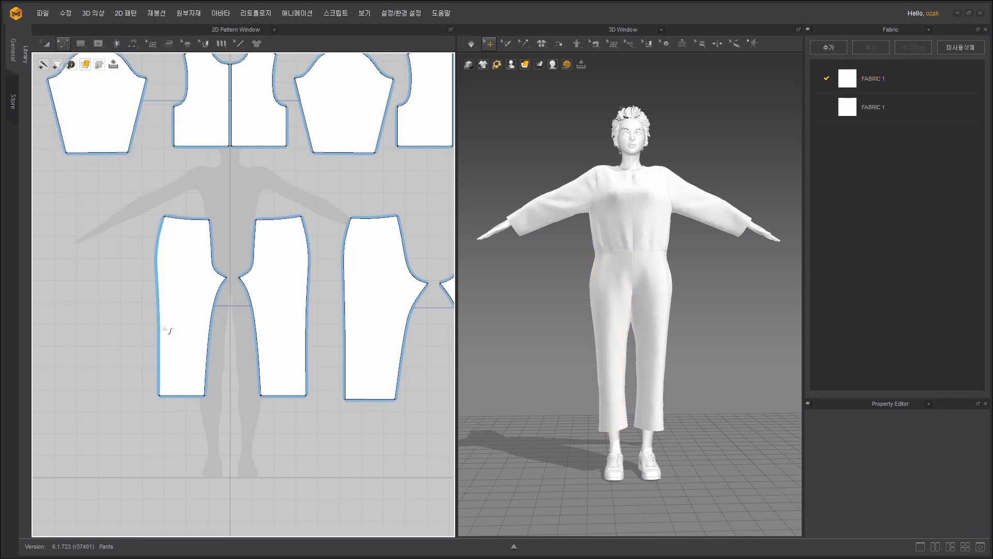
{"action": "left_click", "coordinate": [159, 326]}
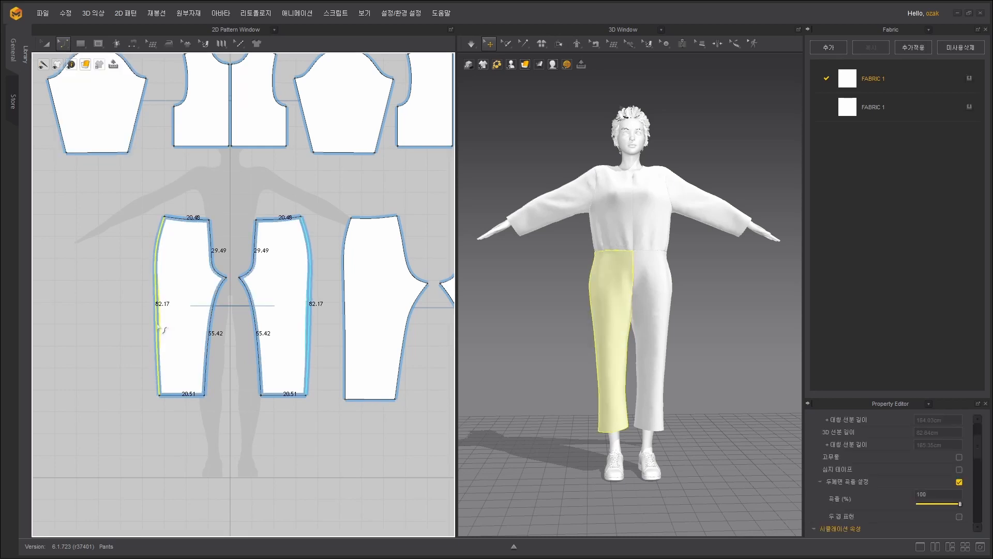
{"action": "left_click_drag", "start_coordinate": [158, 324], "coordinate": [156, 324]}
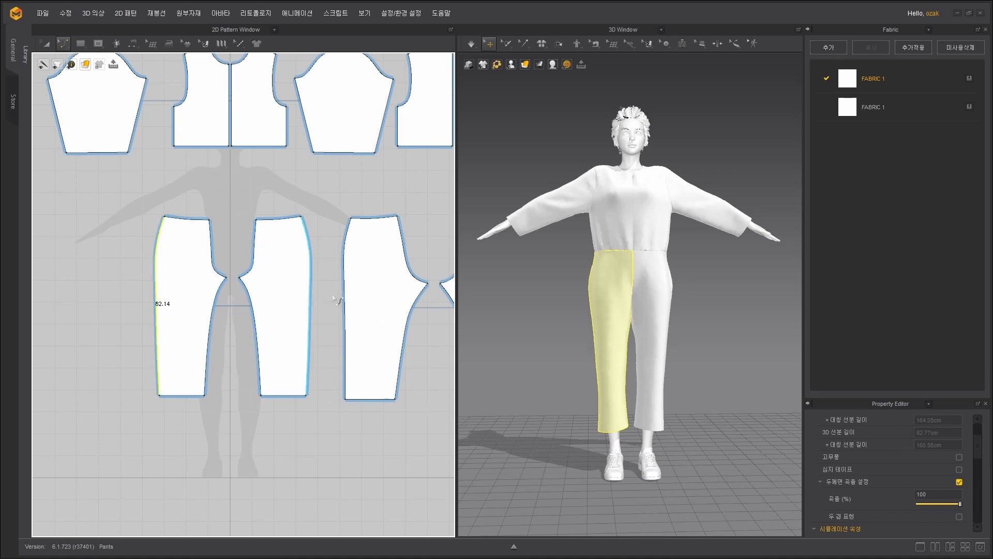
Simulate the jumpsuit with the reshaped side seams and check the fit from several angles.
{"action": "left_click", "coordinate": [188, 185]}
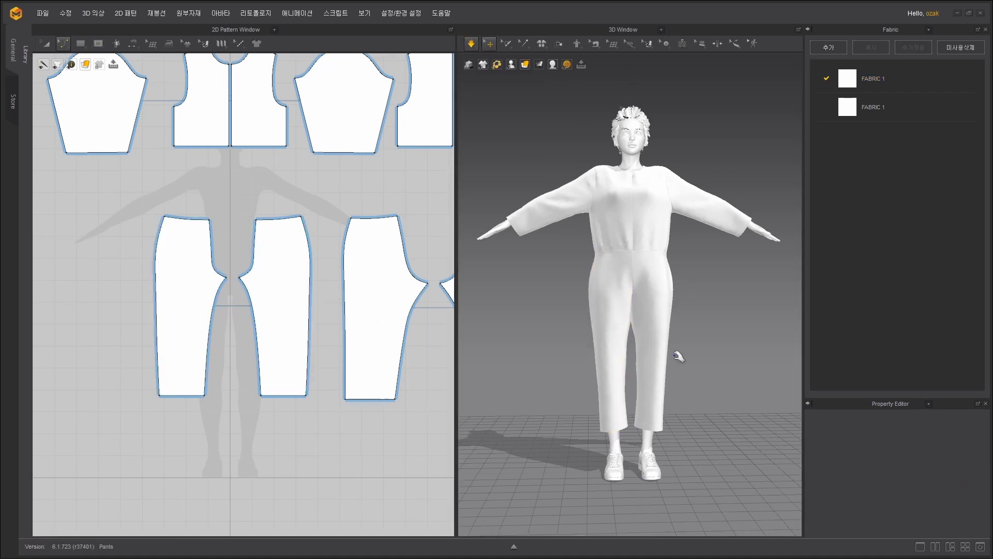
{"action": "right_click_drag", "start_coordinate": [676, 351], "coordinate": [731, 366]}
{"action": "key", "text": "space"}
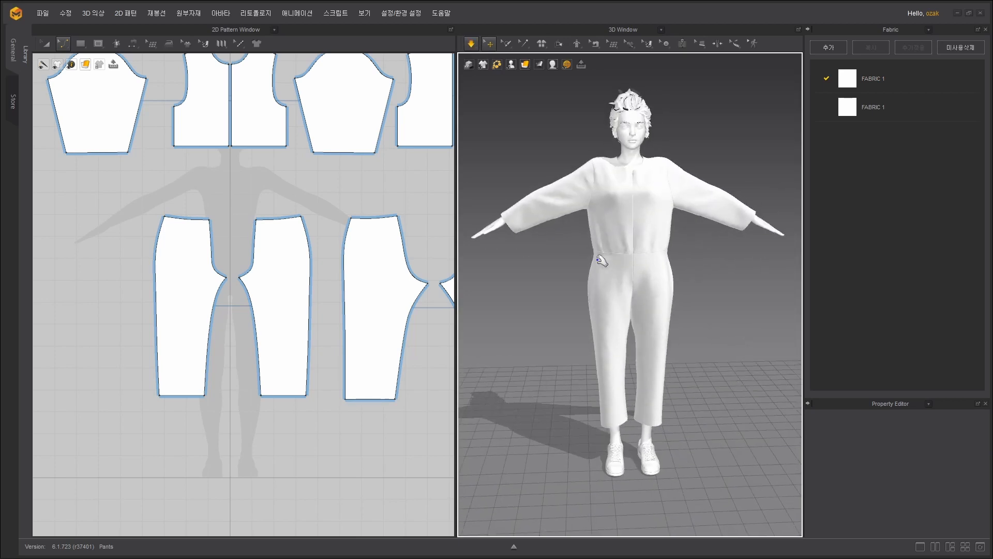
{"action": "right_click_drag", "start_coordinate": [725, 270], "coordinate": [682, 251]}
{"action": "key", "text": "space"}
{"action": "key", "text": "space"}
Create one internal line offset below the front pants' waist edge, with internal line extension enabled.
{"action": "middle_click_drag", "start_coordinate": [323, 212], "coordinate": [316, 242]}
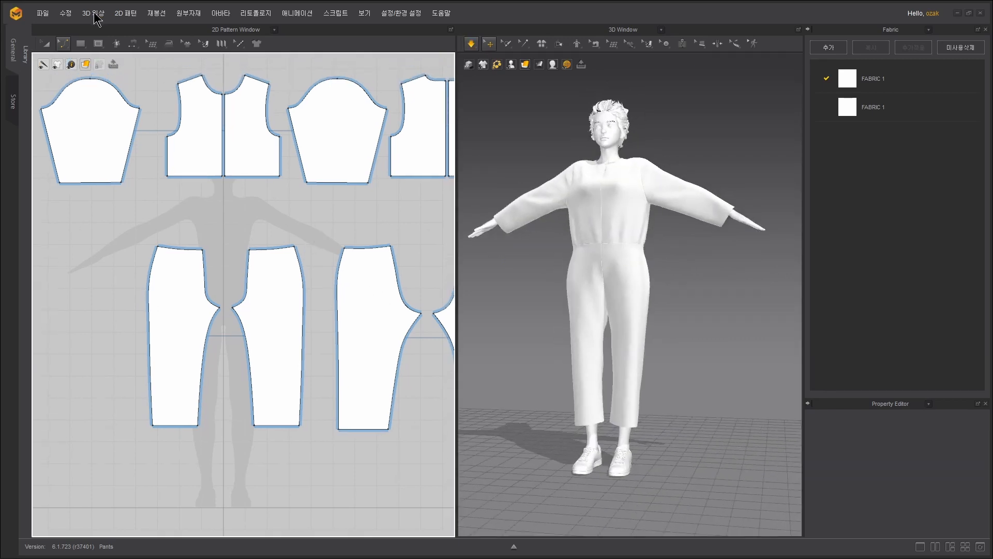
{"action": "left_click", "coordinate": [62, 44]}
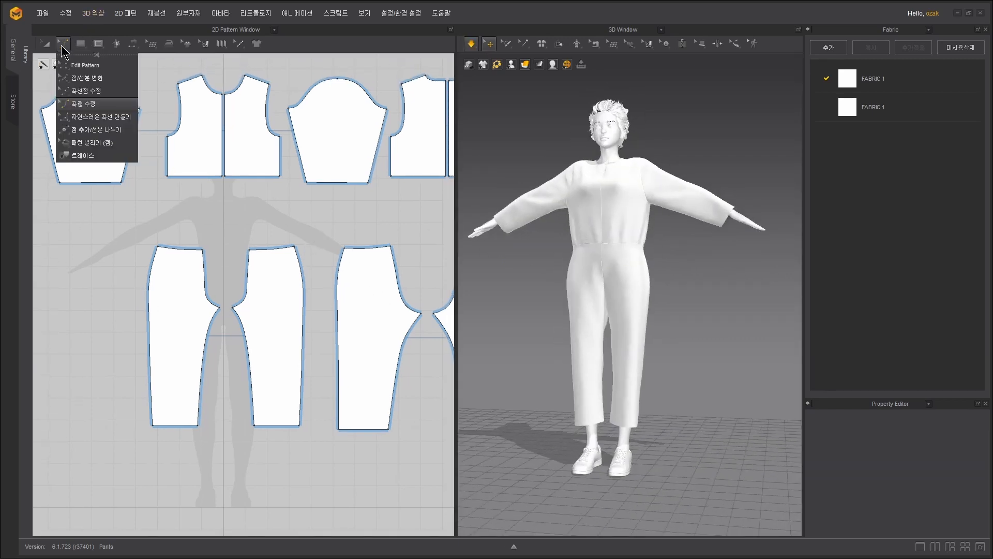
{"action": "left_click", "coordinate": [83, 66]}
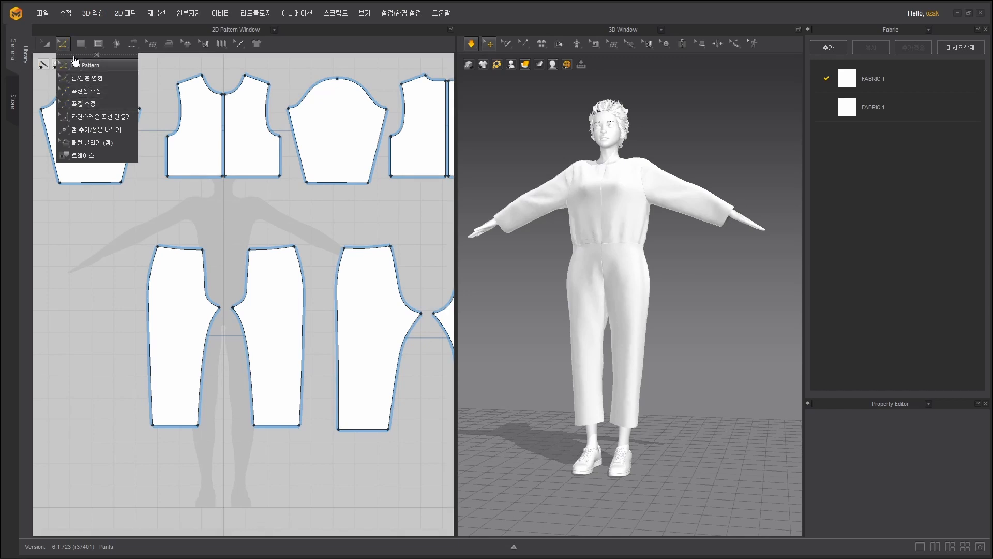
{"action": "left_click", "coordinate": [184, 249]}
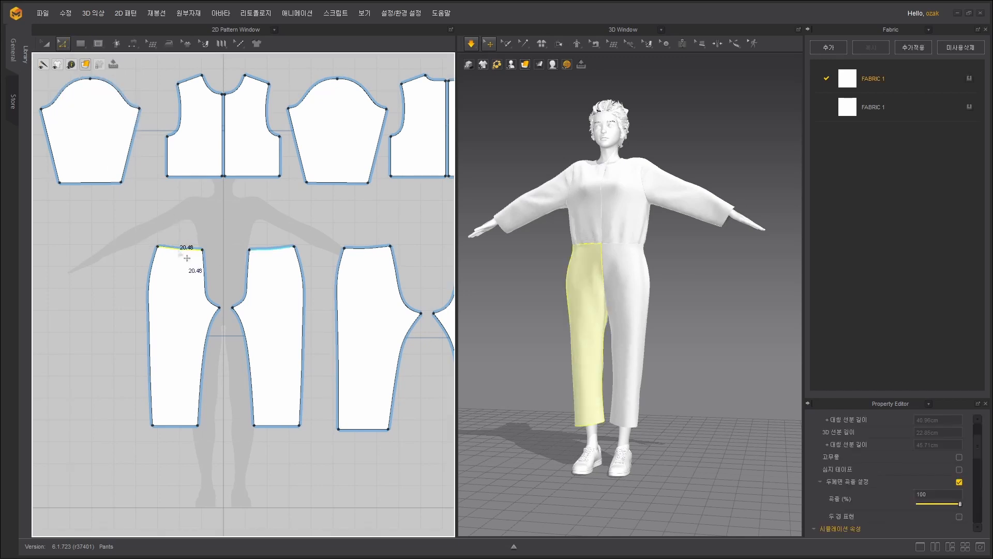
{"action": "right_click", "coordinate": [182, 249]}
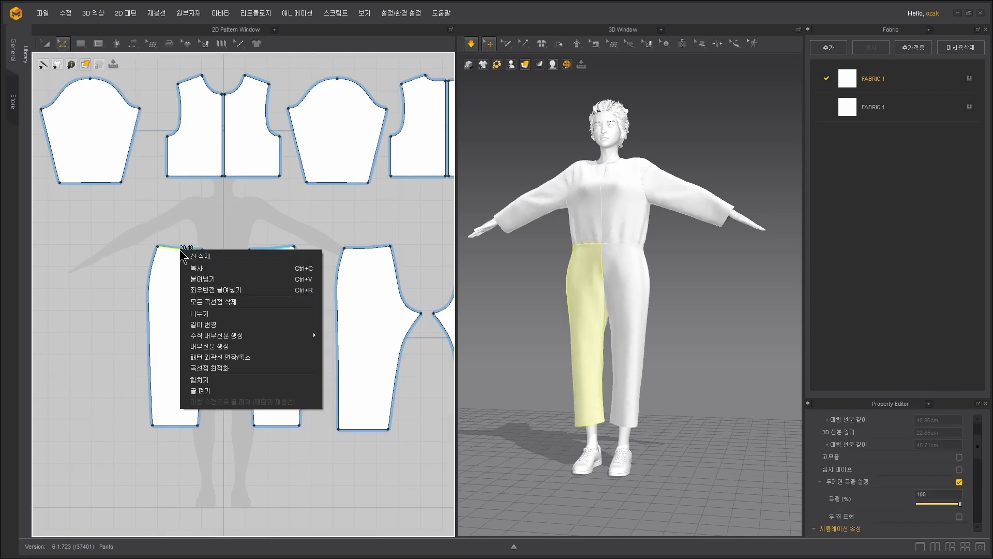
{"action": "left_click", "coordinate": [247, 347]}
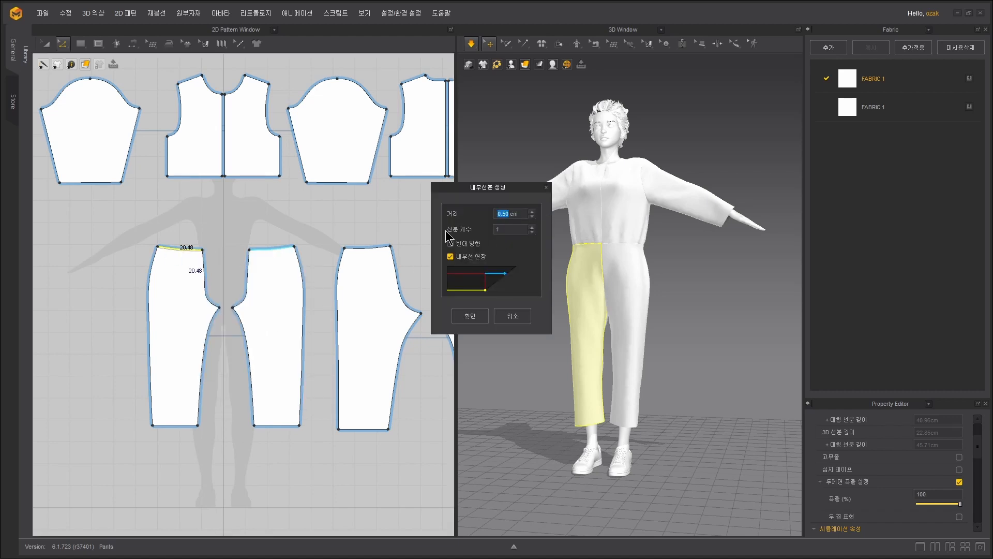
{"action": "left_click", "coordinate": [533, 212]}
{"action": "left_click", "coordinate": [469, 316]}
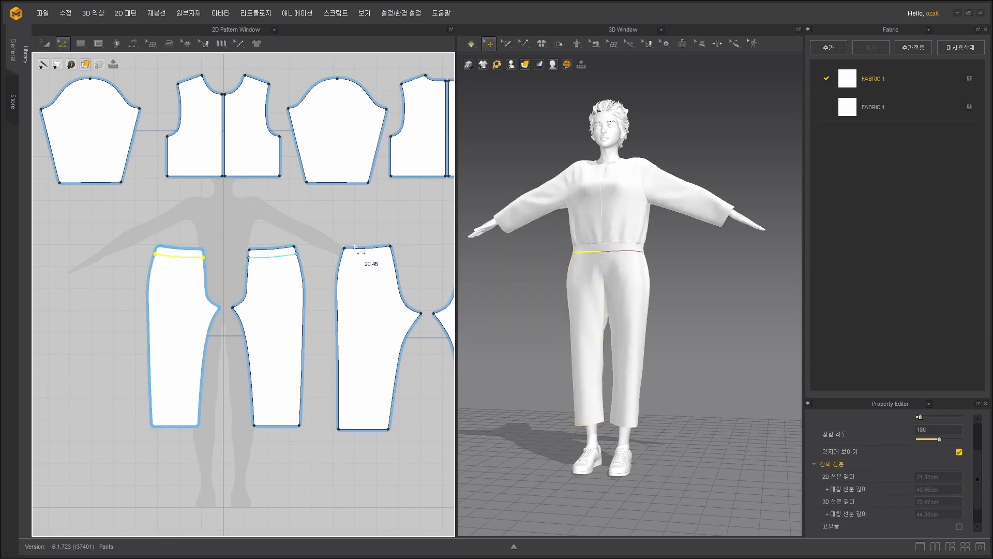
Create one internal line 3.5 cm below the back pants' waist edge, with internal line extension enabled.
{"action": "scroll", "coordinate": [695, 313], "scroll_direction": "up", "scroll_amount": 5}
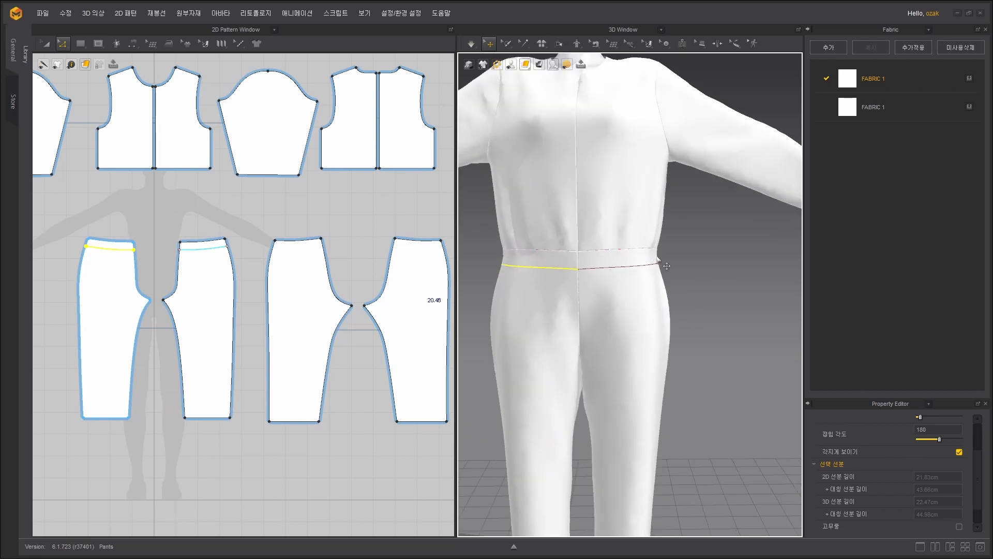
{"action": "scroll", "coordinate": [667, 265], "scroll_direction": "down", "scroll_amount": 5}
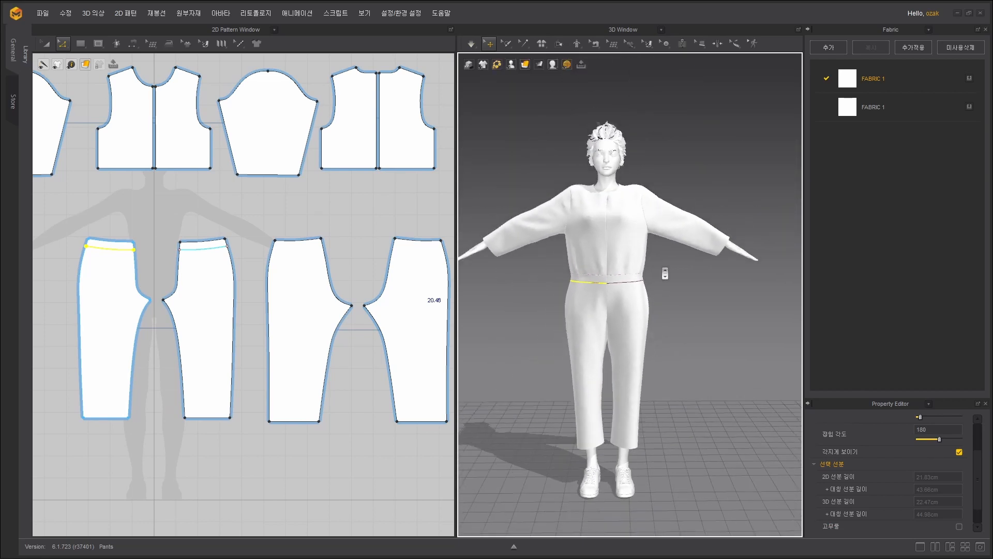
{"action": "mouse_move", "coordinate": [668, 280]}
{"action": "right_mouse_down"}
{"action": "mouse_move", "coordinate": [522, 296]}
{"action": "mouse_move", "coordinate": [584, 277]}
{"action": "mouse_move", "coordinate": [653, 284]}
{"action": "right_mouse_up"}
{"action": "scroll", "coordinate": [276, 246], "scroll_direction": "up", "scroll_amount": 5}
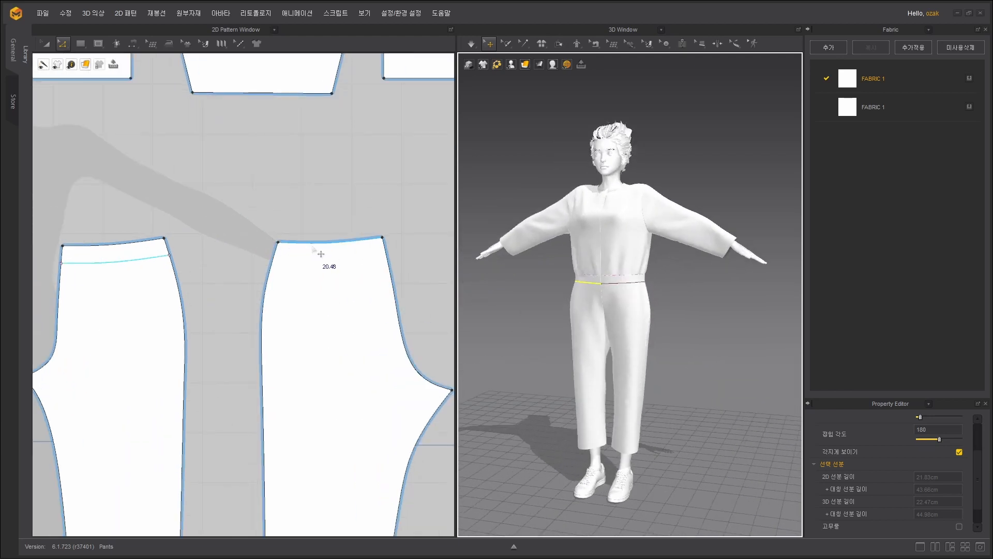
{"action": "left_click", "coordinate": [331, 240]}
{"action": "right_click", "coordinate": [322, 242]}
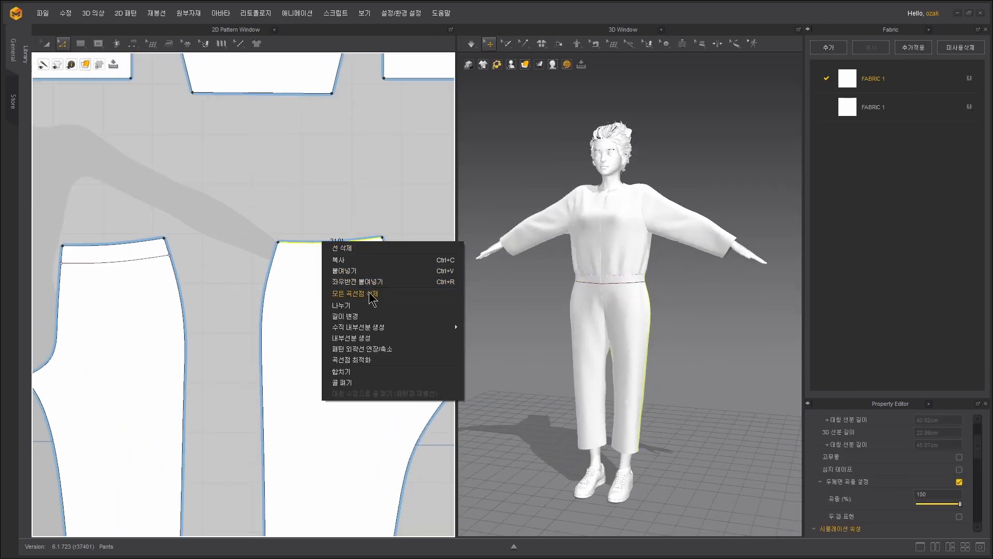
{"action": "left_click", "coordinate": [351, 337]}
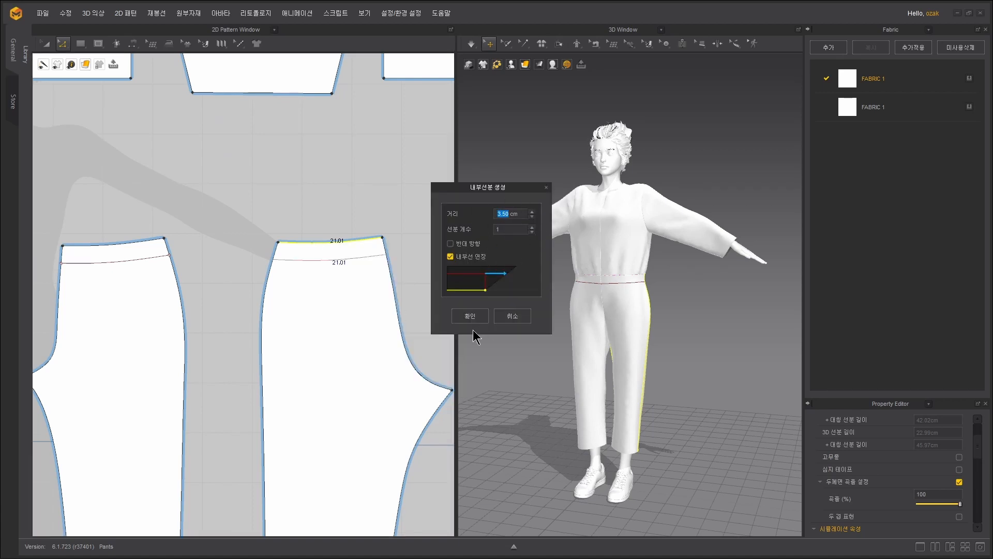
{"action": "left_click", "coordinate": [471, 317]}
{"action": "scroll", "coordinate": [305, 162], "scroll_direction": "down", "scroll_amount": 3}
{"action": "scroll", "coordinate": [305, 162], "scroll_direction": "up", "scroll_amount": 2}
{"action": "scroll", "coordinate": [305, 162], "scroll_direction": "down", "scroll_amount": 2}
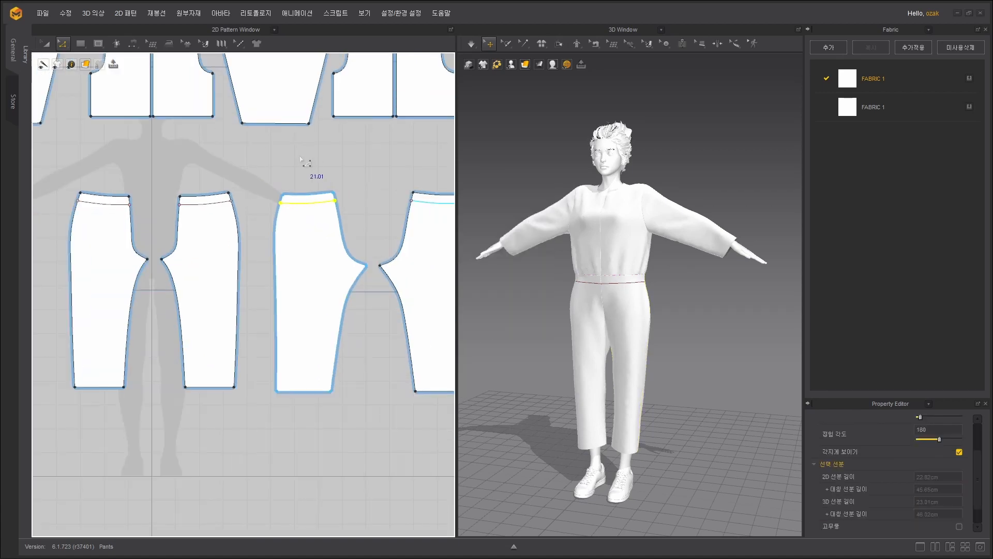
{"action": "middle_click_drag", "start_coordinate": [300, 157], "coordinate": [344, 195]}
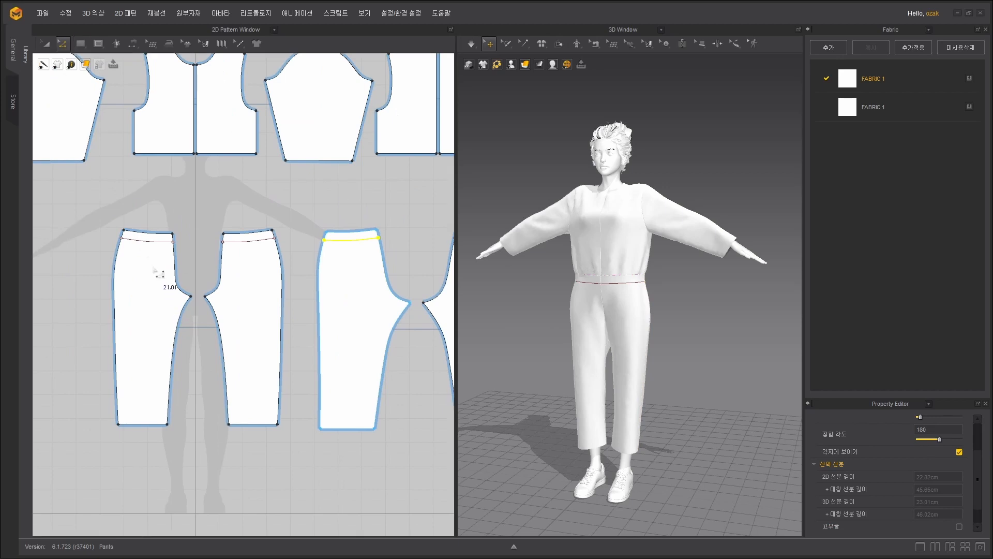
Cut and sew the front and back pants along their internal waist lines to form separate waistband pieces.
{"action": "left_click", "coordinate": [164, 240]}
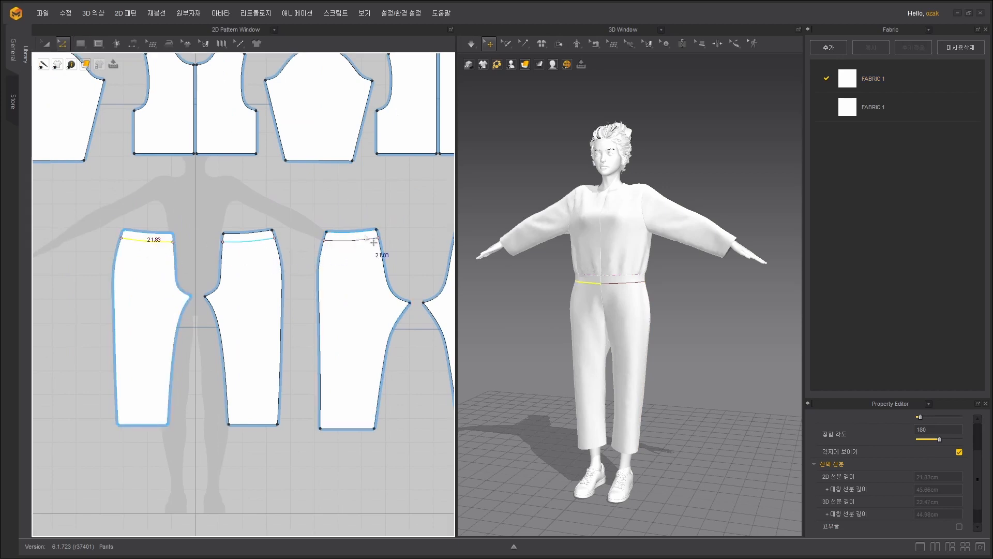
{"action": "middle_click_drag", "start_coordinate": [394, 208], "coordinate": [329, 203]}
{"action": "left_click", "coordinate": [303, 241], "text": "shift"}
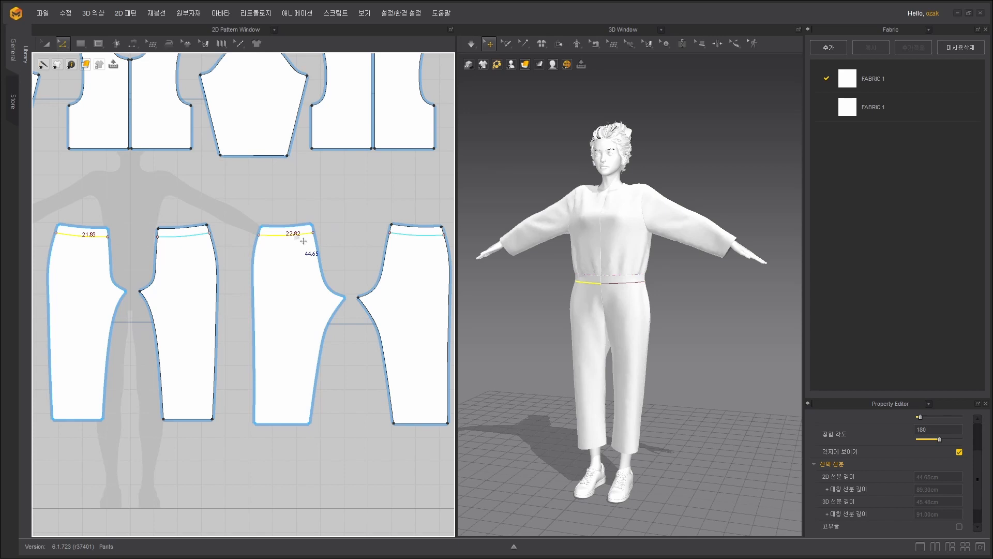
{"action": "right_click", "coordinate": [297, 239]}
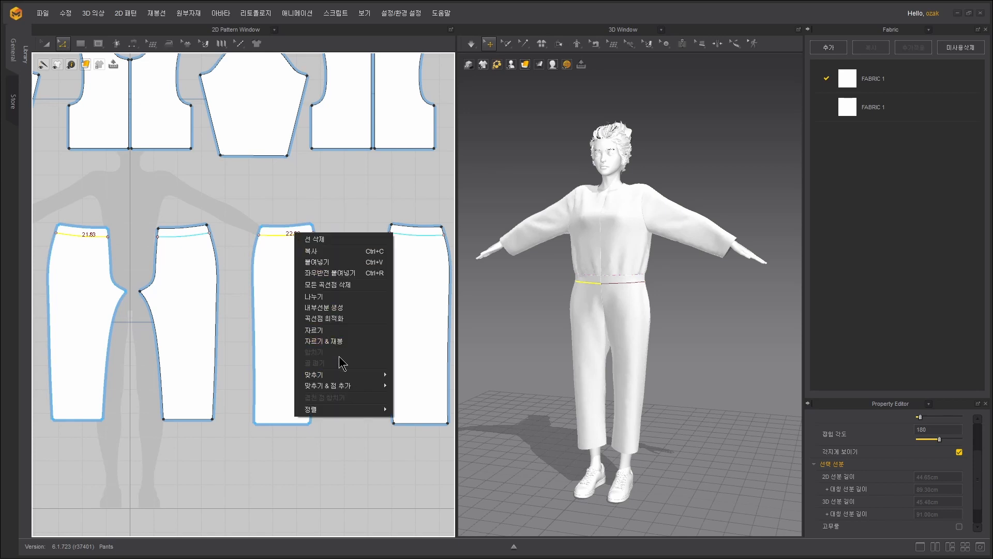
{"action": "left_click", "coordinate": [333, 342]}
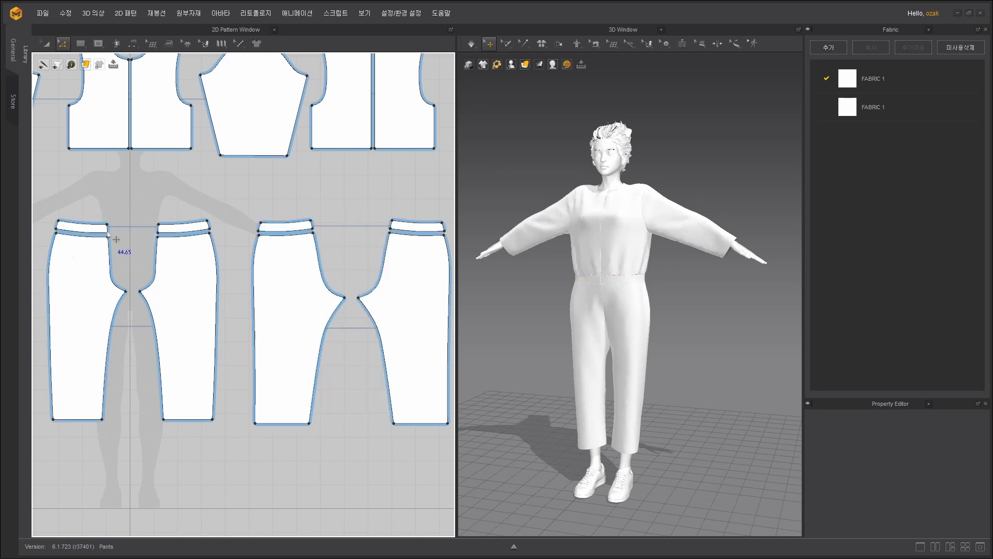
Simulate the jumpsuit with the separated waistband and inspect the waist up close.
{"action": "key", "text": "space"}
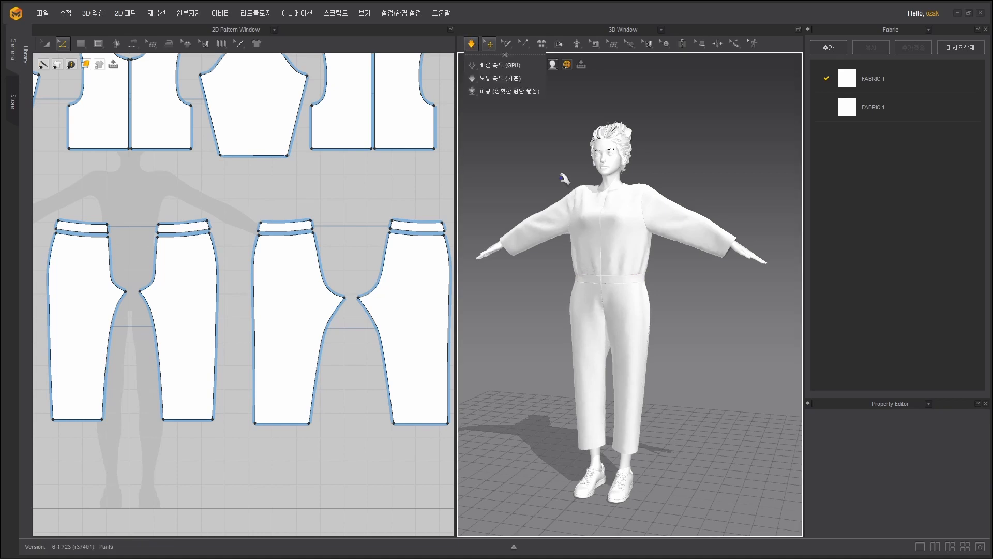
{"action": "scroll", "coordinate": [684, 306], "scroll_direction": "up", "scroll_amount": 6}
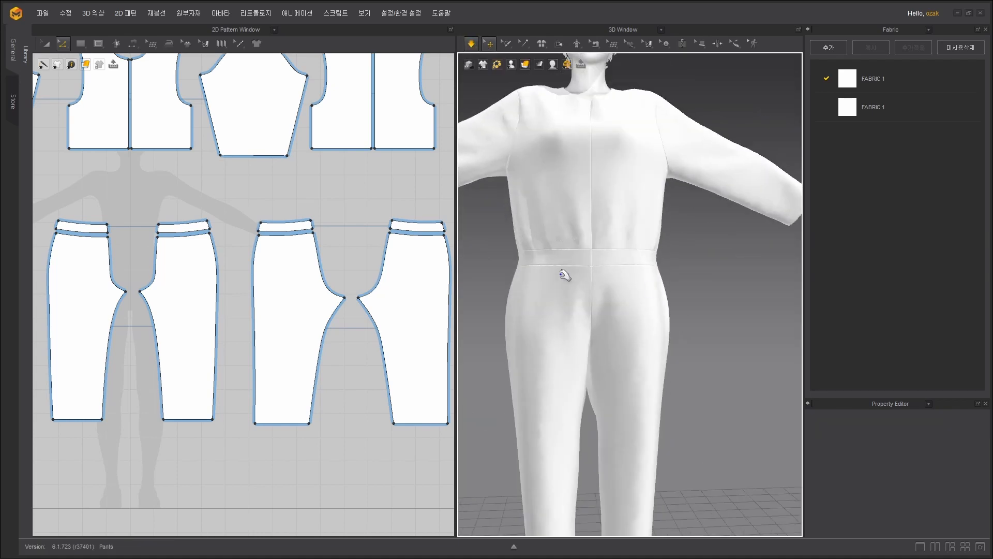
{"action": "scroll", "coordinate": [671, 277], "scroll_direction": "down", "scroll_amount": 3}
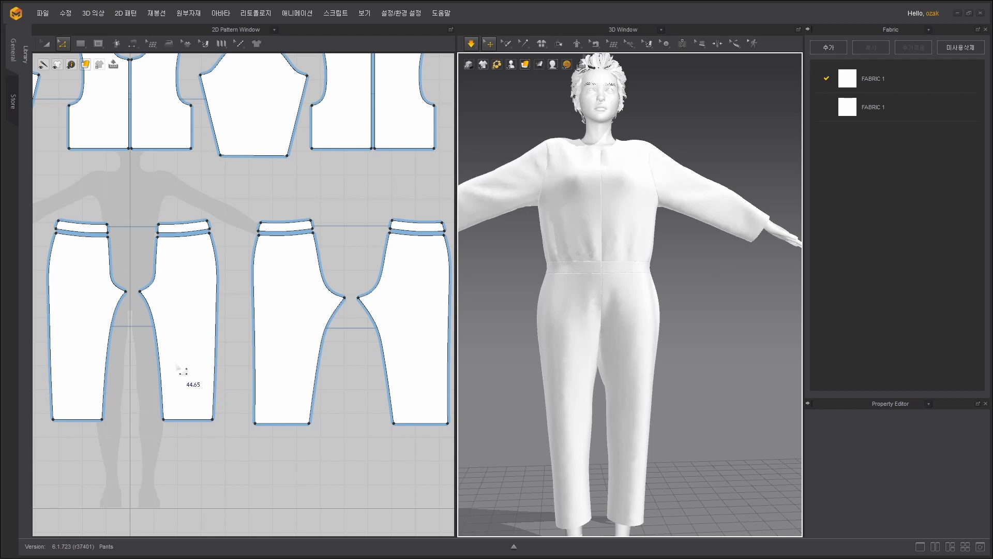
Narrow the front and back waistband pieces by moving their outer side edges inward.
{"action": "scroll", "coordinate": [104, 251], "scroll_direction": "up", "scroll_amount": 3}
{"action": "middle_click_drag", "start_coordinate": [169, 233], "coordinate": [250, 266]}
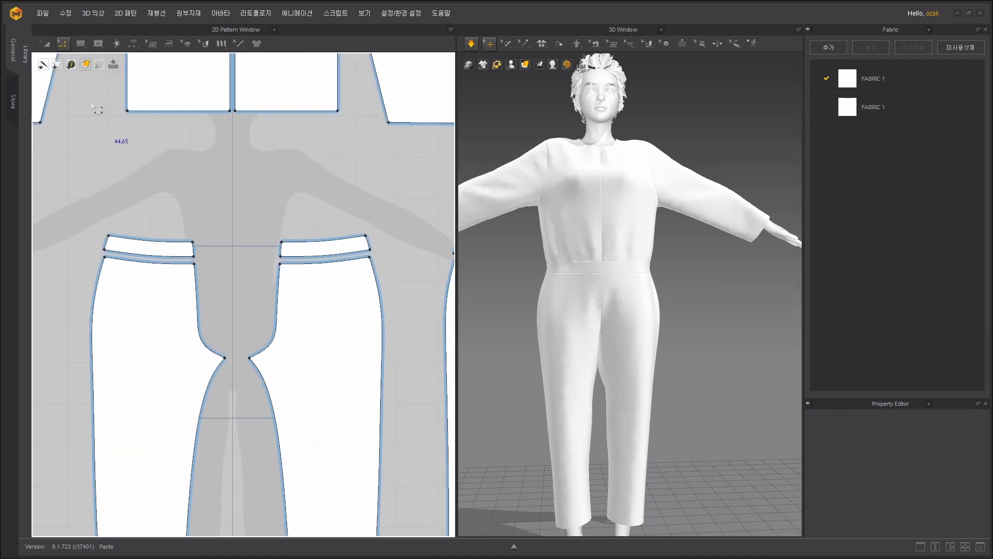
{"action": "left_click", "coordinate": [65, 43]}
{"action": "left_click", "coordinate": [117, 254]}
{"action": "left_click_drag", "start_coordinate": [113, 252], "coordinate": [114, 253]}
{"action": "middle_click_drag", "start_coordinate": [315, 192], "coordinate": [79, 157]}
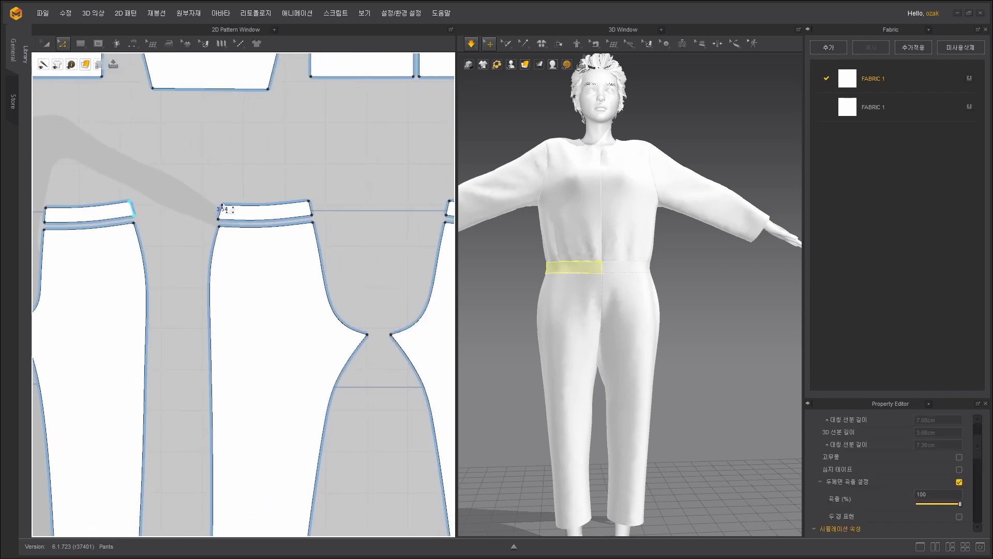
{"action": "left_click_drag", "start_coordinate": [231, 223], "coordinate": [241, 222]}
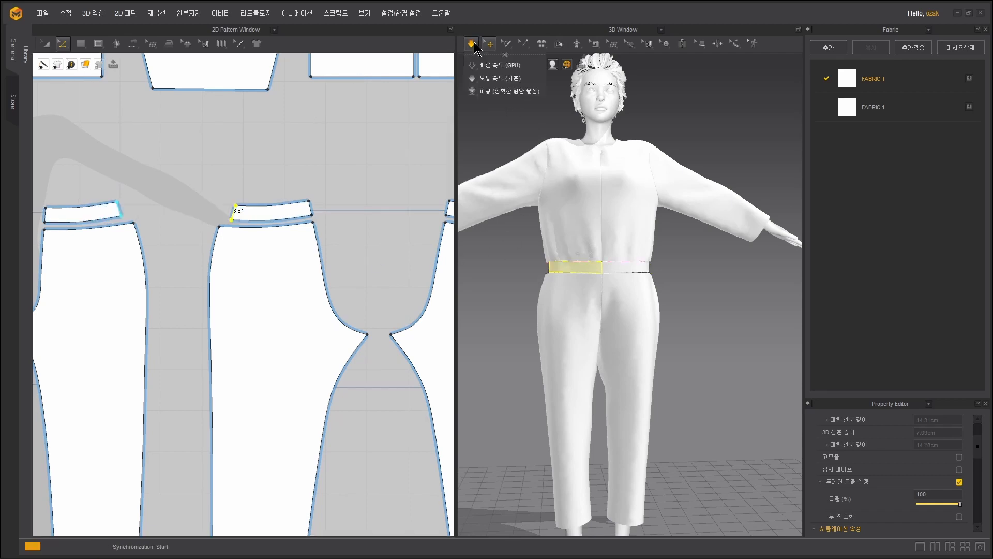
Simulate the garment with the narrowed waistband and tug the waistband and front bodice fabric to settle it.
{"action": "right_click_drag", "start_coordinate": [698, 282], "coordinate": [645, 233]}
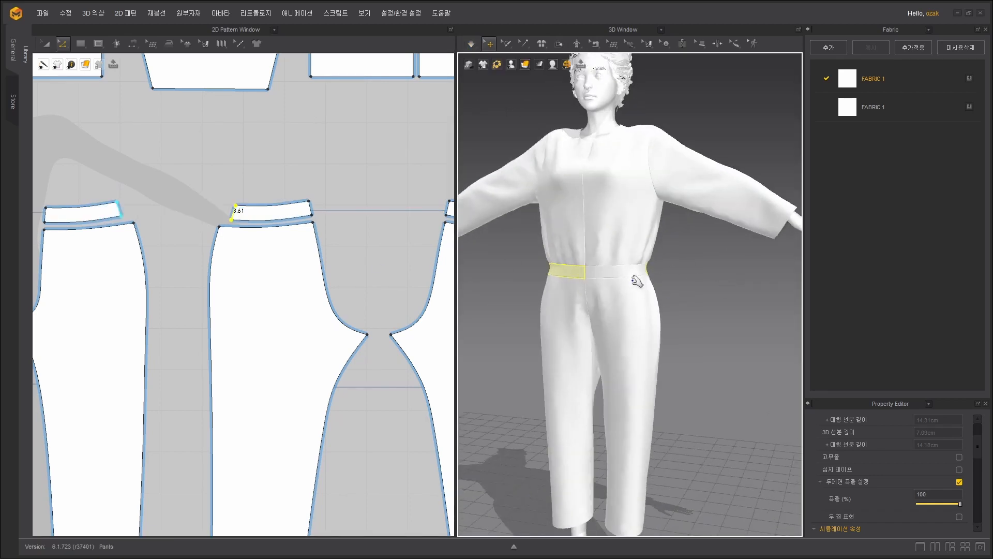
{"action": "left_click", "coordinate": [642, 225]}
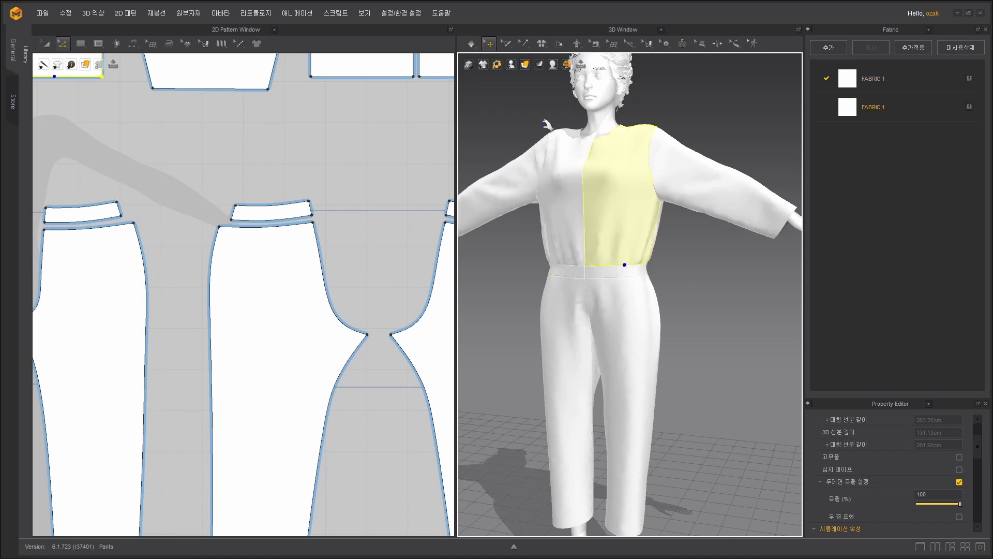
{"action": "key", "text": "space"}
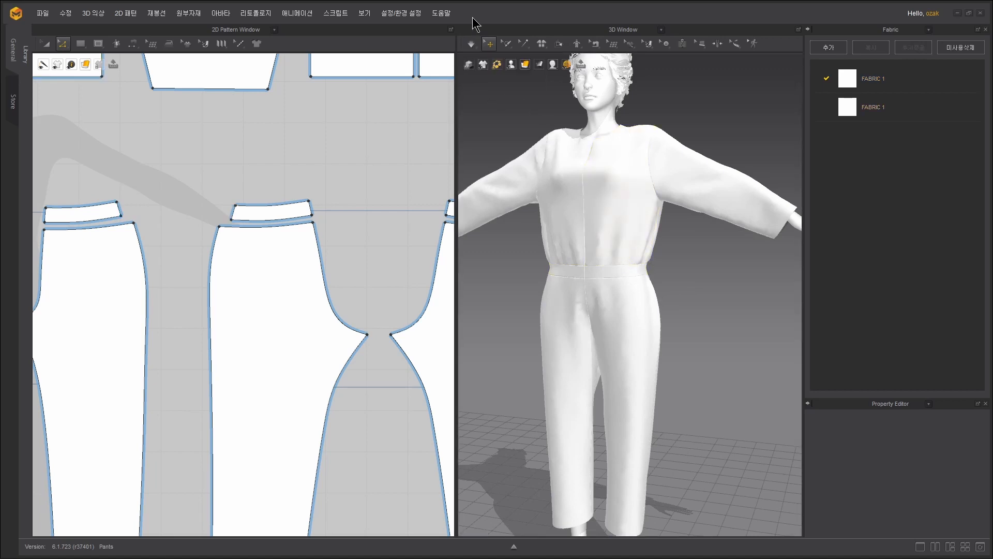
{"action": "left_click", "coordinate": [647, 266]}
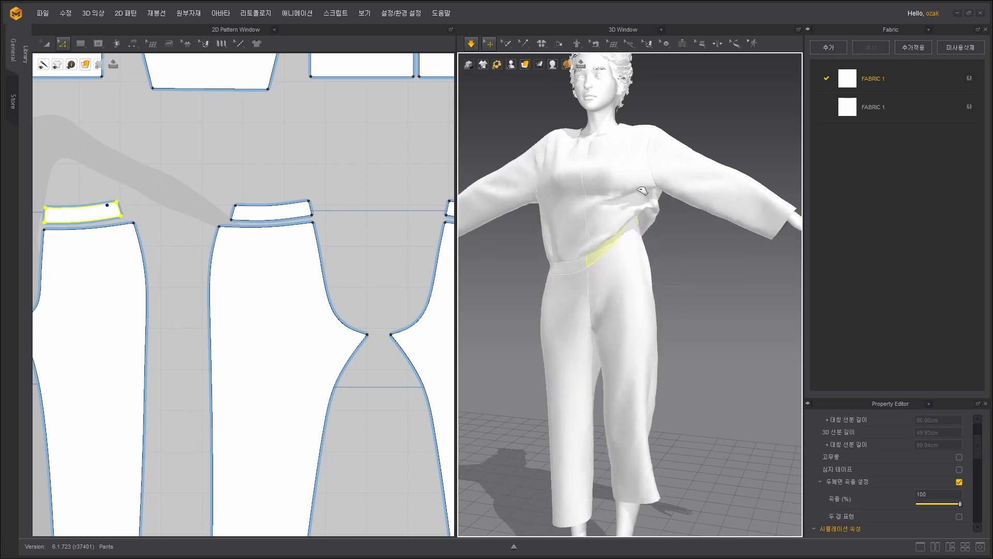
{"action": "left_click", "coordinate": [564, 198]}
{"action": "left_click_drag", "start_coordinate": [564, 198], "coordinate": [574, 212]}
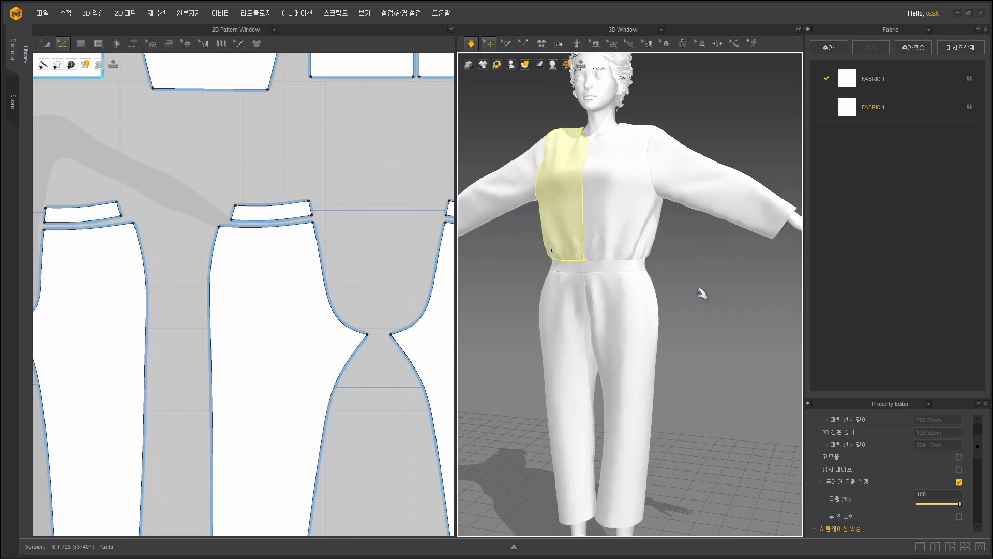
{"action": "right_click_drag", "start_coordinate": [699, 291], "coordinate": [723, 296]}
{"action": "scroll", "coordinate": [723, 310], "scroll_direction": "down", "scroll_amount": 4}
{"action": "right_click_drag", "start_coordinate": [723, 330], "coordinate": [454, 248]}
{"action": "scroll", "coordinate": [701, 312], "scroll_direction": "up", "scroll_amount": 3}
{"action": "scroll", "coordinate": [705, 311], "scroll_direction": "down", "scroll_amount": 4}
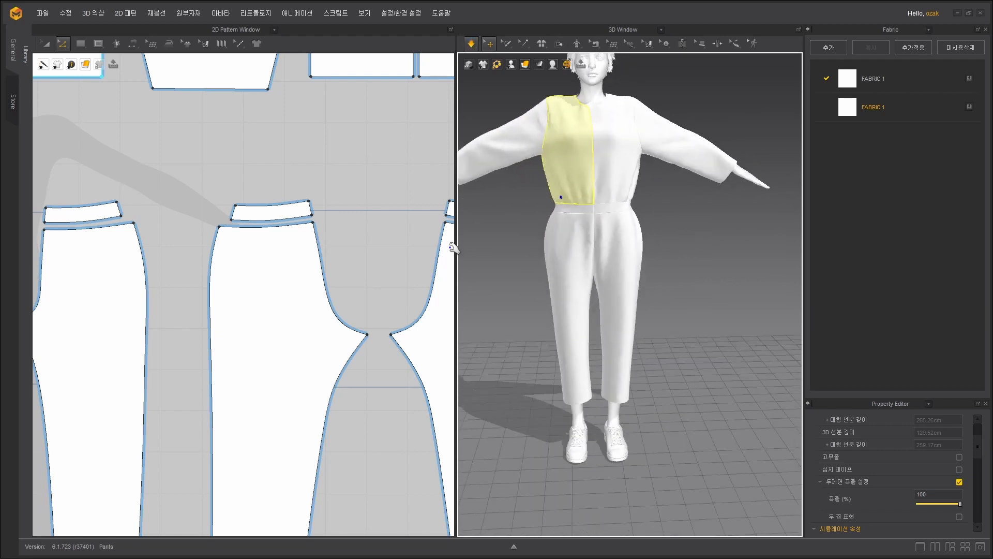
Shift the outer side edges of the front and back waistband pieces together slightly further inward, and simulate the garment.
{"action": "left_click", "coordinate": [215, 192]}
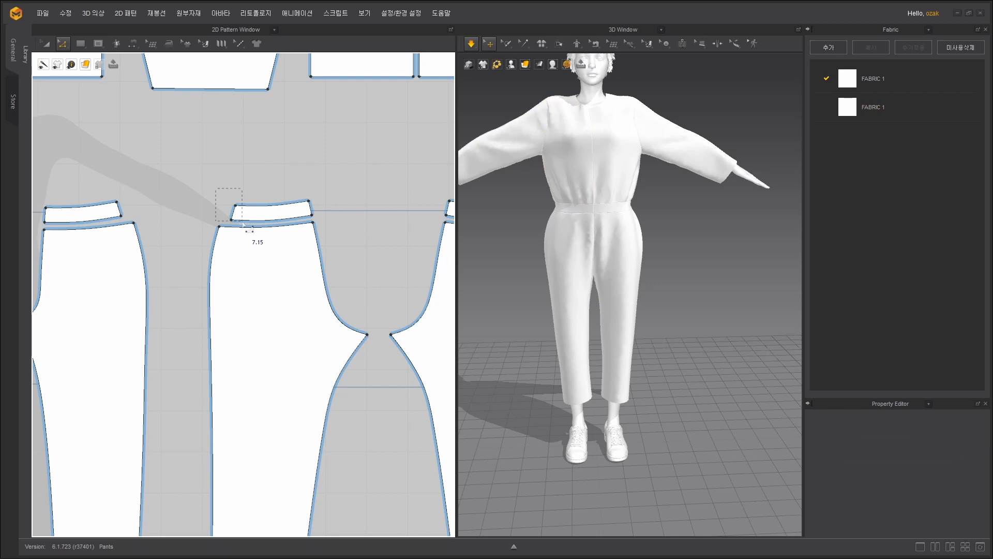
{"action": "left_click", "coordinate": [243, 224]}
{"action": "scroll", "coordinate": [239, 205], "scroll_direction": "down", "scroll_amount": 5}
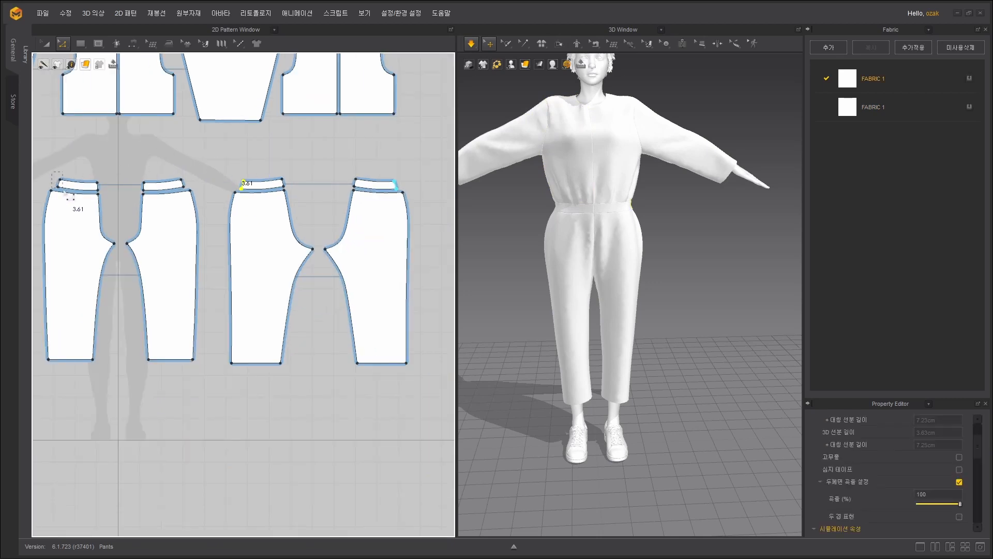
{"action": "left_click_drag", "start_coordinate": [68, 196], "coordinate": [105, 192], "text": "shift"}
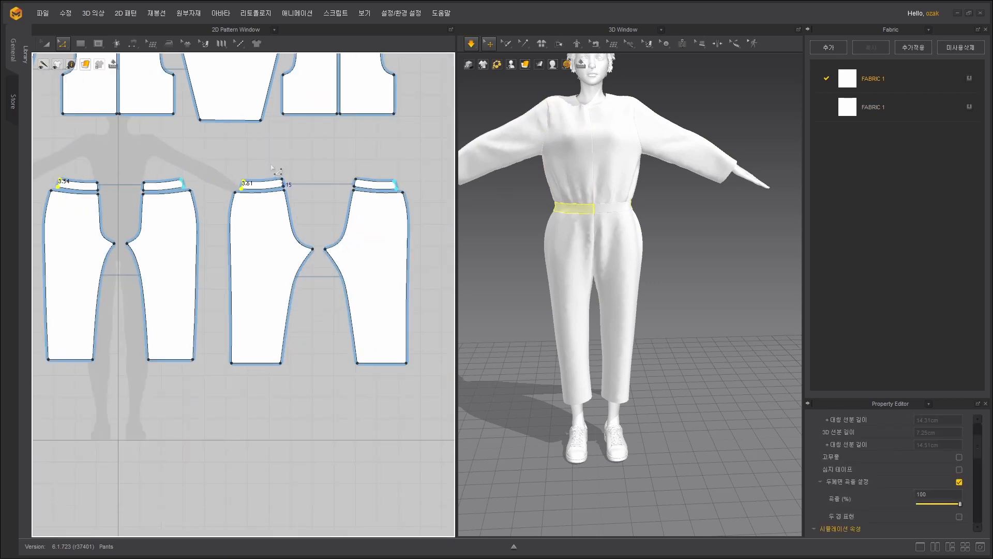
{"action": "scroll", "coordinate": [222, 137], "scroll_direction": "up", "scroll_amount": 6}
{"action": "scroll", "coordinate": [366, 280], "scroll_direction": "down", "scroll_amount": 2}
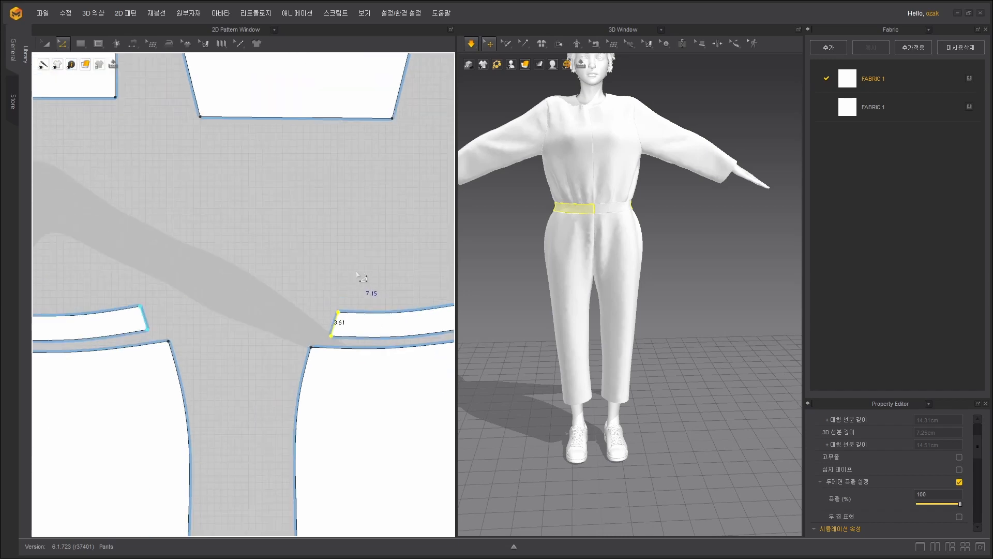
{"action": "middle_click_drag", "start_coordinate": [348, 206], "coordinate": [204, 155]}
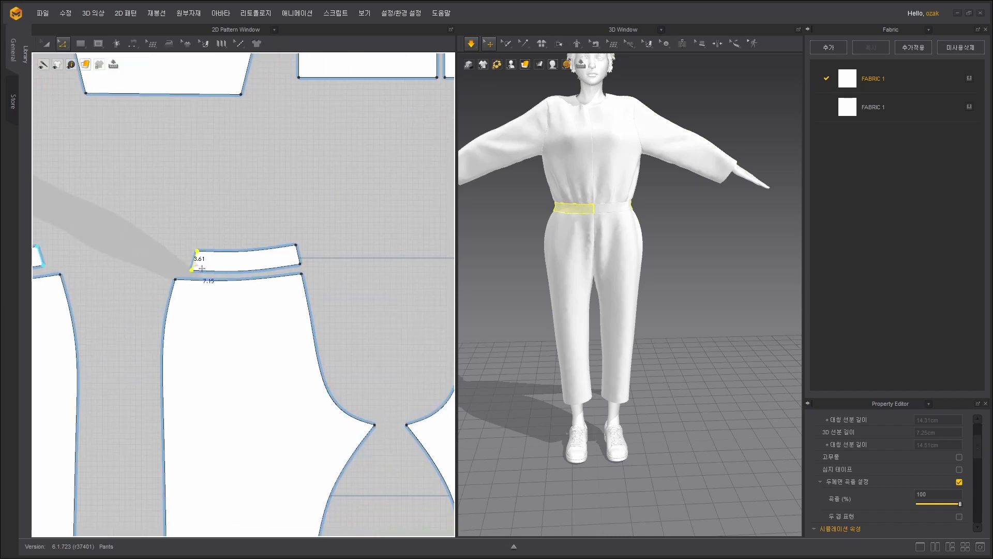
{"action": "left_click_drag", "start_coordinate": [201, 268], "coordinate": [209, 268]}
{"action": "left_click", "coordinate": [471, 46]}
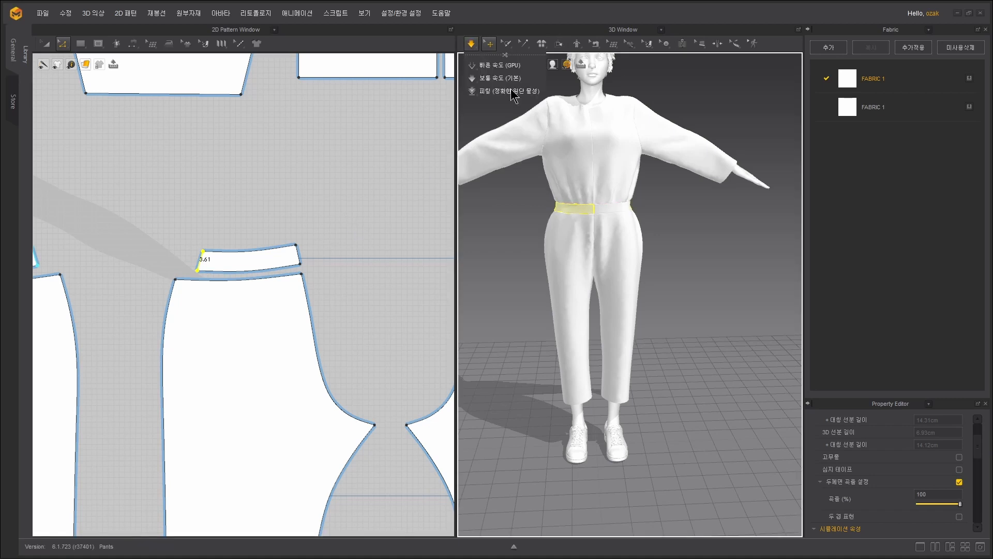
{"action": "key", "text": "space"}
Tighten the waistband once more by nudging the selected side edges inward, and restart the simulation.
{"action": "scroll", "coordinate": [235, 238], "scroll_direction": "up", "scroll_amount": 2}
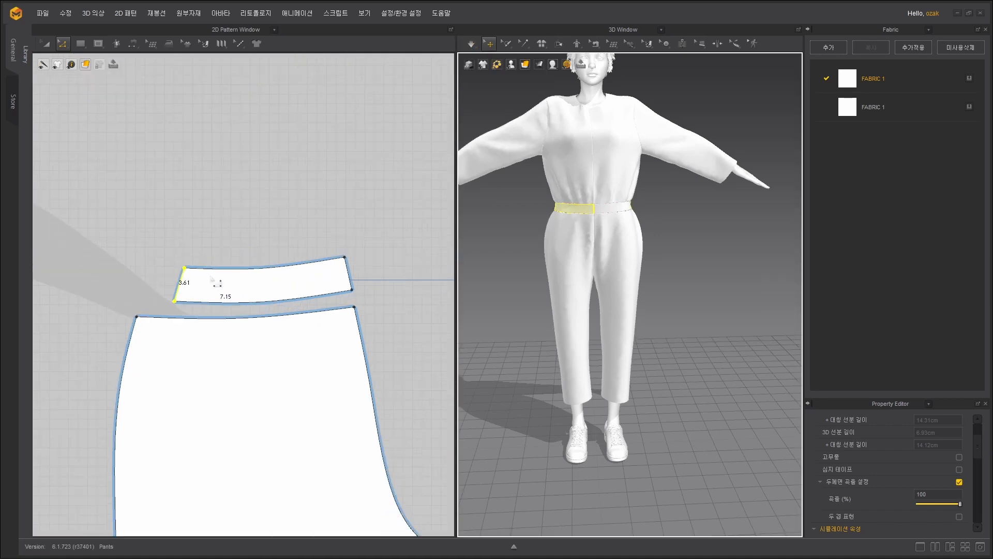
{"action": "left_click_drag", "start_coordinate": [179, 285], "coordinate": [187, 284]}
{"action": "scroll", "coordinate": [211, 236], "scroll_direction": "down", "scroll_amount": 5}
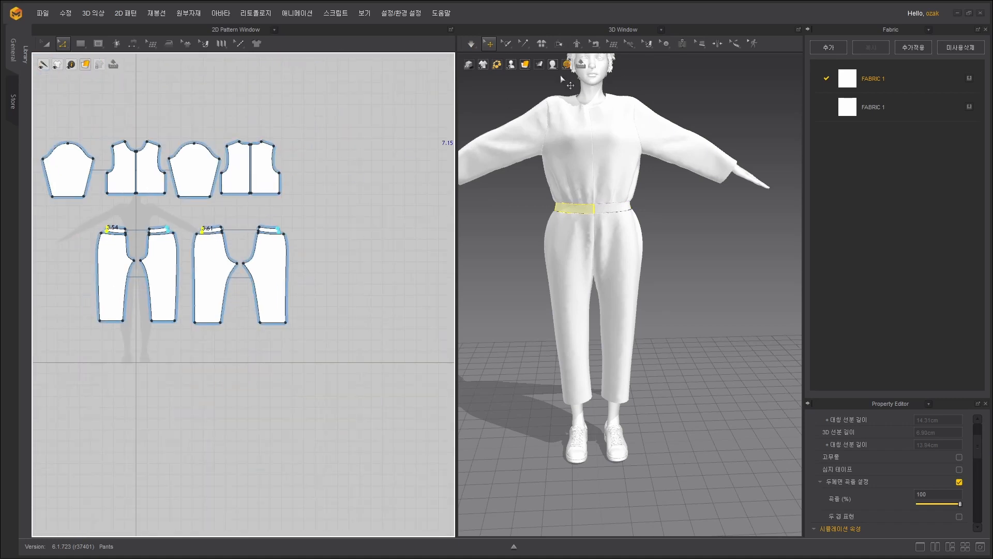
{"action": "left_click", "coordinate": [471, 44]}
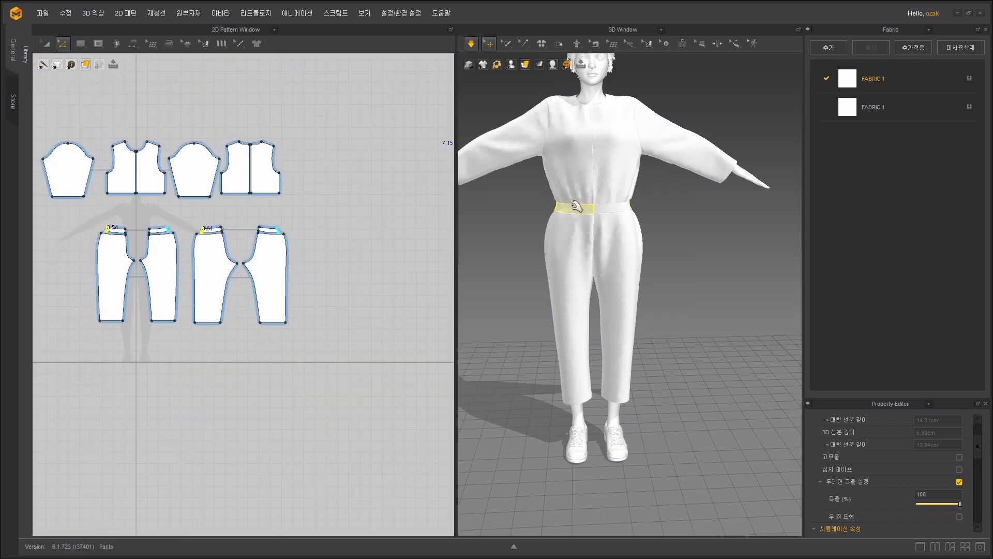
Try pulling the front bodice fabric upward at the waist during simulation, and undo the pull.
{"action": "mouse_move", "coordinate": [587, 200]}
{"action": "left_mouse_down"}
{"action": "mouse_move", "coordinate": [595, 127]}
{"action": "mouse_move", "coordinate": [589, 186]}
{"action": "left_mouse_up"}
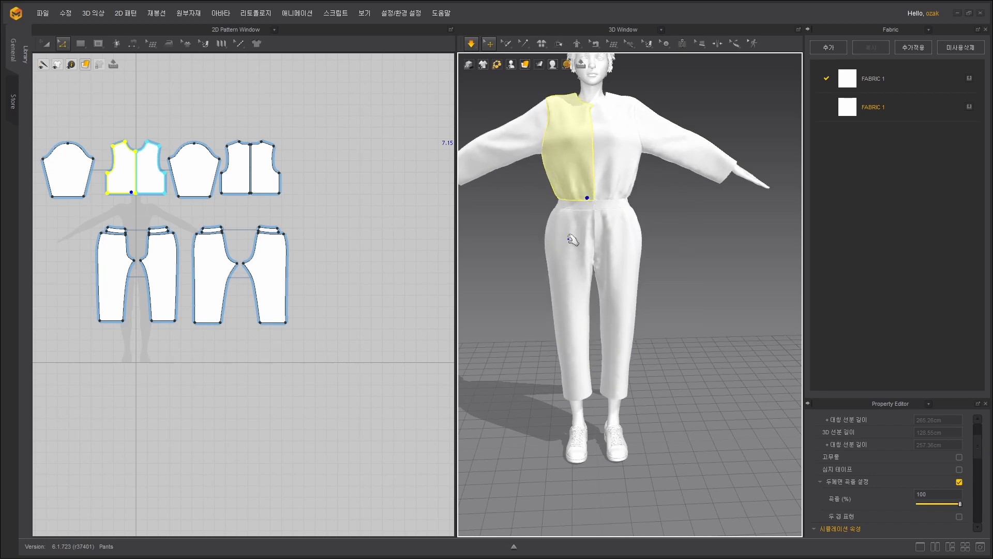
{"action": "key", "text": "ctrl+z"}
{"action": "key", "text": "ctrl+z"}
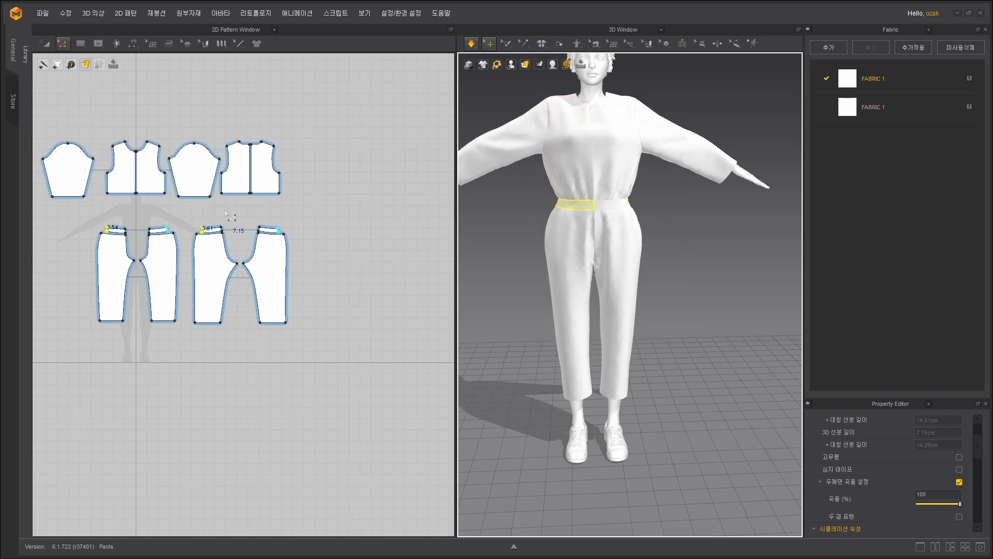
{"action": "scroll", "coordinate": [274, 219], "scroll_direction": "up", "scroll_amount": 5}
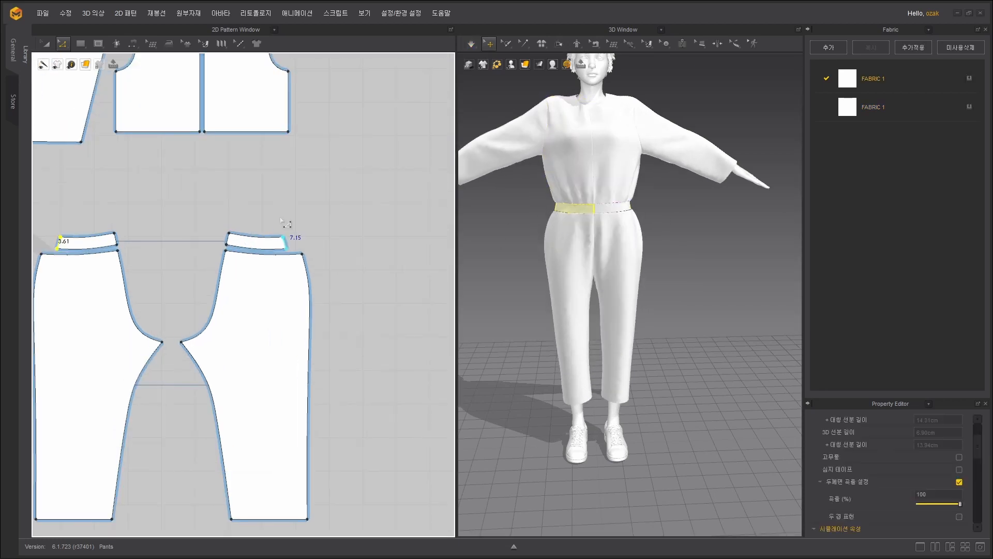
Simulate the garment and tug both front pants legs outward to settle the fabric.
{"action": "scroll", "coordinate": [309, 213], "scroll_direction": "down", "scroll_amount": 5}
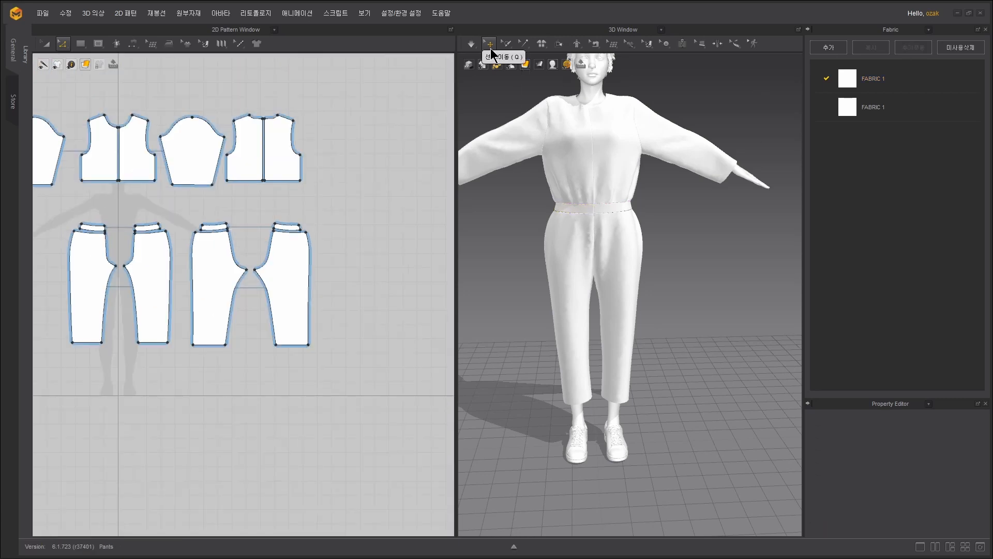
{"action": "left_click", "coordinate": [472, 44]}
{"action": "right_click_drag", "start_coordinate": [713, 314], "coordinate": [710, 282]}
{"action": "left_click_drag", "start_coordinate": [570, 318], "coordinate": [521, 364]}
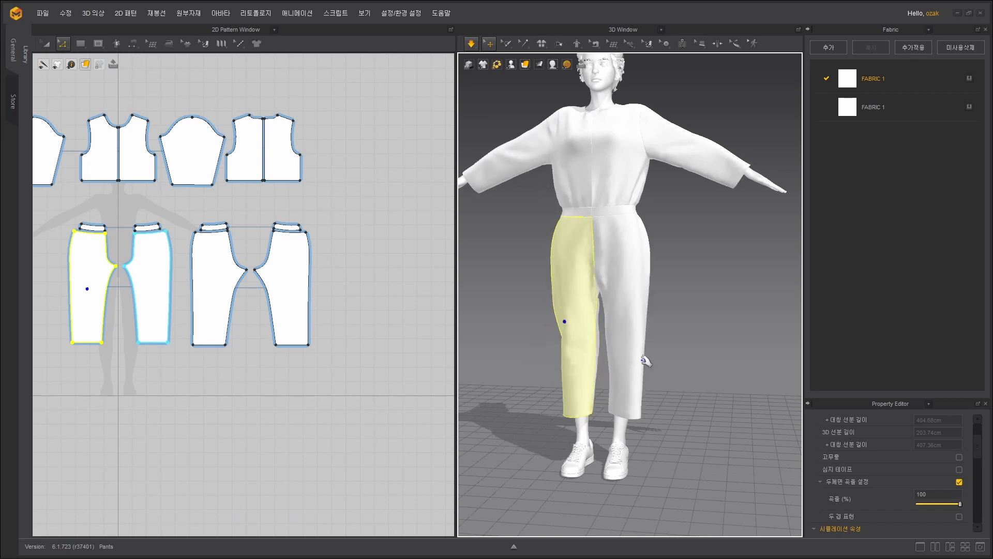
{"action": "left_click_drag", "start_coordinate": [627, 337], "coordinate": [712, 419]}
{"action": "right_click_drag", "start_coordinate": [707, 275], "coordinate": [720, 292]}
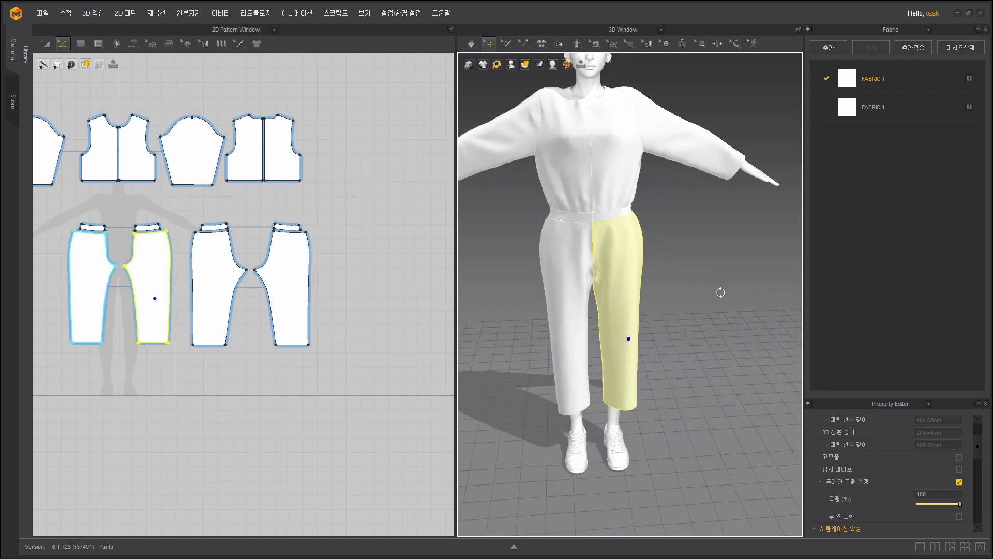
{"action": "middle_click_drag", "start_coordinate": [711, 293], "coordinate": [723, 271]}
{"action": "scroll", "coordinate": [699, 325], "scroll_direction": "down", "scroll_amount": 3}
{"action": "mouse_move", "coordinate": [701, 324]}
{"action": "right_mouse_down"}
{"action": "mouse_move", "coordinate": [564, 324]}
{"action": "mouse_move", "coordinate": [595, 339]}
{"action": "mouse_move", "coordinate": [700, 342]}
{"action": "right_mouse_up"}
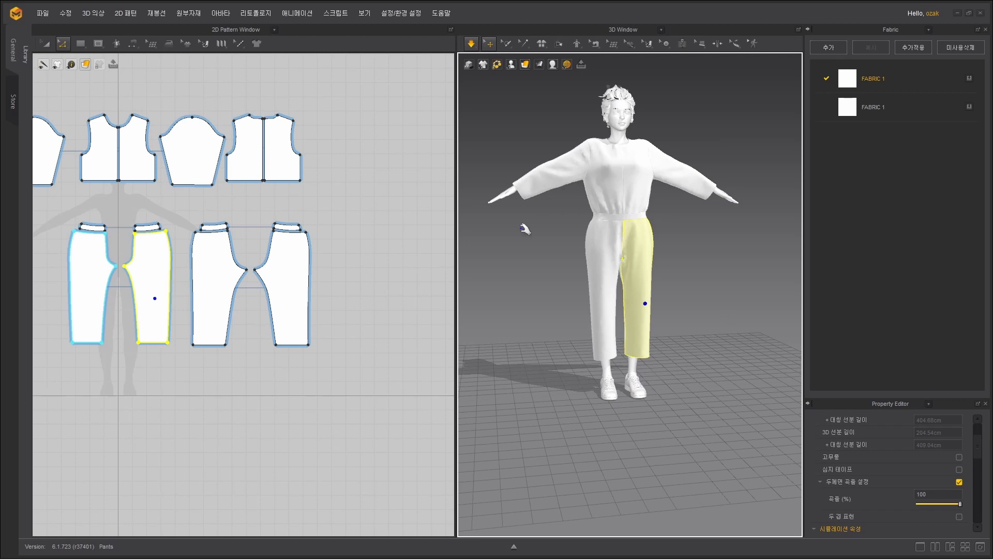
{"action": "middle_click_drag", "start_coordinate": [525, 229], "coordinate": [546, 280]}
Create an internal line 3.5 cm above the sleeve hem, and cut and sew along it to separate a cuff.
{"action": "middle_click_drag", "start_coordinate": [118, 186], "coordinate": [271, 206]}
{"action": "scroll", "coordinate": [190, 209], "scroll_direction": "up", "scroll_amount": 5}
{"action": "middle_click_drag", "start_coordinate": [179, 243], "coordinate": [189, 280]}
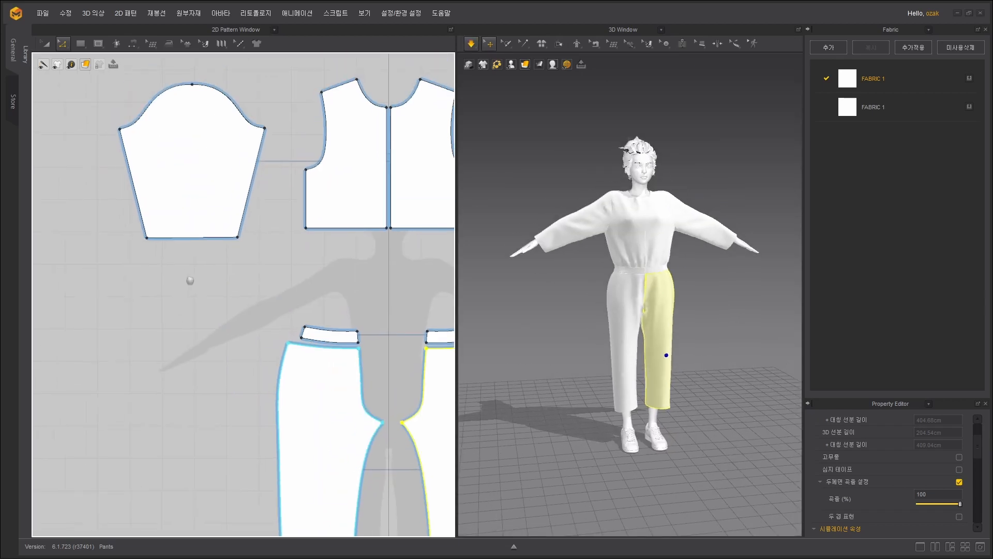
{"action": "left_click", "coordinate": [185, 241]}
{"action": "right_click", "coordinate": [178, 244]}
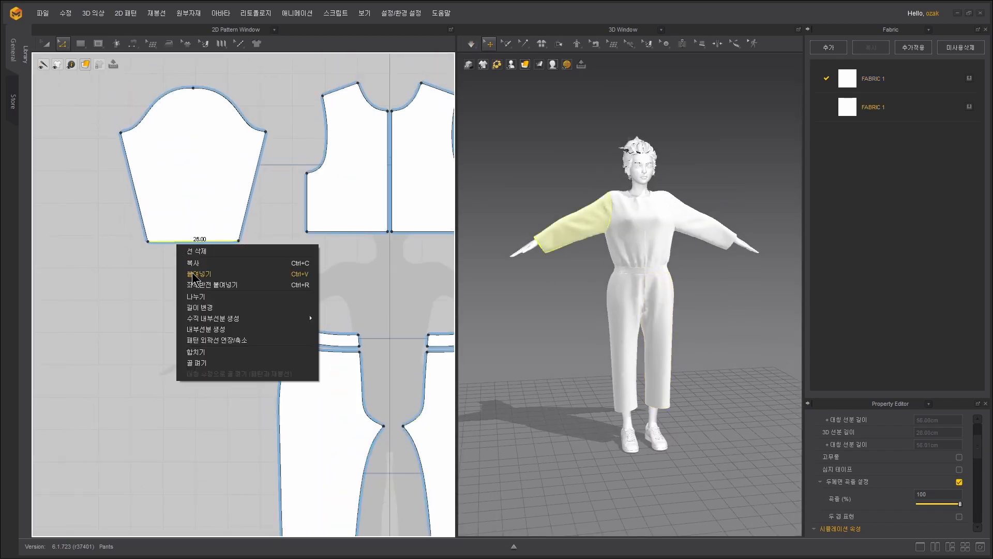
{"action": "left_click", "coordinate": [247, 330]}
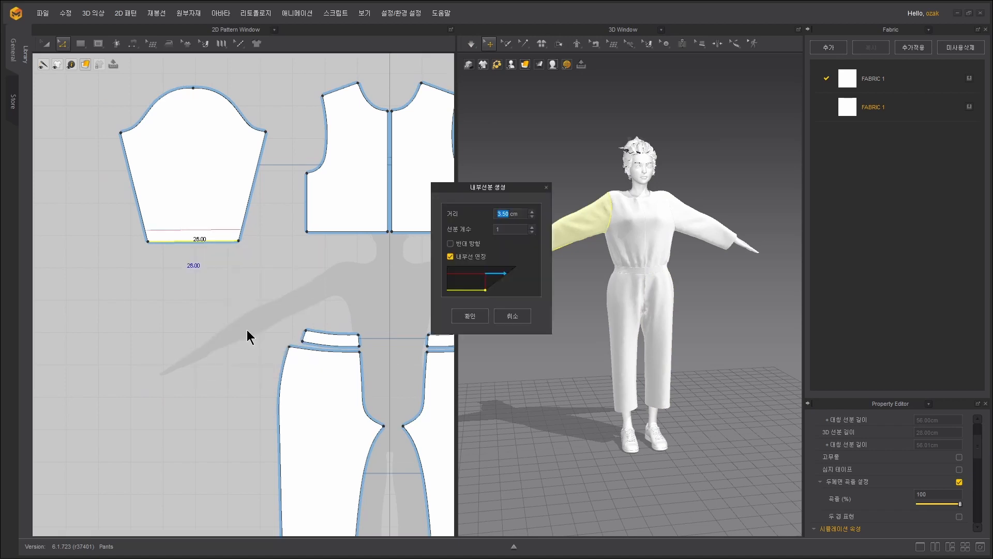
{"action": "left_click", "coordinate": [468, 314]}
{"action": "right_click", "coordinate": [182, 233]}
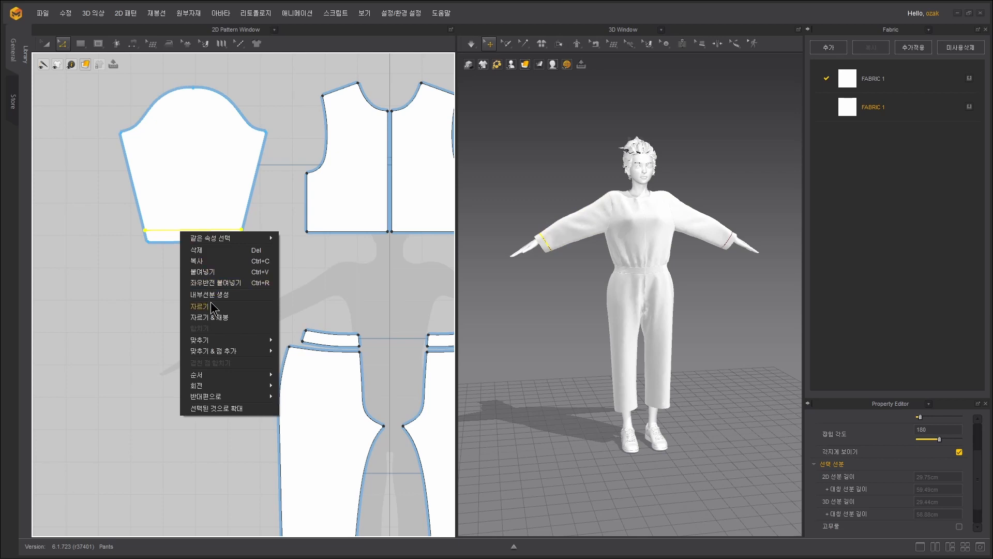
{"action": "left_click", "coordinate": [211, 317]}
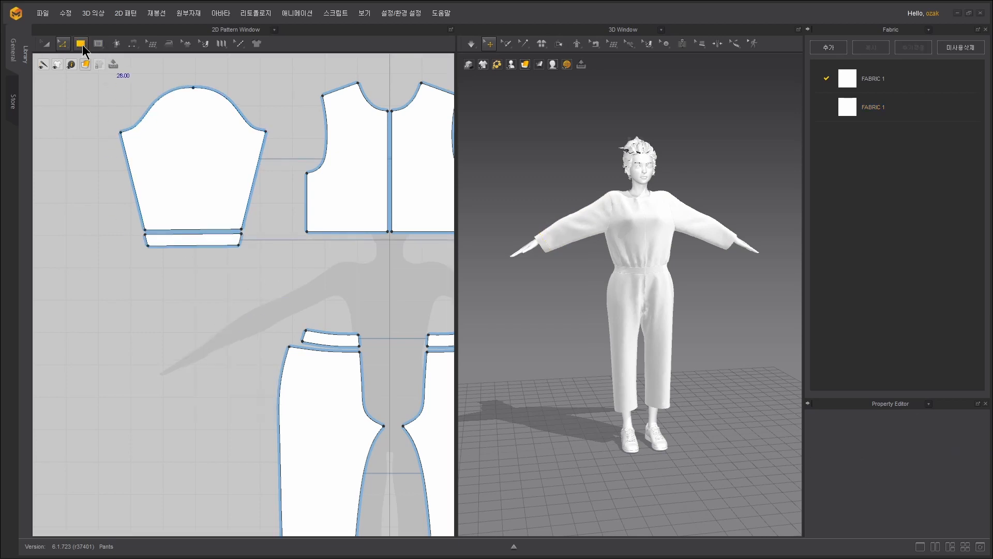
Narrow the sleeve cuff by moving its outer side edge inward.
{"action": "left_click", "coordinate": [46, 43]}
{"action": "left_click", "coordinate": [152, 247]}
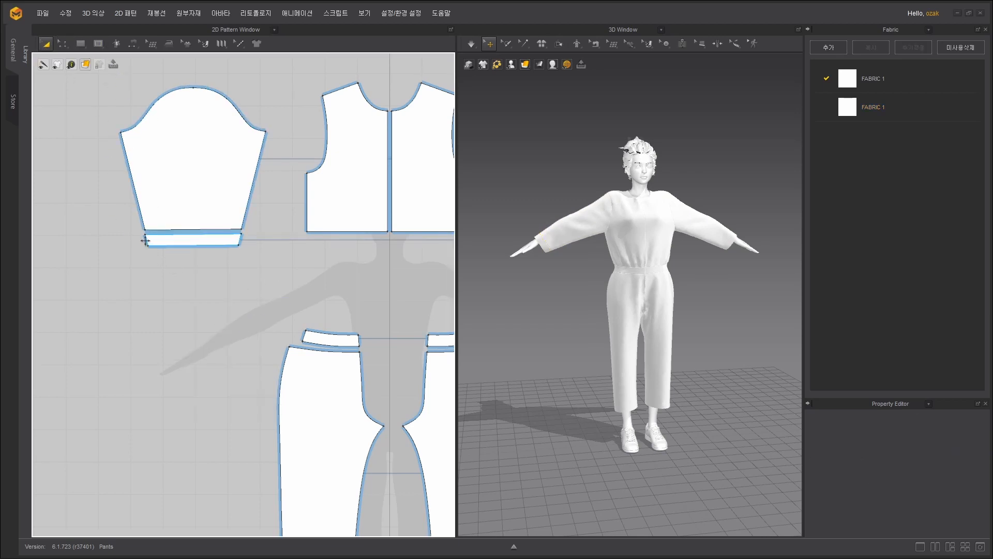
{"action": "left_click", "coordinate": [146, 241]}
{"action": "left_click", "coordinate": [63, 43]}
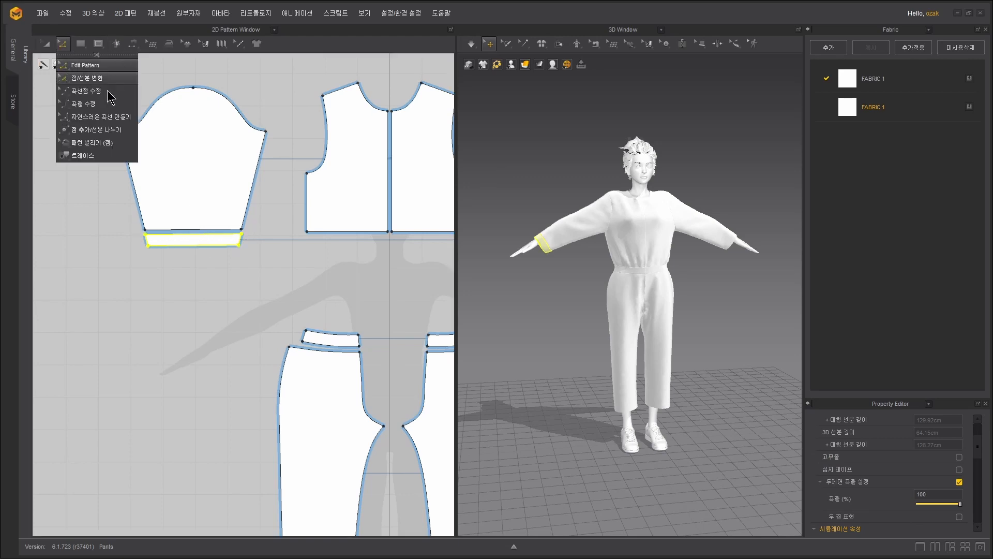
{"action": "left_click", "coordinate": [131, 263]}
{"action": "left_click_drag", "start_coordinate": [147, 240], "coordinate": [167, 243]}
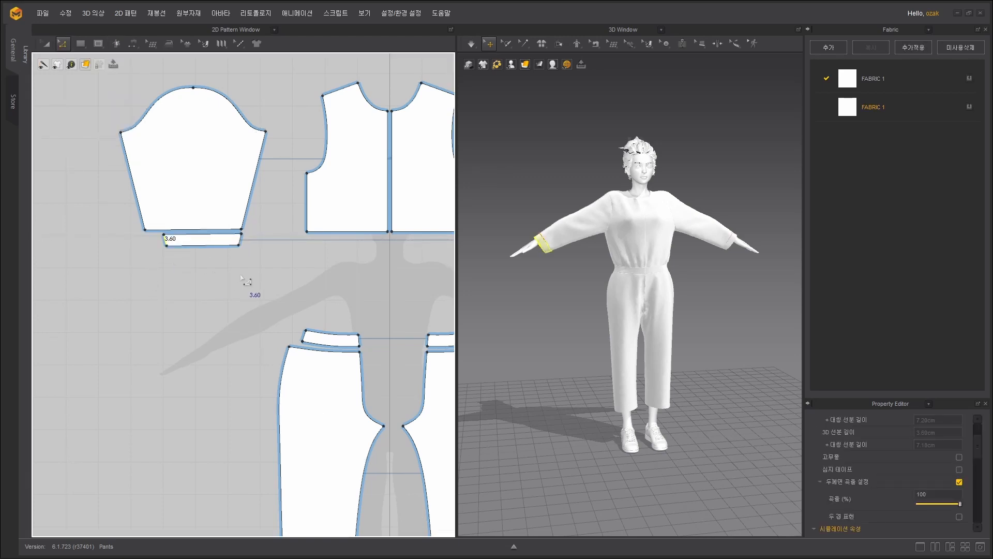
Simulate the garment with the narrowed sleeve cuffs, and widen the 3D view to inspect the fit.
{"action": "scroll", "coordinate": [337, 275], "scroll_direction": "down", "scroll_amount": 4}
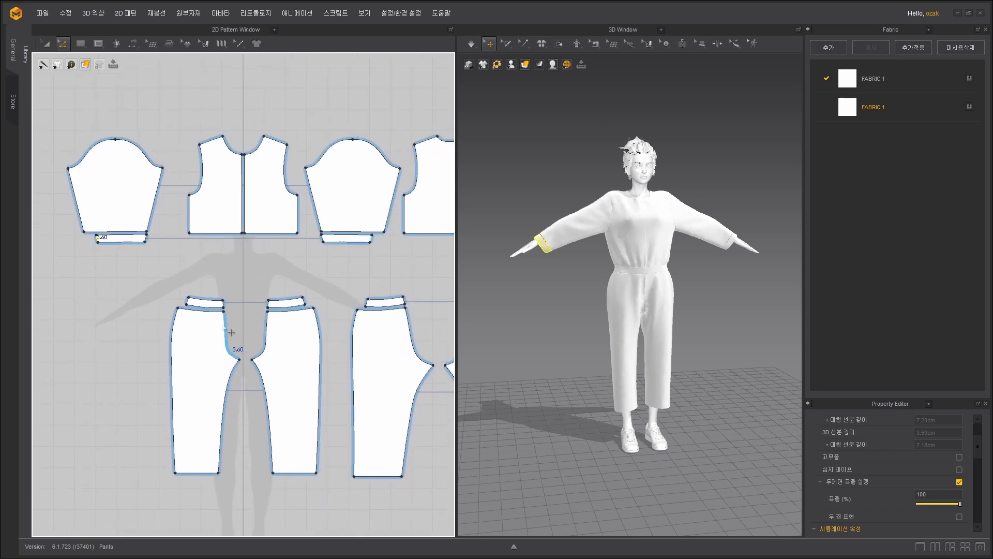
{"action": "middle_click_drag", "start_coordinate": [201, 269], "coordinate": [280, 289]}
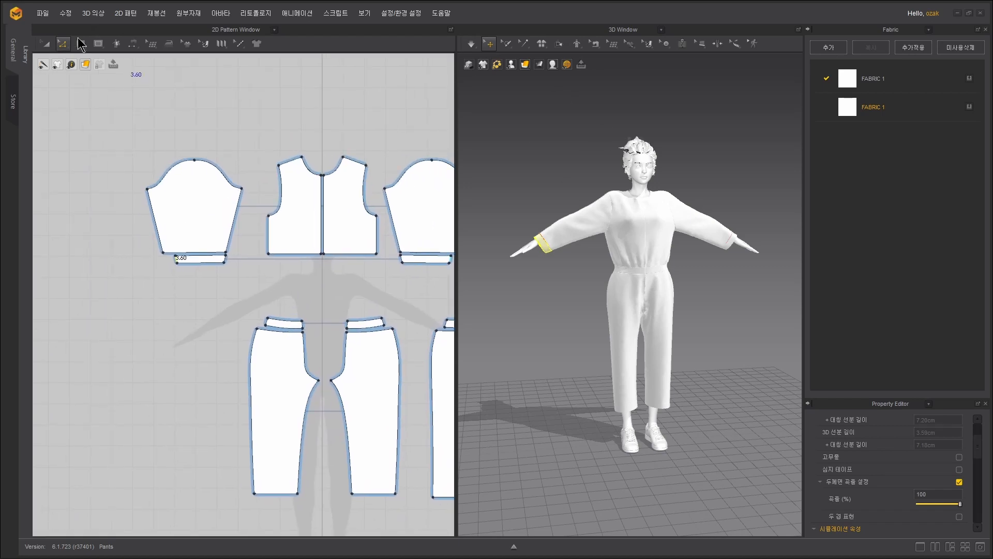
{"action": "left_click", "coordinate": [471, 43]}
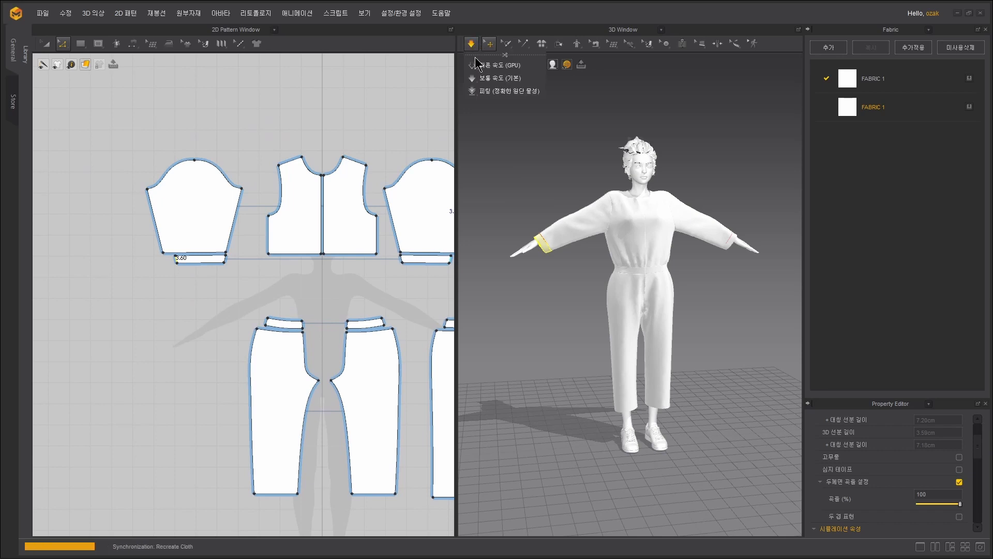
{"action": "scroll", "coordinate": [705, 284], "scroll_direction": "up", "scroll_amount": 5}
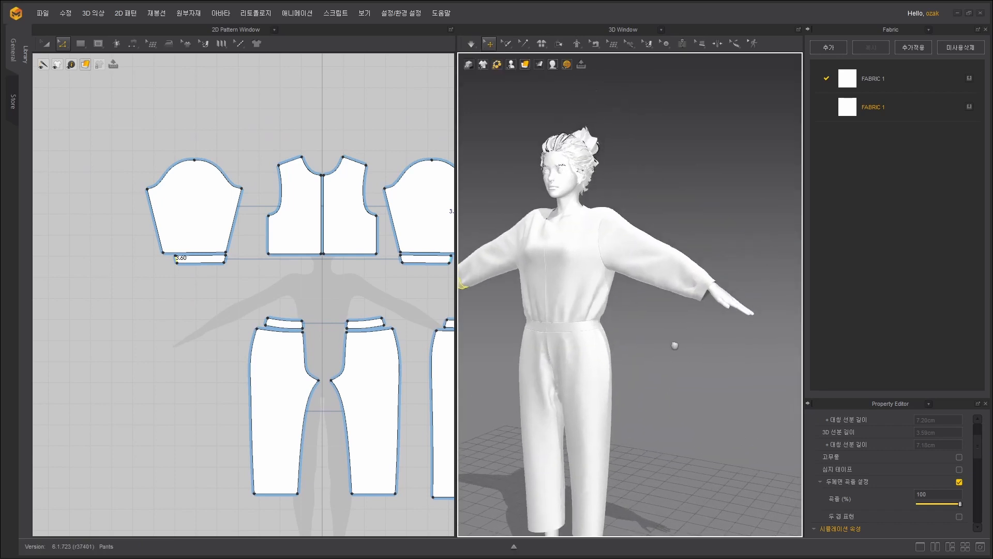
{"action": "right_click_drag", "start_coordinate": [718, 324], "coordinate": [670, 348]}
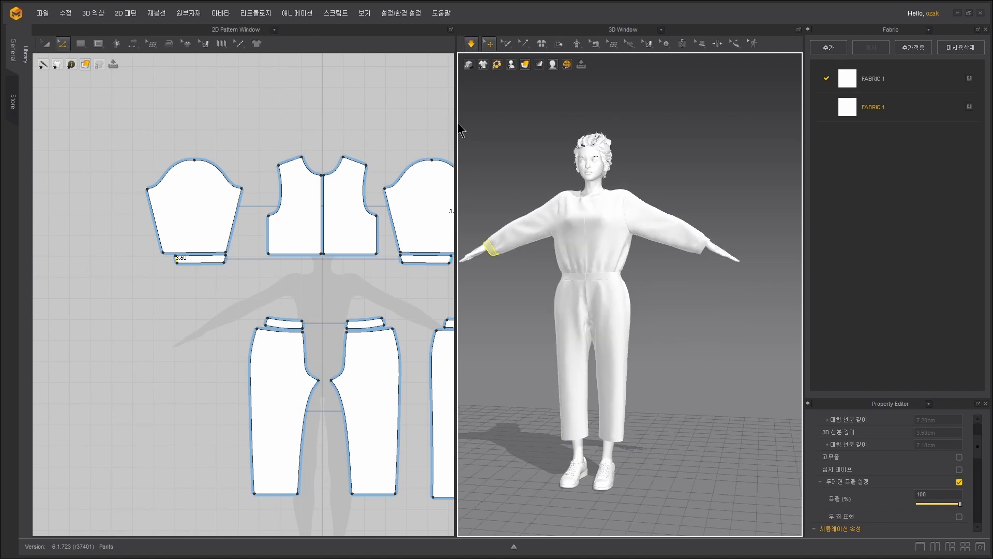
{"action": "left_click_drag", "start_coordinate": [458, 120], "coordinate": [398, 120]}
{"action": "right_click_drag", "start_coordinate": [656, 282], "coordinate": [738, 291]}
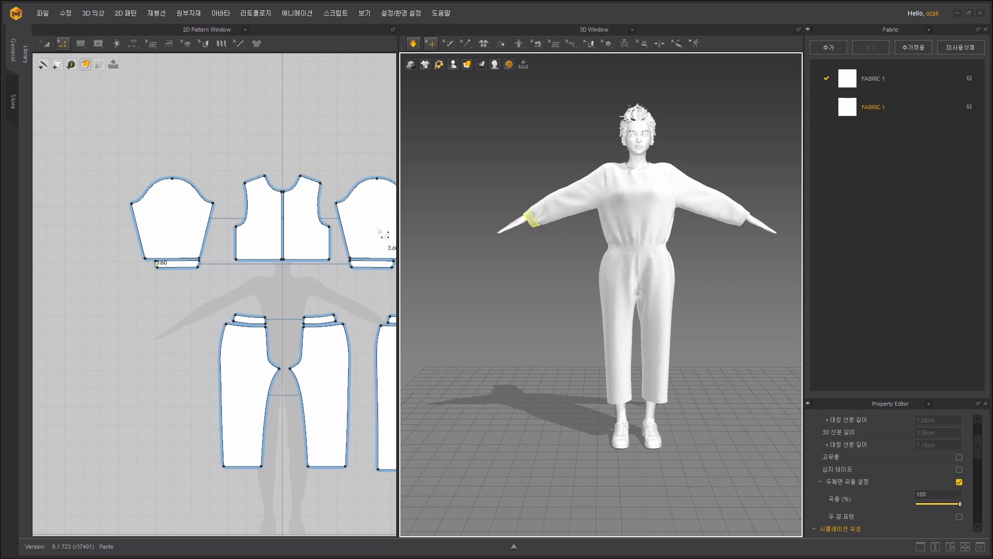
Unfold the two back bodice halves about the center back edge into a single symmetric piece.
{"action": "right_click_drag", "start_coordinate": [324, 128], "coordinate": [246, 151]}
{"action": "scroll", "coordinate": [273, 160], "scroll_direction": "down", "scroll_amount": 2}
{"action": "scroll", "coordinate": [259, 178], "scroll_direction": "up", "scroll_amount": 5}
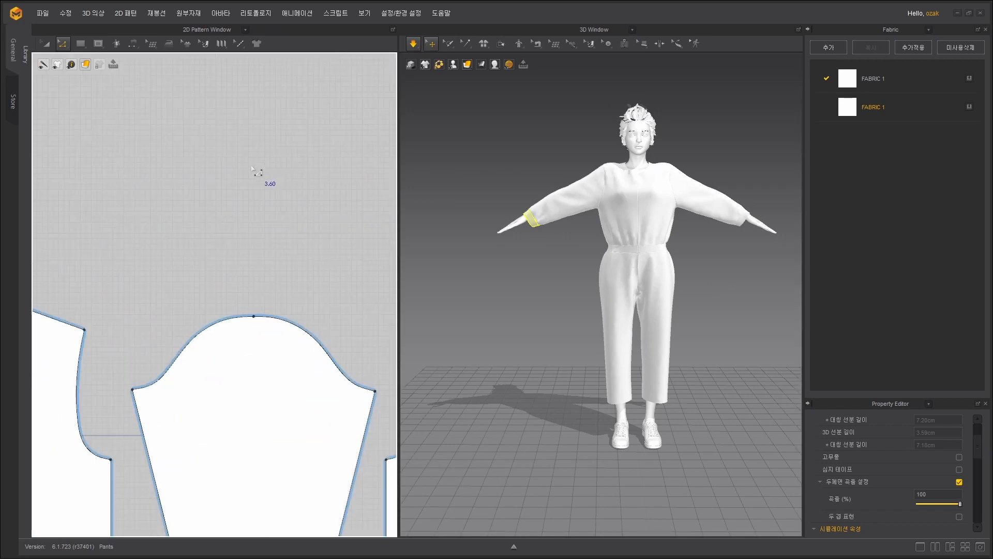
{"action": "scroll", "coordinate": [93, 122], "scroll_direction": "down", "scroll_amount": 5}
{"action": "middle_click_drag", "start_coordinate": [164, 145], "coordinate": [249, 283]}
{"action": "scroll", "coordinate": [249, 283], "scroll_direction": "up", "scroll_amount": 3}
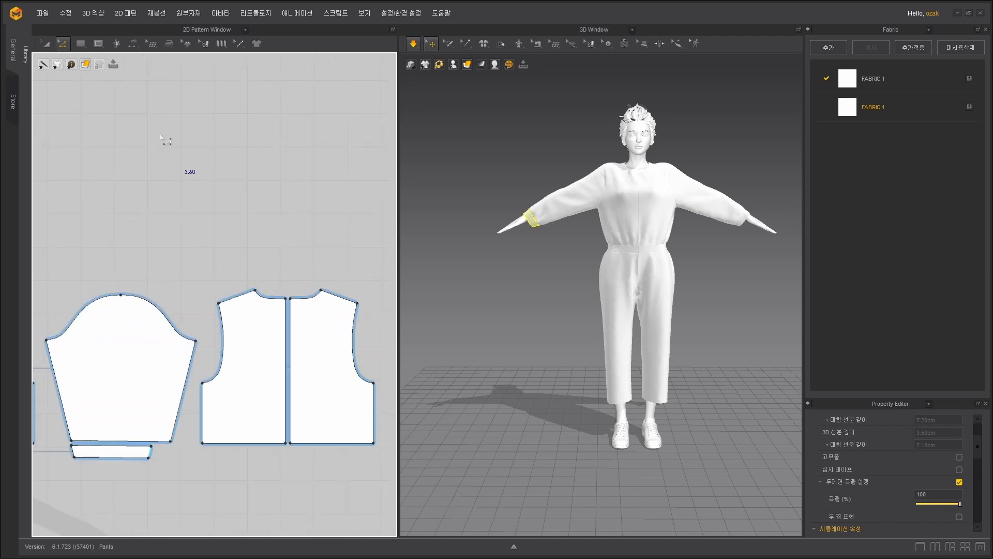
{"action": "left_click", "coordinate": [286, 335]}
{"action": "right_click", "coordinate": [286, 333]}
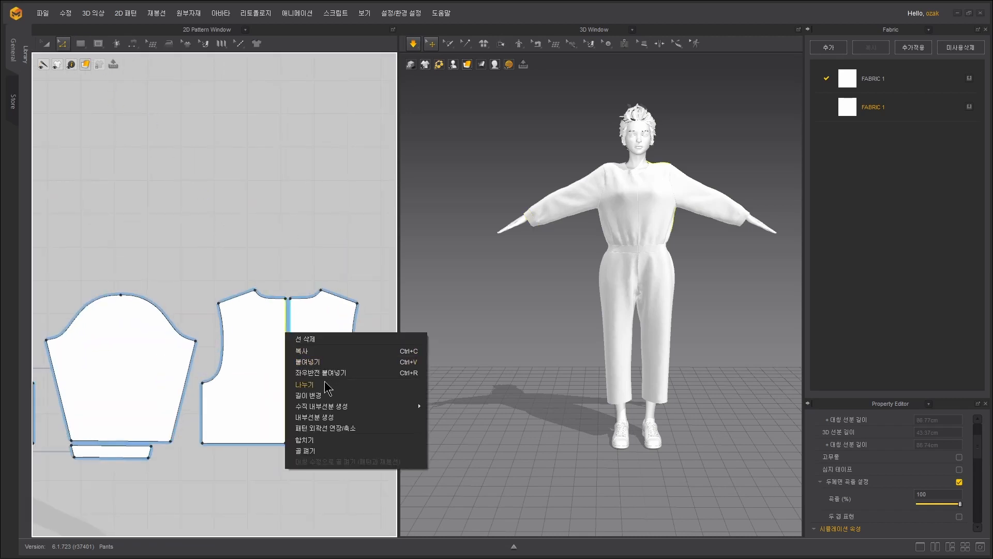
{"action": "left_click", "coordinate": [318, 451]}
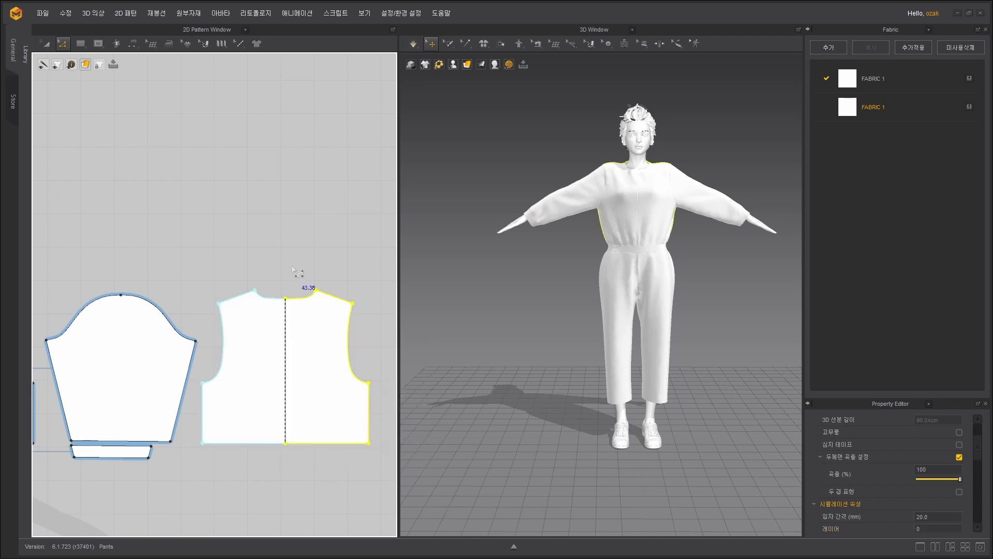
Try moving the neck-side shoulder point of the back bodice upward, and undo the move.
{"action": "left_click", "coordinate": [244, 296]}
{"action": "left_click", "coordinate": [254, 290]}
{"action": "left_click_drag", "start_coordinate": [254, 291], "coordinate": [233, 178]}
{"action": "key", "text": "ctrl+z"}
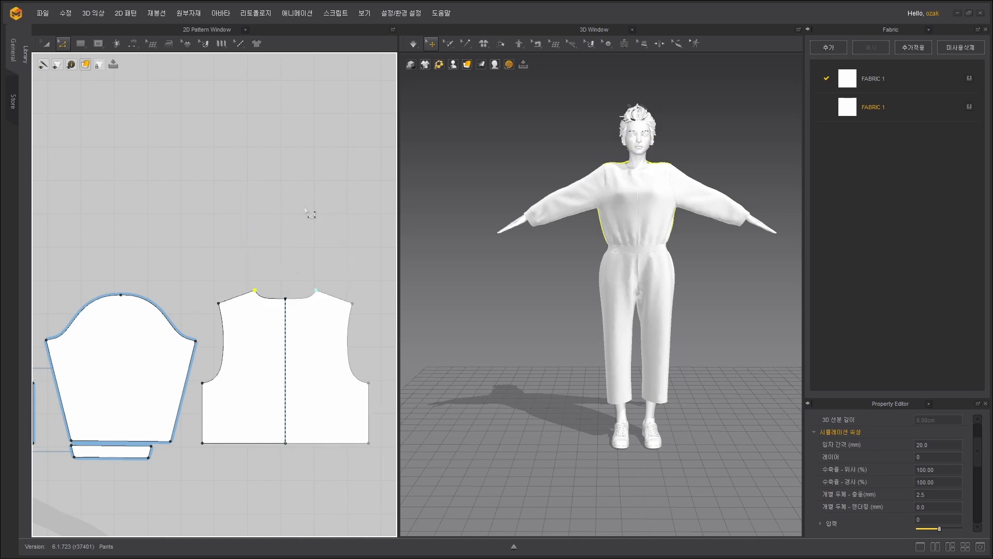
Examine the lengths of the half back neckline and half front neckline curves.
{"action": "left_click", "coordinate": [307, 214]}
{"action": "scroll", "coordinate": [292, 216], "scroll_direction": "up", "scroll_amount": 3}
{"action": "scroll", "coordinate": [293, 224], "scroll_direction": "down", "scroll_amount": 4}
{"action": "middle_click_drag", "start_coordinate": [308, 217], "coordinate": [283, 225]}
{"action": "left_click", "coordinate": [238, 284]}
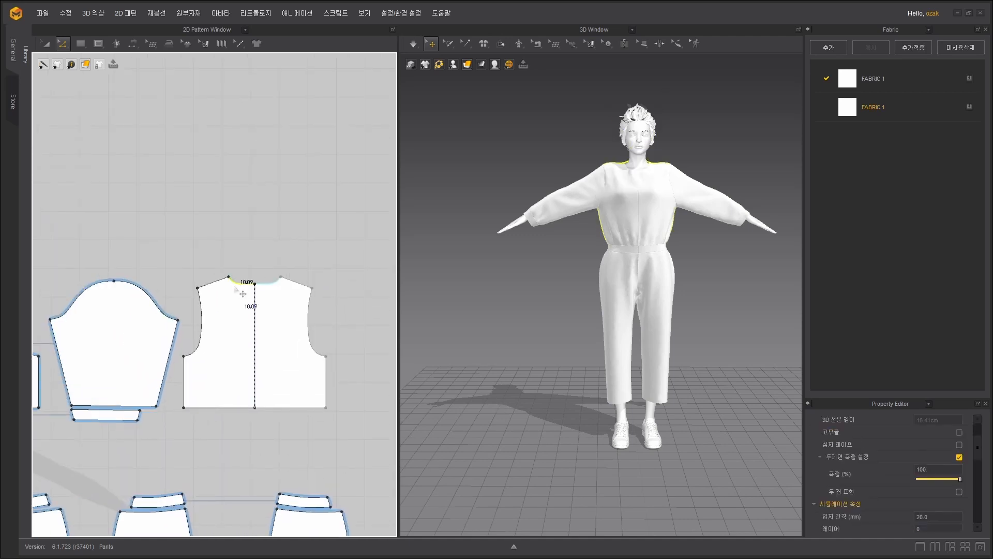
{"action": "scroll", "coordinate": [269, 264], "scroll_direction": "up", "scroll_amount": 3}
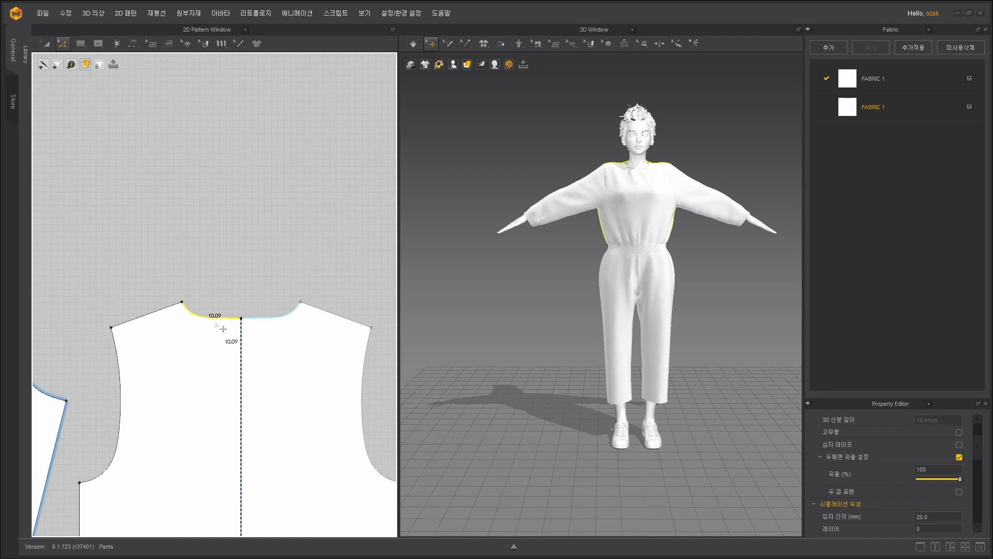
{"action": "scroll", "coordinate": [217, 325], "scroll_direction": "down", "scroll_amount": 6}
{"action": "scroll", "coordinate": [194, 181], "scroll_direction": "up", "scroll_amount": 2}
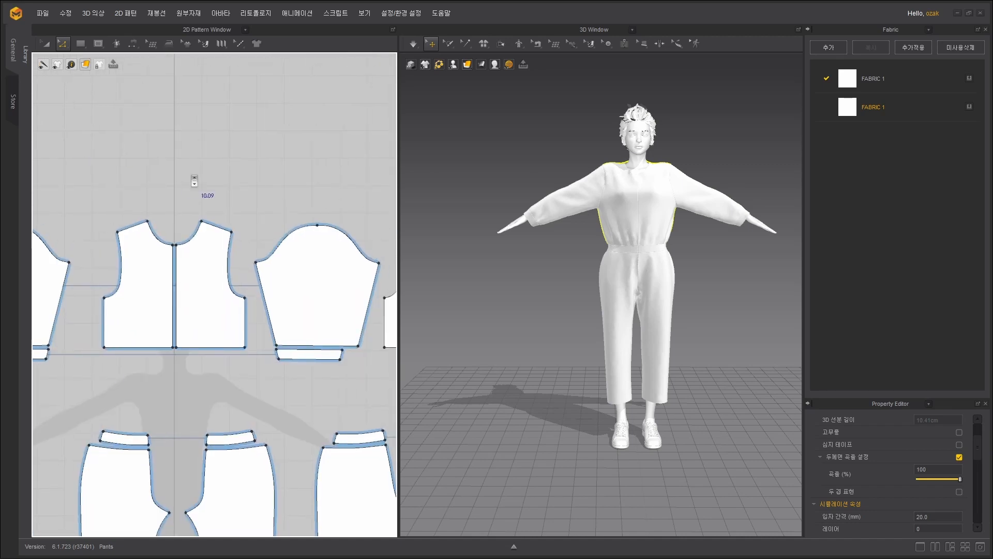
{"action": "scroll", "coordinate": [194, 181], "scroll_direction": "up", "scroll_amount": 3}
{"action": "left_click", "coordinate": [134, 292]}
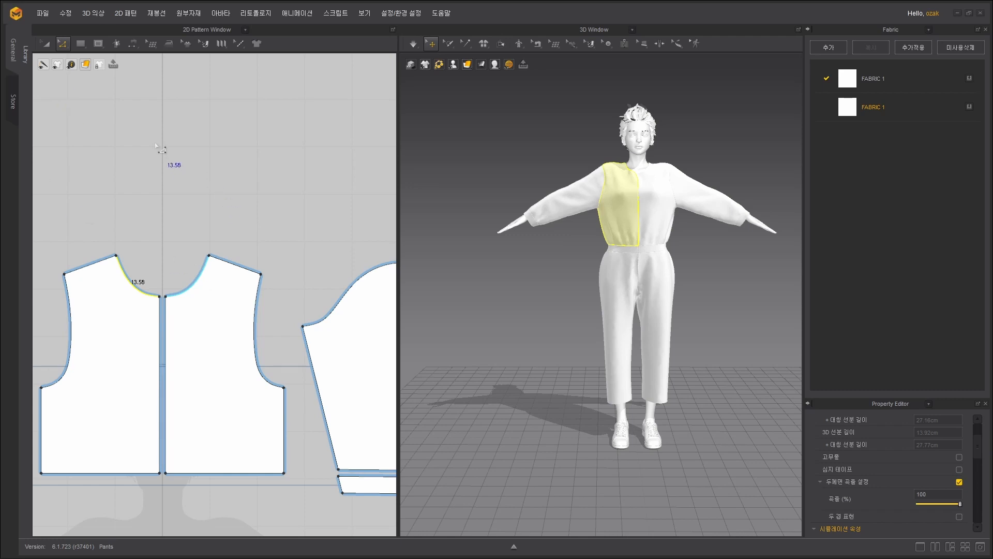
Create a 23.67 × 2.5 cm rectangle pattern above the front bodice as the neckband piece.
{"action": "left_click", "coordinate": [80, 44]}
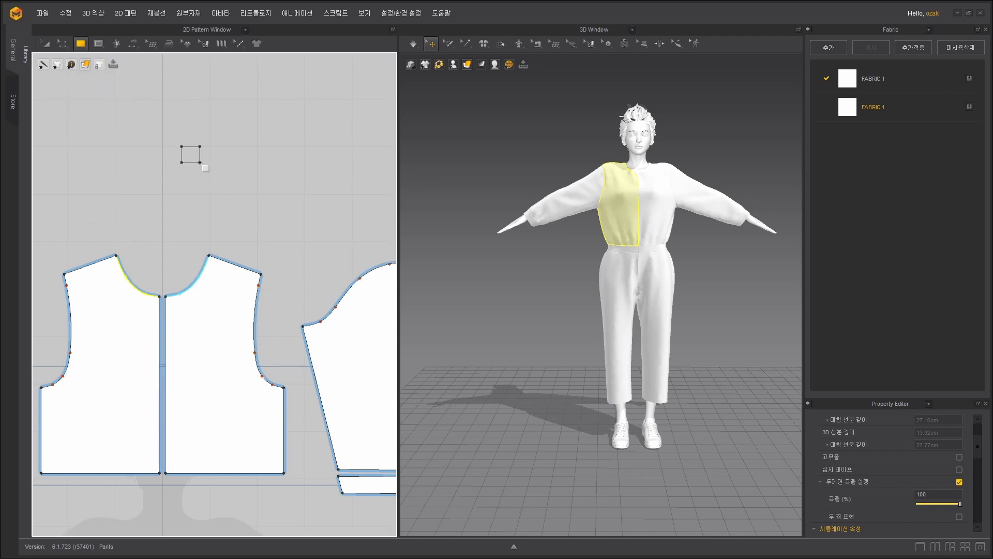
{"action": "left_click_drag", "start_coordinate": [200, 163], "coordinate": [242, 170]}
{"action": "key", "text": "ctrl+z"}
{"action": "left_click", "coordinate": [211, 150]}
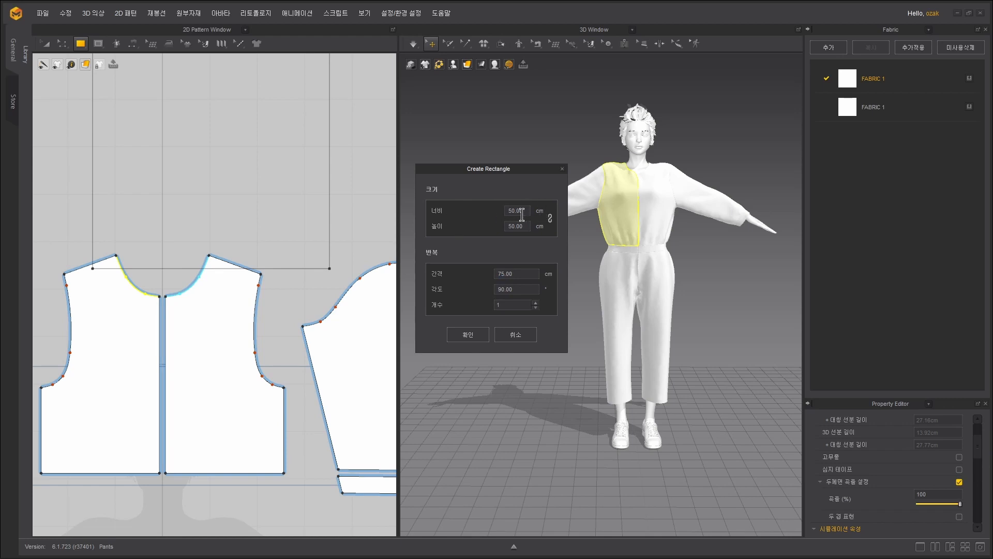
{"action": "type", "text": "23.67"}
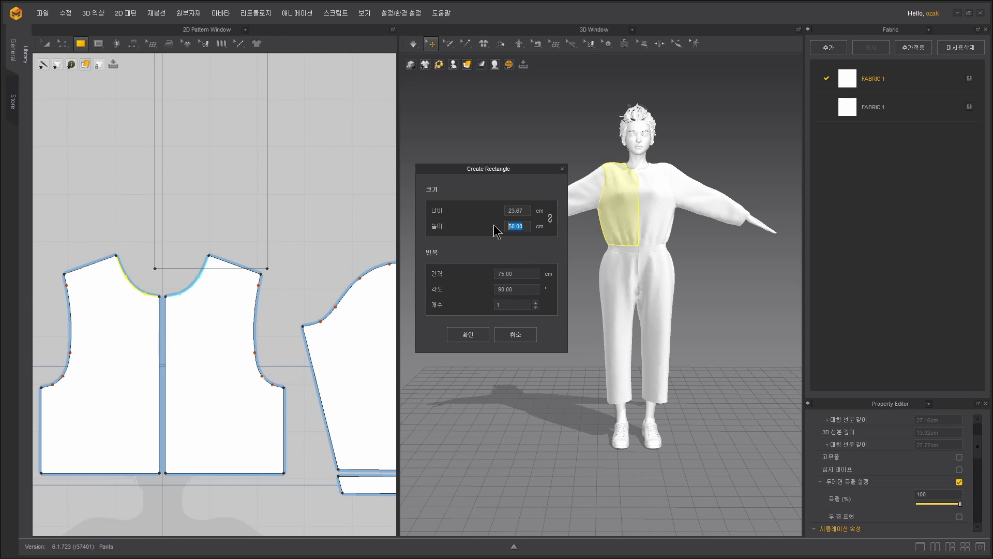
{"action": "type", "text": "2"}
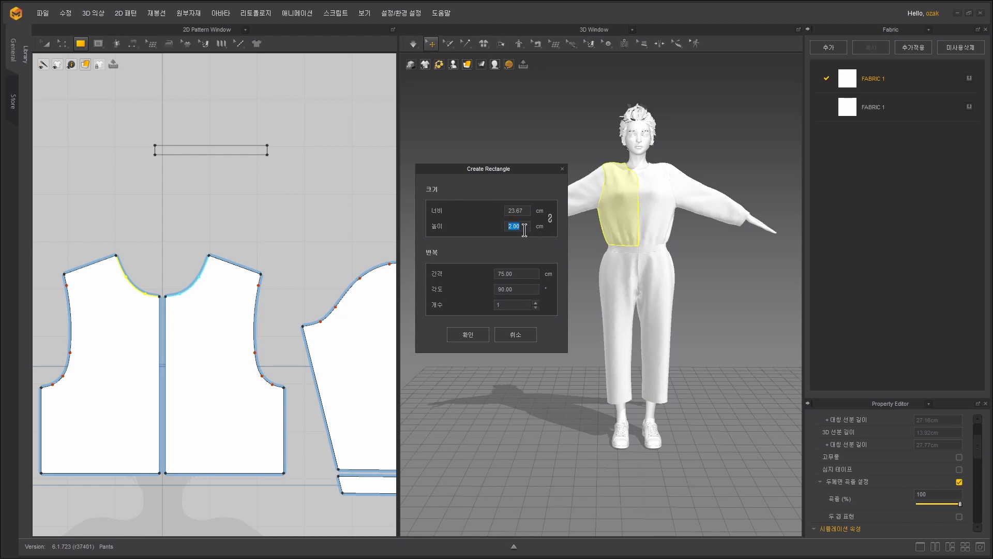
{"action": "type", "text": "5"}
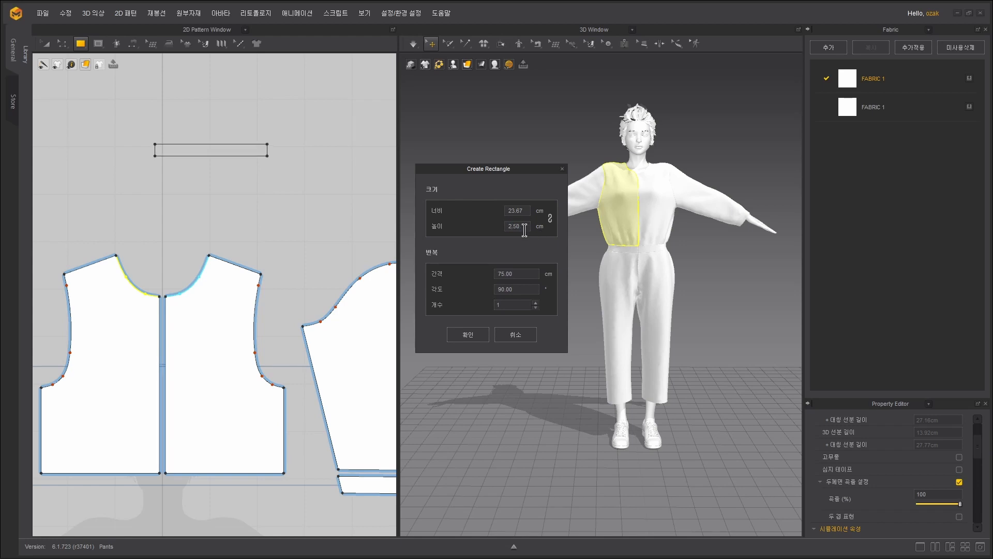
{"action": "left_click", "coordinate": [468, 334]}
Move the neckband rectangle from above the front bodice to a clear spot above the back bodice.
{"action": "scroll", "coordinate": [244, 188], "scroll_direction": "down", "scroll_amount": 5}
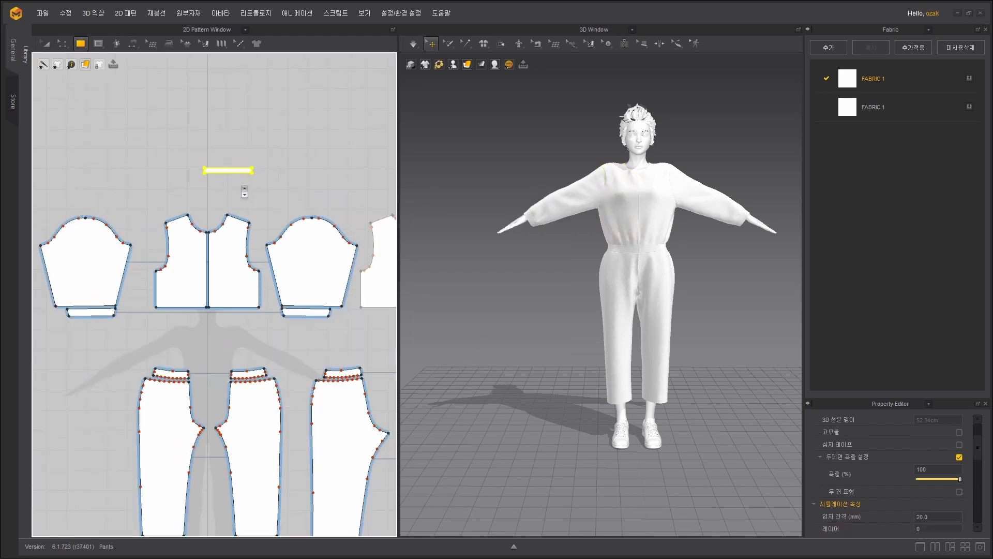
{"action": "scroll", "coordinate": [148, 228], "scroll_direction": "up", "scroll_amount": 4}
{"action": "scroll", "coordinate": [149, 228], "scroll_direction": "down", "scroll_amount": 2}
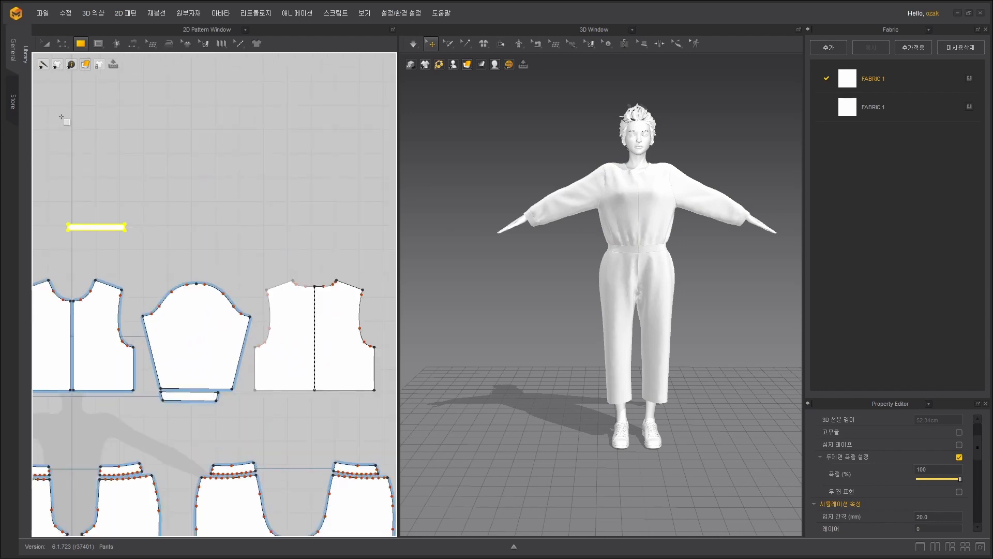
{"action": "left_click", "coordinate": [51, 46]}
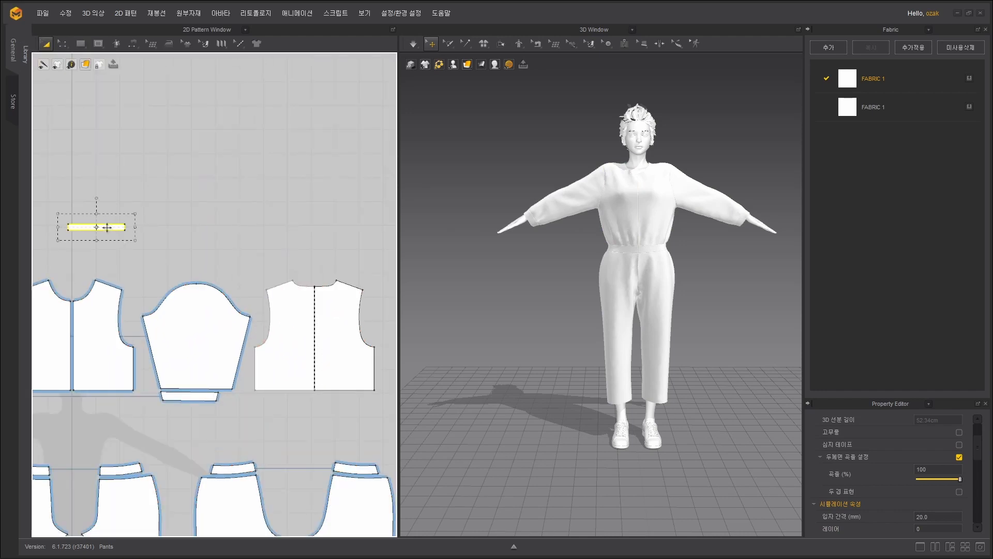
{"action": "left_click_drag", "start_coordinate": [107, 228], "coordinate": [292, 259]}
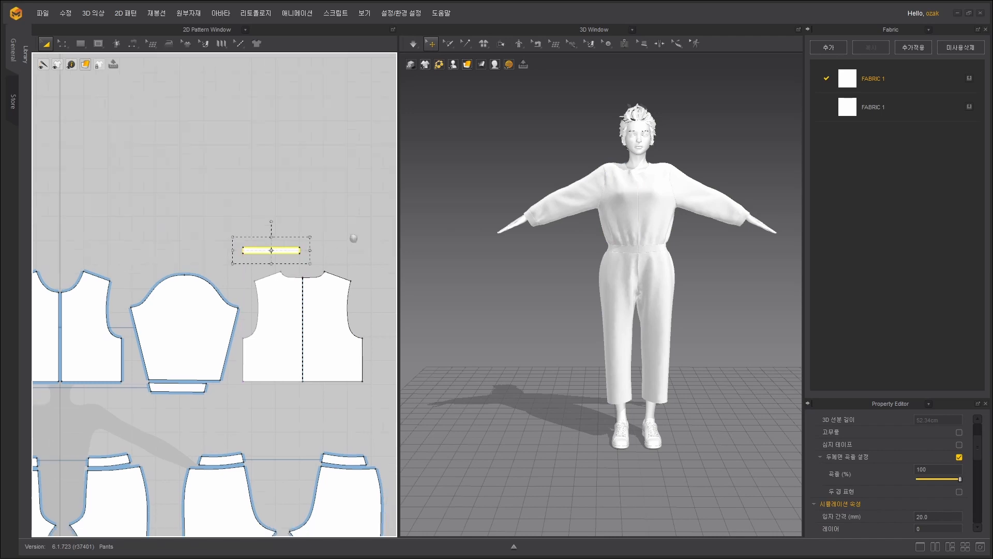
{"action": "scroll", "coordinate": [354, 238], "scroll_direction": "up", "scroll_amount": 5}
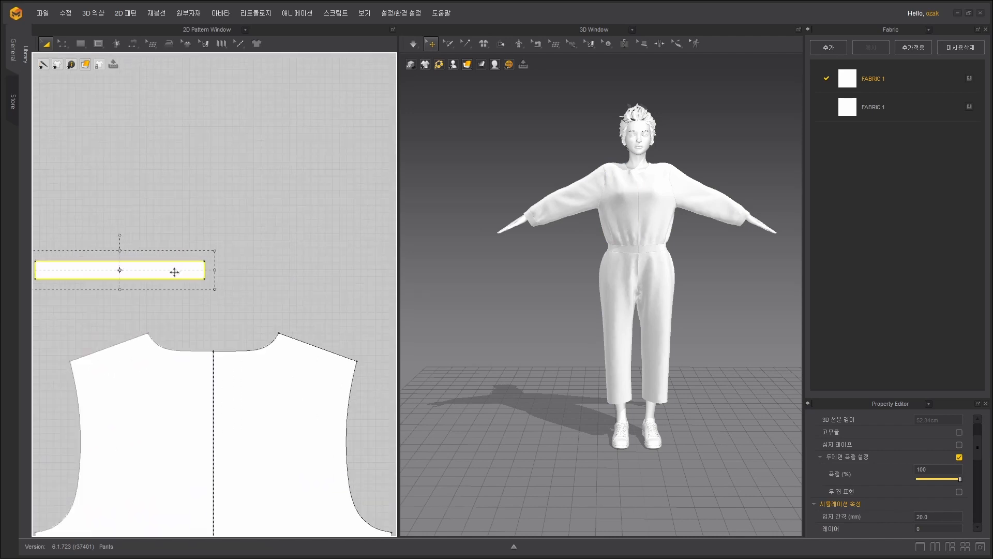
{"action": "left_click_drag", "start_coordinate": [174, 273], "coordinate": [177, 251]}
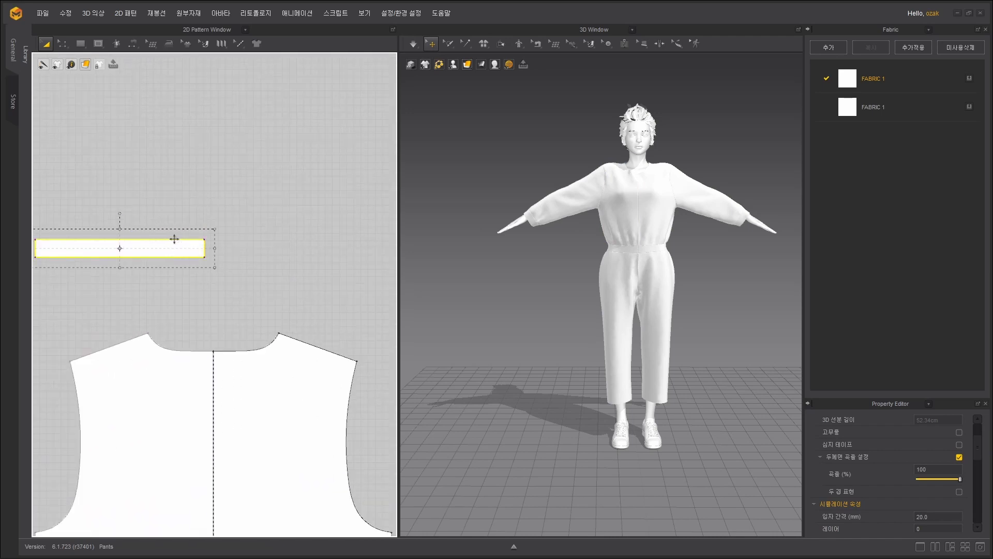
Place a copy of the neckband rectangle level with the original, about 24.9 cm to its right.
{"action": "key", "text": "ctrl+v"}
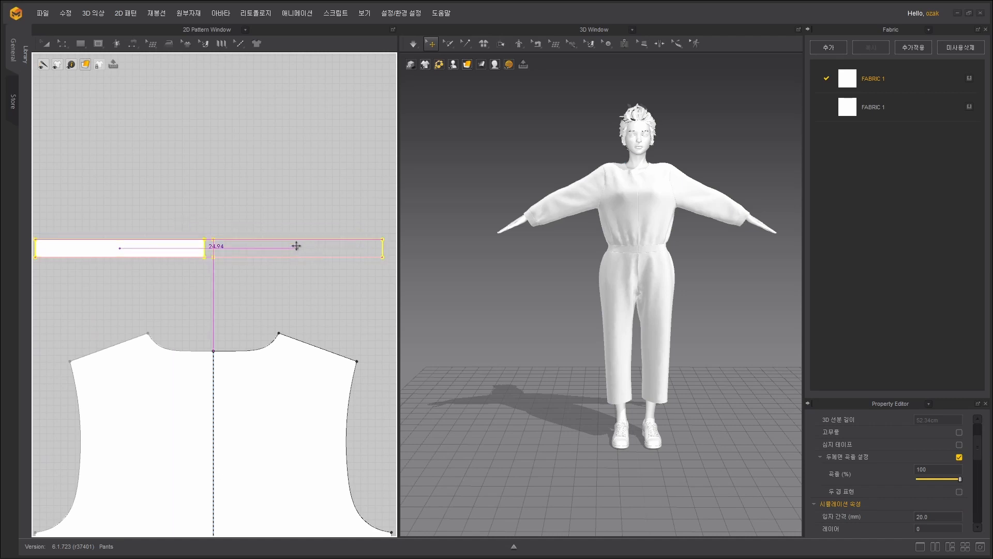
{"action": "left_click", "coordinate": [298, 248]}
{"action": "scroll", "coordinate": [299, 280], "scroll_direction": "down", "scroll_amount": 3}
{"action": "scroll", "coordinate": [297, 290], "scroll_direction": "up", "scroll_amount": 4}
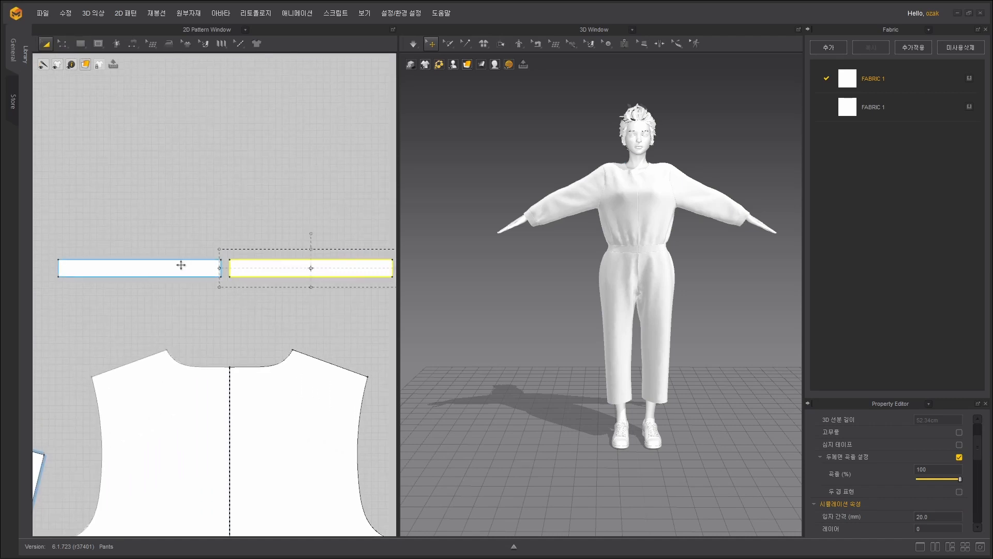
Link the two neckband rectangles as symmetric pieces, including pattern and sewing.
{"action": "left_click", "coordinate": [181, 265]}
{"action": "left_click", "coordinate": [295, 266], "text": "shift"}
{"action": "right_click", "coordinate": [297, 269]}
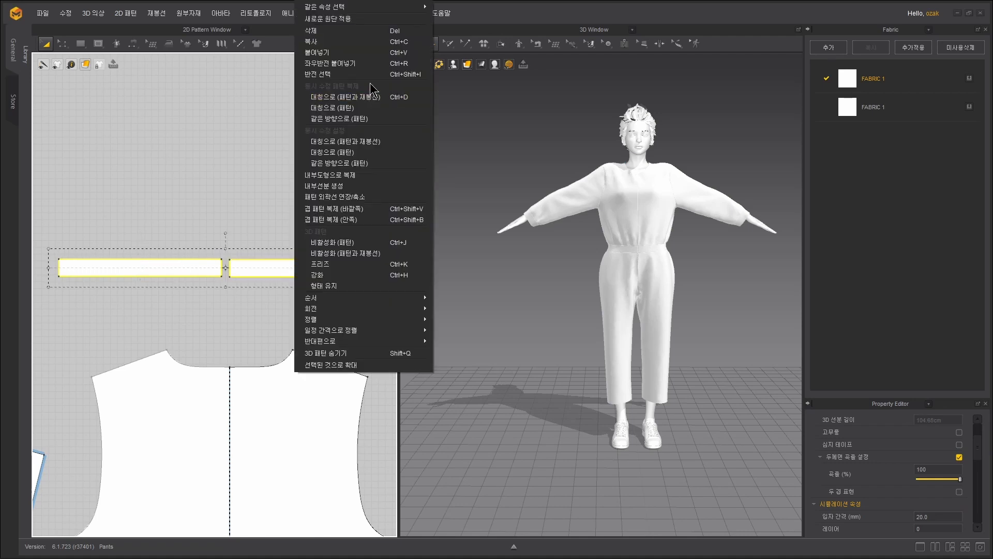
{"action": "left_click", "coordinate": [336, 141]}
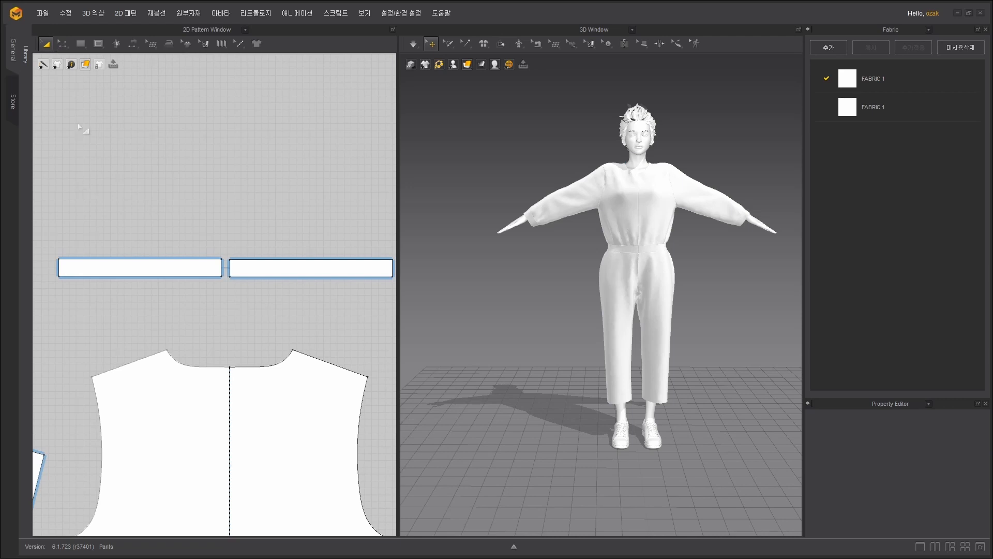
Test the symmetric link by moving the upper outer corner of a neckband half, and undo the move.
{"action": "left_click", "coordinate": [62, 44]}
{"action": "left_click", "coordinate": [77, 64]}
{"action": "left_click_drag", "start_coordinate": [58, 259], "coordinate": [68, 152]}
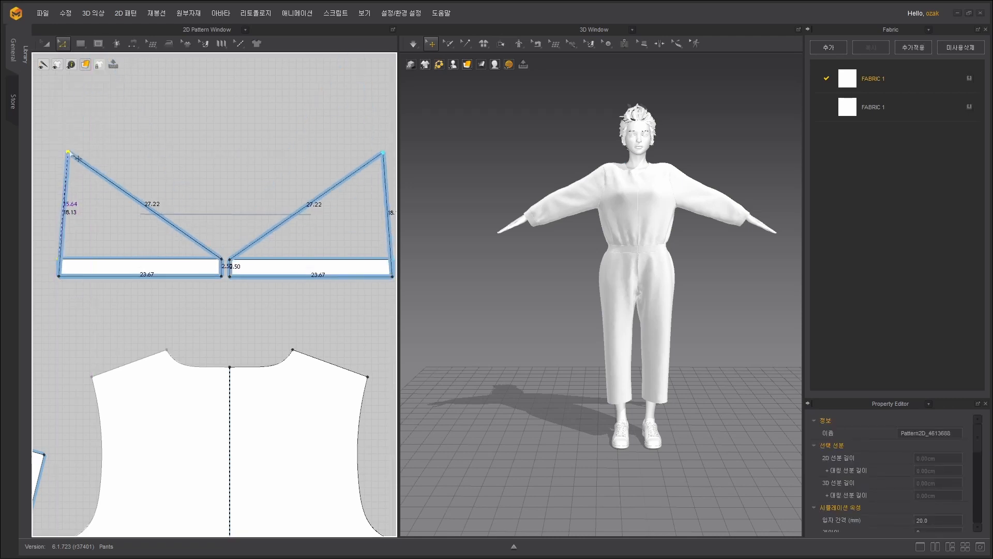
{"action": "key", "text": "ctrl+z"}
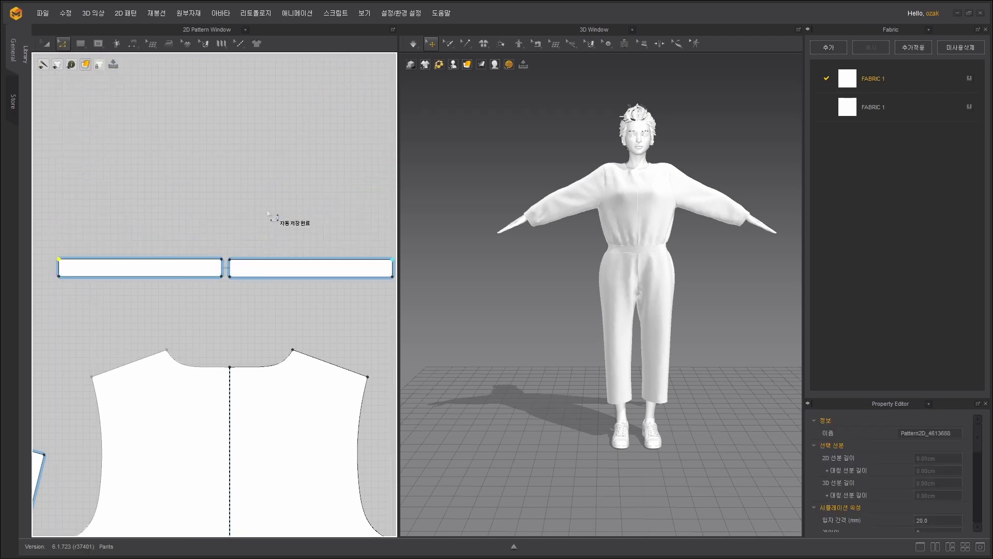
Merge the neckband halves along their facing short edges, and test the merged piece's symmetry with a corner move that is undone.
{"action": "right_click", "coordinate": [222, 269]}
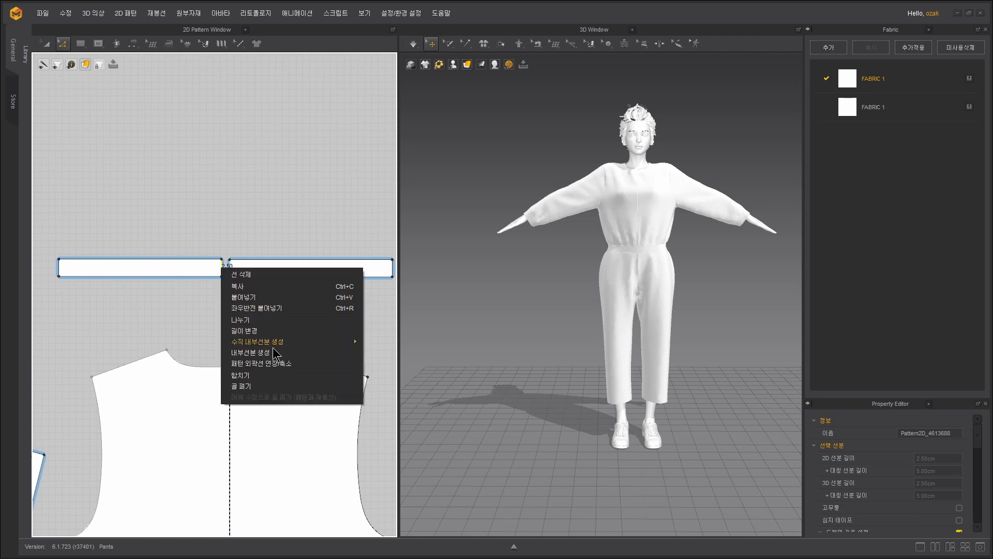
{"action": "left_click", "coordinate": [253, 376]}
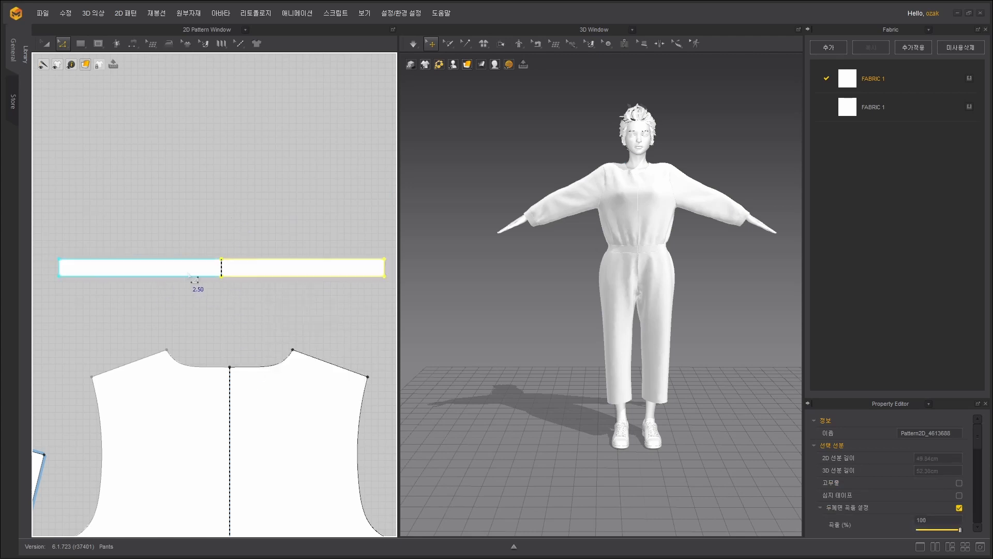
{"action": "left_click_drag", "start_coordinate": [59, 259], "coordinate": [69, 134]}
{"action": "key", "text": "ctrl+z"}
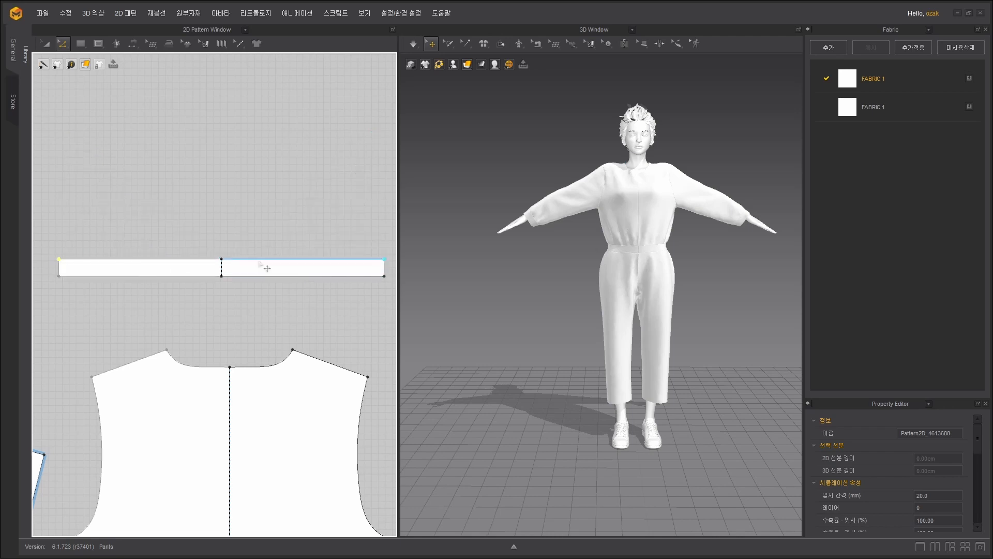
Sew the half back neckline to the neckband's lower edge with Free Sewing, starting from the center of both.
{"action": "scroll", "coordinate": [267, 268], "scroll_direction": "down", "scroll_amount": 6}
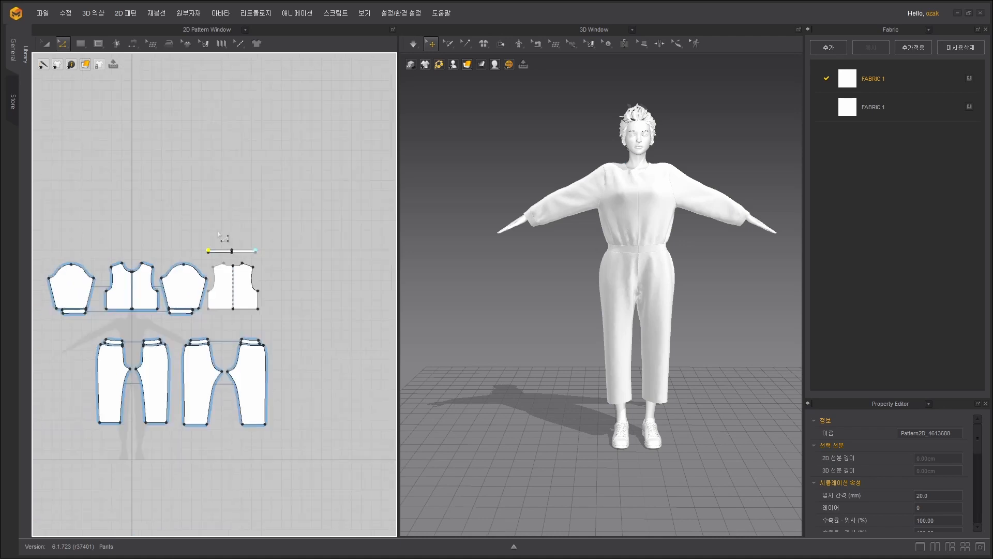
{"action": "left_click", "coordinate": [133, 46]}
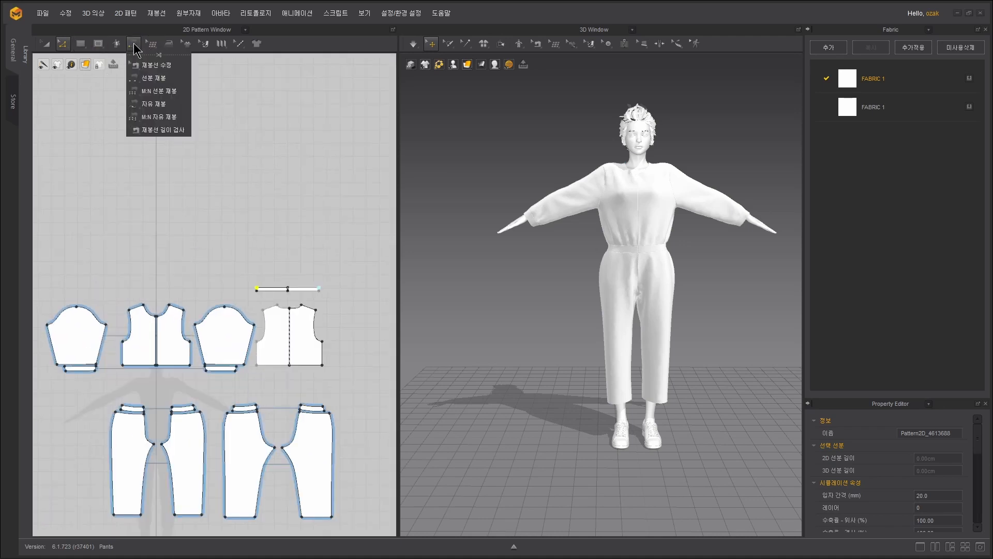
{"action": "left_click", "coordinate": [157, 104]}
{"action": "scroll", "coordinate": [279, 294], "scroll_direction": "up", "scroll_amount": 2}
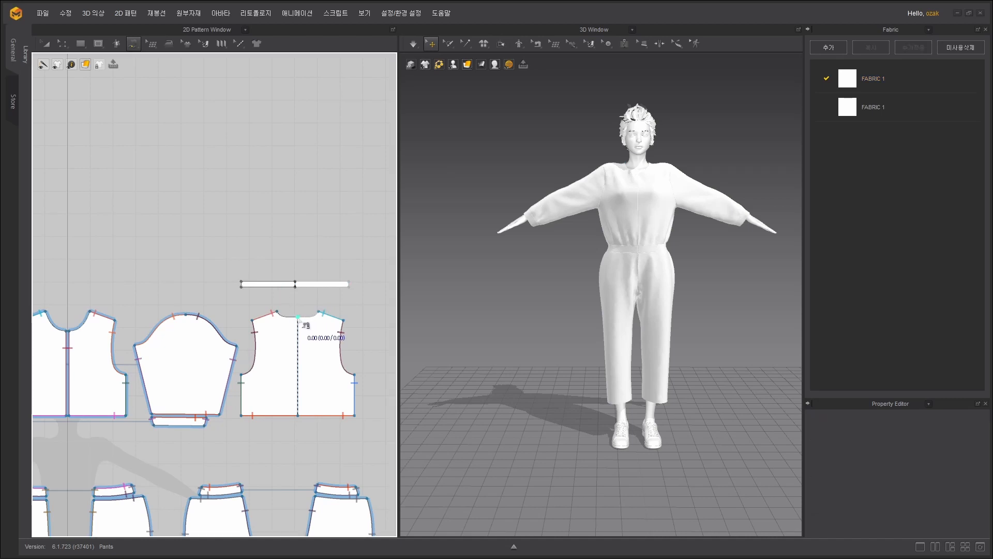
{"action": "scroll", "coordinate": [299, 317], "scroll_direction": "up", "scroll_amount": 3}
{"action": "left_click", "coordinate": [298, 317]}
{"action": "left_click", "coordinate": [251, 304]}
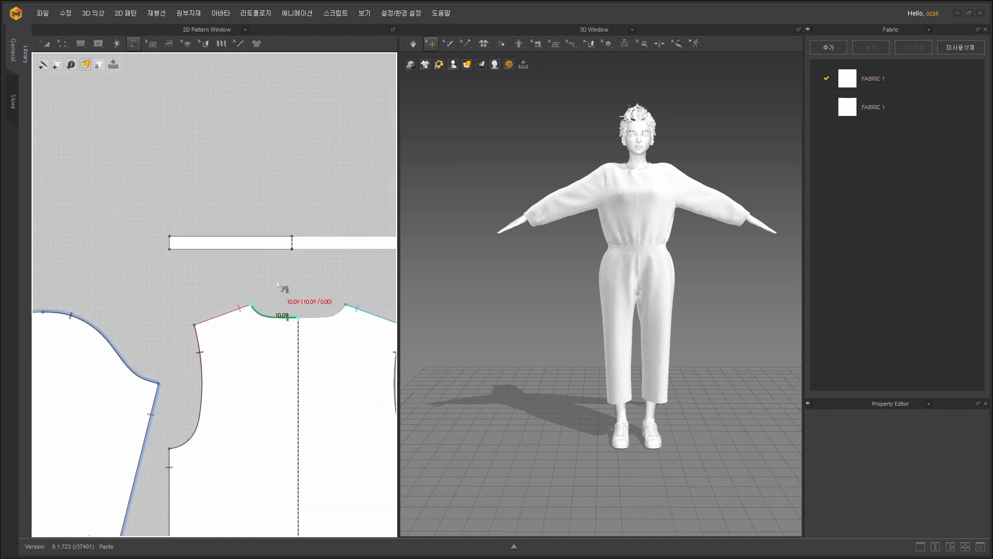
{"action": "left_click", "coordinate": [292, 251]}
{"action": "scroll", "coordinate": [249, 253], "scroll_direction": "down", "scroll_amount": 2}
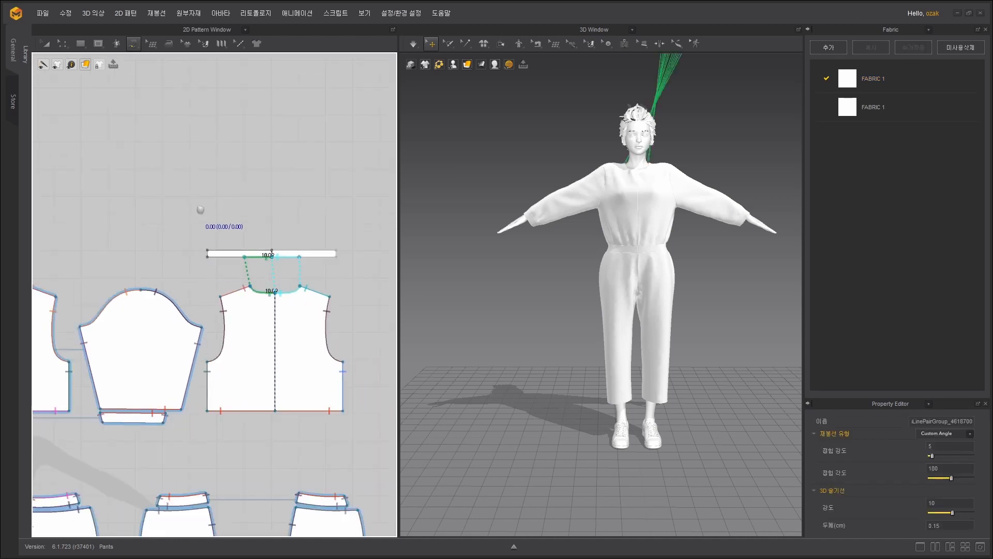
Sew the remaining outer part of the neckband's lower edge to the half front neckline, from shoulder point to center front.
{"action": "middle_click_drag", "start_coordinate": [200, 209], "coordinate": [289, 208]}
{"action": "left_click", "coordinate": [333, 256]}
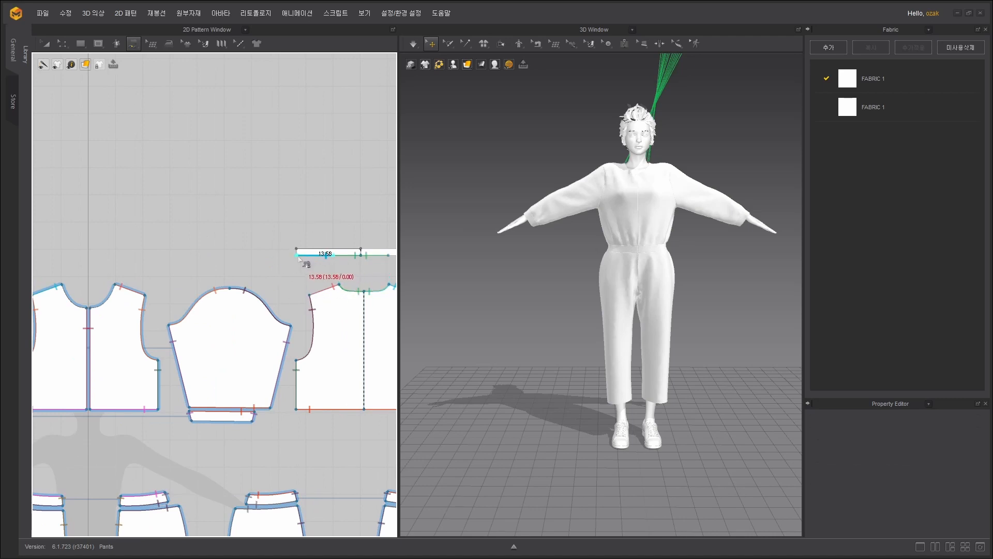
{"action": "left_click", "coordinate": [297, 255]}
{"action": "left_click", "coordinate": [115, 284]}
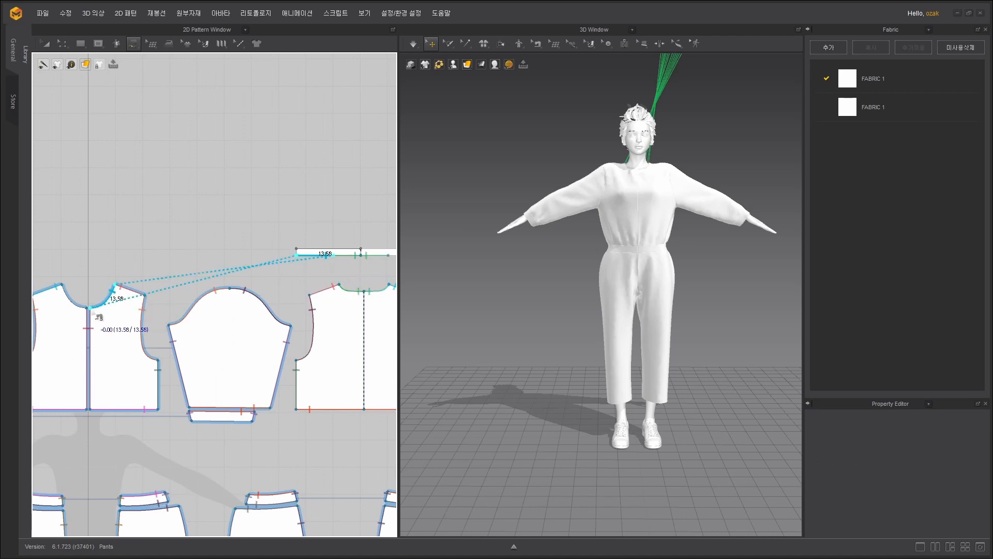
{"action": "left_click", "coordinate": [92, 309]}
Move the neckband in 3D from above the avatar's head to behind it, and lower it to neck height.
{"action": "middle_click_drag", "start_coordinate": [293, 227], "coordinate": [289, 248]}
{"action": "scroll", "coordinate": [79, 280], "scroll_direction": "down", "scroll_amount": 3}
{"action": "scroll", "coordinate": [564, 211], "scroll_direction": "down", "scroll_amount": 3}
{"action": "middle_click_drag", "start_coordinate": [693, 191], "coordinate": [689, 224]}
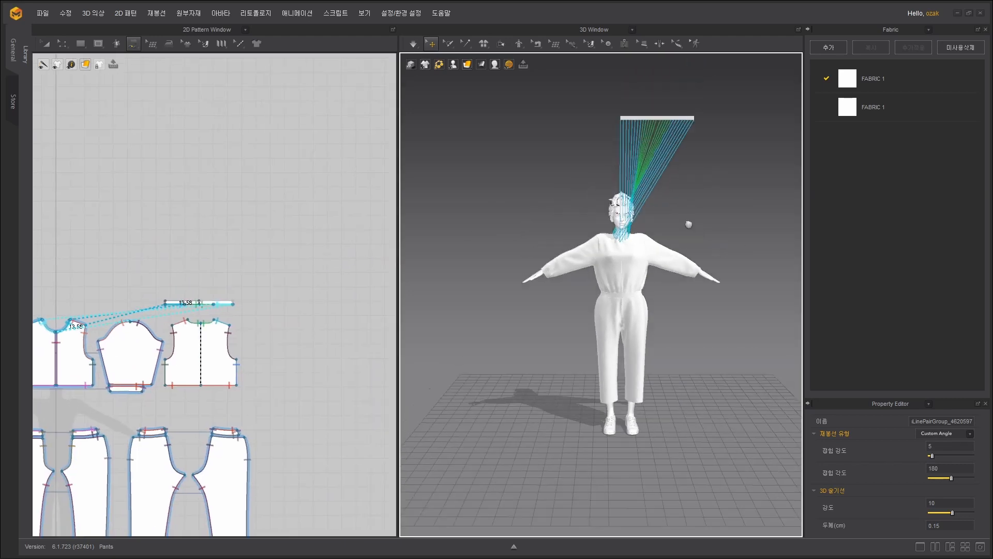
{"action": "right_click_drag", "start_coordinate": [740, 192], "coordinate": [653, 226]}
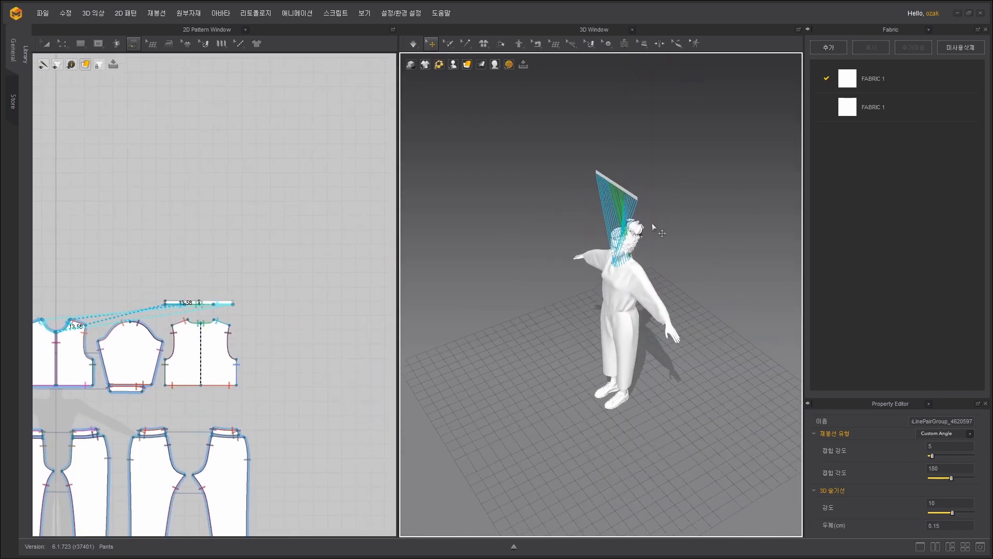
{"action": "left_click", "coordinate": [634, 201]}
{"action": "middle_click_drag", "start_coordinate": [653, 195], "coordinate": [535, 243]}
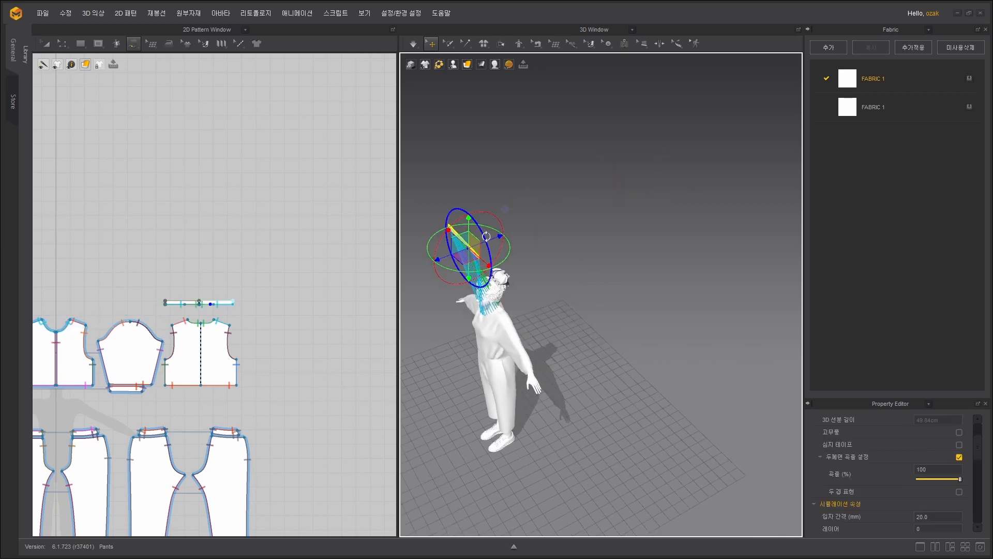
{"action": "left_click_drag", "start_coordinate": [492, 241], "coordinate": [580, 214]}
{"action": "right_click_drag", "start_coordinate": [617, 351], "coordinate": [646, 319]}
{"action": "middle_click_drag", "start_coordinate": [593, 223], "coordinate": [540, 240]}
{"action": "left_click_drag", "start_coordinate": [516, 225], "coordinate": [516, 316]}
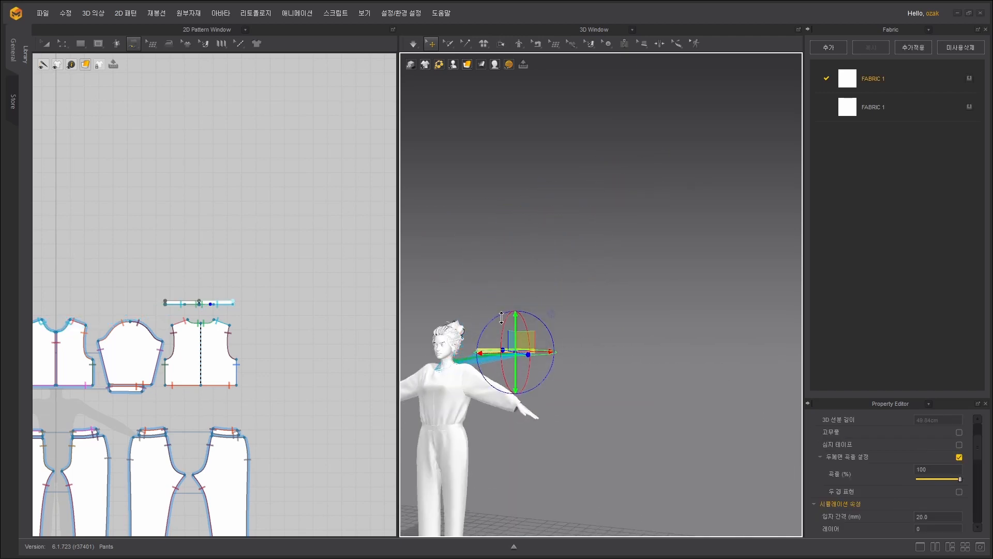
Center the neckband behind the avatar's neck in 3D and bring it close to the back neckline.
{"action": "right_click_drag", "start_coordinate": [657, 295], "coordinate": [660, 397]}
{"action": "left_click_drag", "start_coordinate": [553, 298], "coordinate": [526, 281]}
{"action": "right_click_drag", "start_coordinate": [600, 341], "coordinate": [556, 257]}
{"action": "scroll", "coordinate": [552, 344], "scroll_direction": "up", "scroll_amount": 5}
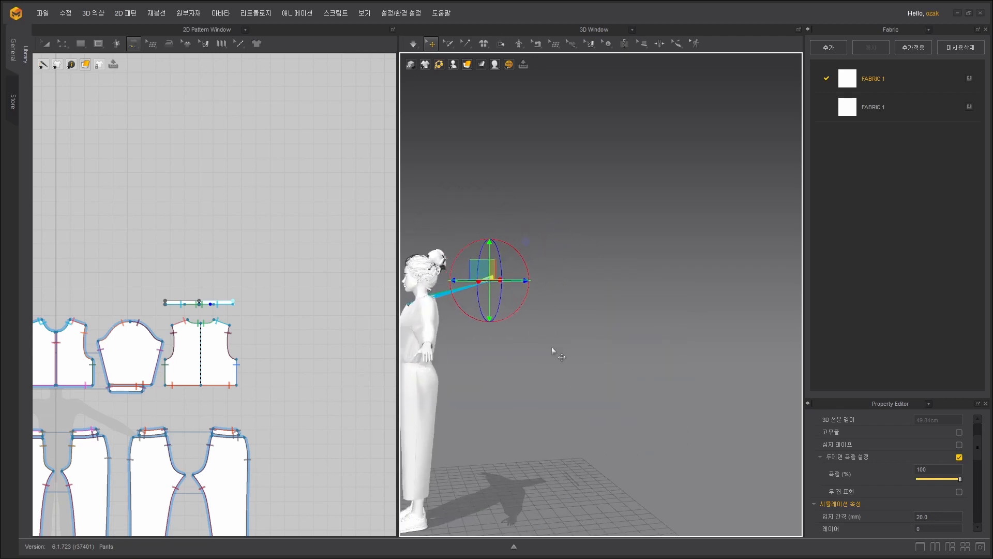
{"action": "middle_click_drag", "start_coordinate": [551, 318], "coordinate": [718, 267]}
{"action": "right_click_drag", "start_coordinate": [691, 314], "coordinate": [666, 318]}
{"action": "left_click_drag", "start_coordinate": [606, 239], "coordinate": [544, 261]}
Paste a copy of the merged neckband directly above the original and make the copy slightly taller.
{"action": "scroll", "coordinate": [211, 278], "scroll_direction": "up", "scroll_amount": 3}
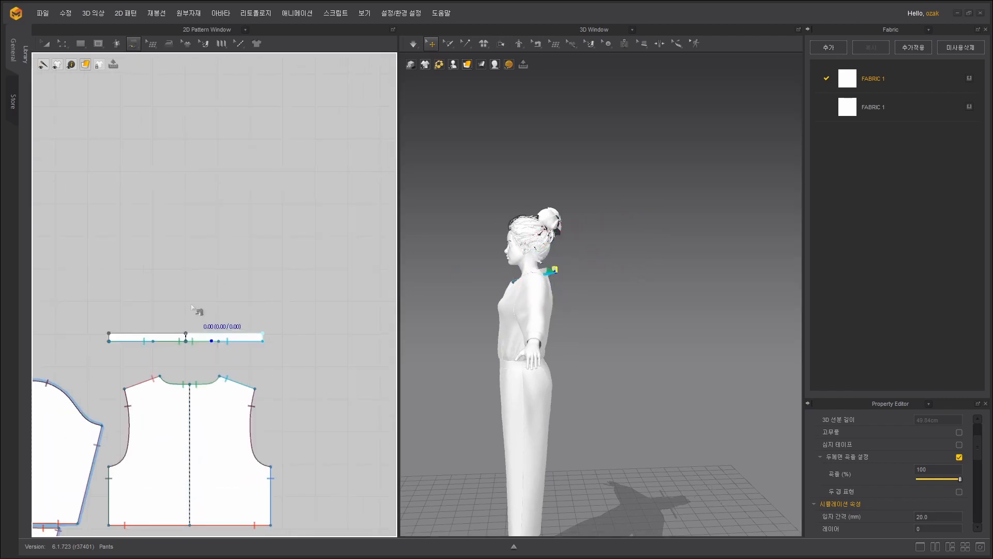
{"action": "left_click", "coordinate": [47, 45]}
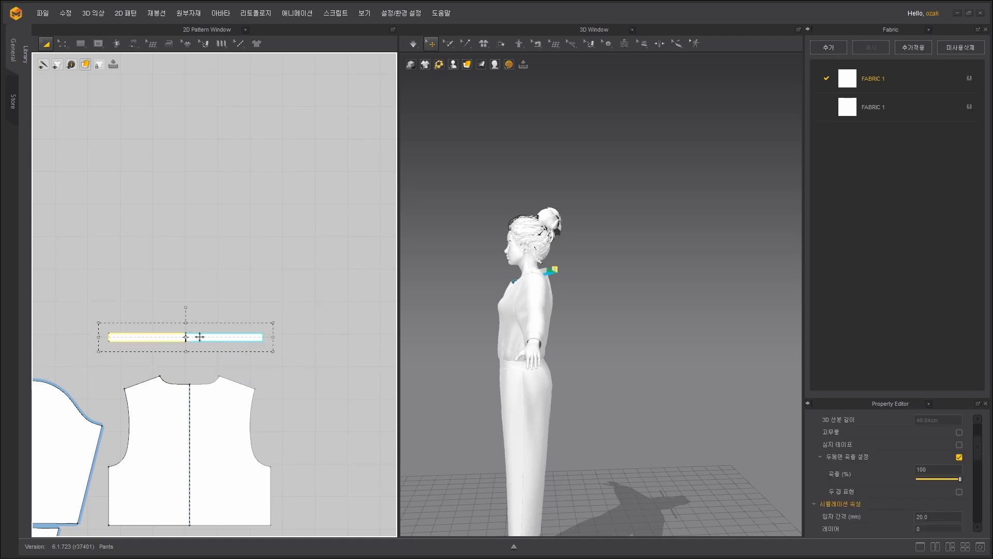
{"action": "left_click_drag", "start_coordinate": [238, 334], "coordinate": [188, 306]}
{"action": "left_click", "coordinate": [186, 307]}
{"action": "scroll", "coordinate": [191, 306], "scroll_direction": "up", "scroll_amount": 3}
{"action": "scroll", "coordinate": [189, 311], "scroll_direction": "down", "scroll_amount": 1}
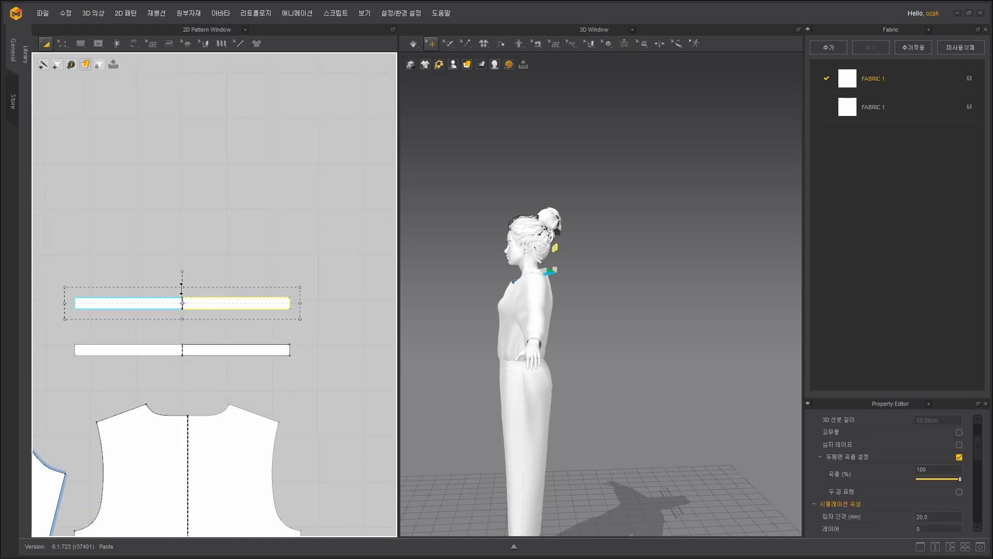
{"action": "left_click", "coordinate": [272, 235]}
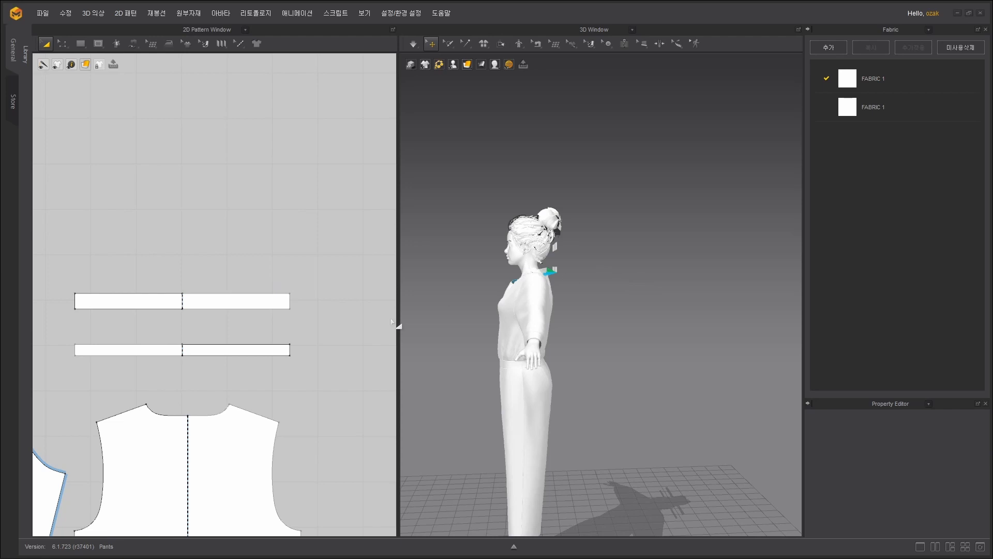
Sew the upper edge of the original neckband to the lower edge of the taller copy with Segment Sewing.
{"action": "left_click", "coordinate": [134, 44]}
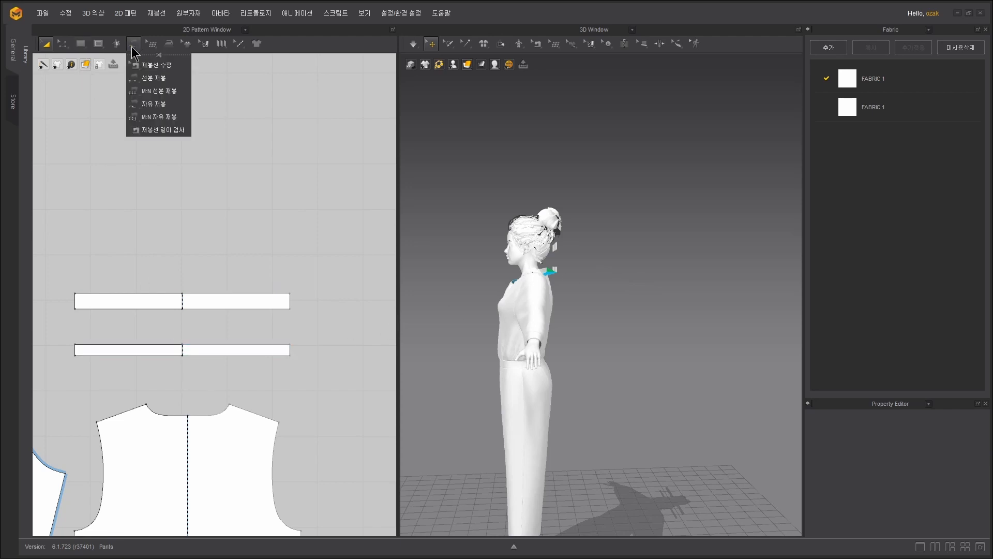
{"action": "left_click", "coordinate": [148, 77]}
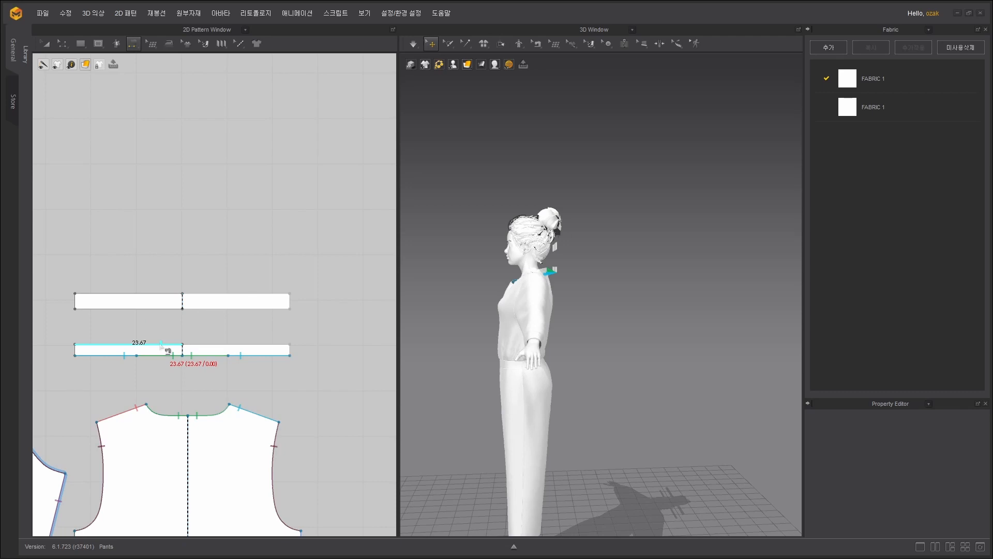
{"action": "left_click", "coordinate": [161, 343]}
{"action": "left_click", "coordinate": [162, 309]}
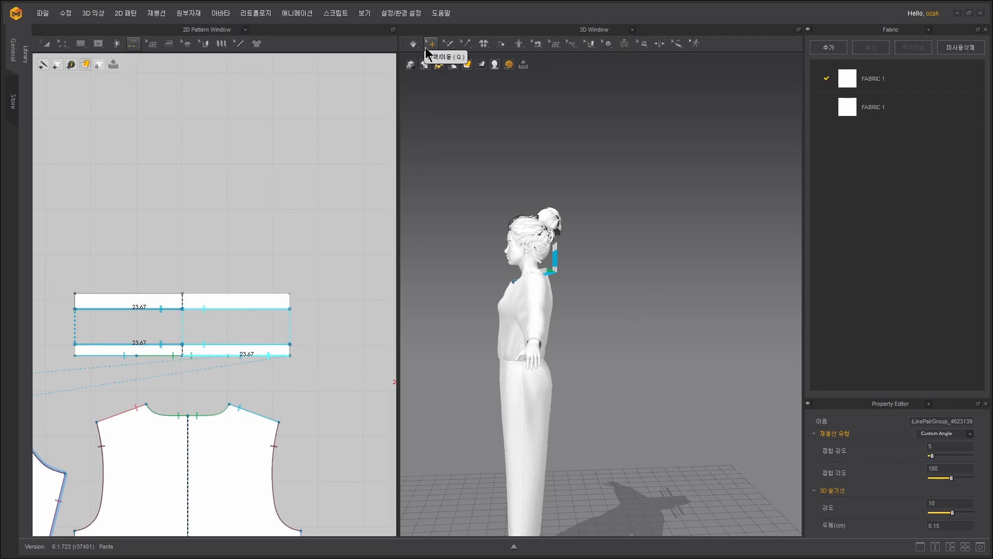
{"action": "right_click_drag", "start_coordinate": [598, 217], "coordinate": [616, 235]}
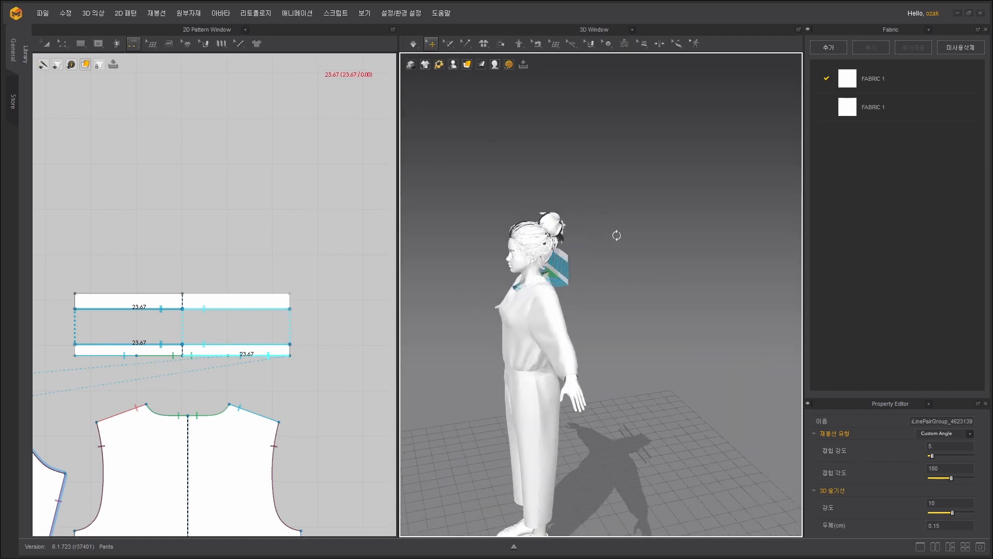
Rotate the taller neckband copy in 3D and raise it above the avatar's head, clear of the original neckband.
{"action": "left_click", "coordinate": [574, 264]}
{"action": "scroll", "coordinate": [574, 248], "scroll_direction": "up", "scroll_amount": 5}
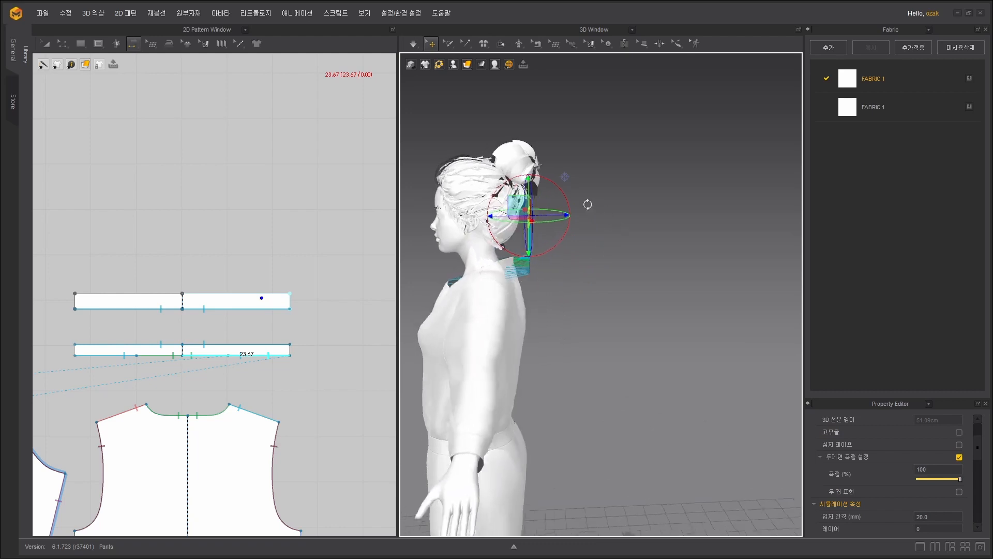
{"action": "left_click_drag", "start_coordinate": [565, 189], "coordinate": [511, 330]}
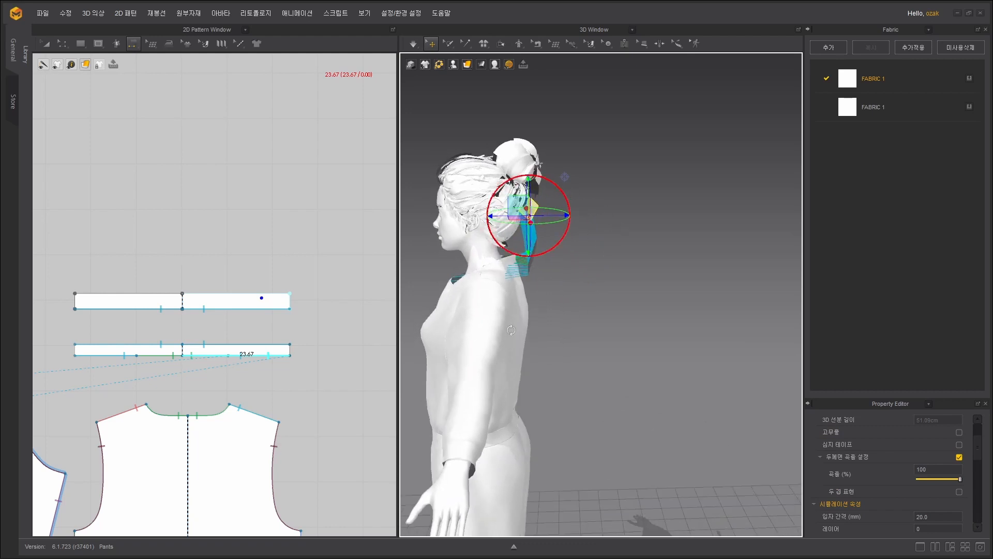
{"action": "left_click_drag", "start_coordinate": [513, 203], "coordinate": [524, 251]}
{"action": "right_click_drag", "start_coordinate": [644, 238], "coordinate": [569, 240]}
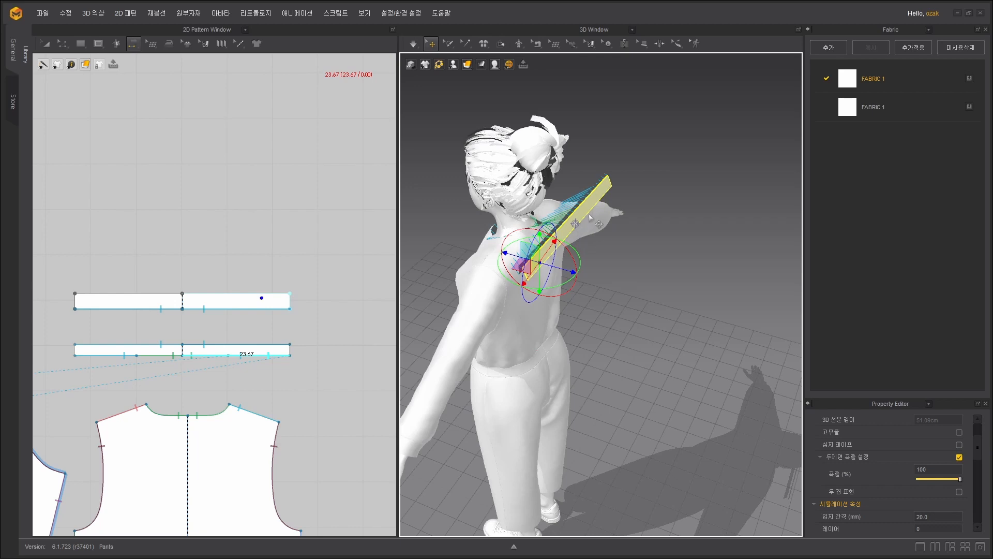
{"action": "left_click_drag", "start_coordinate": [539, 239], "coordinate": [557, 104]}
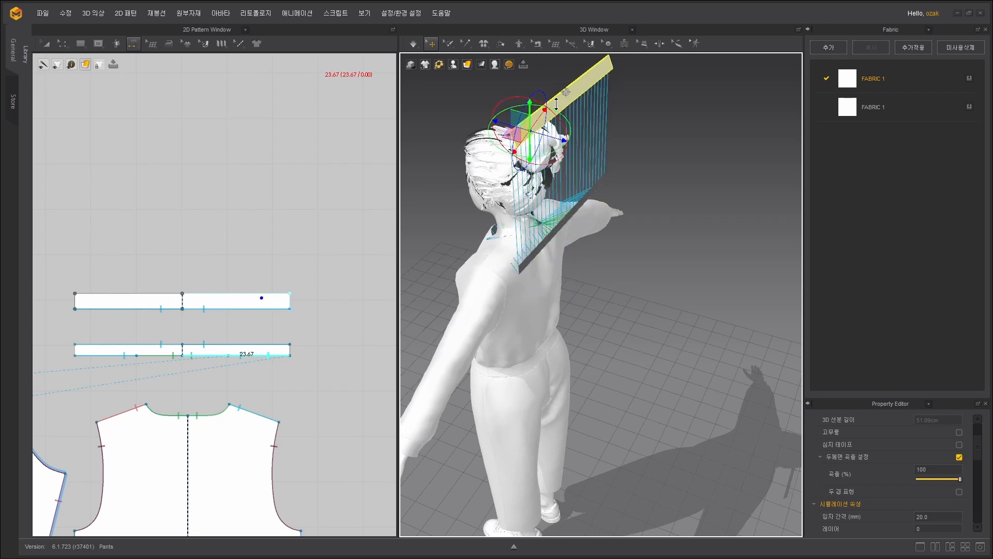
Turn the original neckband half a turn in 3D and center it behind the avatar's neck again.
{"action": "left_click", "coordinate": [567, 222]}
{"action": "right_click_drag", "start_coordinate": [591, 254], "coordinate": [637, 259]}
{"action": "left_click", "coordinate": [584, 246]}
{"action": "left_click_drag", "start_coordinate": [593, 271], "coordinate": [560, 180]}
{"action": "right_click_drag", "start_coordinate": [619, 208], "coordinate": [658, 239]}
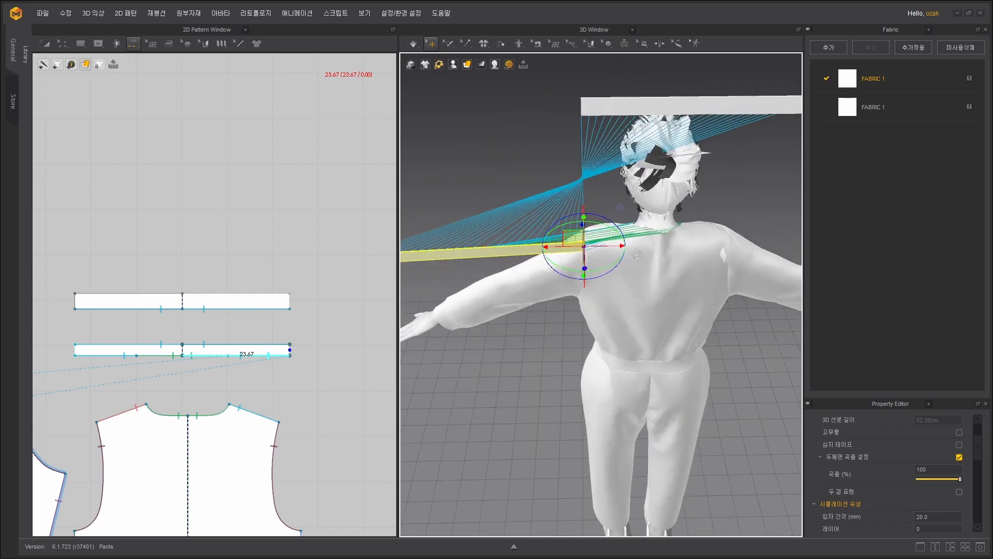
{"action": "left_click_drag", "start_coordinate": [659, 239], "coordinate": [812, 240]}
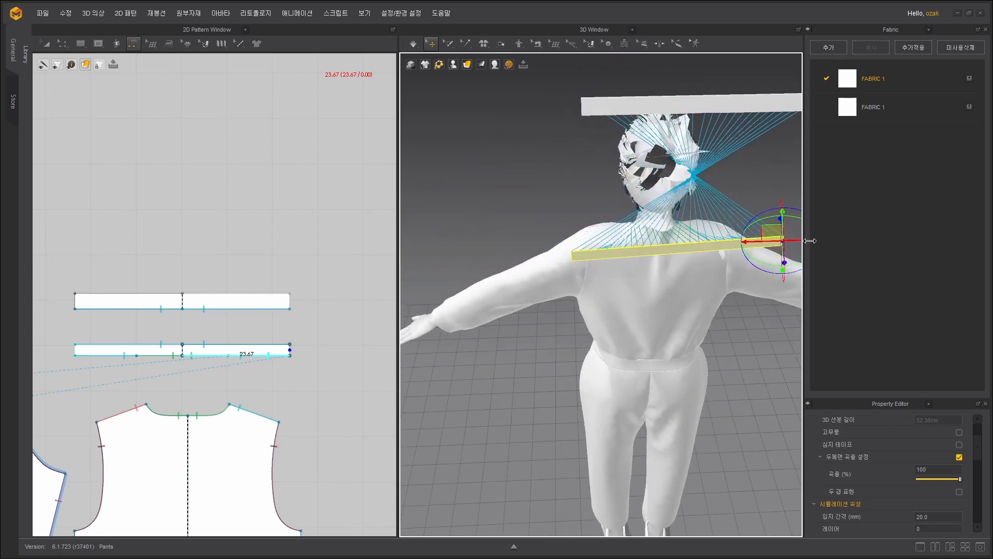
{"action": "right_click_drag", "start_coordinate": [536, 192], "coordinate": [713, 219]}
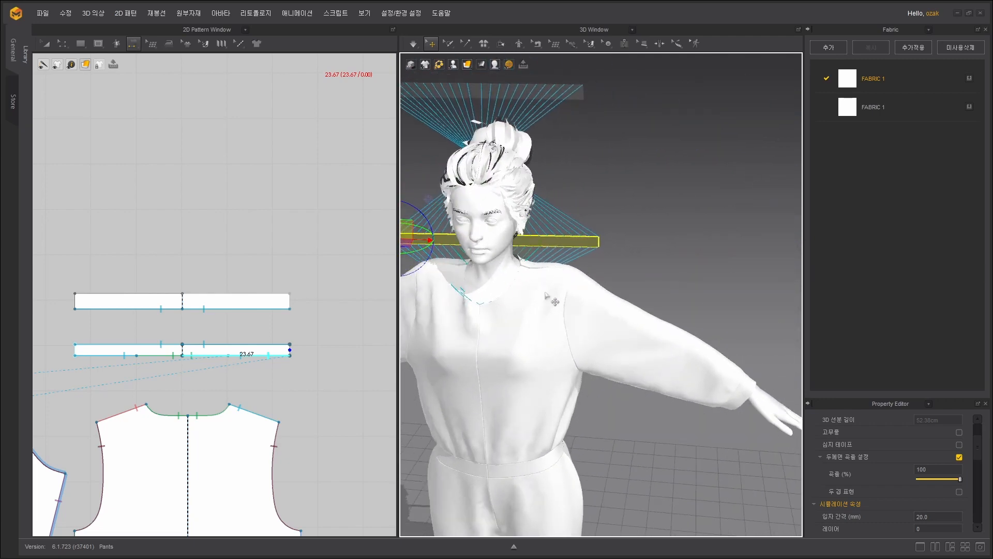
Flip the taller neckband copy left-right so its sewing lines to the original neckband no longer cross.
{"action": "right_click_drag", "start_coordinate": [546, 295], "coordinate": [586, 211]}
{"action": "left_click", "coordinate": [640, 82]}
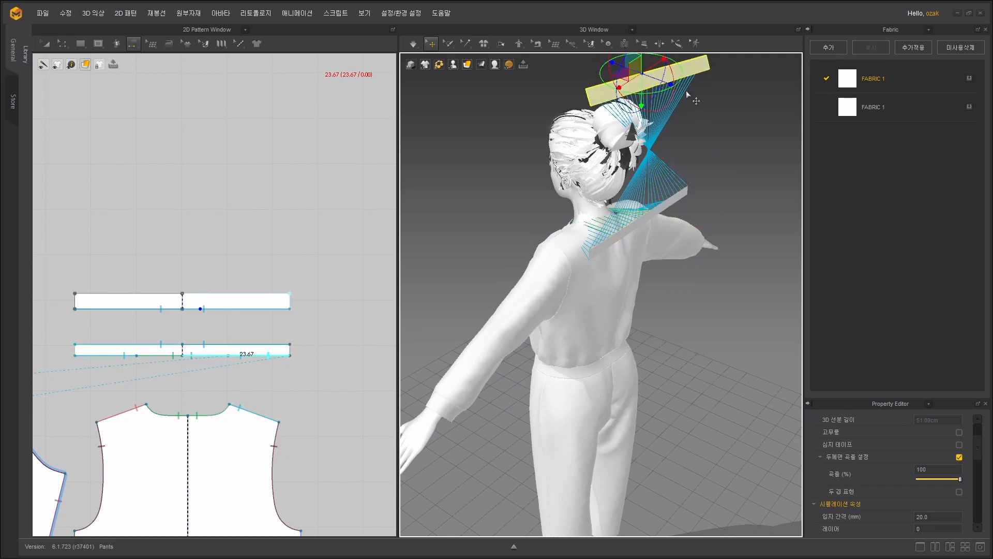
{"action": "right_click_drag", "start_coordinate": [736, 179], "coordinate": [672, 175]}
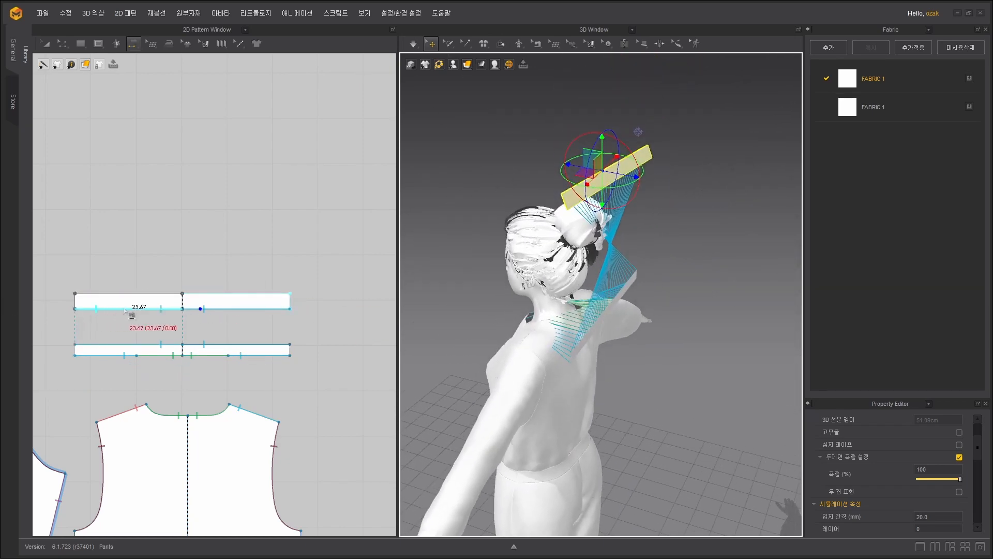
{"action": "left_click", "coordinate": [47, 44]}
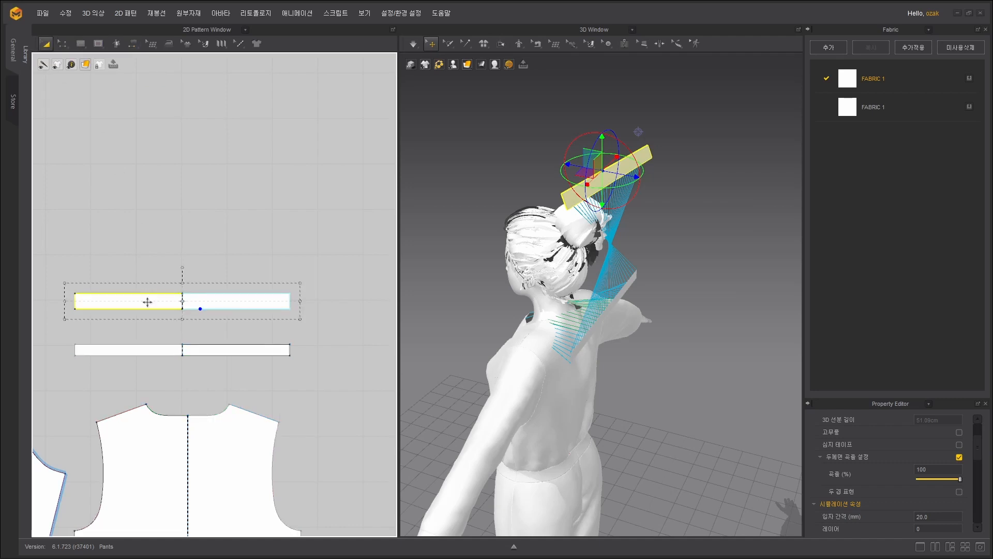
{"action": "right_click", "coordinate": [217, 306]}
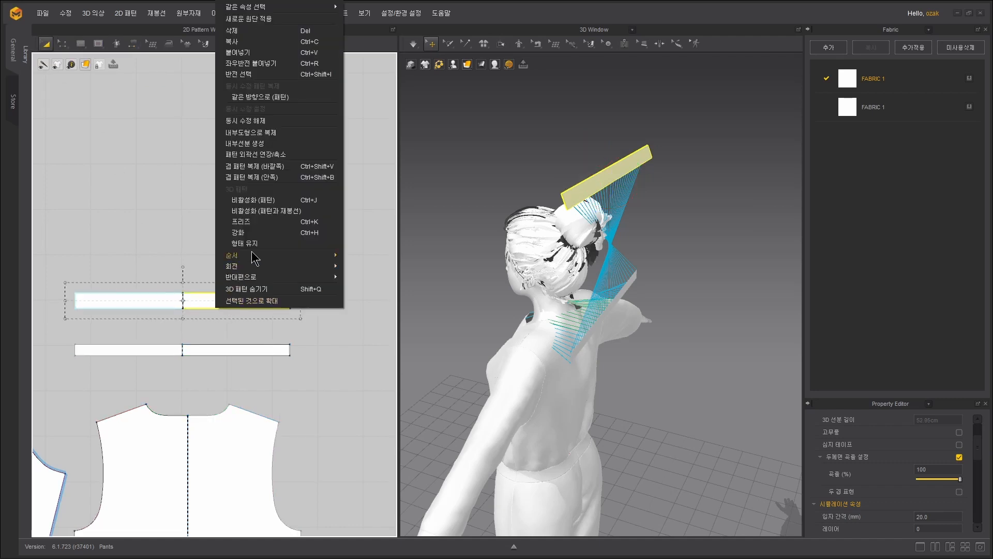
{"action": "mouse_move", "coordinate": [252, 278]}
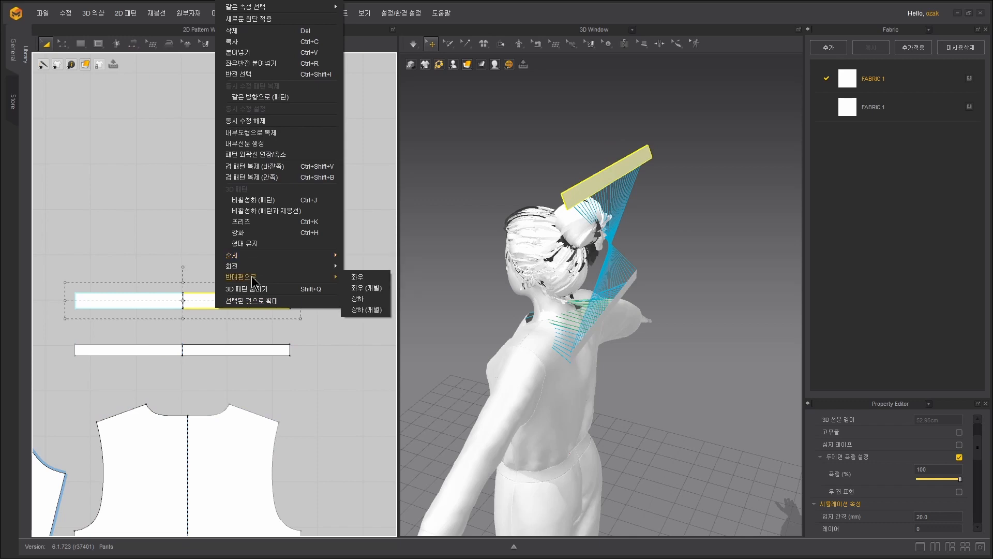
{"action": "left_click", "coordinate": [359, 277]}
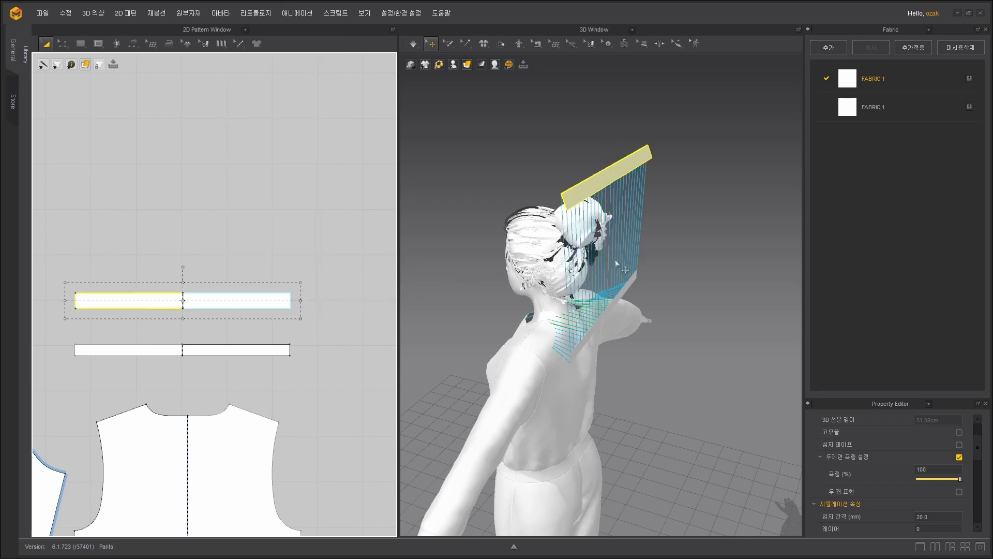
Lower the taller neckband copy in 3D from above the head to neck height behind the avatar.
{"action": "mouse_move", "coordinate": [682, 223]}
{"action": "right_mouse_down"}
{"action": "mouse_move", "coordinate": [719, 195]}
{"action": "mouse_move", "coordinate": [756, 204]}
{"action": "mouse_move", "coordinate": [715, 196]}
{"action": "mouse_move", "coordinate": [688, 210]}
{"action": "right_mouse_up"}
{"action": "left_click", "coordinate": [617, 179]}
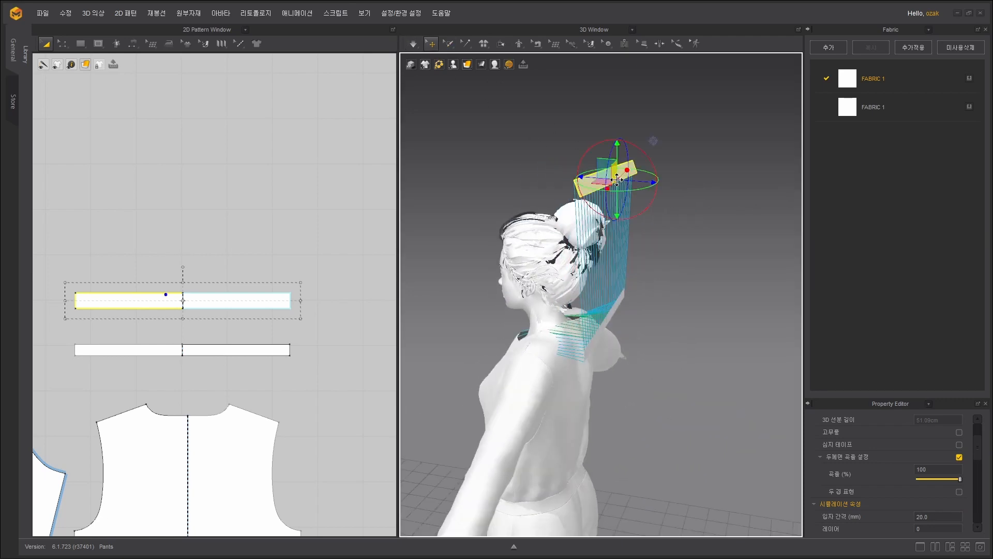
{"action": "left_click_drag", "start_coordinate": [618, 158], "coordinate": [650, 320]}
Simulate the garment so both neckband pieces drape around the avatar's neck.
{"action": "right_click_drag", "start_coordinate": [667, 250], "coordinate": [740, 253]}
{"action": "scroll", "coordinate": [740, 253], "scroll_direction": "down", "scroll_amount": 3}
{"action": "middle_click_drag", "start_coordinate": [716, 230], "coordinate": [683, 153]}
{"action": "right_click_drag", "start_coordinate": [683, 153], "coordinate": [672, 150]}
{"action": "middle_click_drag", "start_coordinate": [671, 150], "coordinate": [670, 95]}
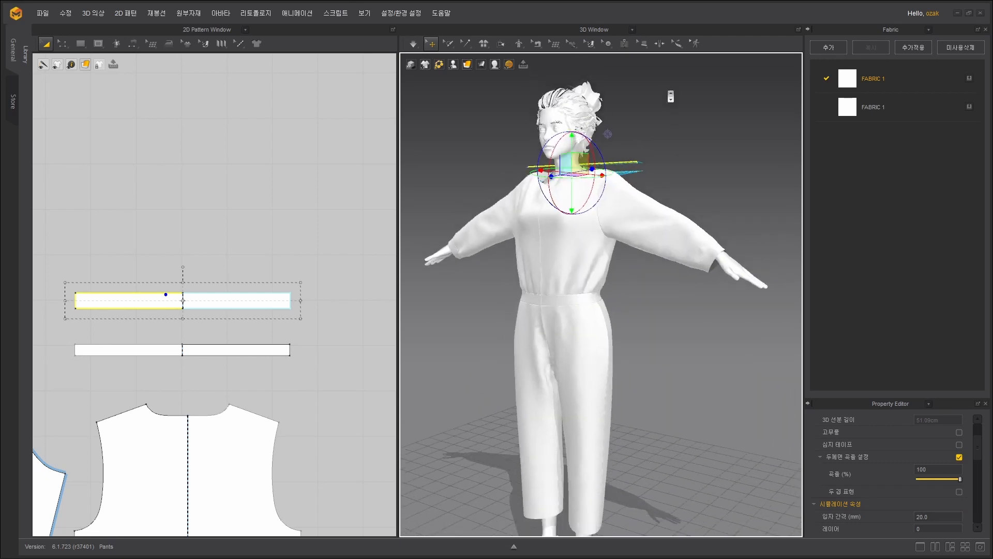
{"action": "scroll", "coordinate": [670, 96], "scroll_direction": "down", "scroll_amount": 2}
{"action": "left_click", "coordinate": [413, 45]}
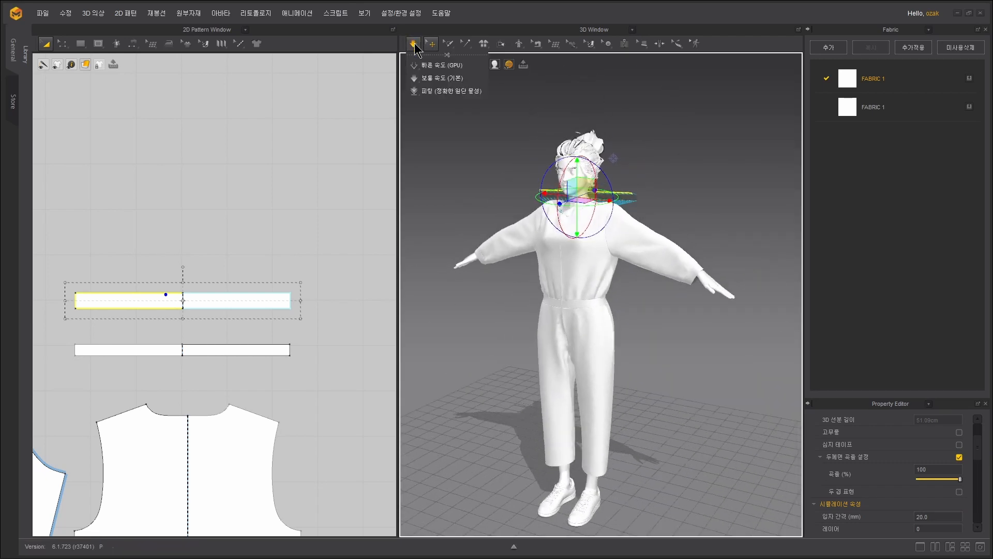
{"action": "scroll", "coordinate": [729, 197], "scroll_direction": "up", "scroll_amount": 6}
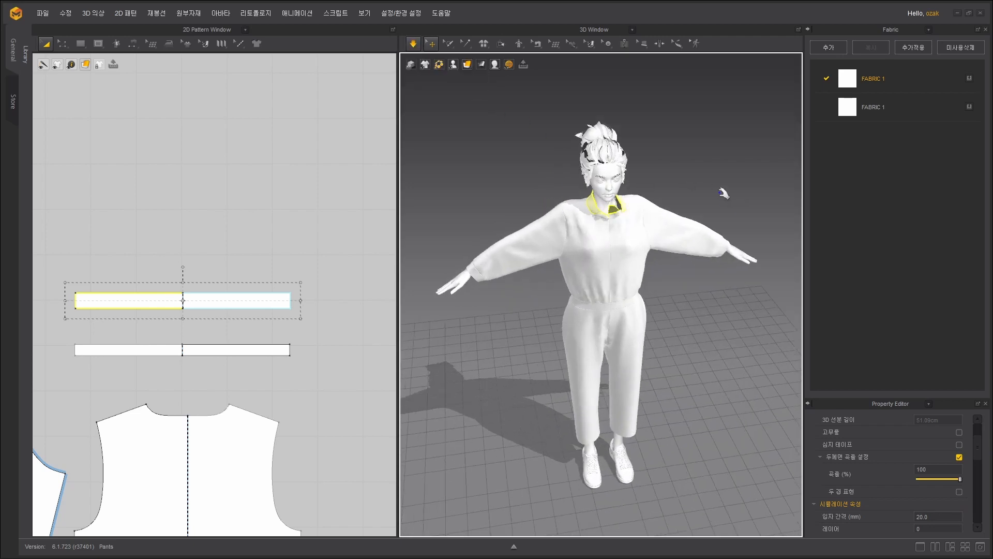
{"action": "scroll", "coordinate": [724, 165], "scroll_direction": "down", "scroll_amount": 4}
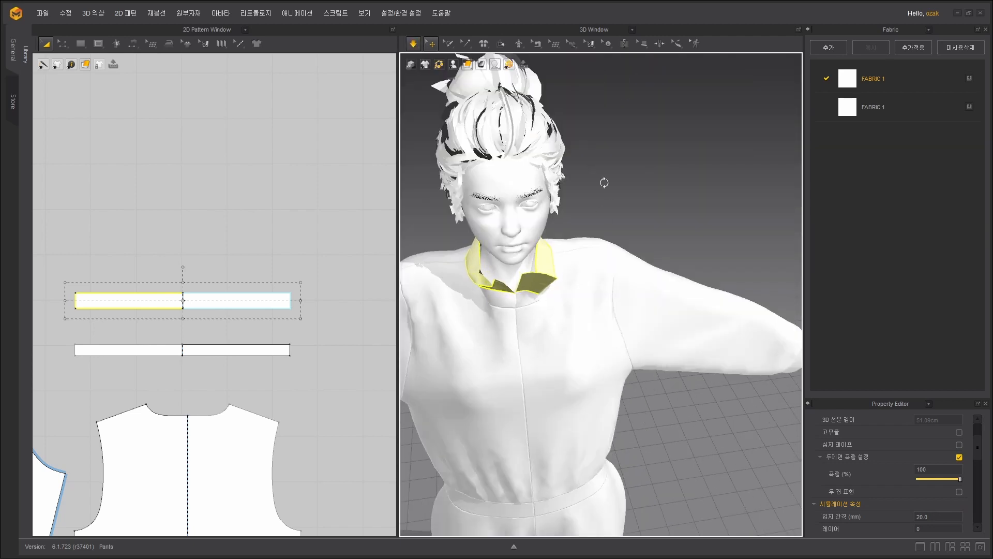
{"action": "right_click_drag", "start_coordinate": [601, 181], "coordinate": [608, 109]}
{"action": "key", "text": "space"}
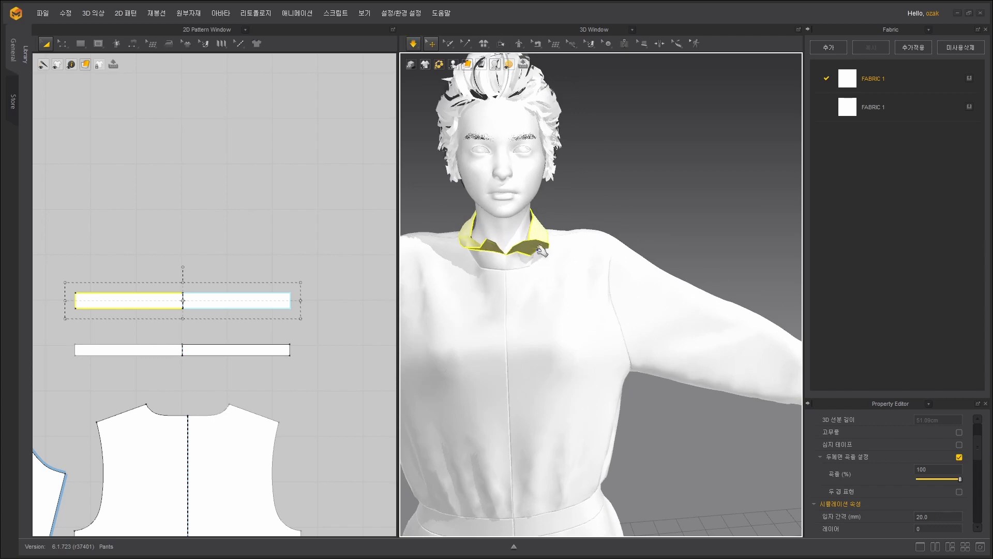
Pull the collar's front ends and the front neckline into place during simulation so the collar folds down evenly.
{"action": "right_click_drag", "start_coordinate": [667, 193], "coordinate": [533, 223]}
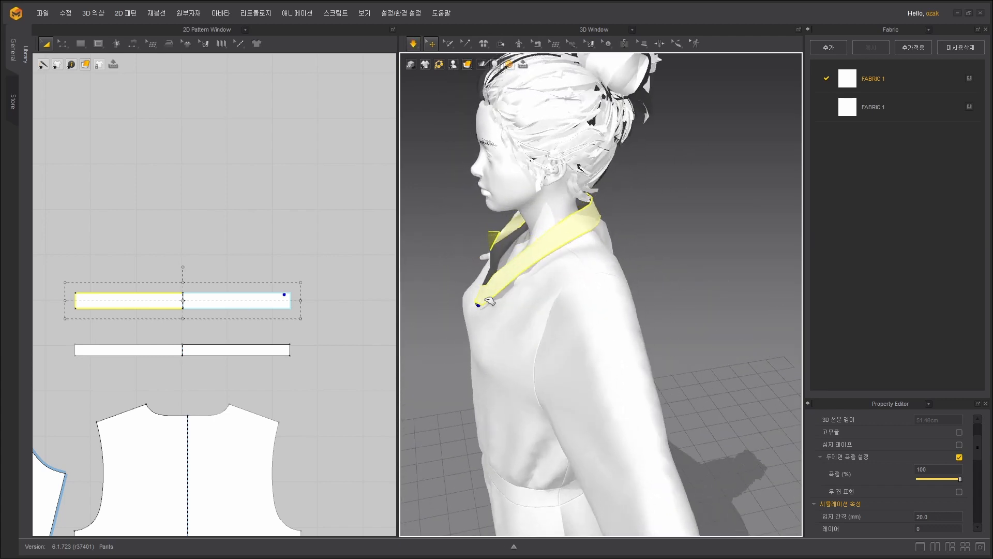
{"action": "right_click_drag", "start_coordinate": [647, 222], "coordinate": [834, 174]}
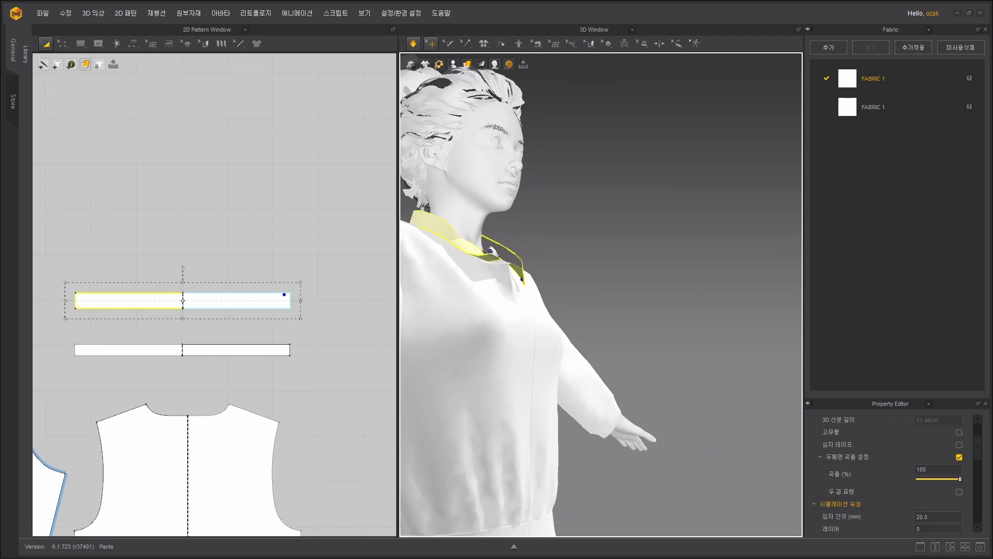
{"action": "left_click_drag", "start_coordinate": [492, 263], "coordinate": [491, 264]}
{"action": "left_click_drag", "start_coordinate": [485, 263], "coordinate": [510, 259]}
{"action": "middle_click_drag", "start_coordinate": [668, 209], "coordinate": [768, 167]}
{"action": "right_click_drag", "start_coordinate": [767, 167], "coordinate": [658, 208]}
{"action": "mouse_move", "coordinate": [613, 254]}
{"action": "left_mouse_down"}
{"action": "mouse_move", "coordinate": [612, 312]}
{"action": "mouse_move", "coordinate": [605, 266]}
{"action": "left_mouse_up"}
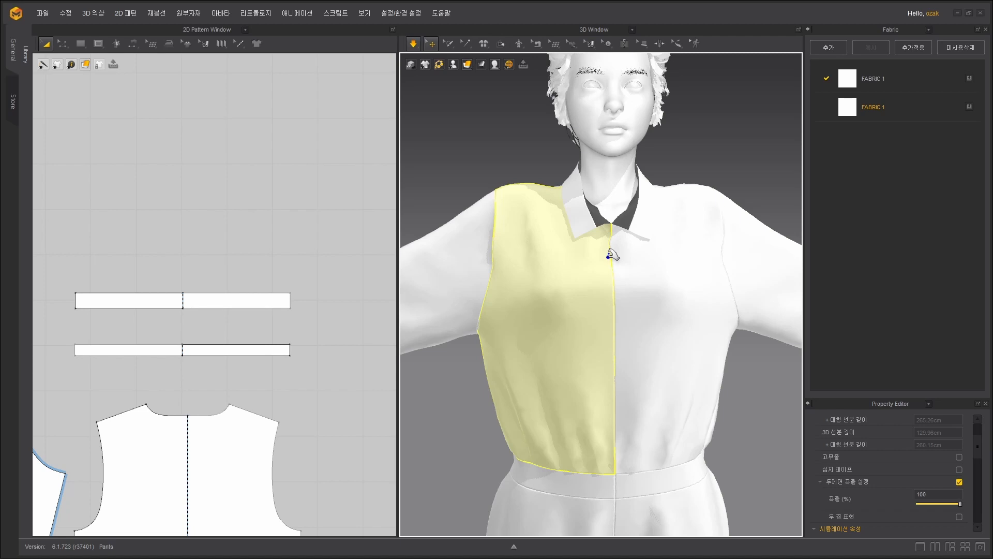
Examine the draped jumpsuit and its collar from the front, stopping and restarting the simulation.
{"action": "scroll", "coordinate": [612, 255], "scroll_direction": "down", "scroll_amount": 8}
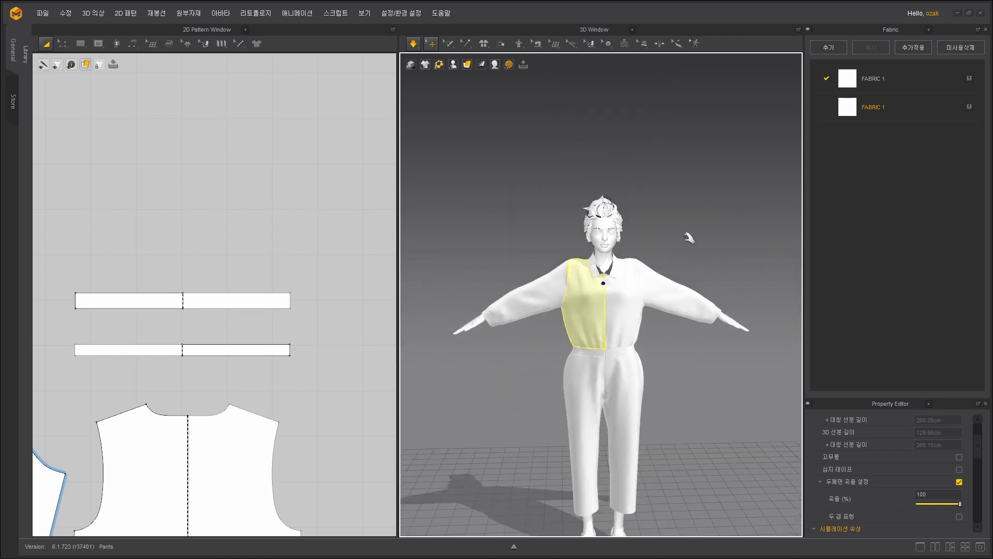
{"action": "right_click_drag", "start_coordinate": [691, 237], "coordinate": [640, 119]}
{"action": "key", "text": "space"}
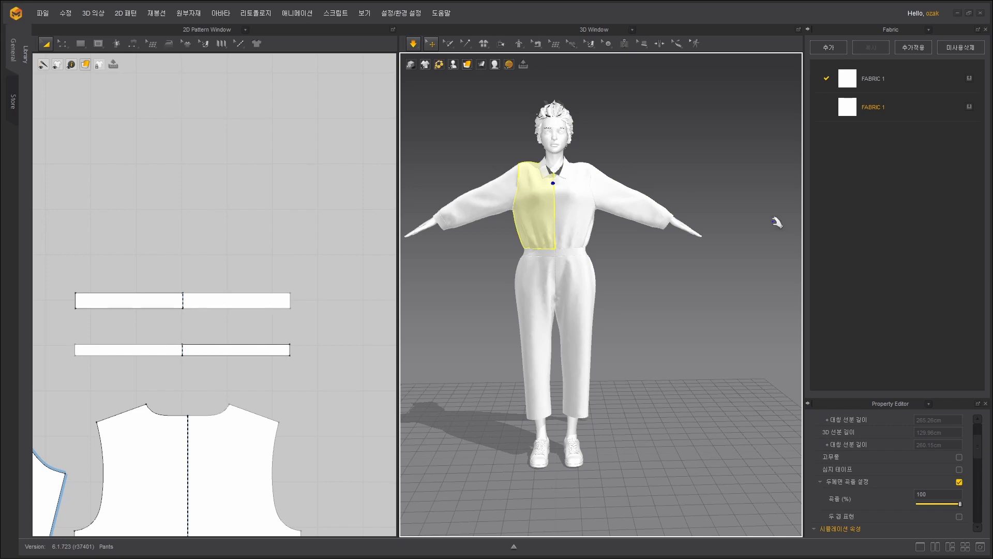
{"action": "mouse_move", "coordinate": [694, 304]}
{"action": "right_mouse_down"}
{"action": "mouse_move", "coordinate": [561, 306]}
{"action": "mouse_move", "coordinate": [677, 308]}
{"action": "right_mouse_up"}
{"action": "middle_click_drag", "start_coordinate": [655, 286], "coordinate": [683, 300]}
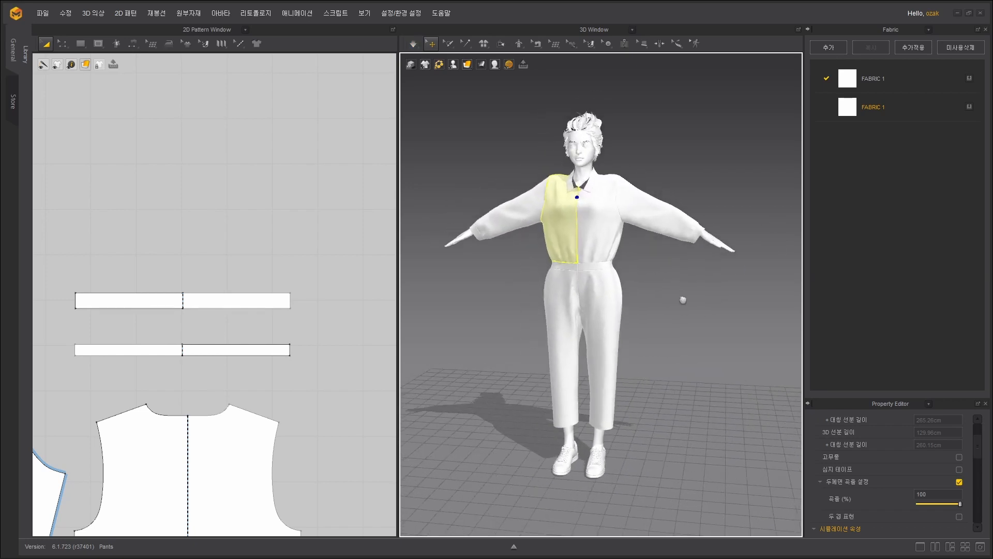
{"action": "right_click_drag", "start_coordinate": [682, 300], "coordinate": [683, 322]}
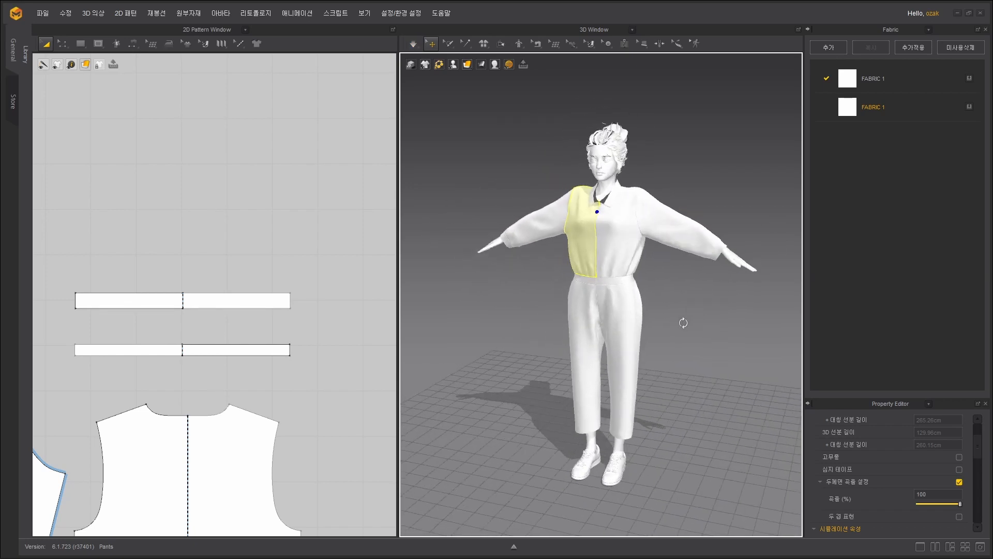
{"action": "middle_click_drag", "start_coordinate": [683, 322], "coordinate": [725, 328]}
{"action": "scroll", "coordinate": [365, 323], "scroll_direction": "down", "scroll_amount": 4}
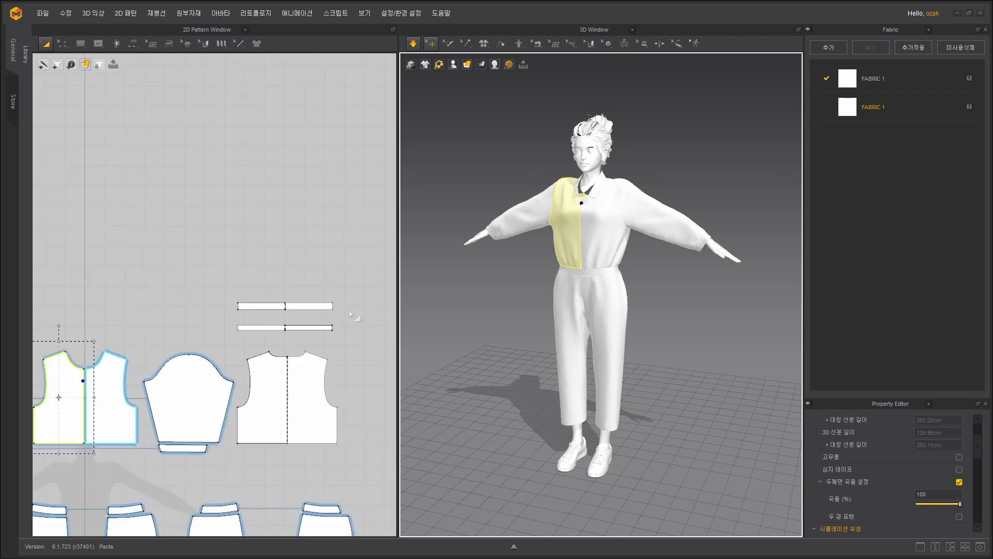
{"action": "scroll", "coordinate": [690, 304], "scroll_direction": "up", "scroll_amount": 3}
{"action": "key", "text": "space"}
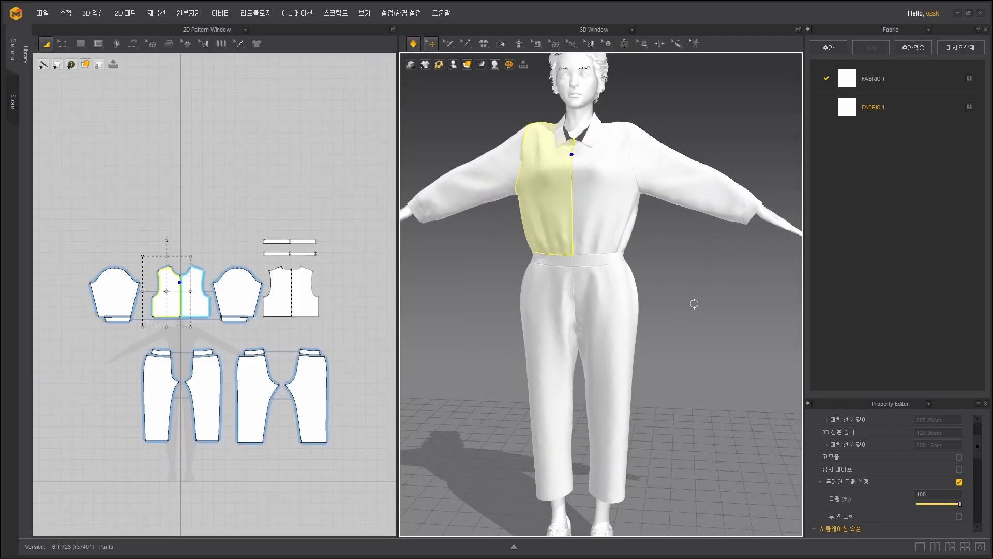
{"action": "scroll", "coordinate": [691, 303], "scroll_direction": "down", "scroll_amount": 3}
{"action": "right_click_drag", "start_coordinate": [666, 317], "coordinate": [667, 322]}
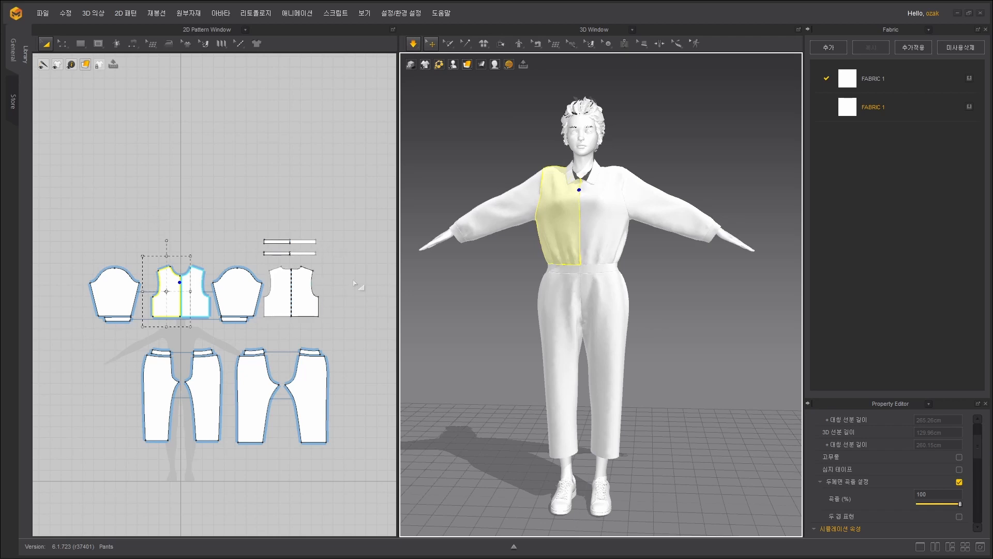
Draw an L-shaped internal line on the front pants piece, about 31.6 cm down from the waist edge and 15.6 cm across to the side seam.
{"action": "right_click_drag", "start_coordinate": [354, 276], "coordinate": [344, 201]}
{"action": "left_click", "coordinate": [101, 47]}
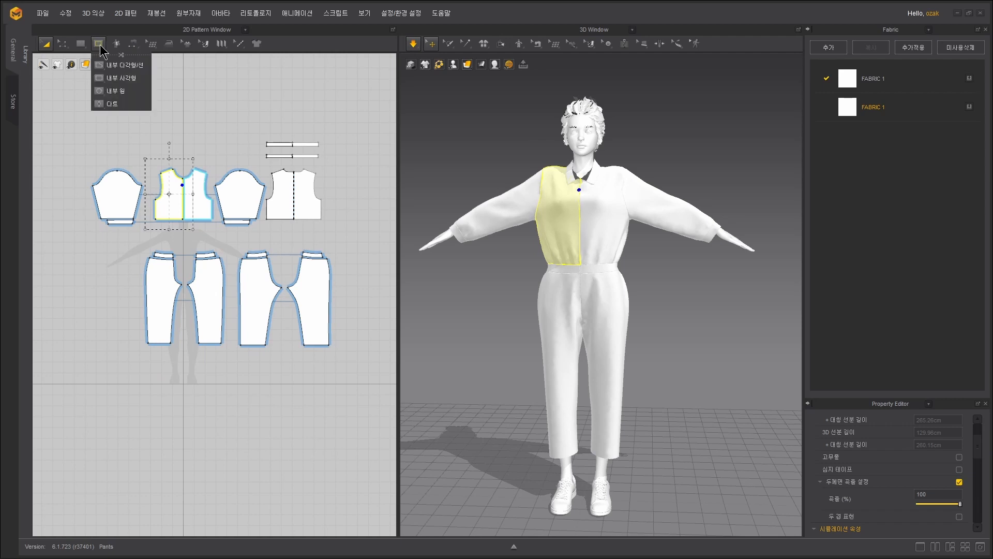
{"action": "left_click", "coordinate": [106, 67]}
{"action": "scroll", "coordinate": [139, 343], "scroll_direction": "up", "scroll_amount": 4}
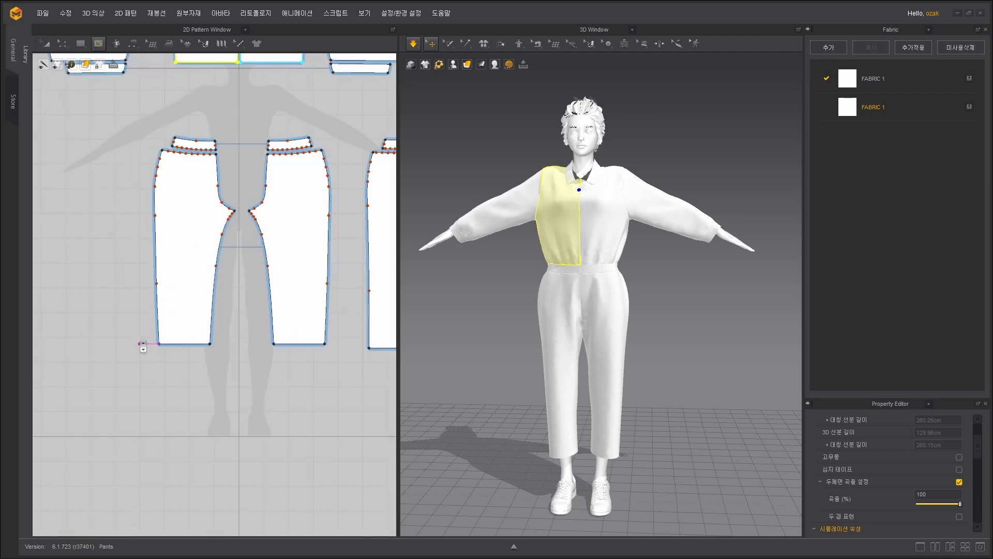
{"action": "scroll", "coordinate": [143, 343], "scroll_direction": "up", "scroll_amount": 2}
{"action": "right_click_drag", "start_coordinate": [267, 317], "coordinate": [122, 411]}
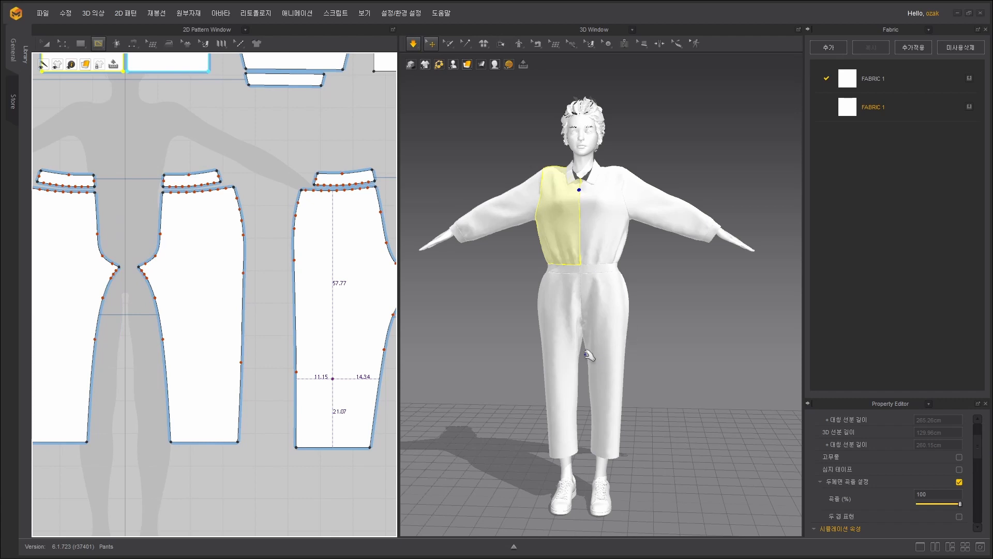
{"action": "scroll", "coordinate": [202, 198], "scroll_direction": "up", "scroll_amount": 2}
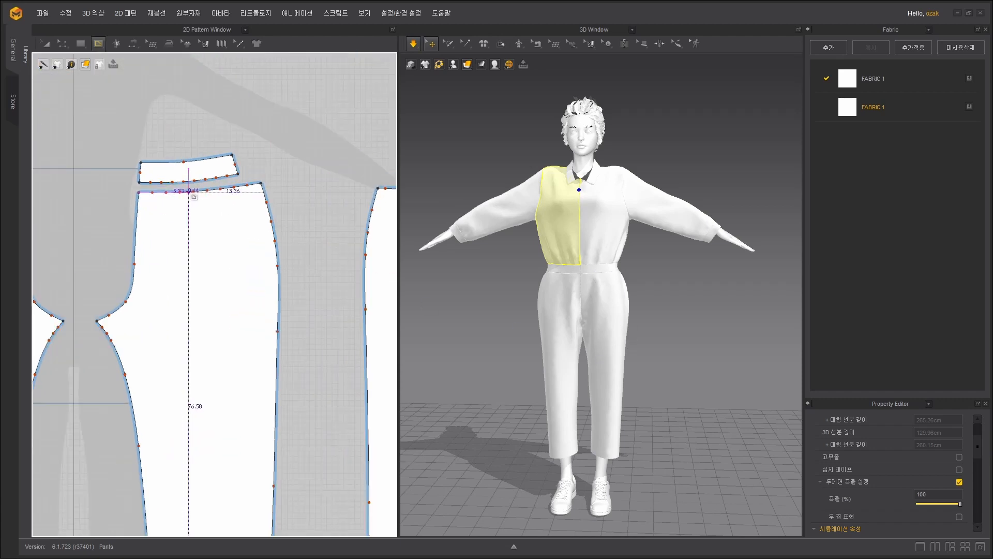
{"action": "left_click", "coordinate": [188, 192]}
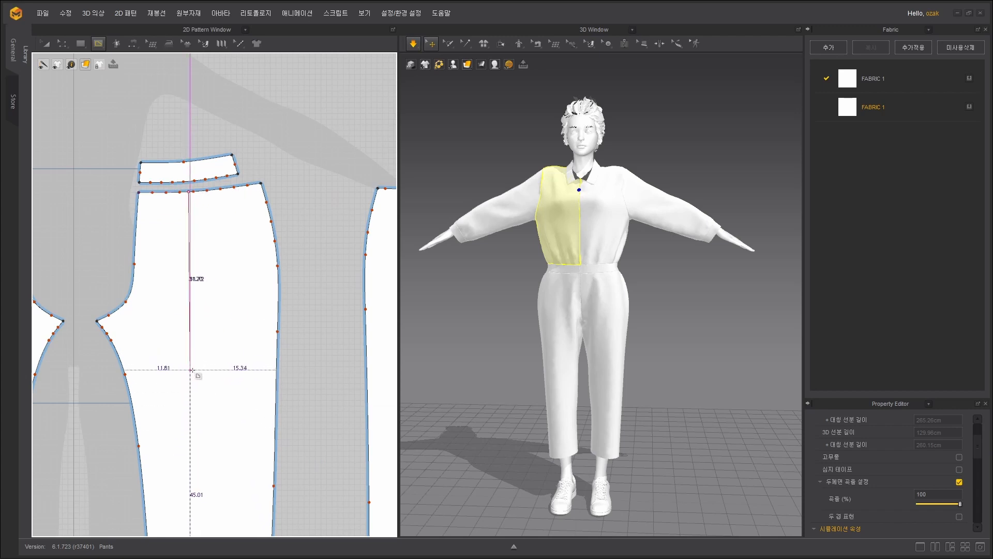
{"action": "left_click", "coordinate": [190, 370]}
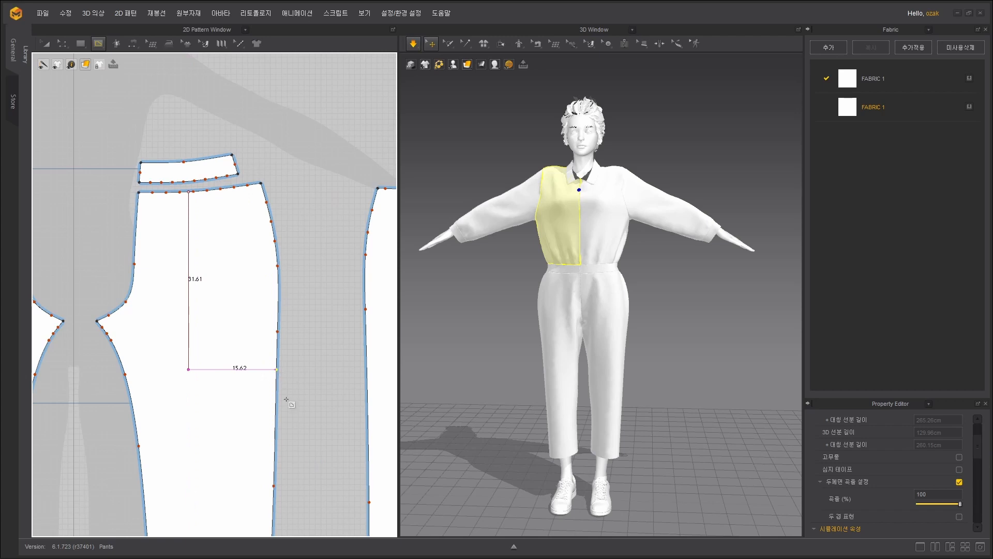
{"action": "left_click", "coordinate": [277, 370]}
{"action": "key", "text": "Return"}
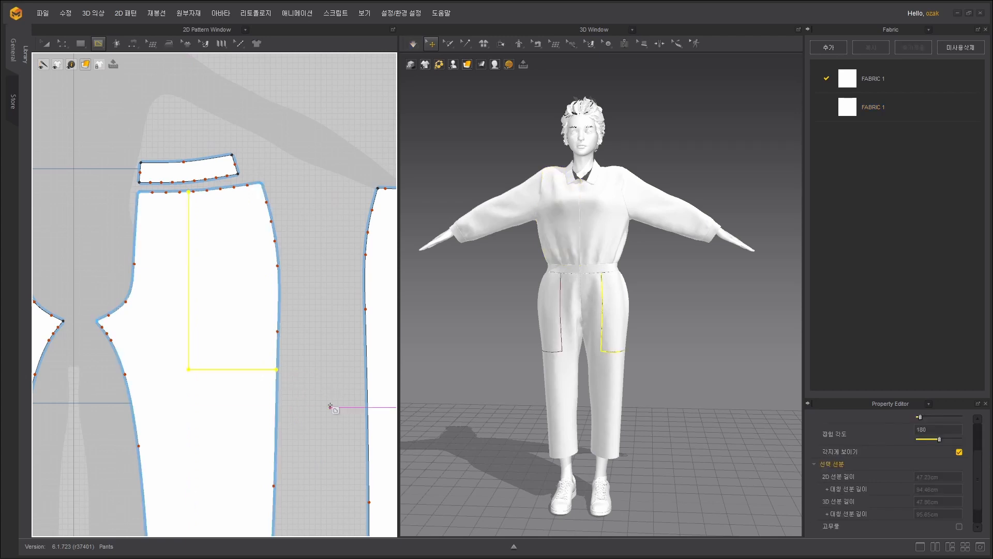
Move the corner point of the L-shaped internal line slightly toward the side seam.
{"action": "scroll", "coordinate": [330, 405], "scroll_direction": "up", "scroll_amount": 6}
{"action": "scroll", "coordinate": [209, 218], "scroll_direction": "down", "scroll_amount": 4}
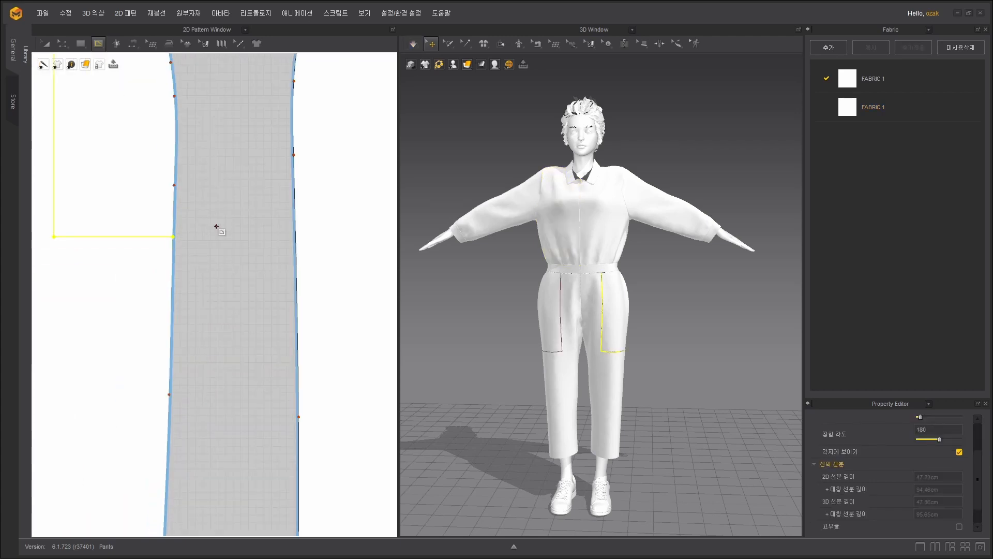
{"action": "middle_click_drag", "start_coordinate": [216, 226], "coordinate": [307, 268]}
{"action": "right_click_drag", "start_coordinate": [720, 366], "coordinate": [730, 357]}
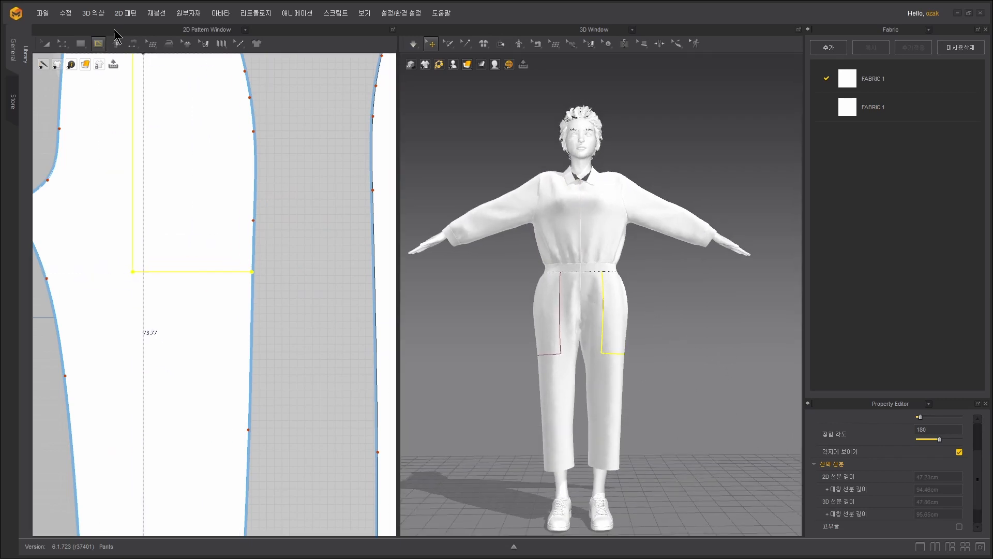
{"action": "key", "text": "z"}
{"action": "left_click_drag", "start_coordinate": [140, 281], "coordinate": [141, 281]}
{"action": "left_click", "coordinate": [304, 288]}
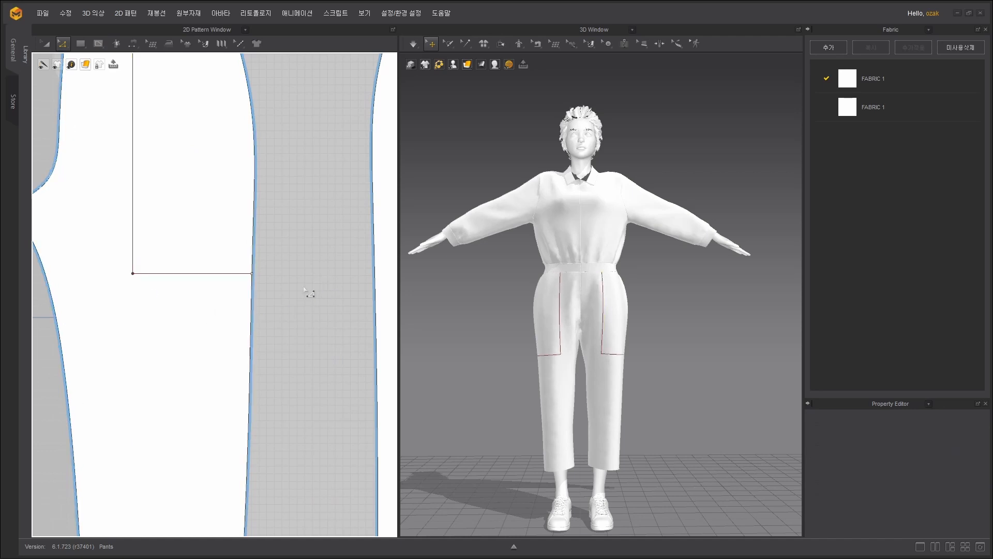
{"action": "left_click_drag", "start_coordinate": [133, 274], "coordinate": [137, 273]}
{"action": "left_click", "coordinate": [327, 241]}
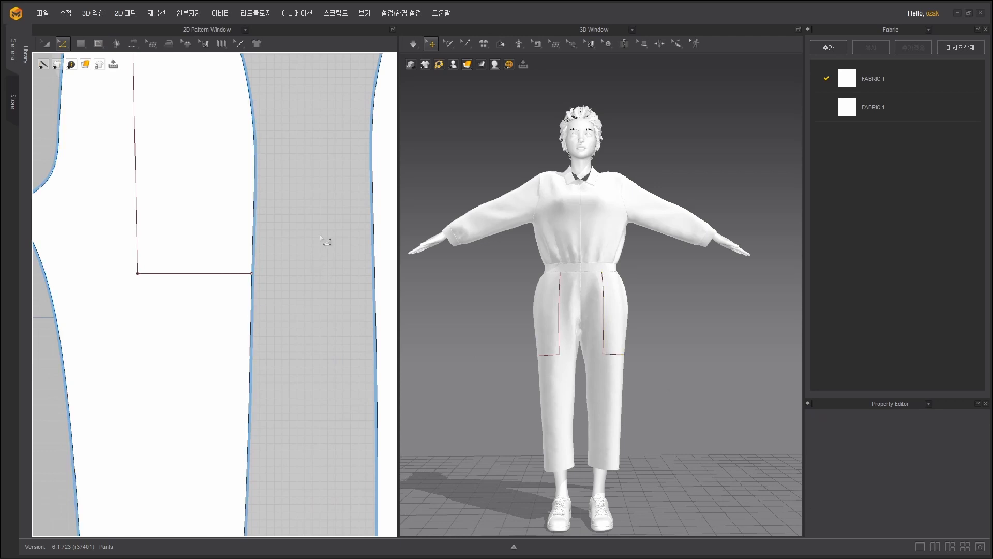
Draw a horizontal internal line about 24 cm long across the front leg, from the inseam to the side seam, below the L-shaped line.
{"action": "scroll", "coordinate": [248, 219], "scroll_direction": "down", "scroll_amount": 5}
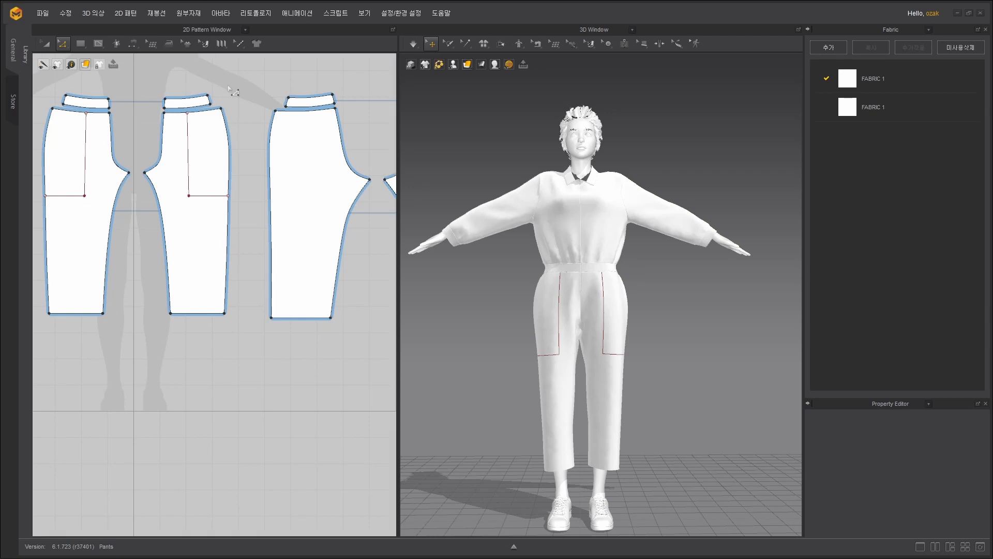
{"action": "left_click", "coordinate": [94, 47]}
{"action": "left_click", "coordinate": [111, 63]}
{"action": "scroll", "coordinate": [181, 280], "scroll_direction": "up", "scroll_amount": 5}
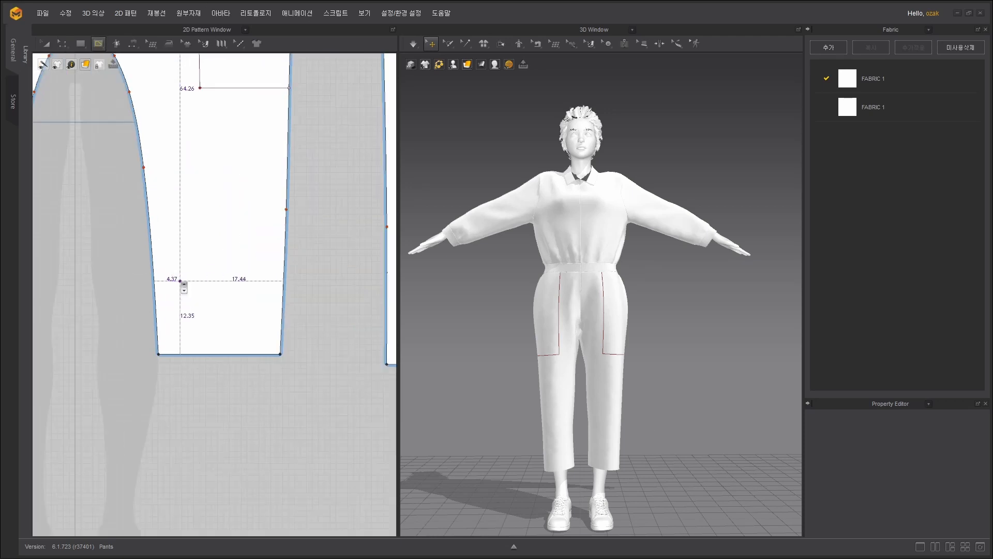
{"action": "left_click", "coordinate": [146, 184]}
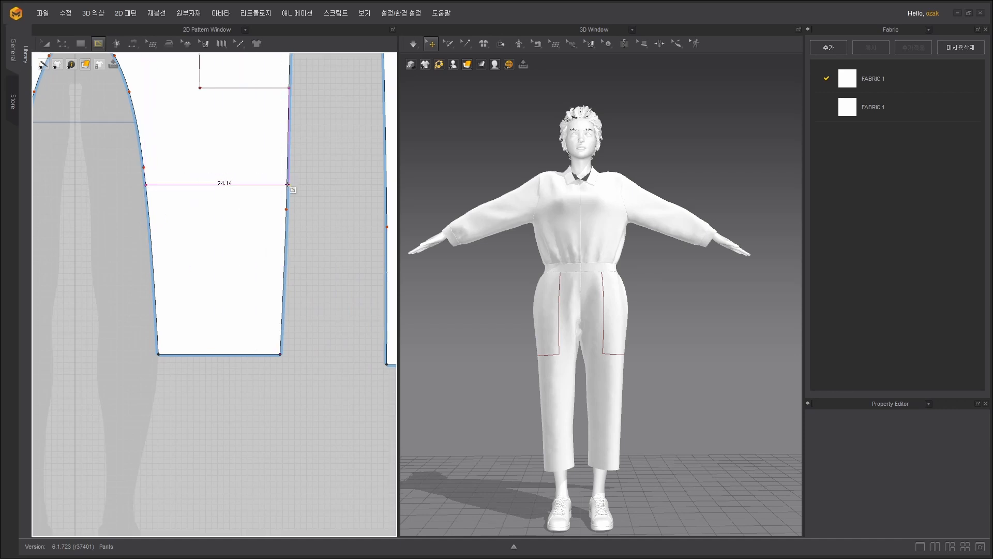
{"action": "left_click", "coordinate": [287, 184]}
{"action": "key", "text": "Return"}
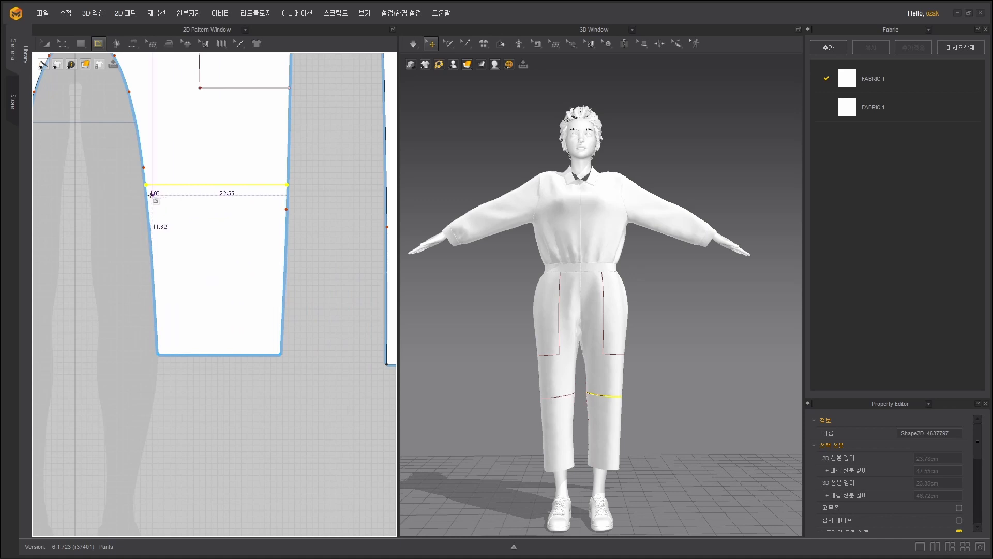
Draw two more horizontal internal lines across the front leg, one just beneath the first and one about 22 cm long farther down.
{"action": "left_click", "coordinate": [288, 197]}
{"action": "key", "text": "Return"}
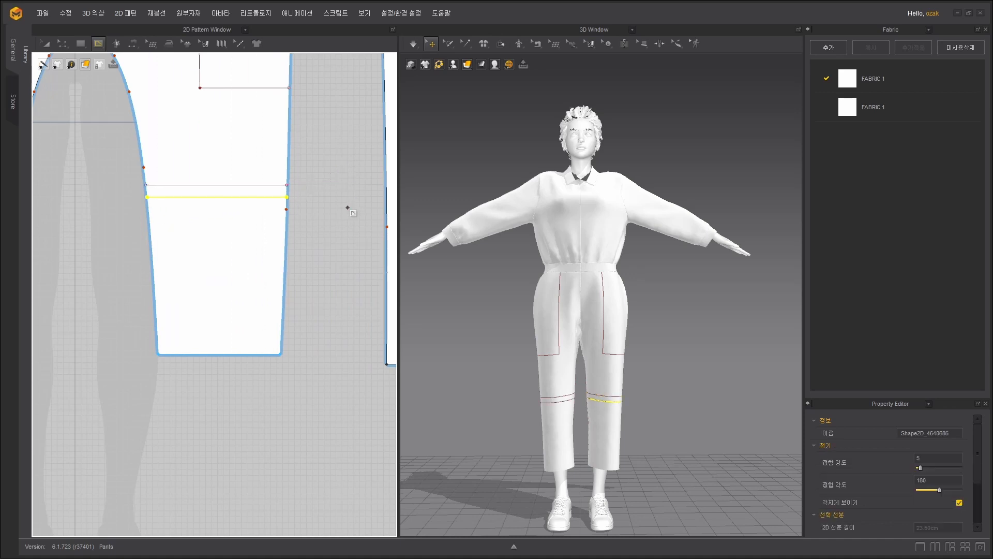
{"action": "left_click", "coordinate": [152, 254]}
{"action": "left_click", "coordinate": [286, 254]}
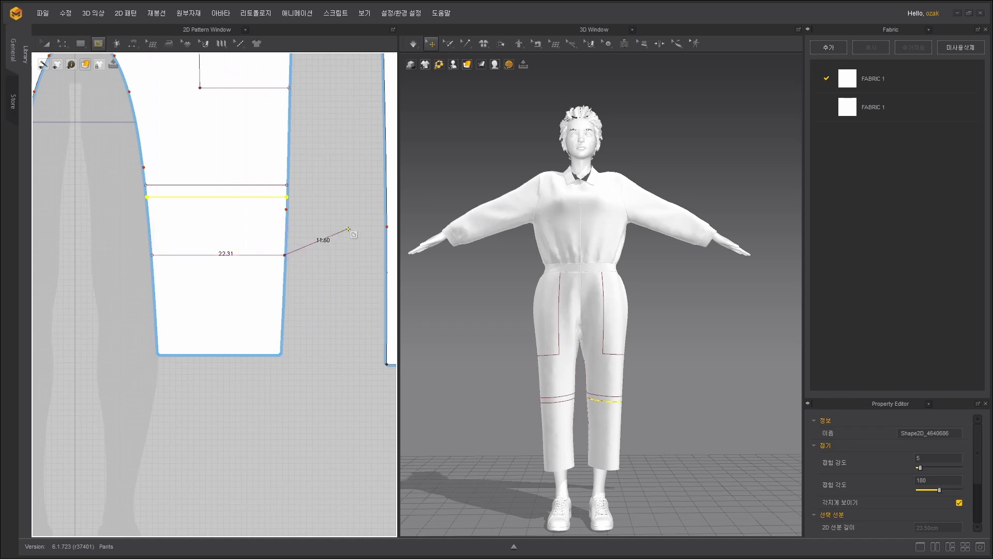
{"action": "key", "text": "Return"}
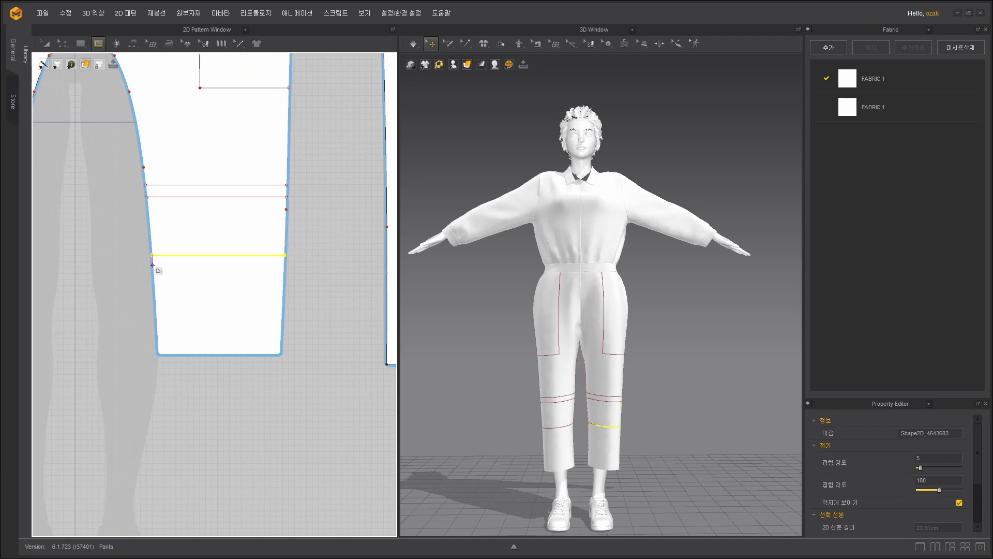
Delete the middle of the three horizontal internal lines on the front leg.
{"action": "left_click", "coordinate": [62, 43]}
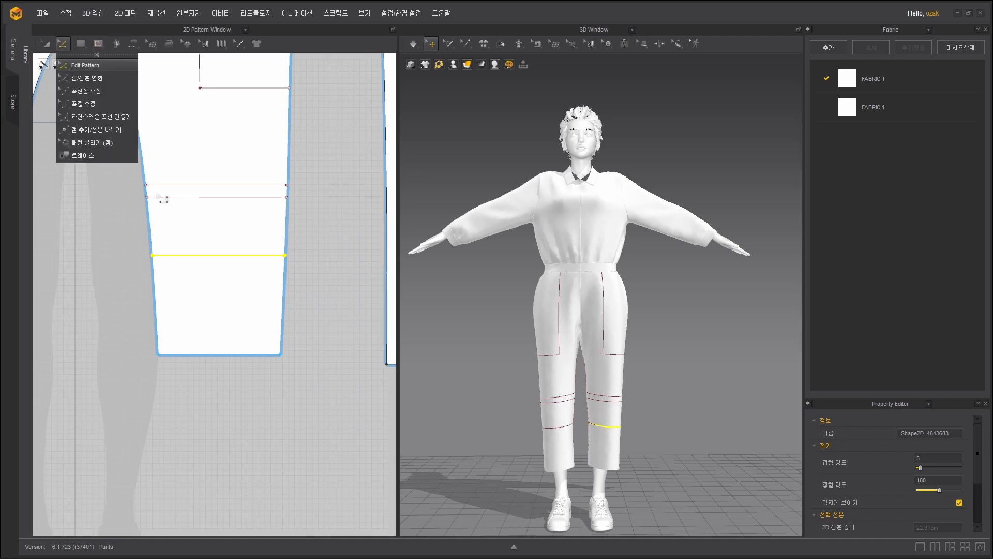
{"action": "left_click", "coordinate": [75, 64]}
{"action": "left_click", "coordinate": [182, 197]}
{"action": "key", "text": "Delete"}
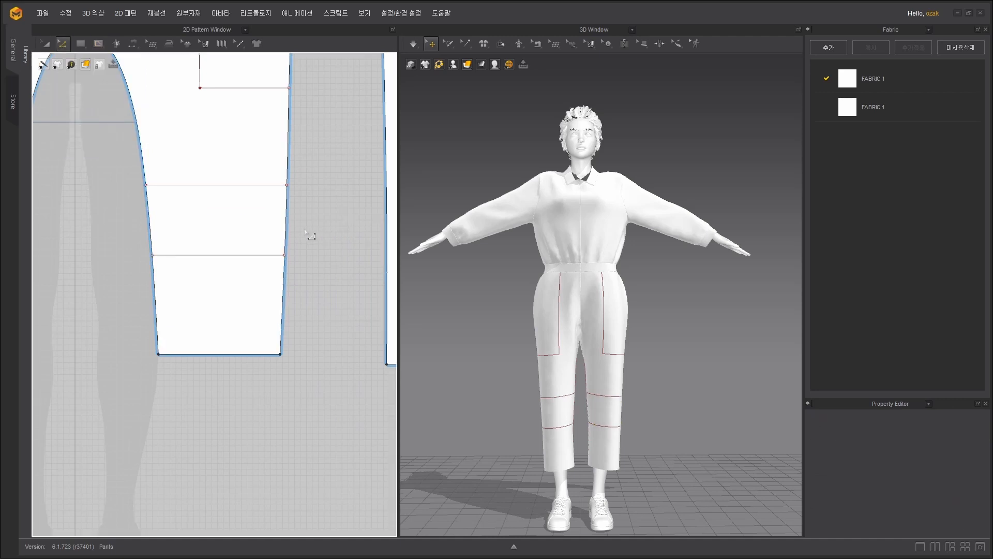
Duplicate the two horizontal internal lines on the front leg, placing each copy a short distance below its original.
{"action": "right_click_drag", "start_coordinate": [674, 431], "coordinate": [569, 410]}
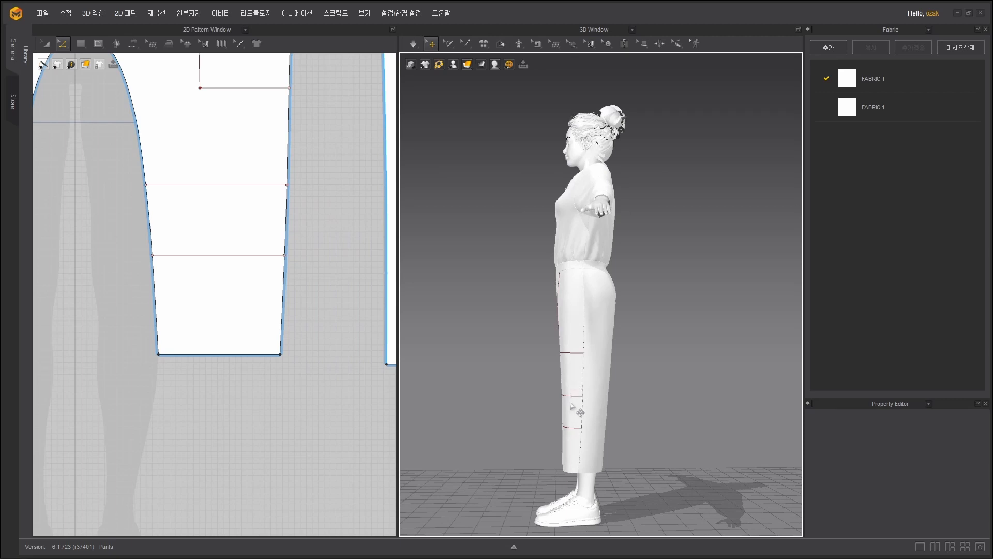
{"action": "right_click_drag", "start_coordinate": [525, 389], "coordinate": [605, 389]}
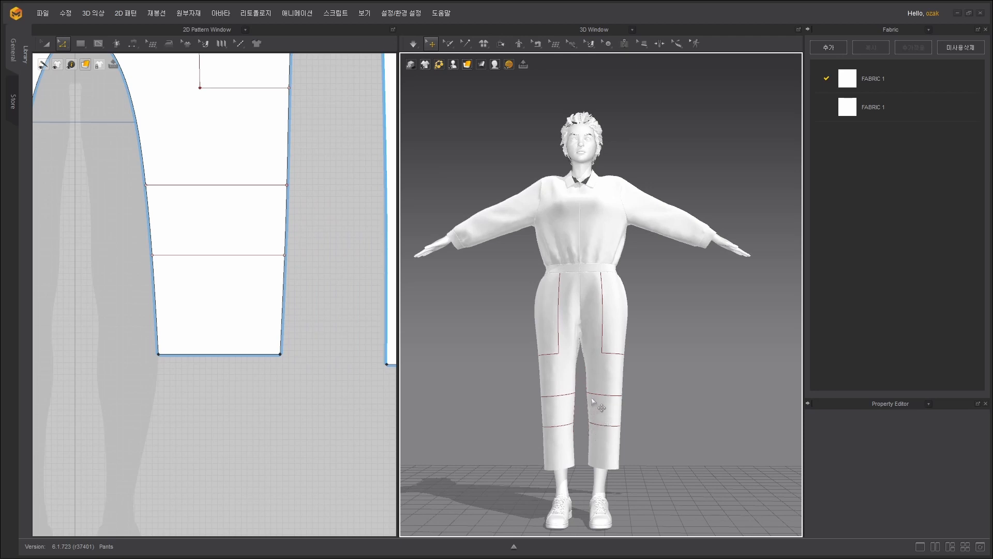
{"action": "scroll", "coordinate": [173, 157], "scroll_direction": "up", "scroll_amount": 3}
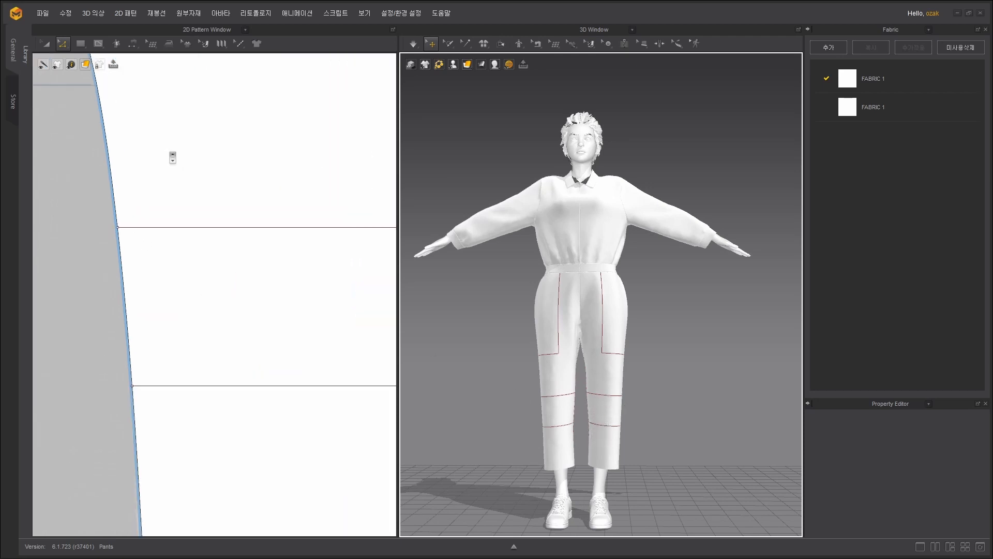
{"action": "scroll", "coordinate": [210, 180], "scroll_direction": "down", "scroll_amount": 2}
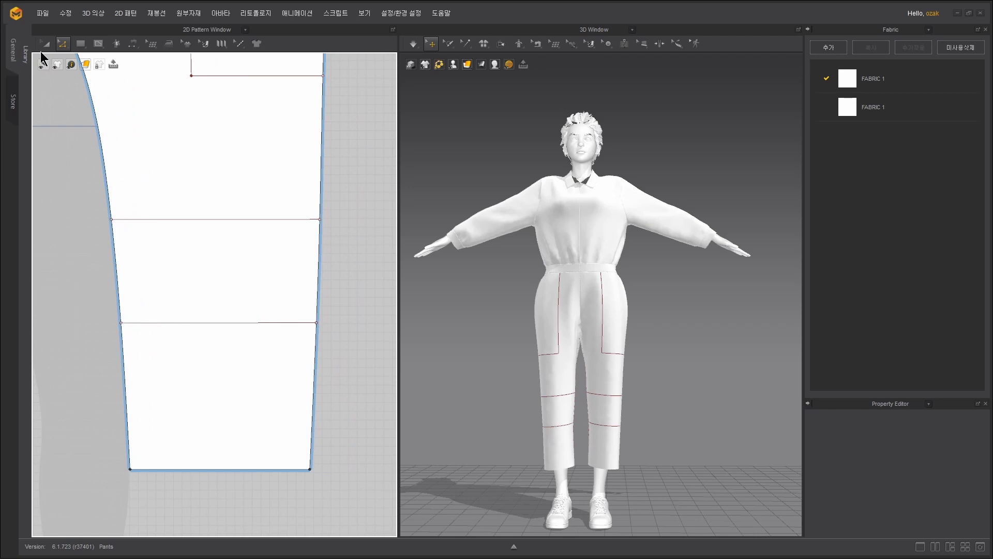
{"action": "left_click", "coordinate": [46, 44]}
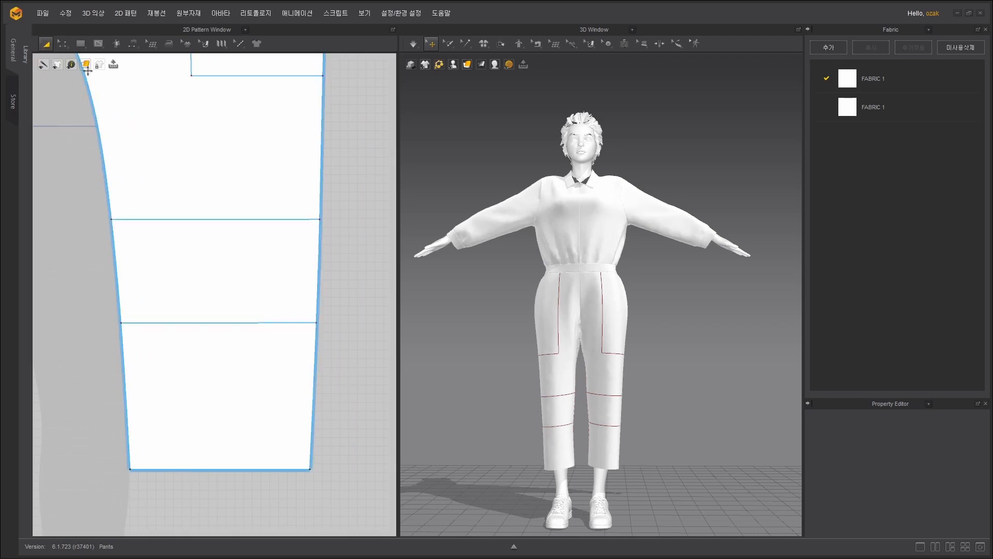
{"action": "left_click", "coordinate": [62, 43]}
{"action": "left_click", "coordinate": [214, 220]}
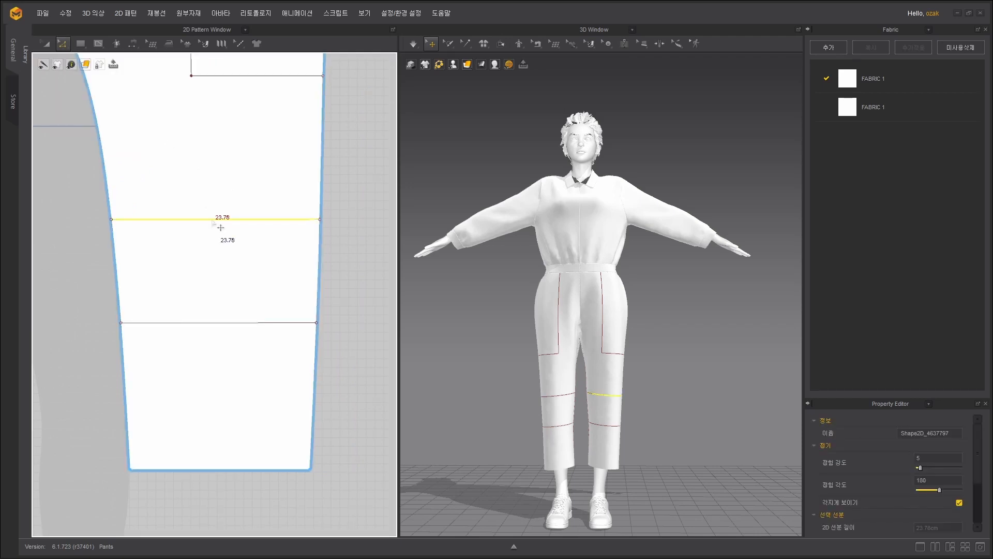
{"action": "left_click", "coordinate": [219, 326], "text": "shift"}
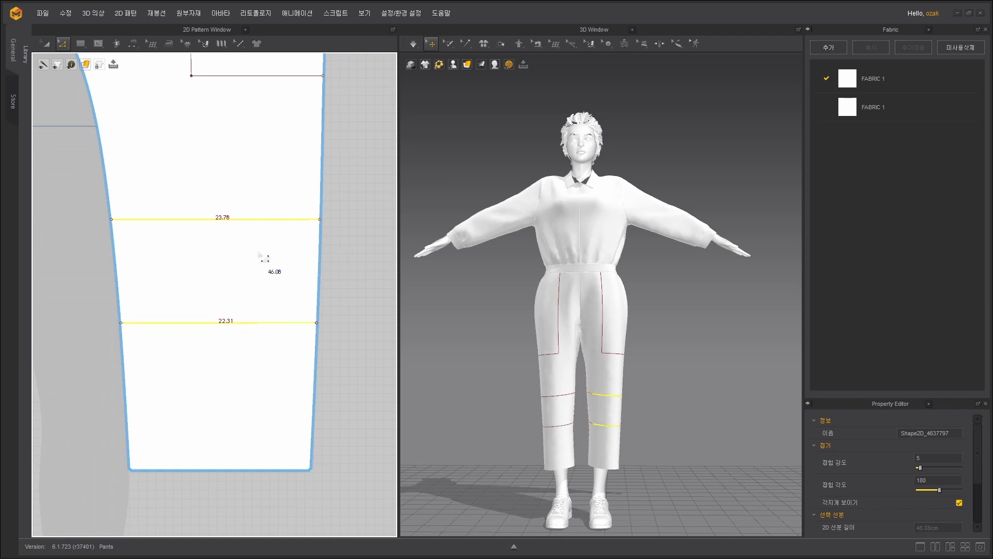
{"action": "left_click_drag", "start_coordinate": [261, 255], "coordinate": [223, 292], "text": "ctrl"}
Examine where the ends of the duplicated lines meet the inseam and side seam of the front leg.
{"action": "scroll", "coordinate": [83, 253], "scroll_direction": "up", "scroll_amount": 4}
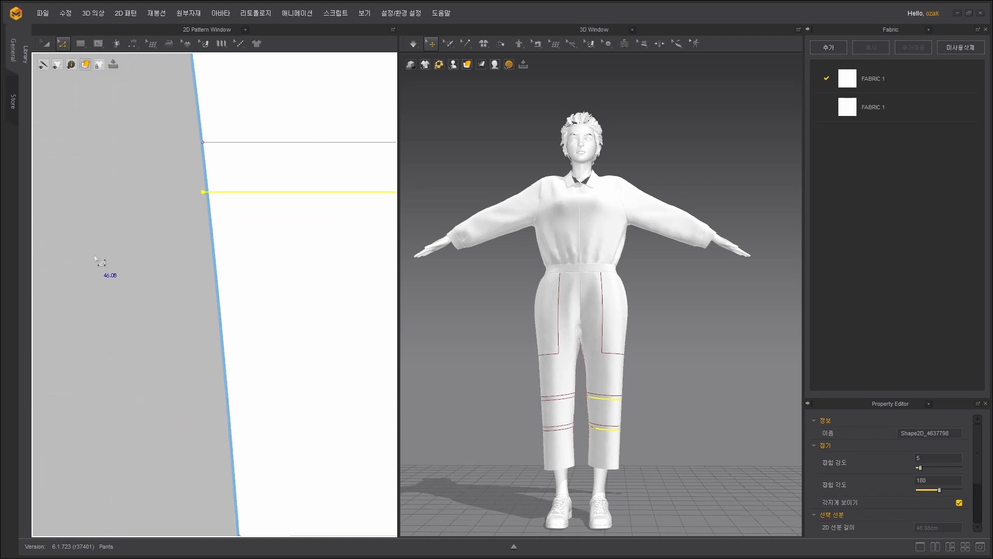
{"action": "scroll", "coordinate": [211, 207], "scroll_direction": "down", "scroll_amount": 3}
{"action": "middle_click_drag", "start_coordinate": [254, 259], "coordinate": [57, 286]}
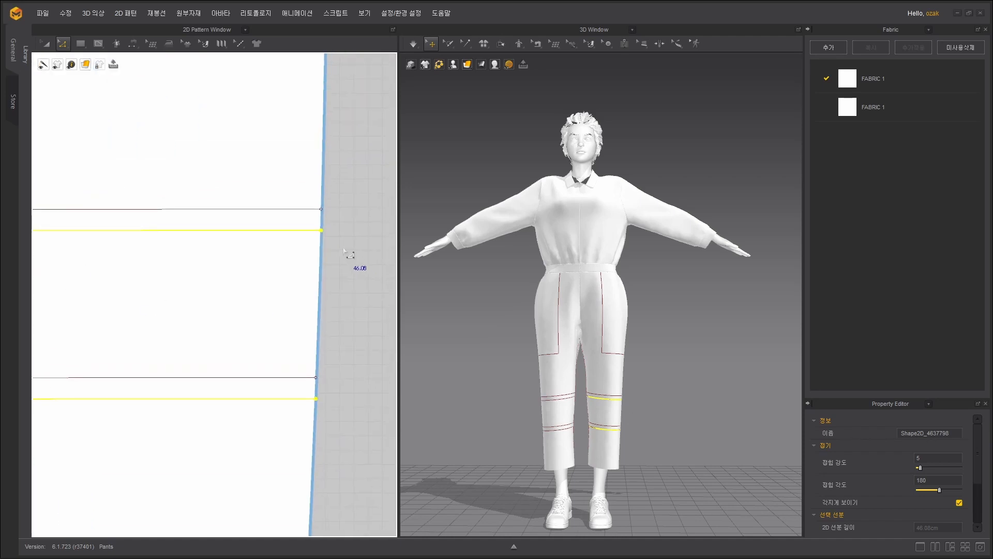
{"action": "scroll", "coordinate": [343, 245], "scroll_direction": "up", "scroll_amount": 4}
{"action": "middle_click_drag", "start_coordinate": [265, 187], "coordinate": [256, 240]}
{"action": "scroll", "coordinate": [256, 239], "scroll_direction": "up", "scroll_amount": 5}
{"action": "scroll", "coordinate": [257, 240], "scroll_direction": "down", "scroll_amount": 9}
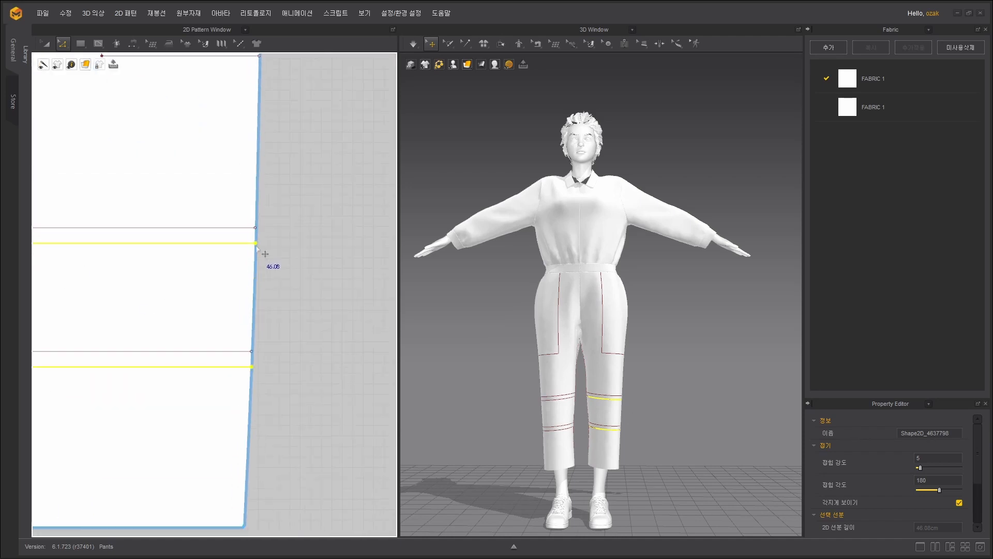
{"action": "middle_click_drag", "start_coordinate": [264, 286], "coordinate": [384, 264]}
{"action": "middle_click_drag", "start_coordinate": [255, 278], "coordinate": [246, 324]}
{"action": "scroll", "coordinate": [244, 305], "scroll_direction": "up", "scroll_amount": 5}
{"action": "scroll", "coordinate": [235, 287], "scroll_direction": "down", "scroll_amount": 4}
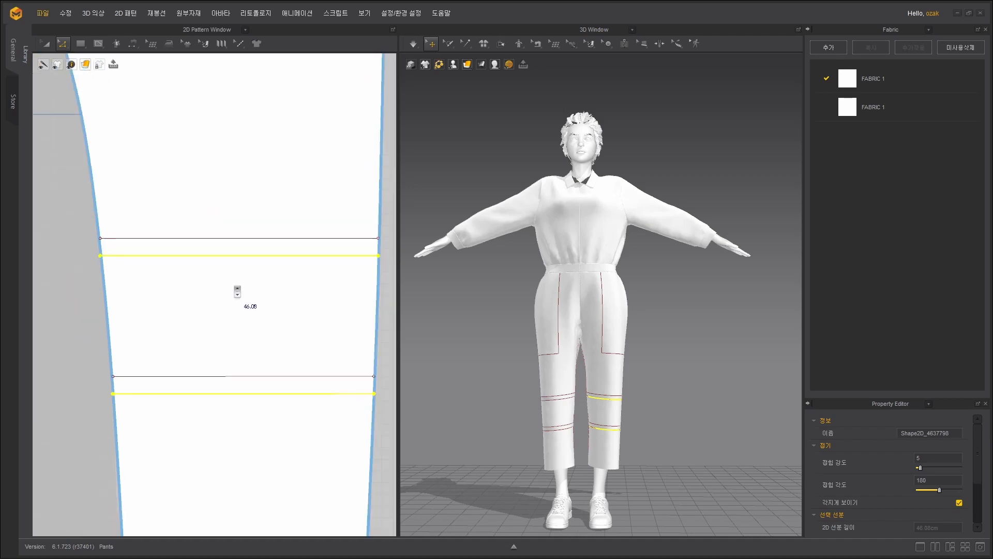
Open the align options (맞추기) for the upper duplicated line on the front leg.
{"action": "left_click", "coordinate": [234, 257]}
{"action": "right_click", "coordinate": [236, 259]}
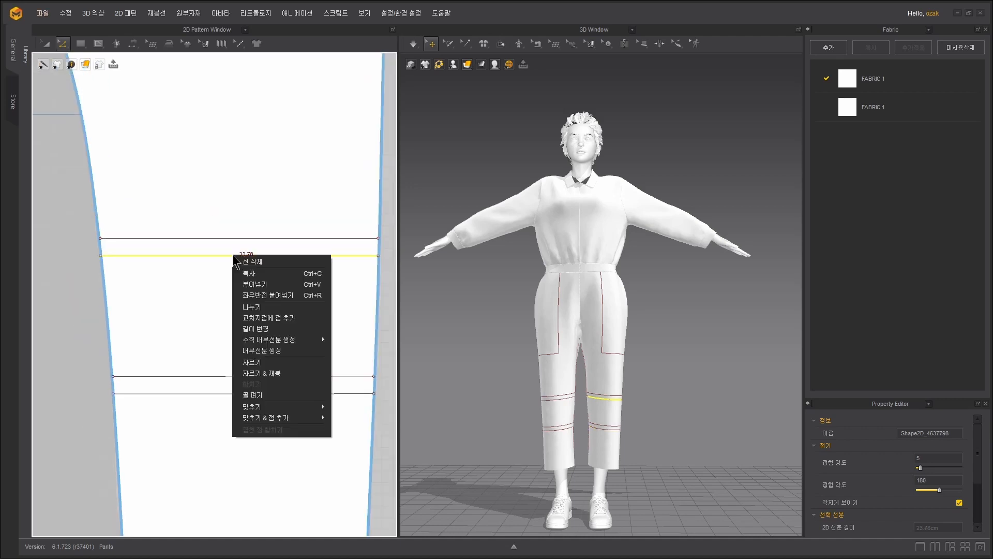
{"action": "mouse_move", "coordinate": [282, 406]}
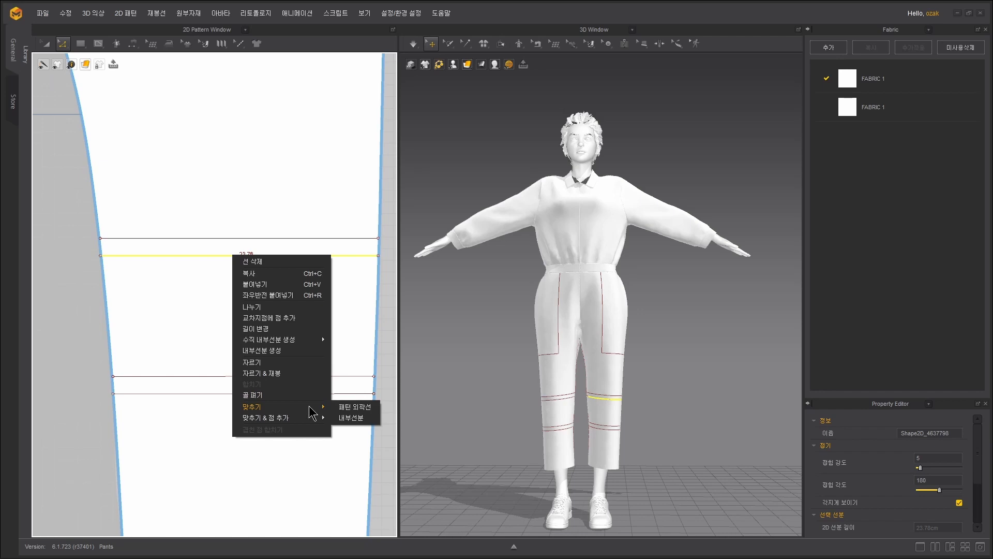
Align the lower line of each knee line pair on the front pants pattern to the pattern outline.
{"action": "left_click", "coordinate": [354, 406]}
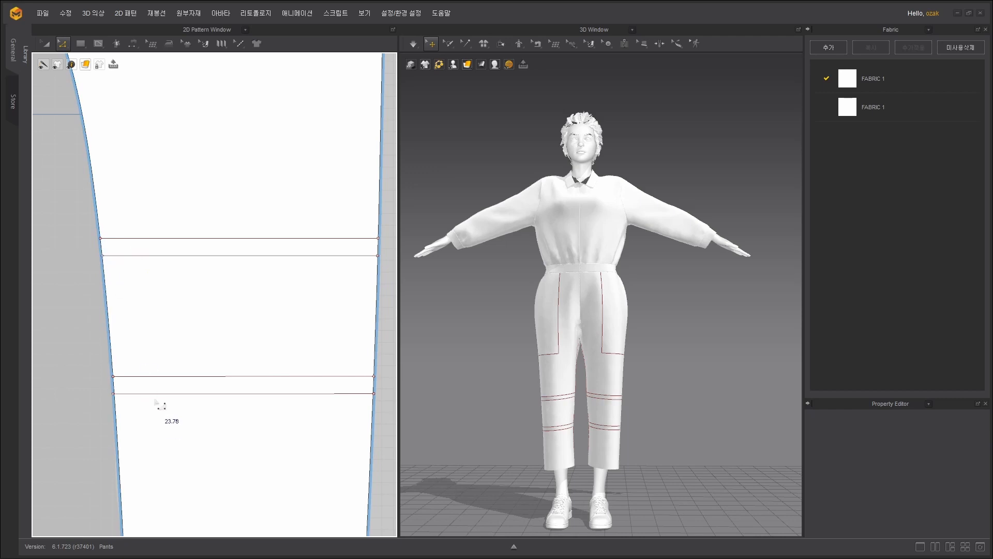
{"action": "right_click", "coordinate": [311, 395]}
{"action": "mouse_move", "coordinate": [332, 368]}
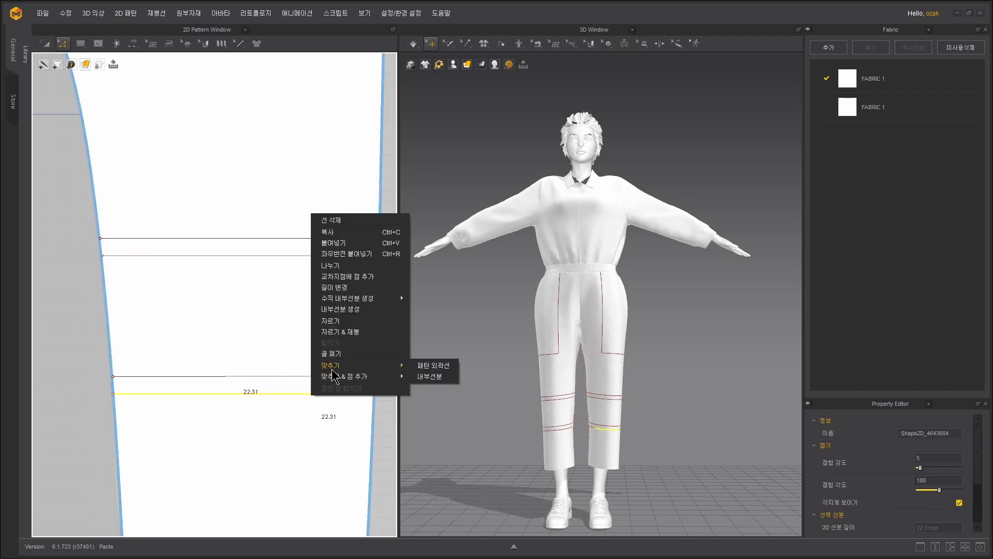
{"action": "left_click", "coordinate": [433, 365]}
Draw a diagonal internal line about 15.1 cm long from the front pants' waist edge to the side seam.
{"action": "scroll", "coordinate": [238, 361], "scroll_direction": "down", "scroll_amount": 5}
{"action": "middle_click_drag", "start_coordinate": [336, 229], "coordinate": [293, 295]}
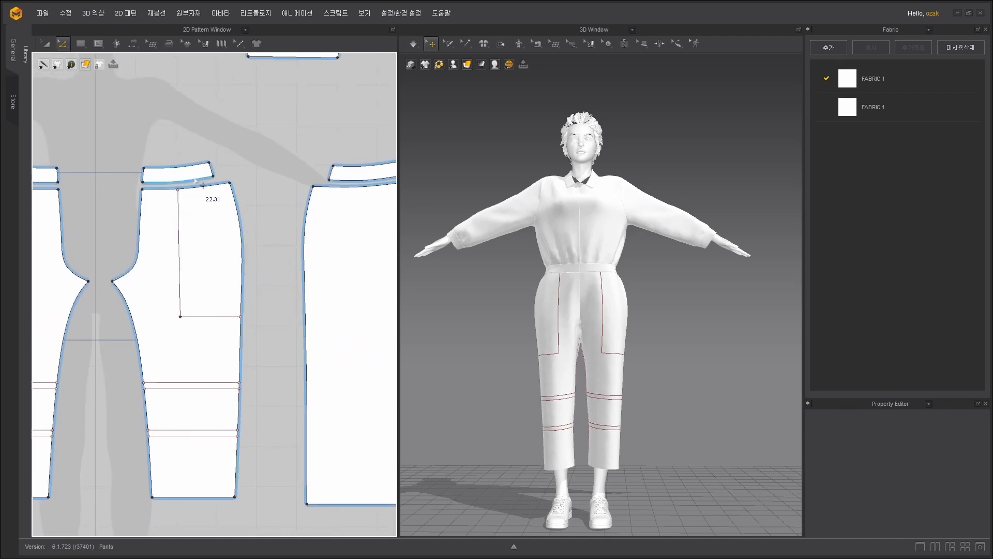
{"action": "middle_click_drag", "start_coordinate": [269, 222], "coordinate": [269, 224]}
{"action": "scroll", "coordinate": [269, 223], "scroll_direction": "up", "scroll_amount": 2}
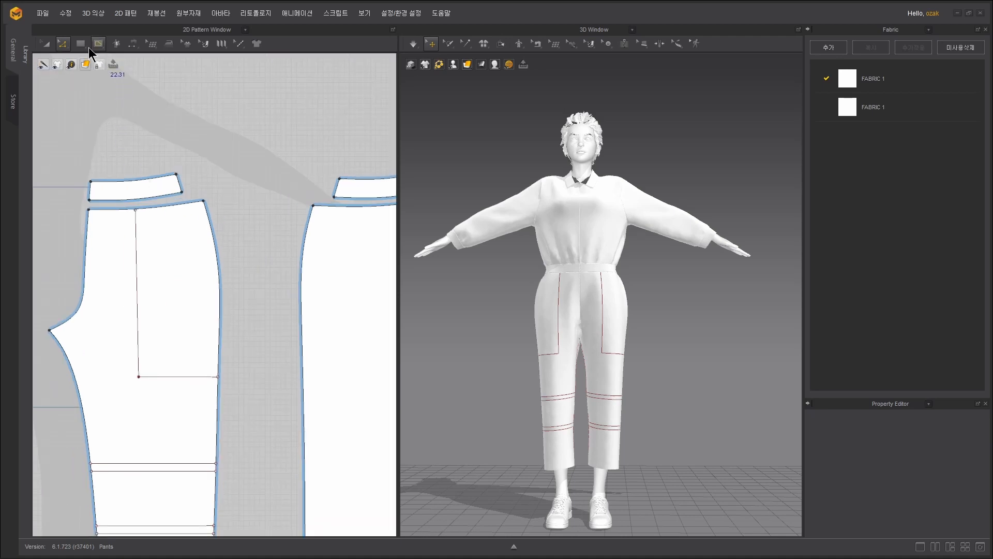
{"action": "left_click", "coordinate": [73, 46]}
{"action": "left_click", "coordinate": [95, 129]}
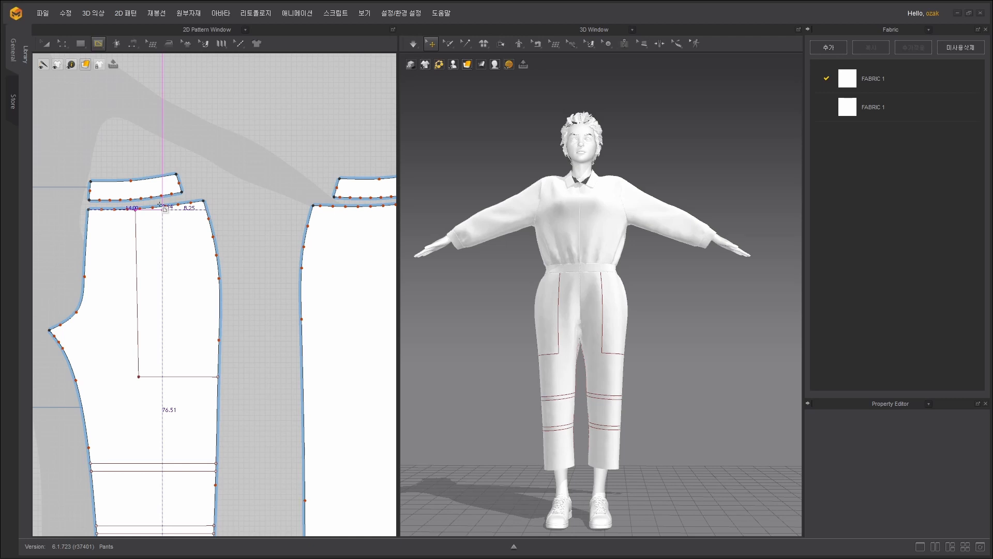
{"action": "left_click", "coordinate": [156, 208]}
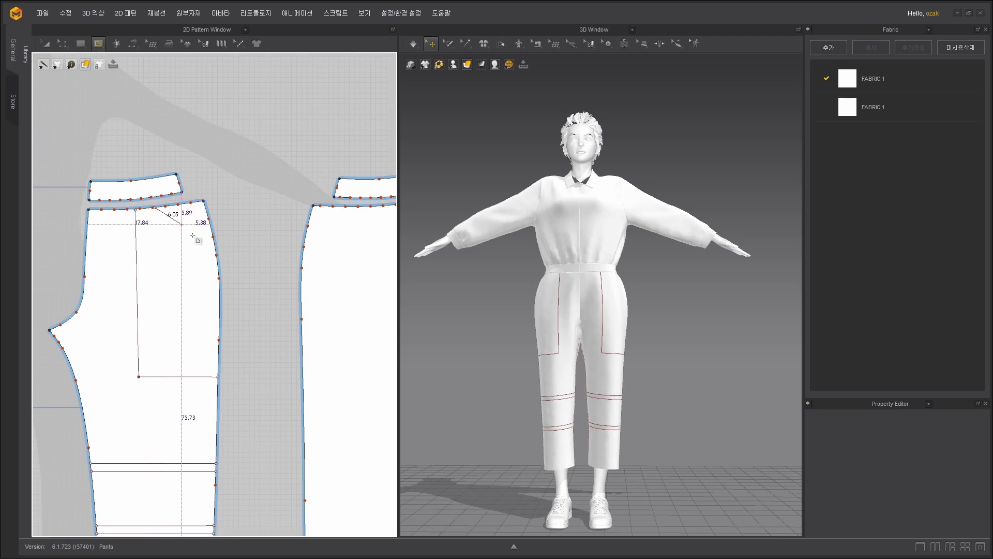
{"action": "left_click", "coordinate": [217, 256]}
{"action": "key", "text": "Return"}
Bend the diagonal pocket line down into a curve about 15.66 cm long.
{"action": "scroll", "coordinate": [233, 274], "scroll_direction": "up", "scroll_amount": 5}
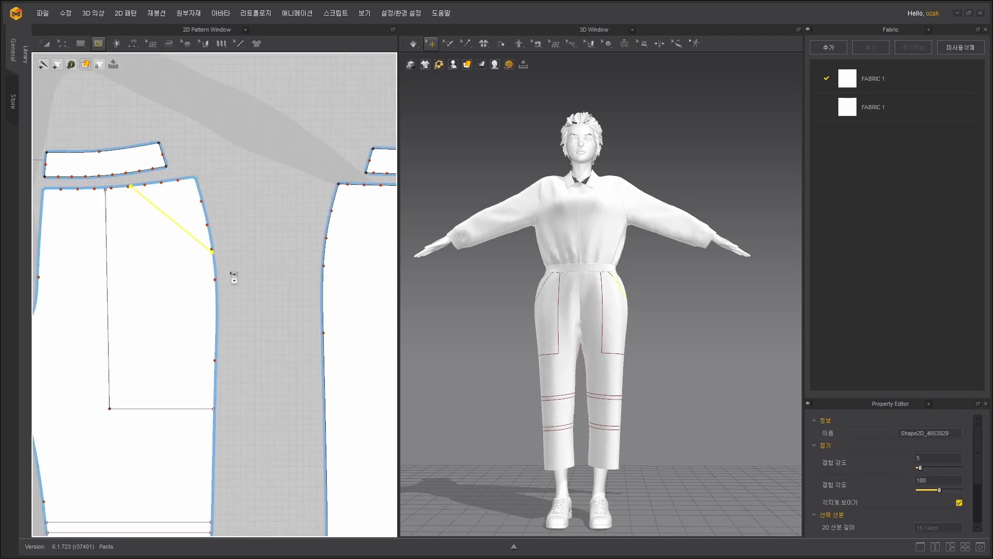
{"action": "scroll", "coordinate": [149, 159], "scroll_direction": "down", "scroll_amount": 5}
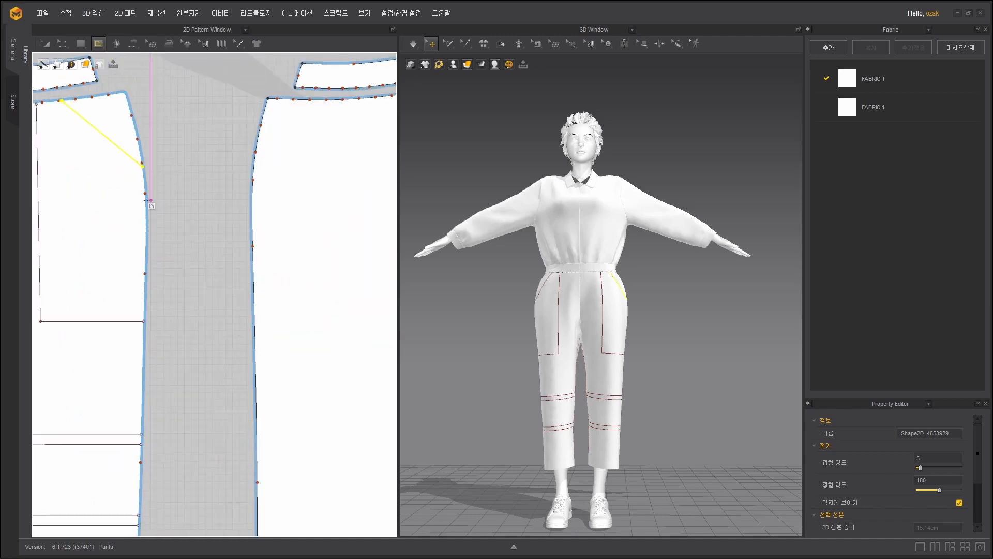
{"action": "scroll", "coordinate": [161, 259], "scroll_direction": "up", "scroll_amount": 5}
{"action": "scroll", "coordinate": [160, 260], "scroll_direction": "down", "scroll_amount": 5}
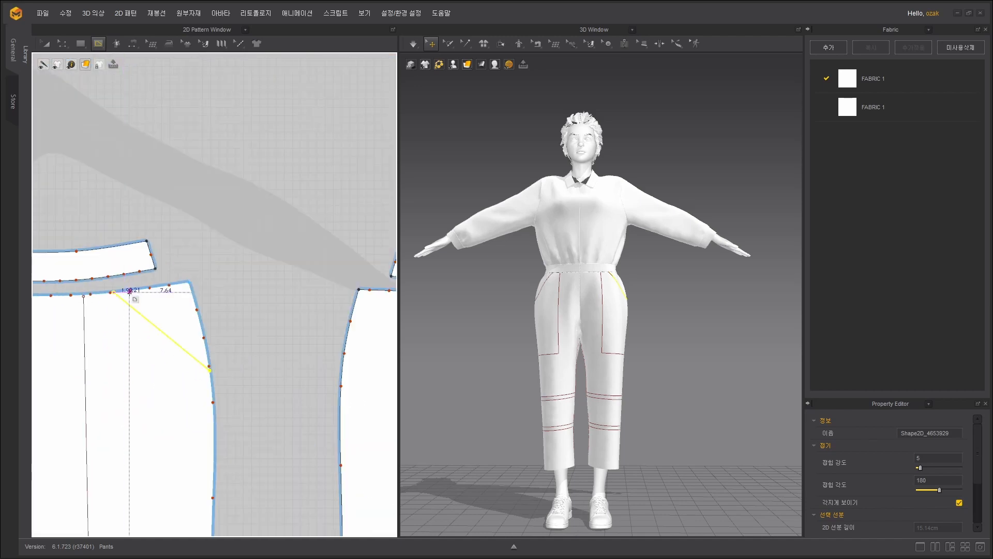
{"action": "scroll", "coordinate": [226, 207], "scroll_direction": "up", "scroll_amount": 3}
{"action": "scroll", "coordinate": [227, 207], "scroll_direction": "up", "scroll_amount": 4}
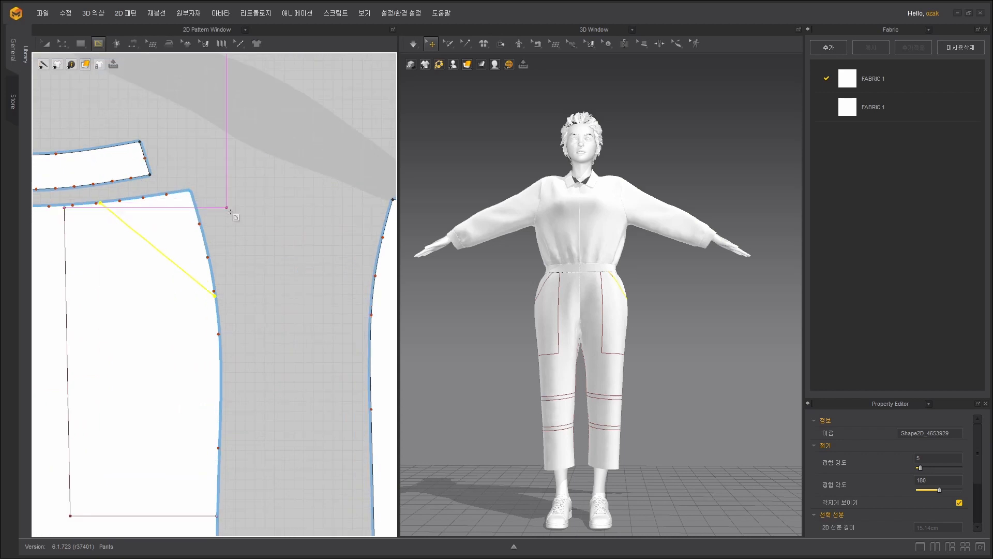
{"action": "scroll", "coordinate": [295, 214], "scroll_direction": "down", "scroll_amount": 3}
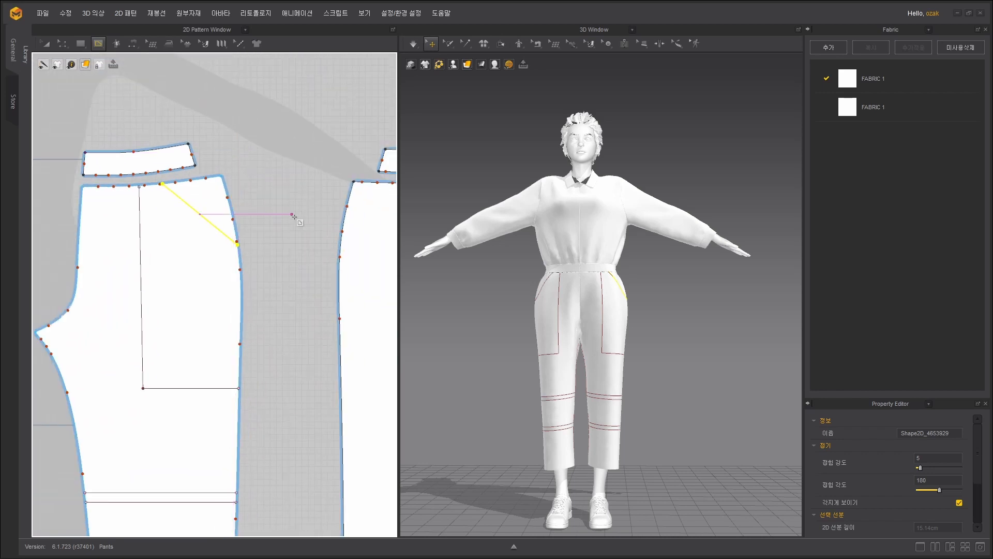
{"action": "scroll", "coordinate": [301, 221], "scroll_direction": "up", "scroll_amount": 1}
{"action": "left_click_drag", "start_coordinate": [62, 44], "coordinate": [82, 103]}
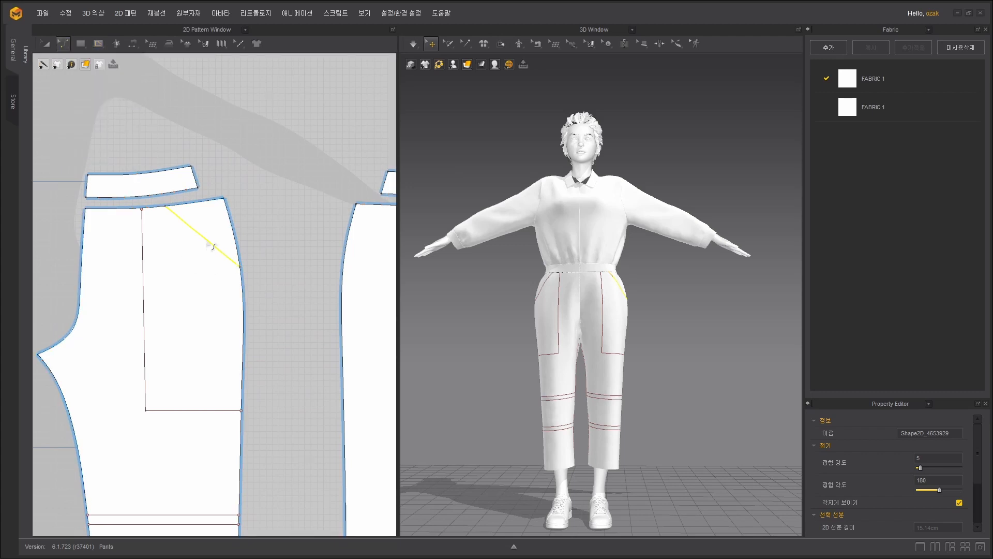
{"action": "left_click_drag", "start_coordinate": [212, 244], "coordinate": [204, 256]}
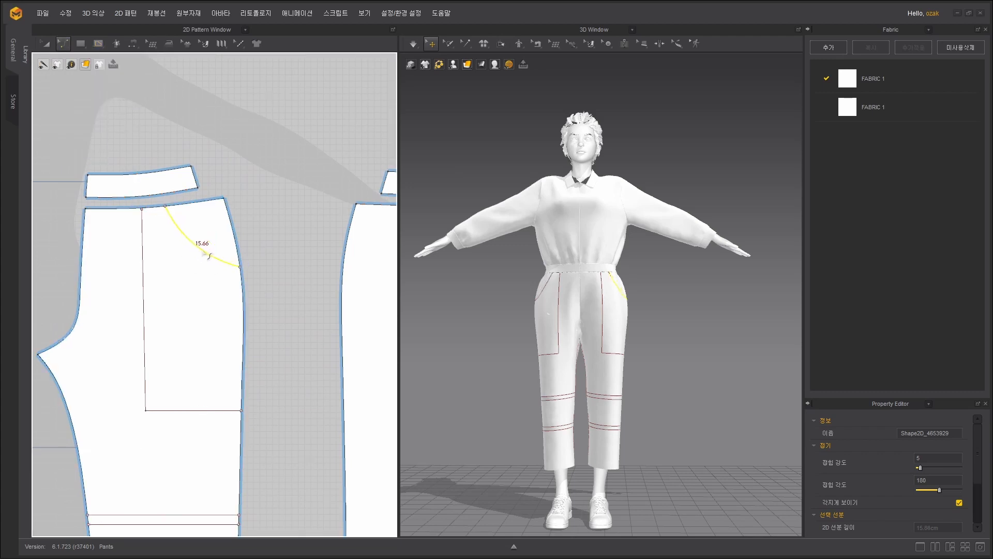
Move the pocket curve's side-seam end point higher up along the side seam.
{"action": "right_click_drag", "start_coordinate": [690, 282], "coordinate": [618, 303]}
{"action": "scroll", "coordinate": [617, 301], "scroll_direction": "up", "scroll_amount": 5}
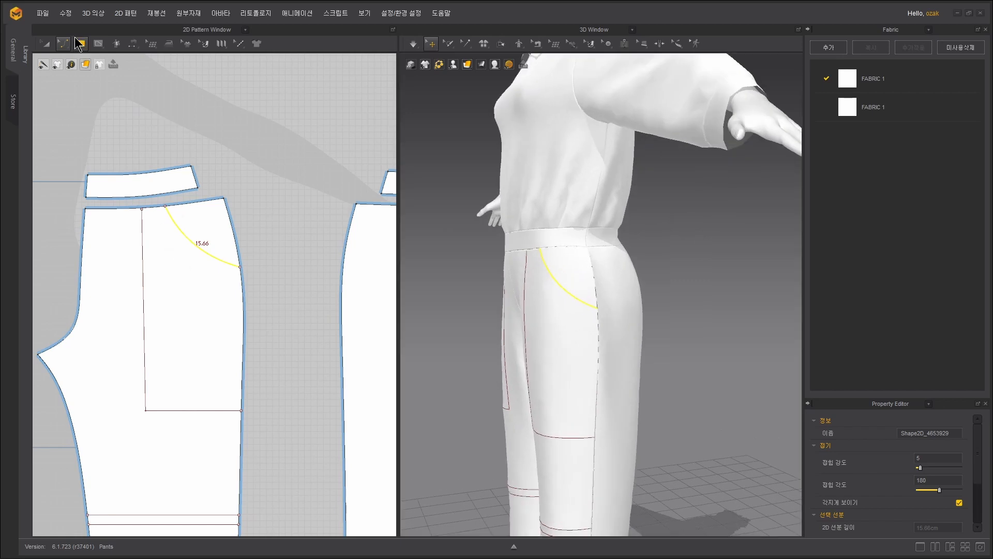
{"action": "left_click", "coordinate": [67, 48]}
{"action": "left_click", "coordinate": [71, 67]}
{"action": "scroll", "coordinate": [240, 270], "scroll_direction": "up", "scroll_amount": 6}
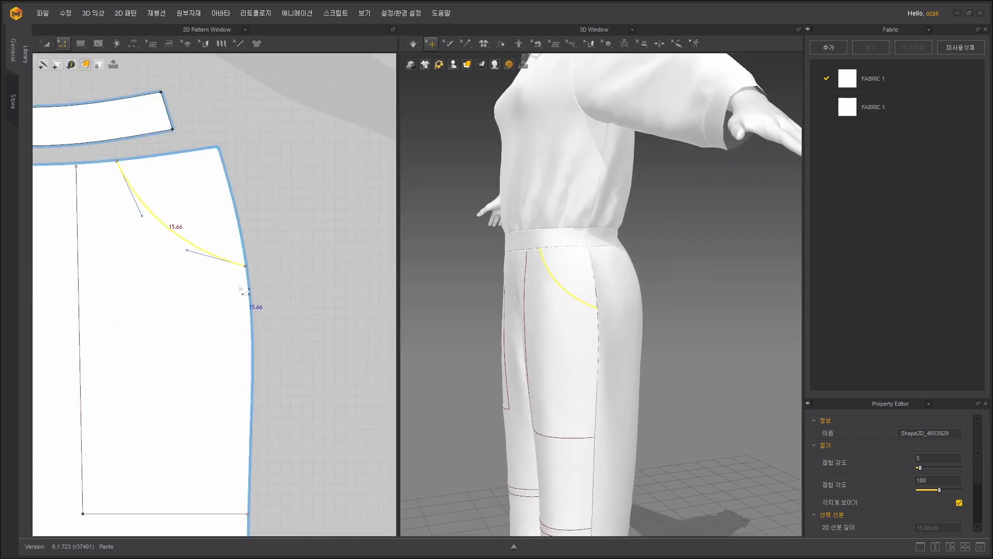
{"action": "left_click", "coordinate": [238, 260]}
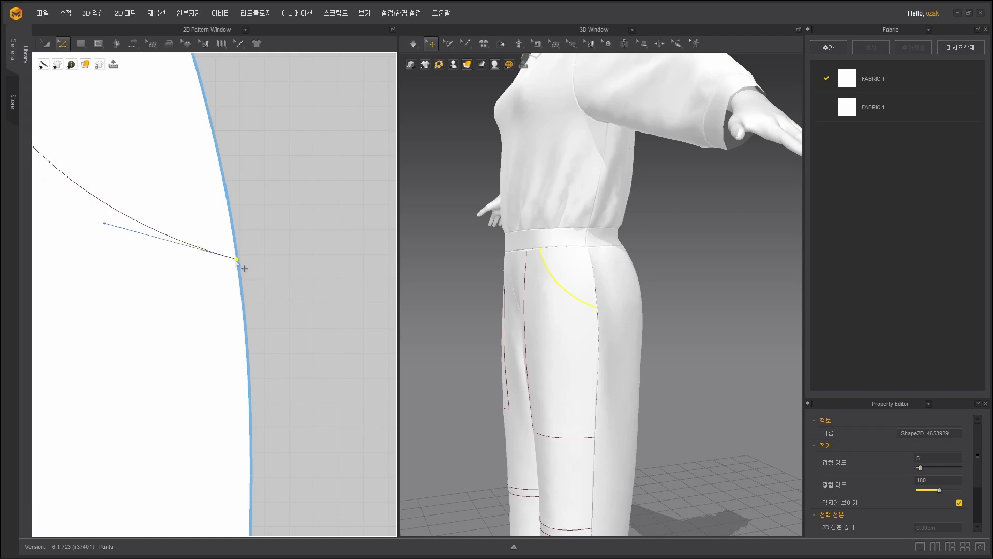
{"action": "scroll", "coordinate": [242, 266], "scroll_direction": "down", "scroll_amount": 6}
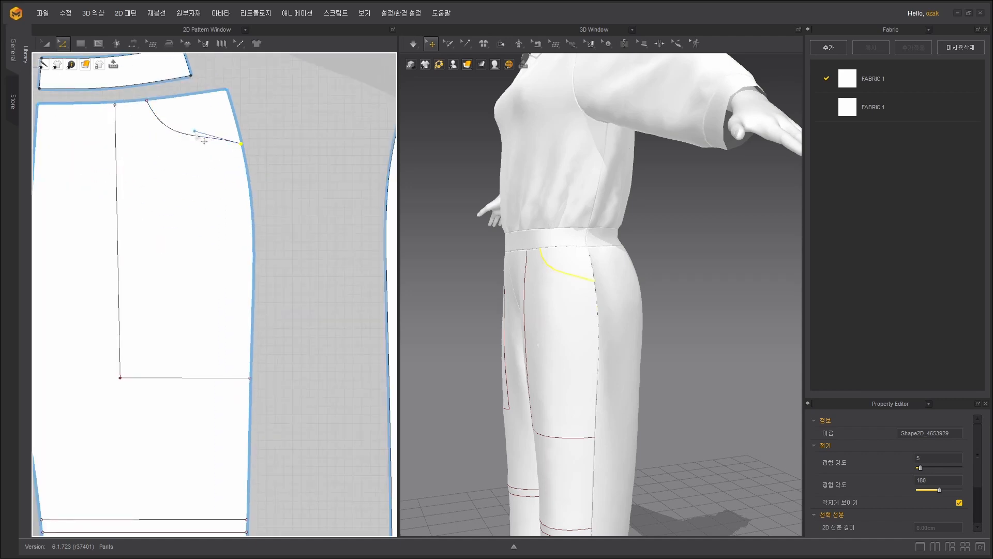
Reshape the pocket opening with its curve handles into a smooth curve about 12.93 cm long.
{"action": "left_click_drag", "start_coordinate": [195, 131], "coordinate": [204, 150]}
{"action": "scroll", "coordinate": [268, 137], "scroll_direction": "up", "scroll_amount": 3}
{"action": "right_click_drag", "start_coordinate": [489, 285], "coordinate": [580, 270]}
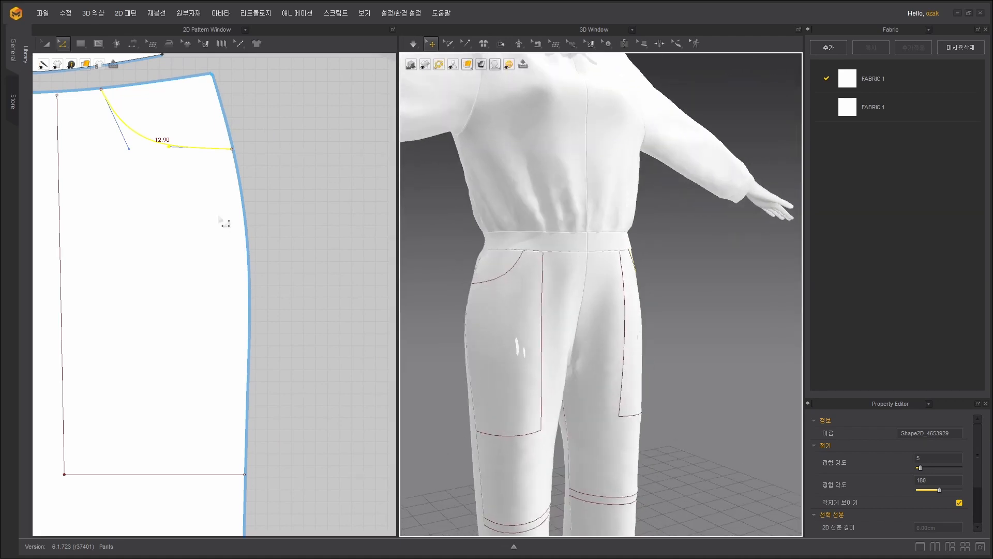
{"action": "scroll", "coordinate": [207, 124], "scroll_direction": "up", "scroll_amount": 3}
{"action": "left_click_drag", "start_coordinate": [130, 187], "coordinate": [140, 196]}
Align the upper end point of the vertical cargo pocket line to the pattern outline at the waist edge.
{"action": "scroll", "coordinate": [211, 212], "scroll_direction": "down", "scroll_amount": 6}
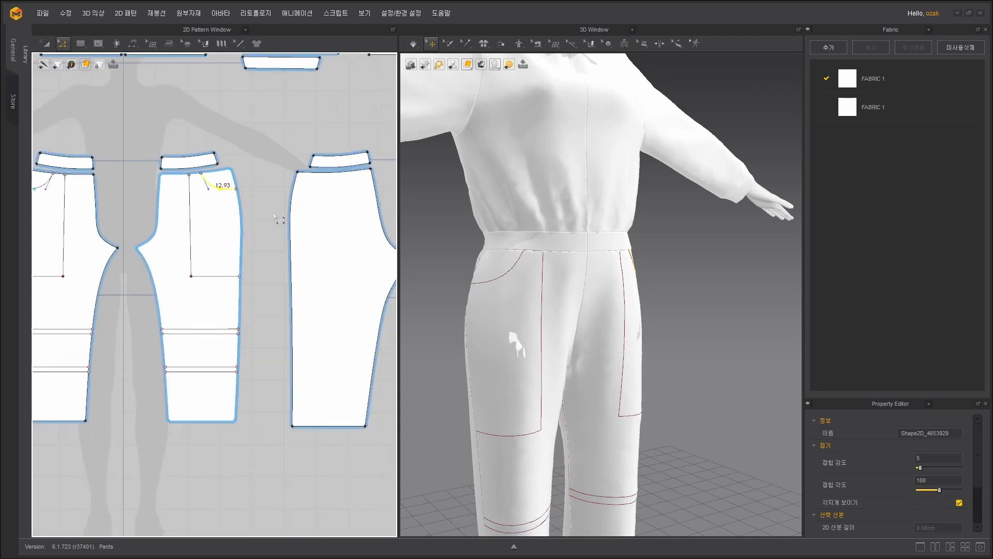
{"action": "scroll", "coordinate": [240, 251], "scroll_direction": "up", "scroll_amount": 5}
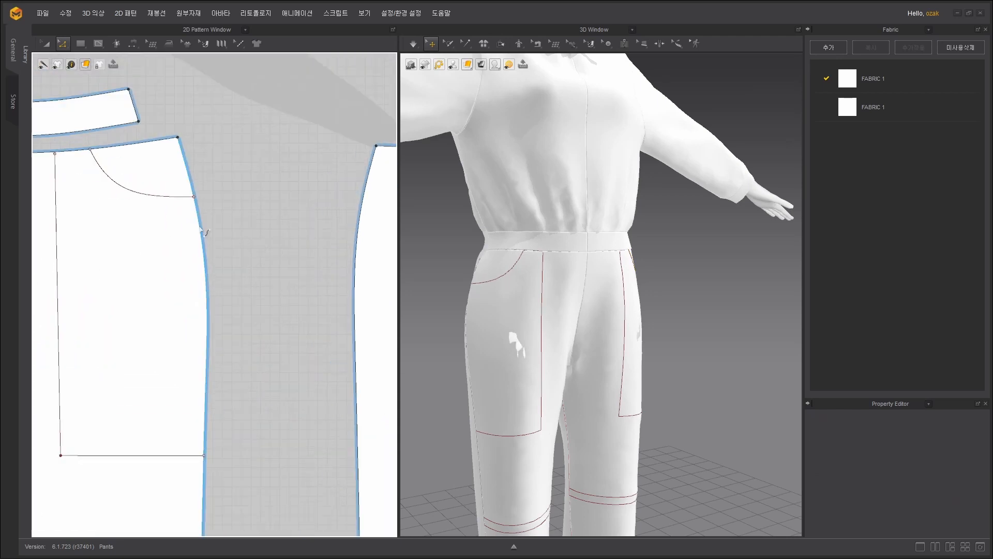
{"action": "scroll", "coordinate": [323, 356], "scroll_direction": "up", "scroll_amount": 2}
{"action": "scroll", "coordinate": [110, 238], "scroll_direction": "up", "scroll_amount": 3}
{"action": "middle_click_drag", "start_coordinate": [111, 238], "coordinate": [148, 319]}
{"action": "left_click", "coordinate": [206, 357]}
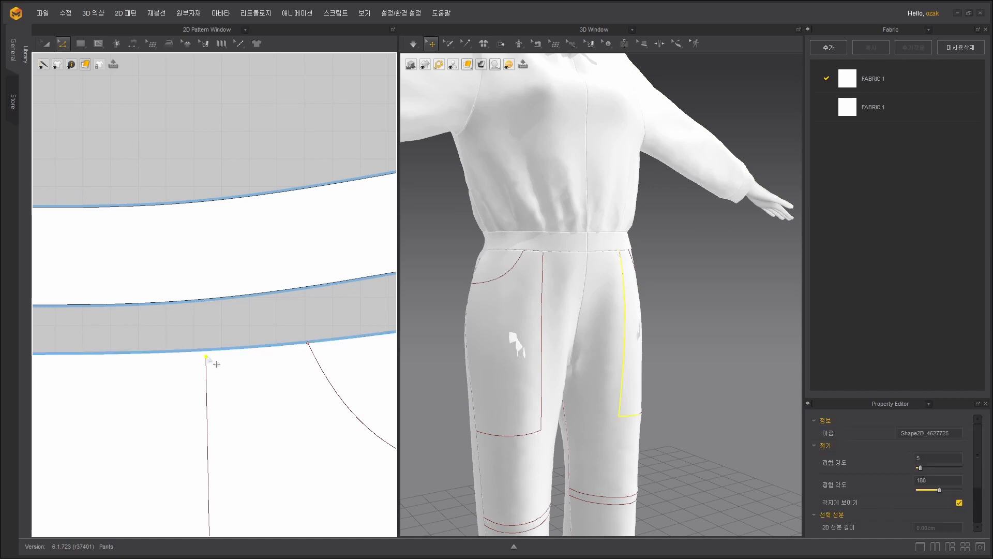
{"action": "right_click", "coordinate": [206, 356]}
{"action": "mouse_move", "coordinate": [234, 389]}
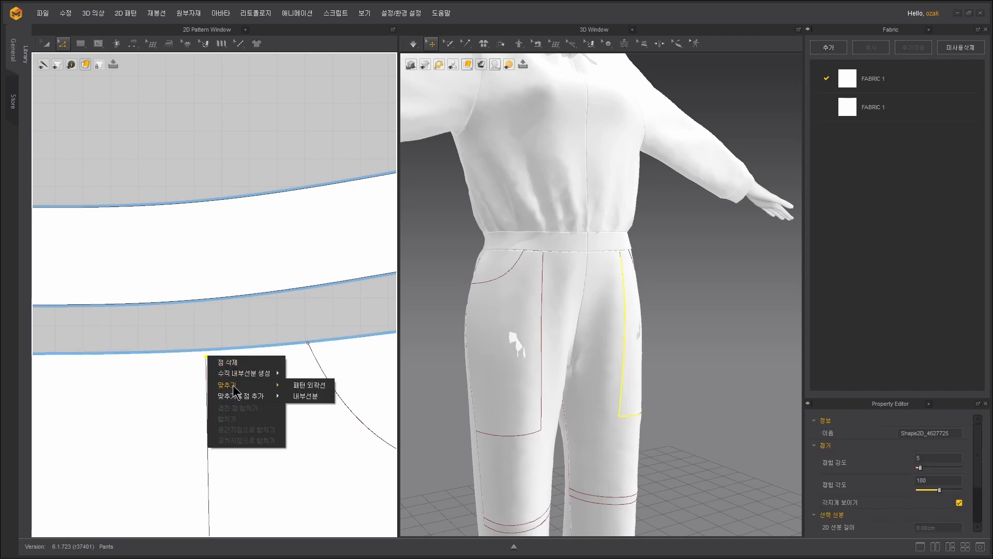
{"action": "left_click", "coordinate": [315, 389]}
Draw a slanted internal line about 5.82 cm long between the vertical pocket line and the pocket curve.
{"action": "scroll", "coordinate": [289, 331], "scroll_direction": "down", "scroll_amount": 10}
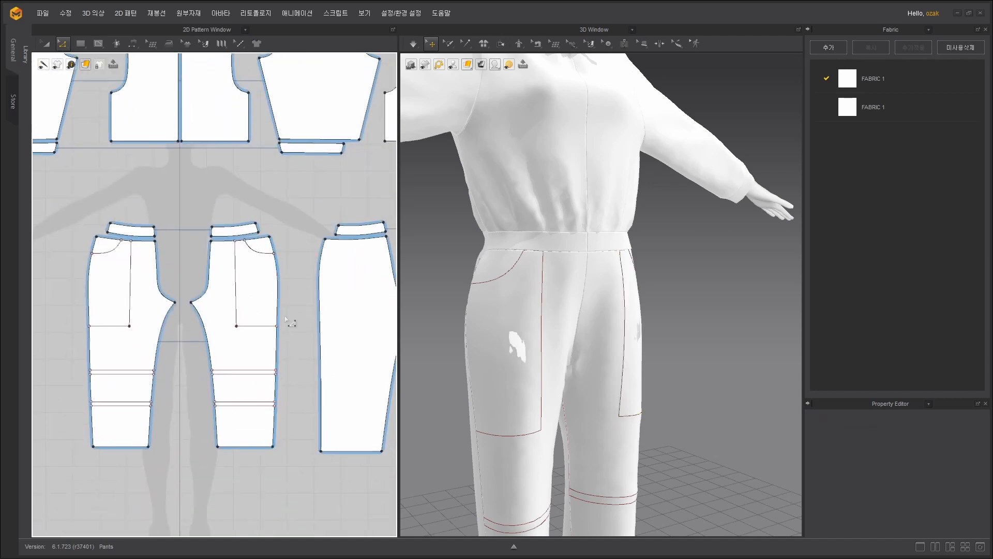
{"action": "scroll", "coordinate": [287, 324], "scroll_direction": "up", "scroll_amount": 6}
{"action": "scroll", "coordinate": [293, 321], "scroll_direction": "down", "scroll_amount": 3}
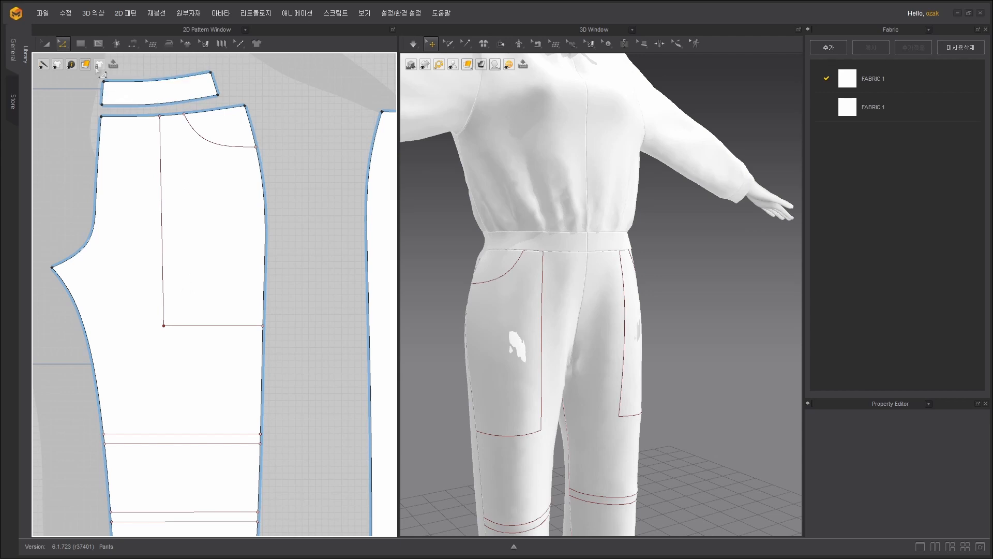
{"action": "left_click", "coordinate": [98, 44]}
{"action": "left_click", "coordinate": [112, 61]}
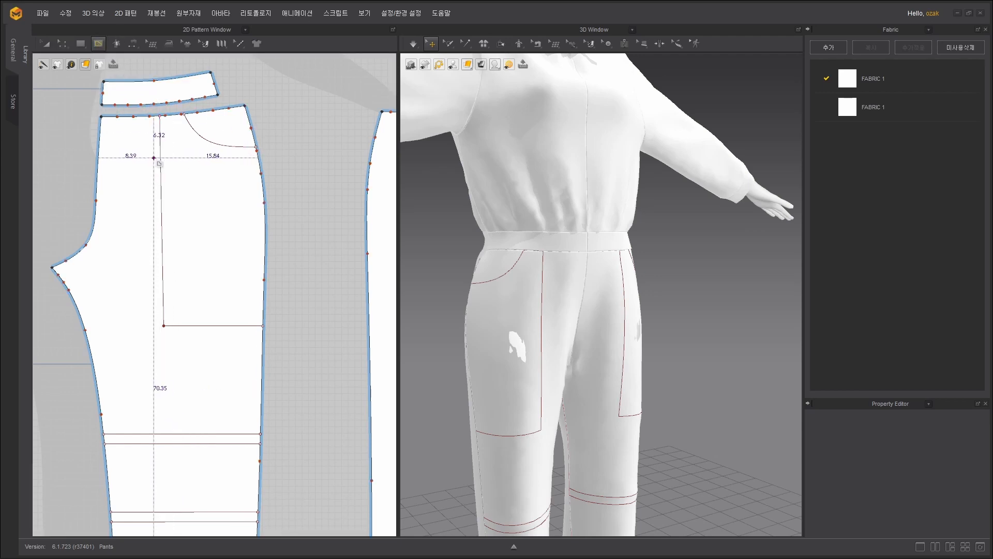
{"action": "left_click", "coordinate": [163, 156]}
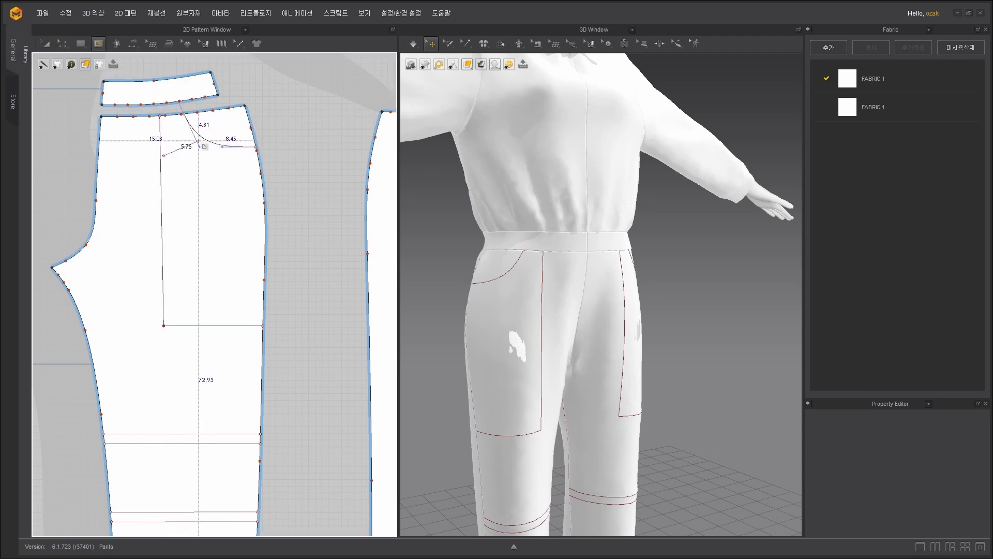
{"action": "left_click", "coordinate": [199, 140]}
{"action": "key", "text": "Return"}
Align both ends of the slanted line to the neighbouring internal lines.
{"action": "scroll", "coordinate": [256, 138], "scroll_direction": "up", "scroll_amount": 5}
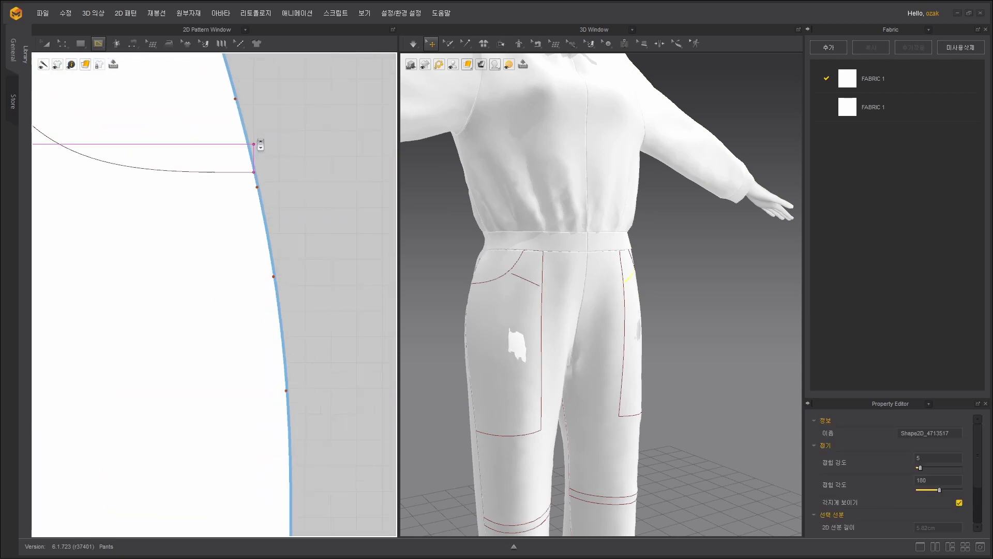
{"action": "scroll", "coordinate": [256, 144], "scroll_direction": "down", "scroll_amount": 5}
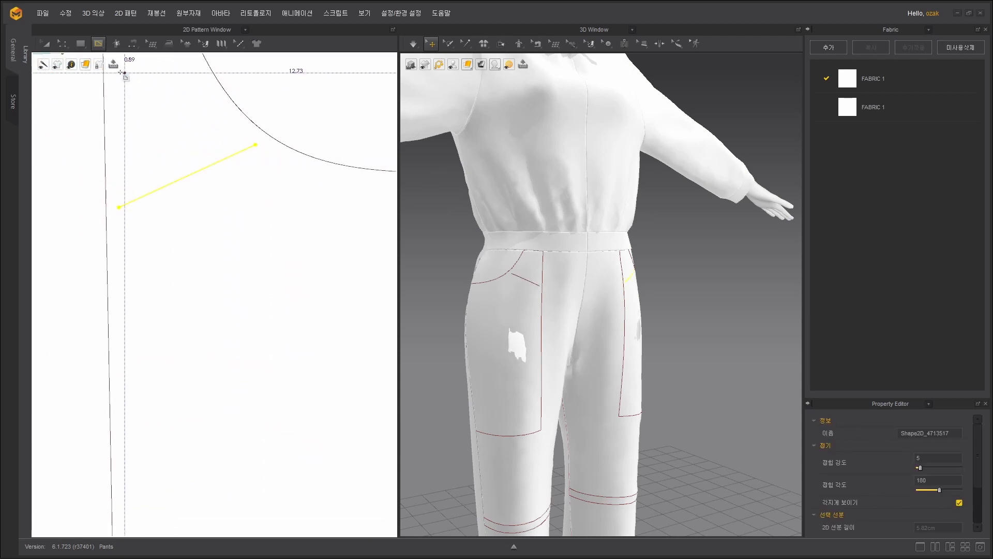
{"action": "left_click", "coordinate": [63, 43]}
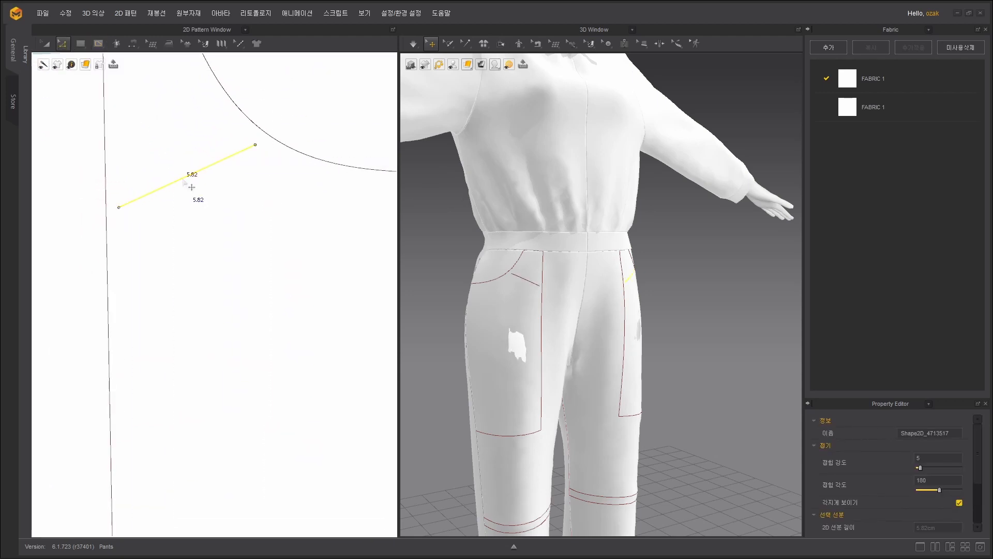
{"action": "right_click", "coordinate": [184, 167]}
{"action": "left_click", "coordinate": [163, 186]}
{"action": "right_click", "coordinate": [162, 185]}
{"action": "mouse_move", "coordinate": [185, 327]}
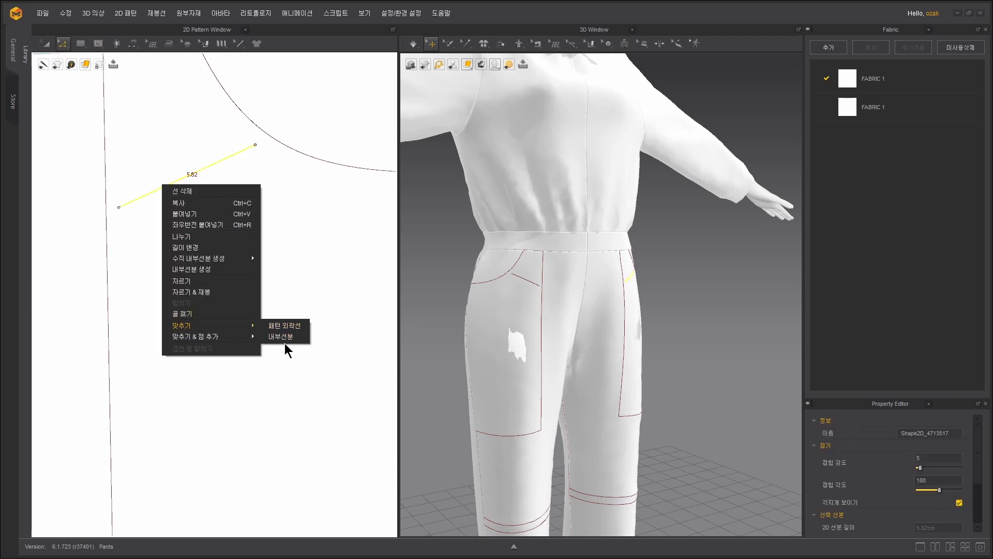
{"action": "left_click", "coordinate": [281, 338]}
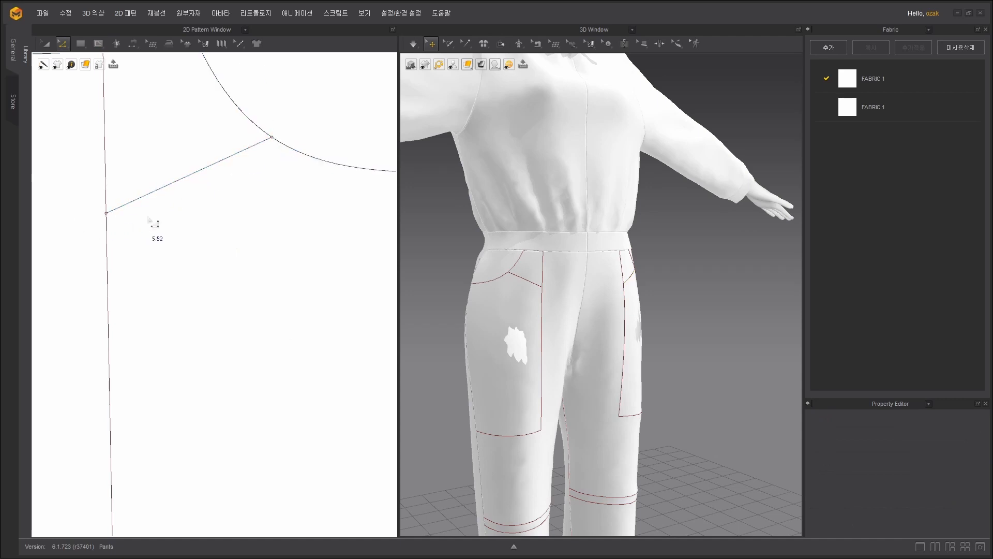
Delete the slanted line between the vertical pocket line and the pocket curve.
{"action": "left_click", "coordinate": [164, 197]}
{"action": "key", "text": "Delete"}
{"action": "scroll", "coordinate": [214, 225], "scroll_direction": "down", "scroll_amount": 5}
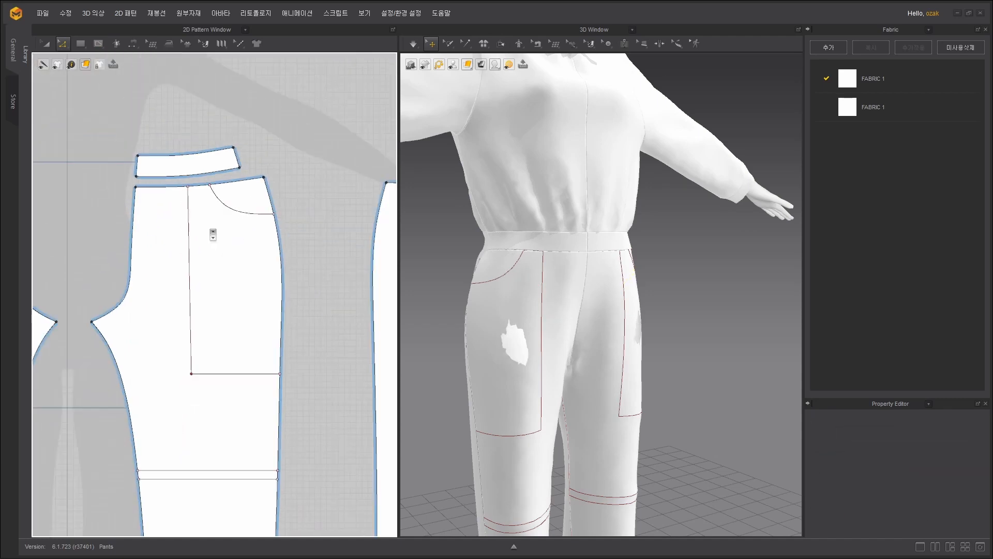
{"action": "scroll", "coordinate": [248, 296], "scroll_direction": "down", "scroll_amount": 3}
{"action": "scroll", "coordinate": [703, 355], "scroll_direction": "down", "scroll_amount": 6}
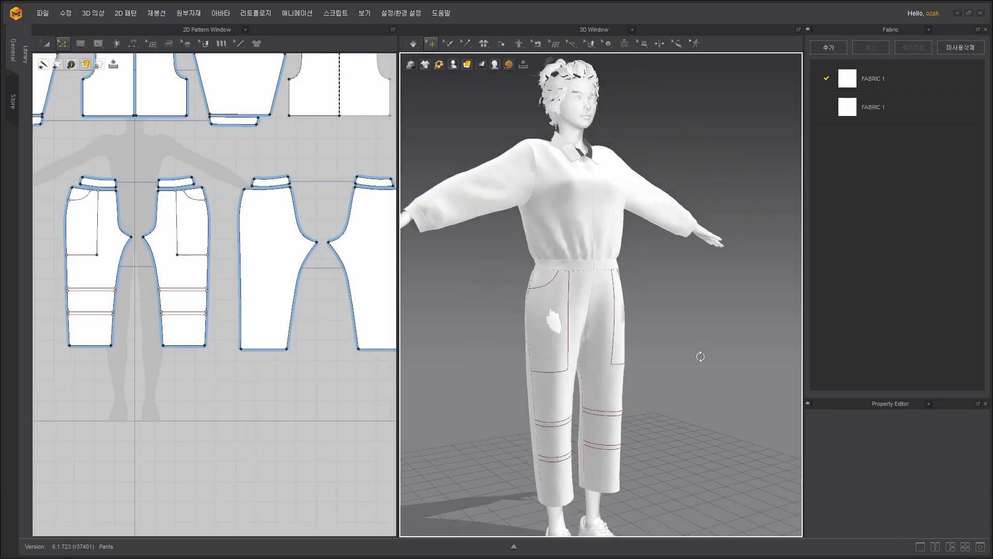
{"action": "right_click_drag", "start_coordinate": [656, 358], "coordinate": [629, 279]}
{"action": "scroll", "coordinate": [184, 188], "scroll_direction": "up", "scroll_amount": 3}
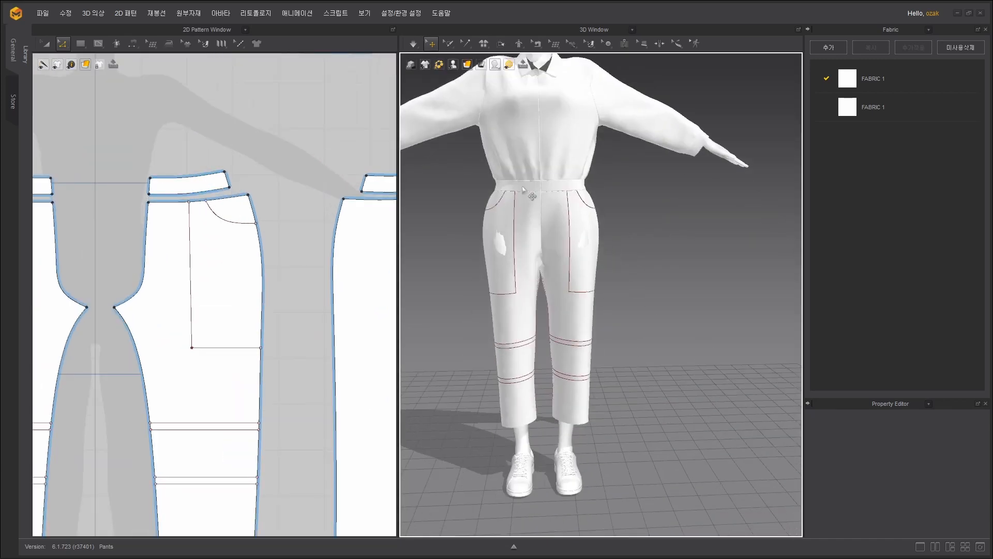
{"action": "right_click_drag", "start_coordinate": [523, 188], "coordinate": [531, 222]}
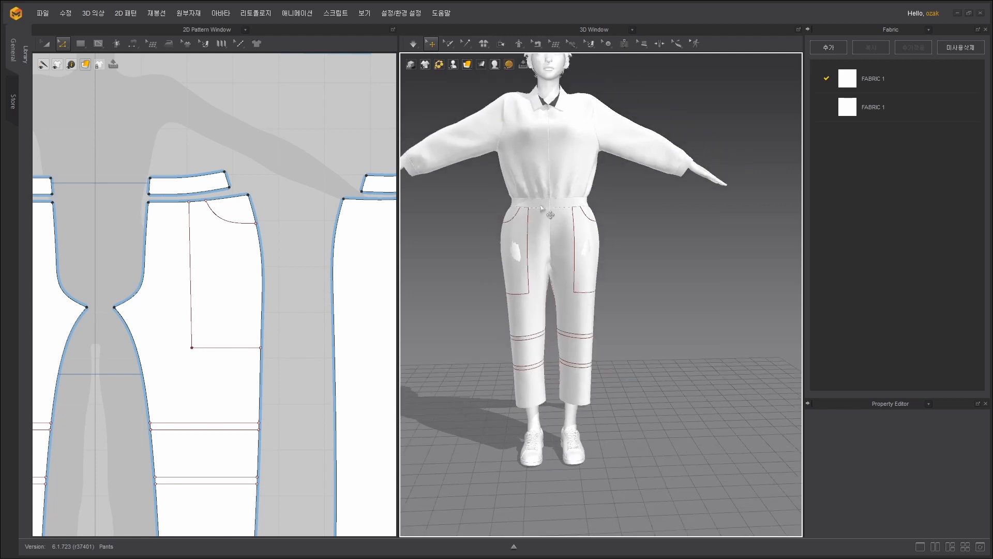
Raise the upper edges of the front and back waistband patterns slightly to make the waistband taller.
{"action": "mouse_move", "coordinate": [659, 205]}
{"action": "right_mouse_down"}
{"action": "mouse_move", "coordinate": [734, 212]}
{"action": "mouse_move", "coordinate": [659, 217]}
{"action": "right_mouse_up"}
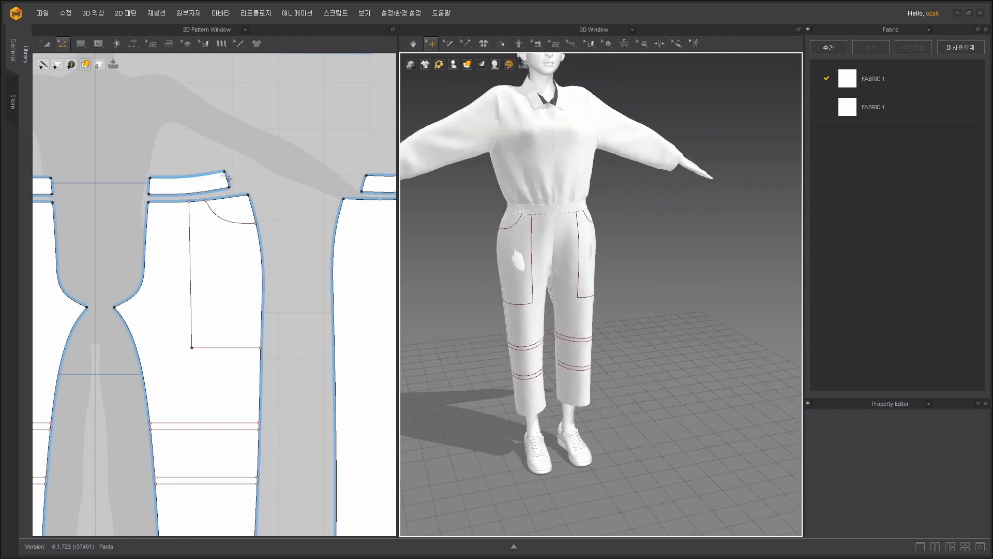
{"action": "scroll", "coordinate": [228, 179], "scroll_direction": "down", "scroll_amount": 6}
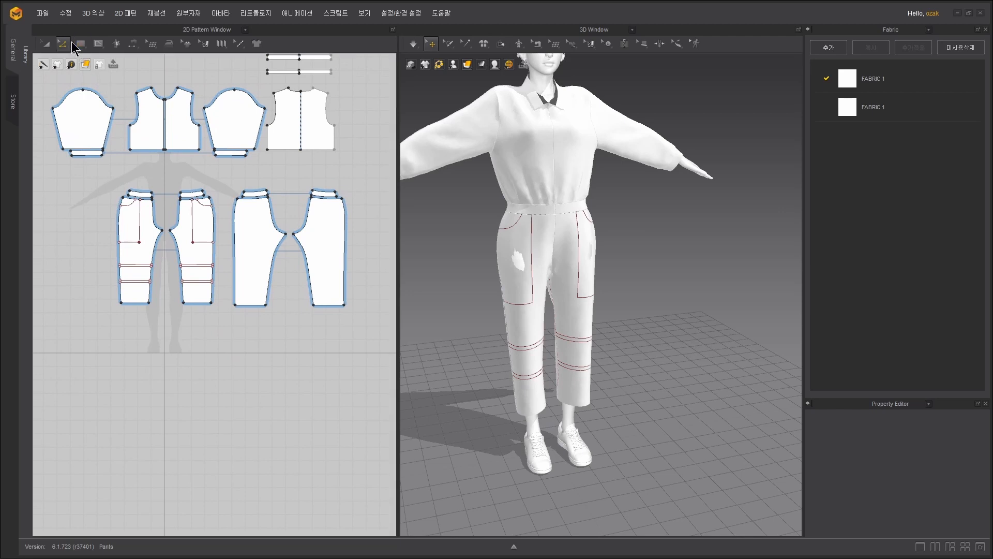
{"action": "scroll", "coordinate": [132, 137], "scroll_direction": "up", "scroll_amount": 4}
{"action": "left_click", "coordinate": [165, 260]}
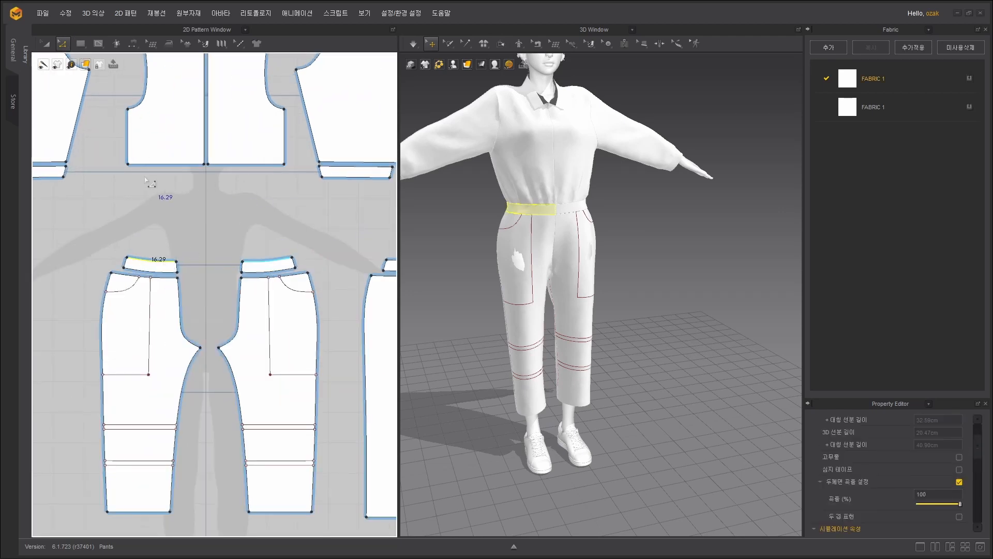
{"action": "middle_click_drag", "start_coordinate": [302, 220], "coordinate": [162, 202]}
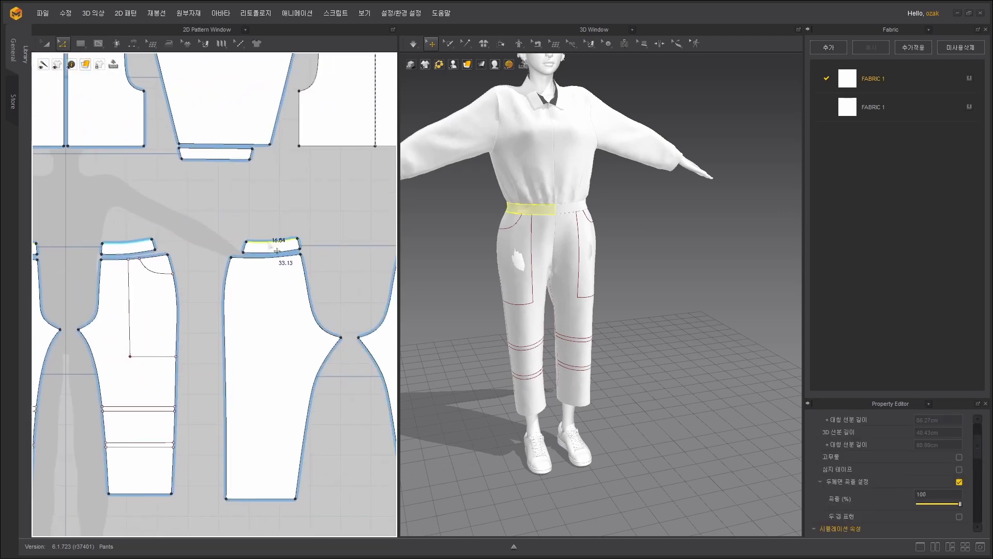
{"action": "left_click_drag", "start_coordinate": [269, 243], "coordinate": [269, 237], "text": "shift"}
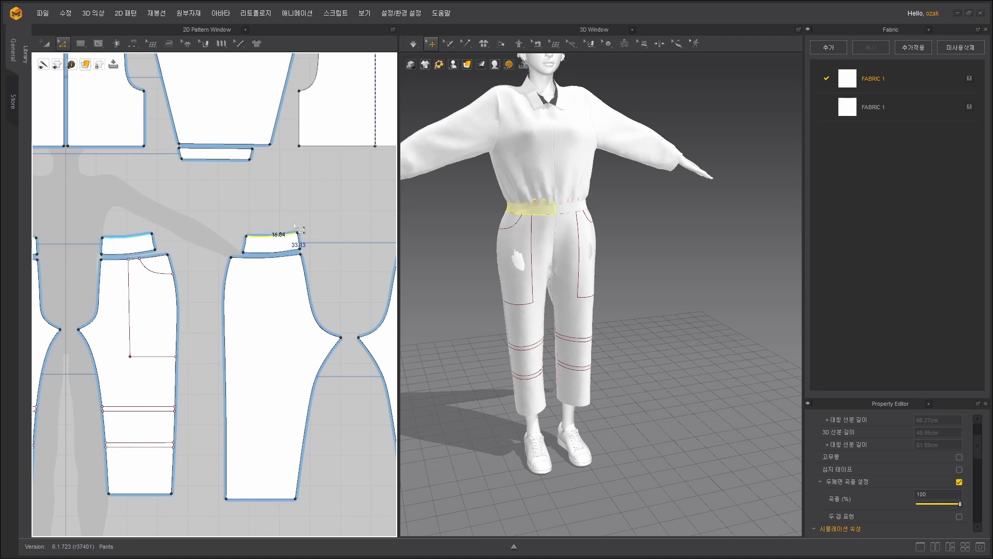
Simulate the garment and pull the pants fabric upward at the hip to settle the taller waistband on the avatar.
{"action": "left_click", "coordinate": [413, 44]}
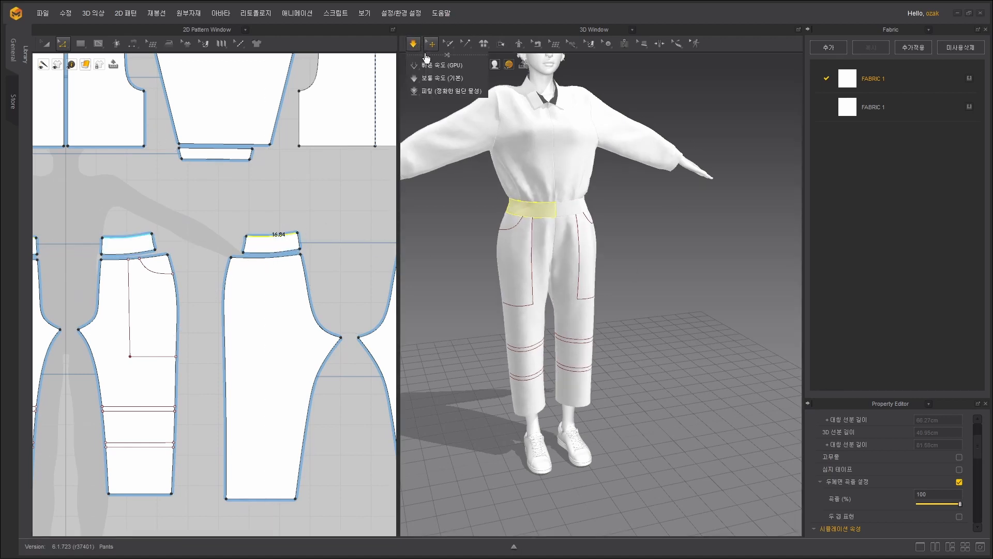
{"action": "left_click_drag", "start_coordinate": [513, 241], "coordinate": [529, 178]}
{"action": "right_click_drag", "start_coordinate": [643, 266], "coordinate": [653, 221]}
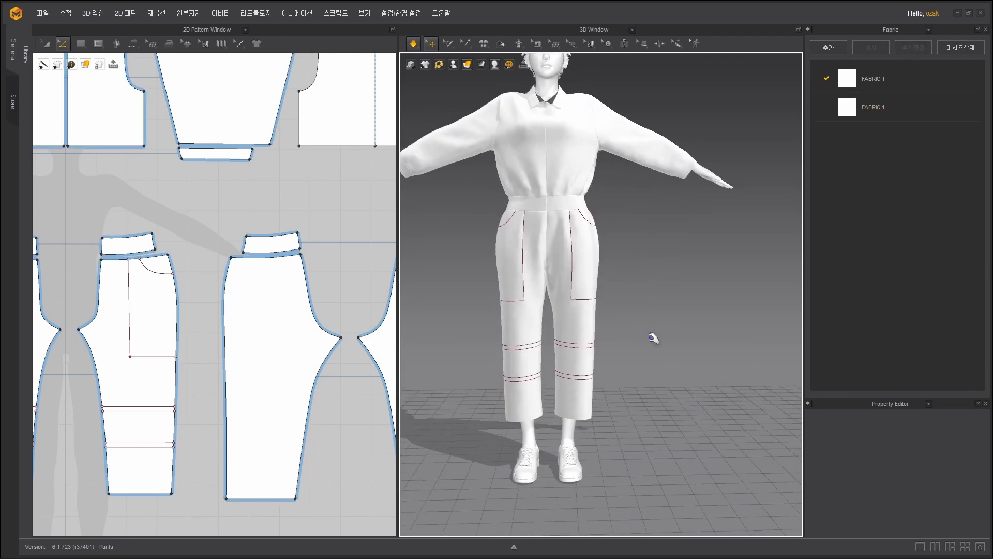
{"action": "scroll", "coordinate": [654, 337], "scroll_direction": "down", "scroll_amount": 5}
{"action": "mouse_move", "coordinate": [678, 348]}
{"action": "right_mouse_down"}
{"action": "mouse_move", "coordinate": [468, 346]}
{"action": "mouse_move", "coordinate": [669, 355]}
{"action": "right_mouse_up"}
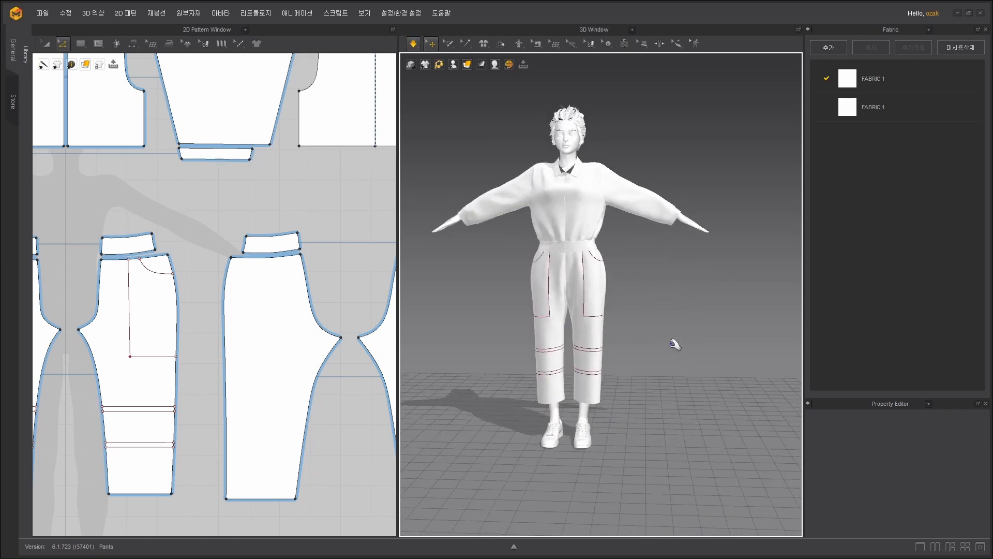
Draw an internal rectangle about 16.5 cm wide on the upper part of the back pants pattern for a back pocket.
{"action": "scroll", "coordinate": [284, 275], "scroll_direction": "down", "scroll_amount": 4}
{"action": "middle_click_drag", "start_coordinate": [297, 263], "coordinate": [253, 253]}
{"action": "scroll", "coordinate": [253, 252], "scroll_direction": "up", "scroll_amount": 5}
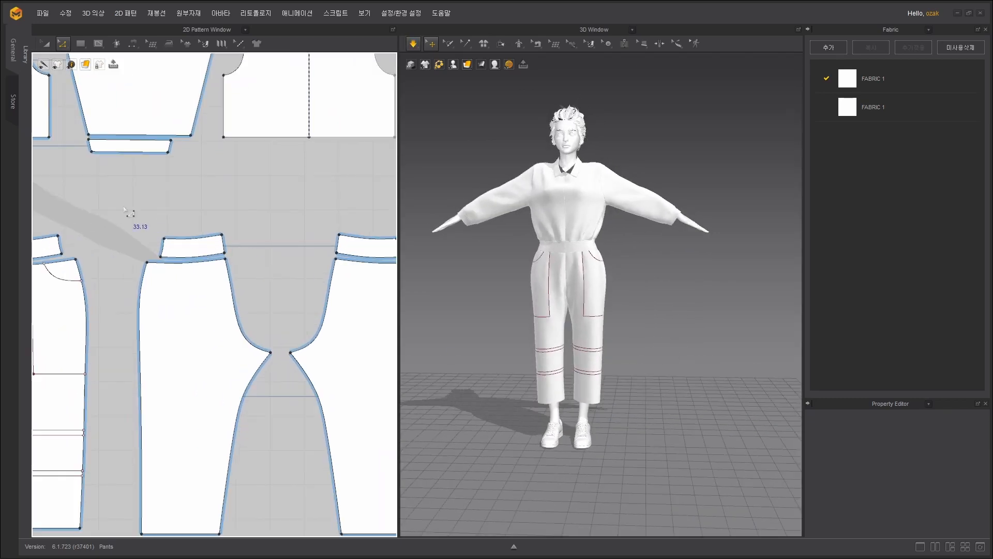
{"action": "left_click", "coordinate": [80, 44]}
{"action": "left_click", "coordinate": [98, 43]}
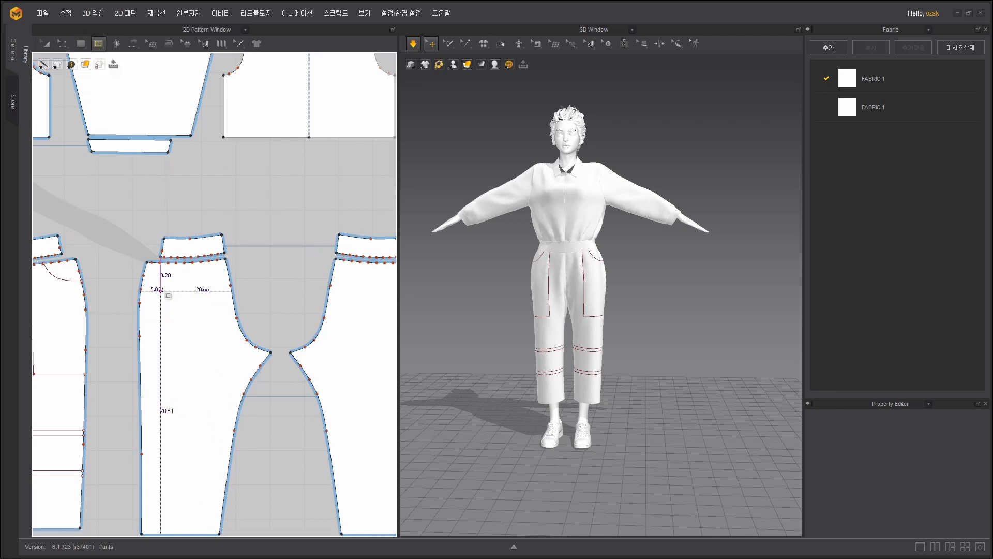
{"action": "left_click_drag", "start_coordinate": [161, 286], "coordinate": [217, 355]}
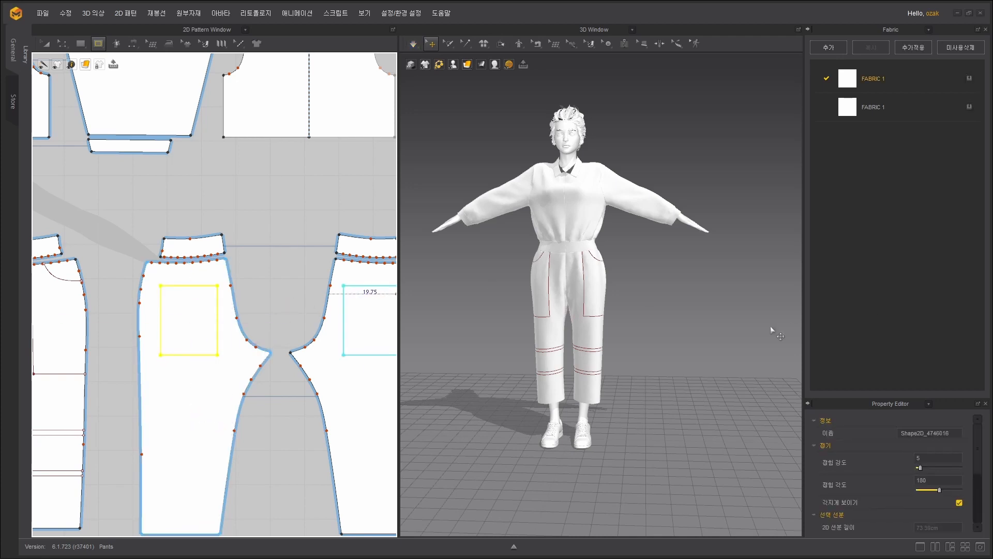
Raise the back pocket rectangle's lower edge to a height of about 16.18 cm and move its outer side edge inward.
{"action": "right_click_drag", "start_coordinate": [771, 328], "coordinate": [549, 322]}
{"action": "scroll", "coordinate": [267, 353], "scroll_direction": "up", "scroll_amount": 3}
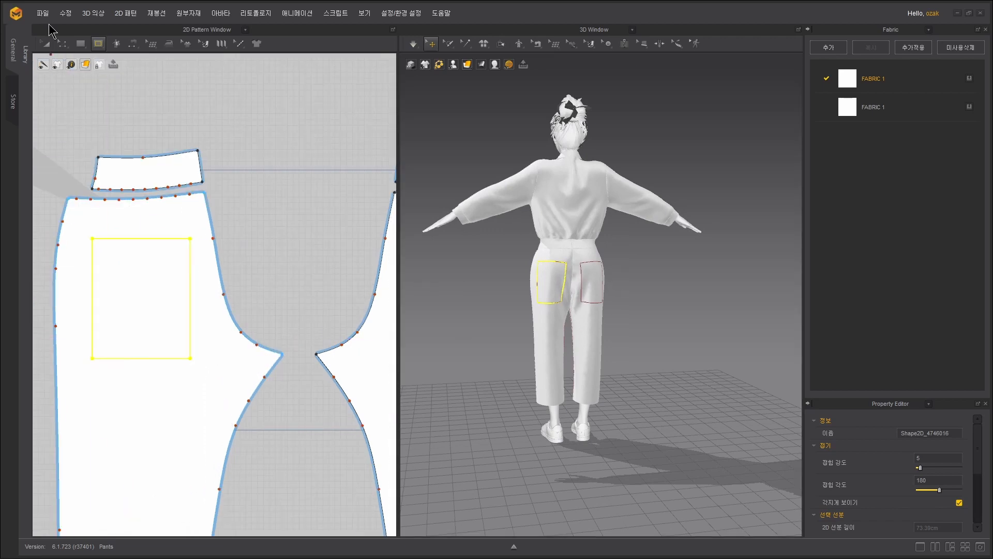
{"action": "left_click", "coordinate": [63, 43]}
{"action": "left_click", "coordinate": [150, 360]}
{"action": "left_click_drag", "start_coordinate": [155, 366], "coordinate": [153, 342]}
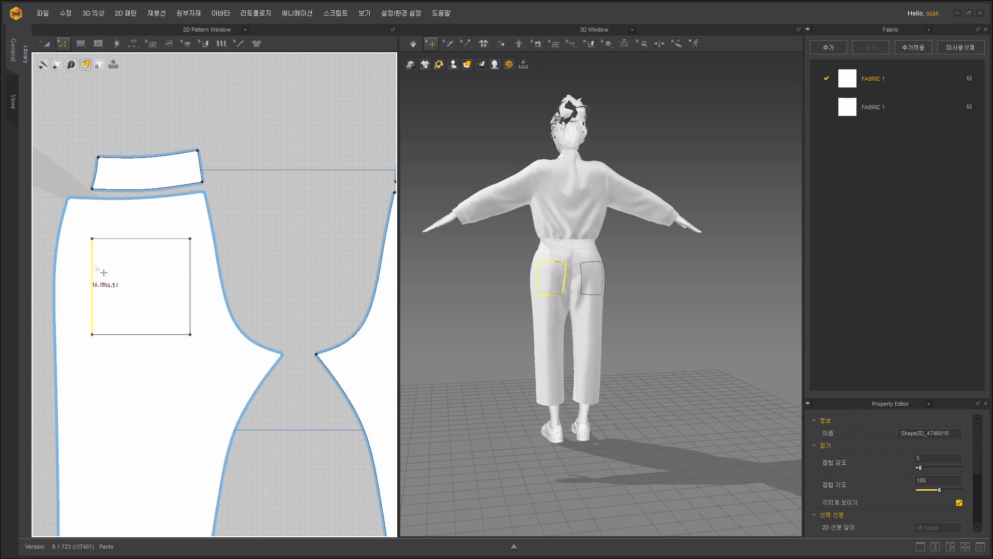
{"action": "left_click_drag", "start_coordinate": [103, 272], "coordinate": [114, 272]}
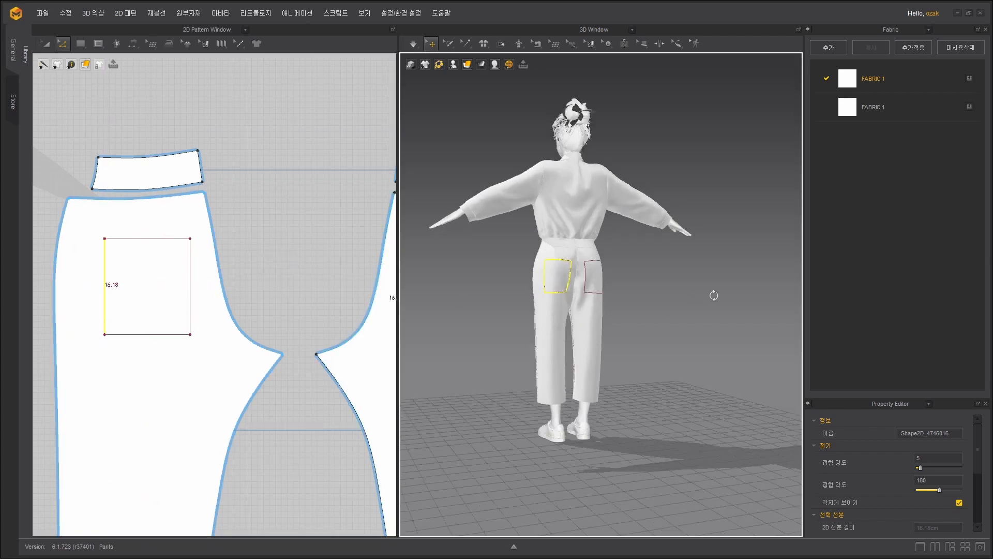
Draw an internal rectangle for a chest pocket on the front bodice, starting about 4.6 cm from the centre front and 7.75 cm below the neckline.
{"action": "right_click_drag", "start_coordinate": [714, 290], "coordinate": [442, 320]}
{"action": "mouse_move", "coordinate": [624, 349]}
{"action": "right_mouse_down"}
{"action": "mouse_move", "coordinate": [616, 338]}
{"action": "mouse_move", "coordinate": [499, 323]}
{"action": "mouse_move", "coordinate": [641, 319]}
{"action": "mouse_move", "coordinate": [630, 334]}
{"action": "right_mouse_up"}
{"action": "scroll", "coordinate": [630, 355], "scroll_direction": "down", "scroll_amount": 2}
{"action": "scroll", "coordinate": [244, 288], "scroll_direction": "down", "scroll_amount": 5}
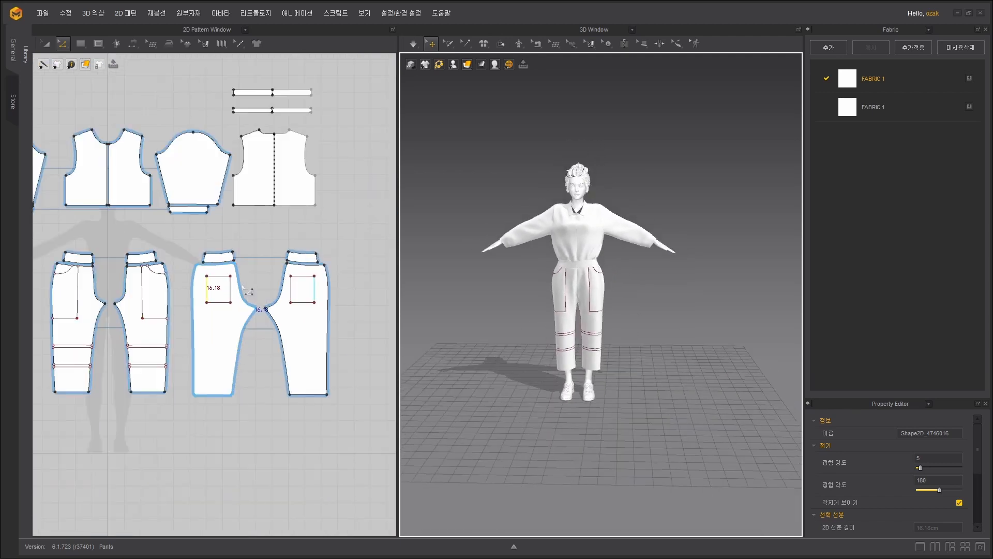
{"action": "scroll", "coordinate": [247, 291], "scroll_direction": "up", "scroll_amount": 6}
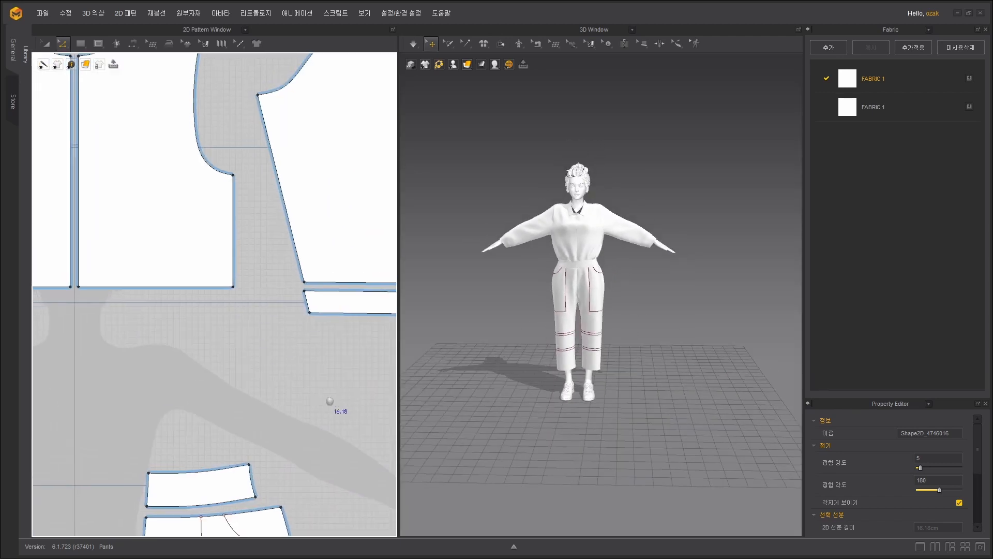
{"action": "scroll", "coordinate": [330, 401], "scroll_direction": "down", "scroll_amount": 4}
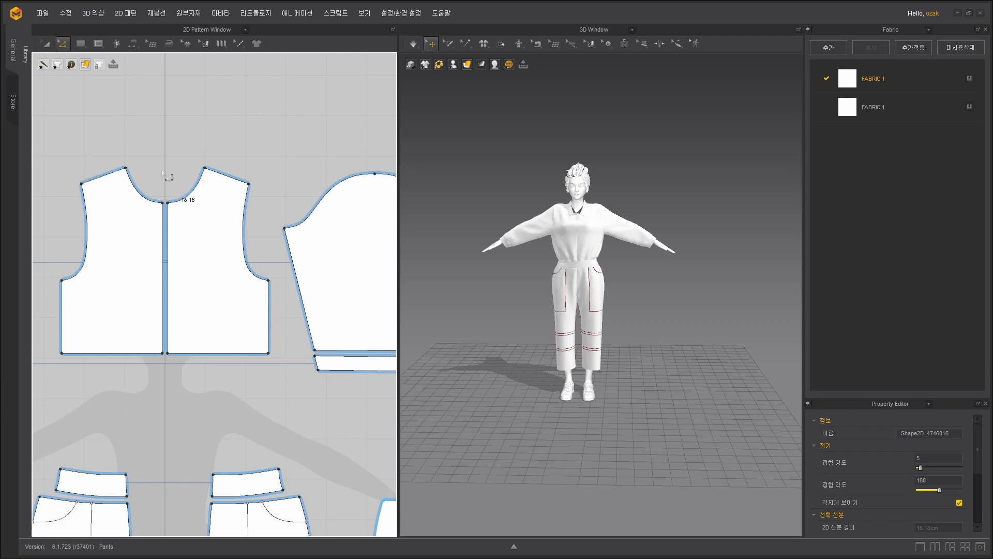
{"action": "left_click", "coordinate": [98, 44]}
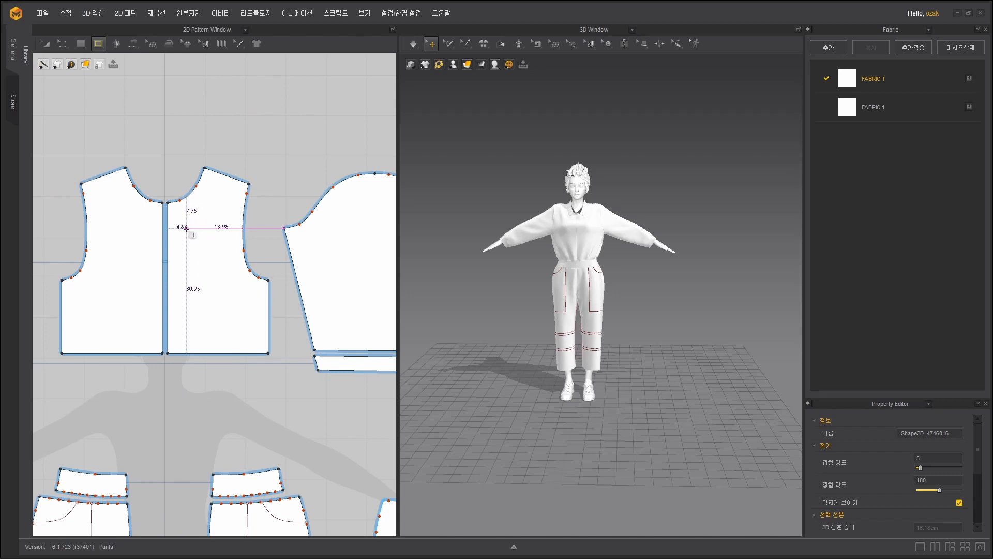
{"action": "left_click_drag", "start_coordinate": [186, 228], "coordinate": [227, 277]}
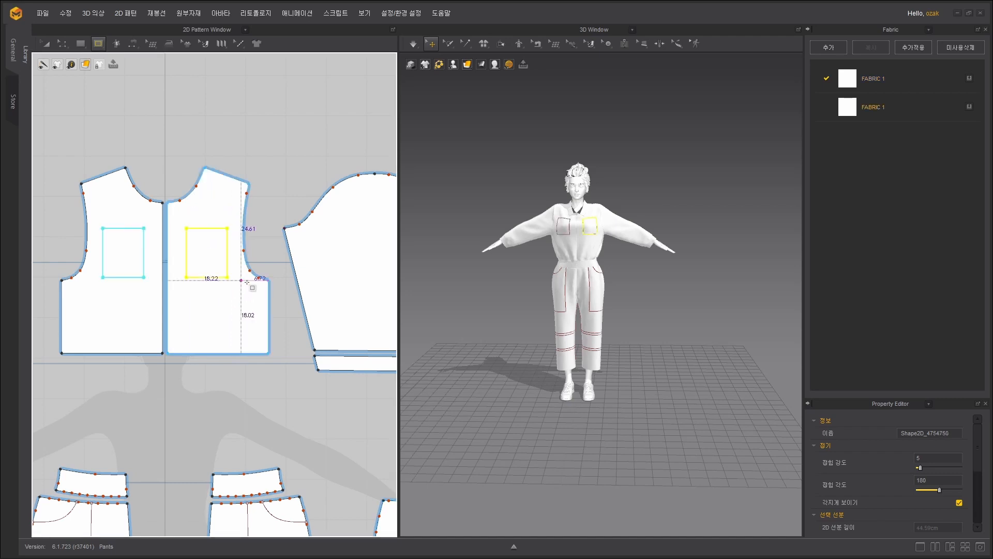
Move the chest pocket rectangle slightly down on the front bodice pattern.
{"action": "right_click_drag", "start_coordinate": [542, 325], "coordinate": [616, 414]}
{"action": "scroll", "coordinate": [631, 368], "scroll_direction": "up", "scroll_amount": 5}
{"action": "scroll", "coordinate": [585, 348], "scroll_direction": "up", "scroll_amount": 3}
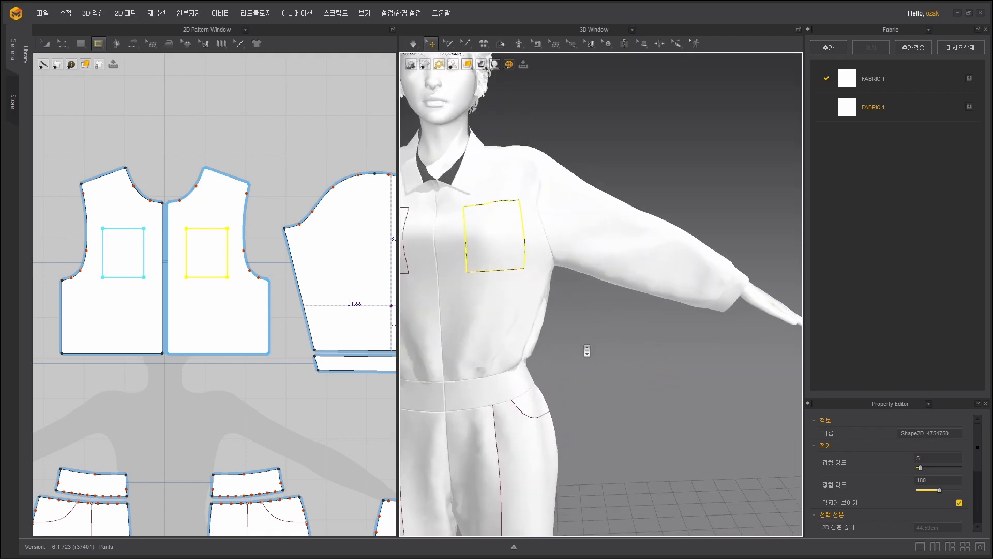
{"action": "left_click", "coordinate": [80, 43]}
{"action": "left_click", "coordinate": [65, 46]}
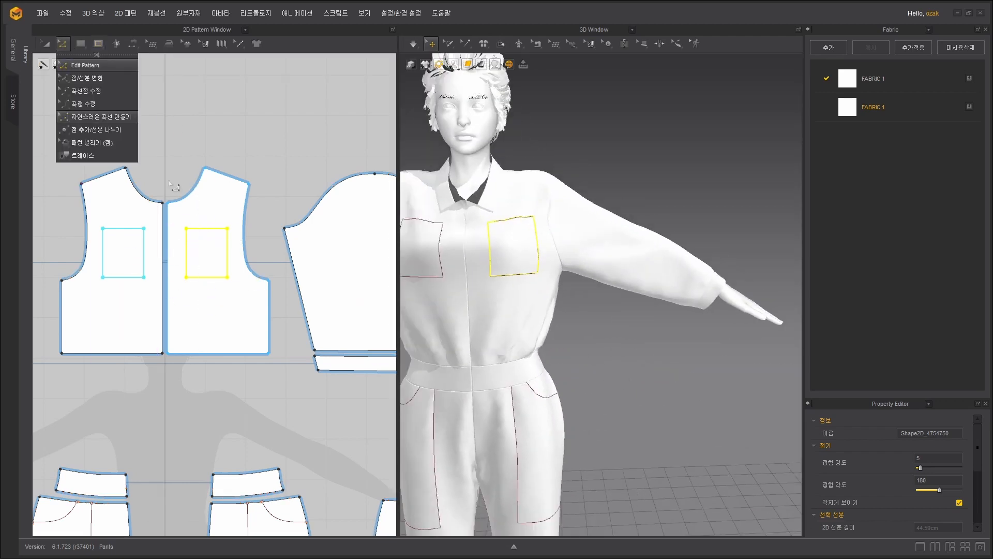
{"action": "left_click", "coordinate": [88, 117]}
{"action": "left_click_drag", "start_coordinate": [213, 237], "coordinate": [213, 246]}
Examine the placement of the chest pockets, cargo pockets and knee lines on the 3D jumpsuit from several angles.
{"action": "right_click_drag", "start_coordinate": [561, 327], "coordinate": [639, 341]}
{"action": "middle_click_drag", "start_coordinate": [639, 342], "coordinate": [687, 346]}
{"action": "right_click_drag", "start_coordinate": [687, 346], "coordinate": [652, 333]}
{"action": "scroll", "coordinate": [304, 363], "scroll_direction": "down", "scroll_amount": 5}
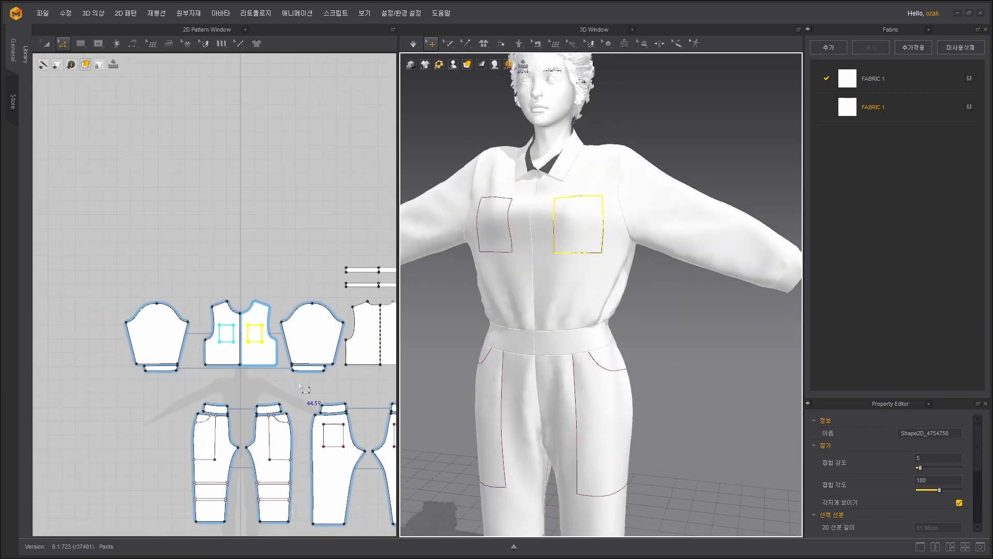
{"action": "scroll", "coordinate": [643, 306], "scroll_direction": "down", "scroll_amount": 5}
{"action": "scroll", "coordinate": [643, 306], "scroll_direction": "down", "scroll_amount": 3}
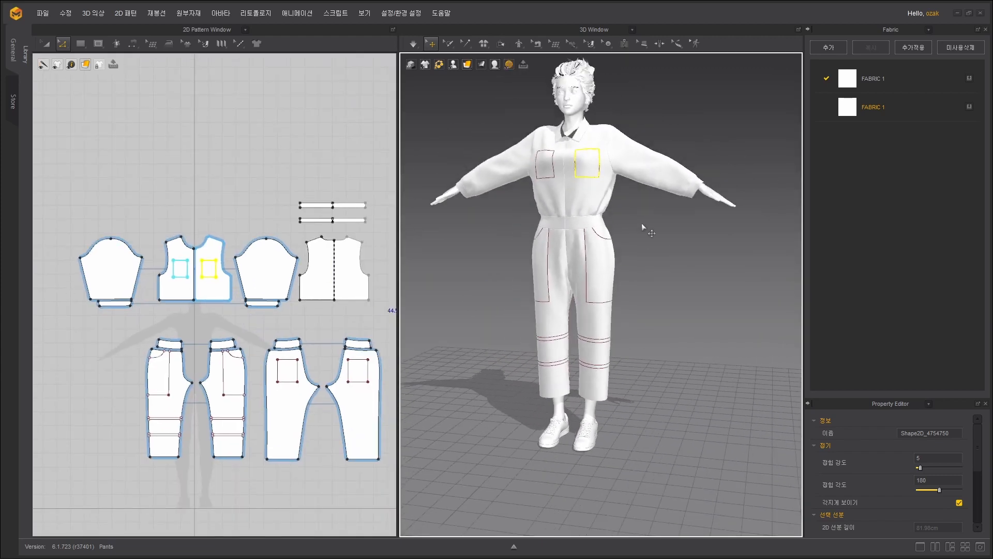
{"action": "right_click_drag", "start_coordinate": [702, 352], "coordinate": [740, 363]}
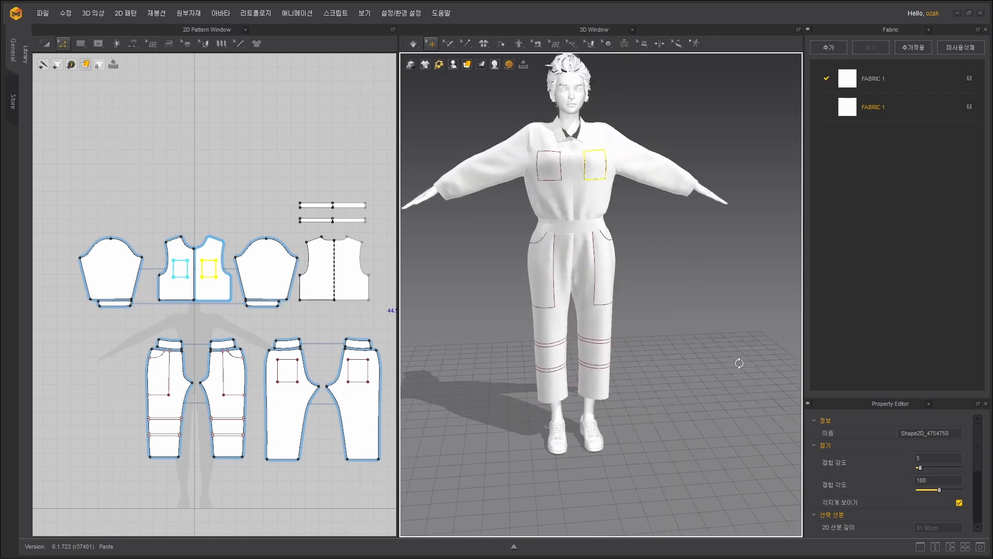
{"action": "right_click_drag", "start_coordinate": [695, 340], "coordinate": [650, 342]}
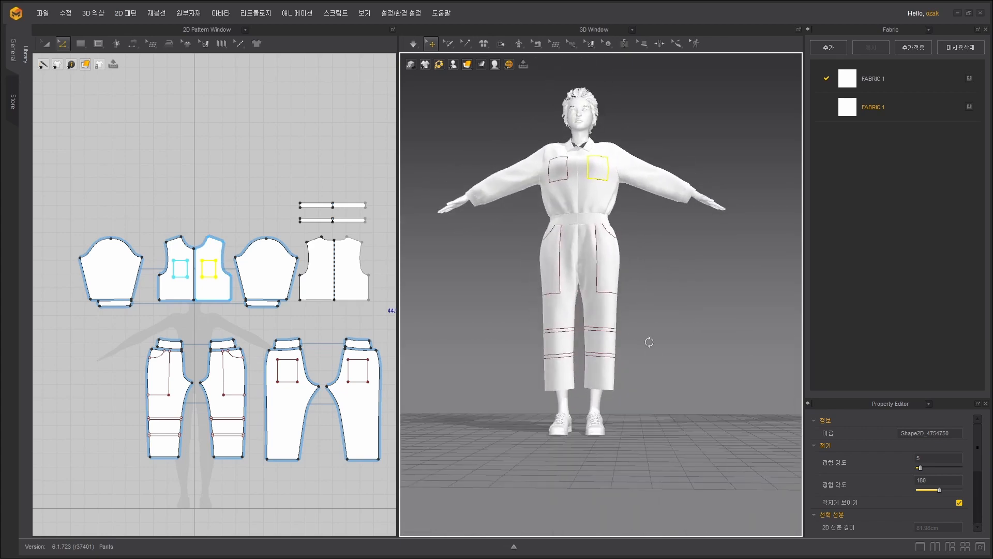
{"action": "left_click", "coordinate": [298, 319]}
{"action": "scroll", "coordinate": [300, 318], "scroll_direction": "down", "scroll_amount": 4}
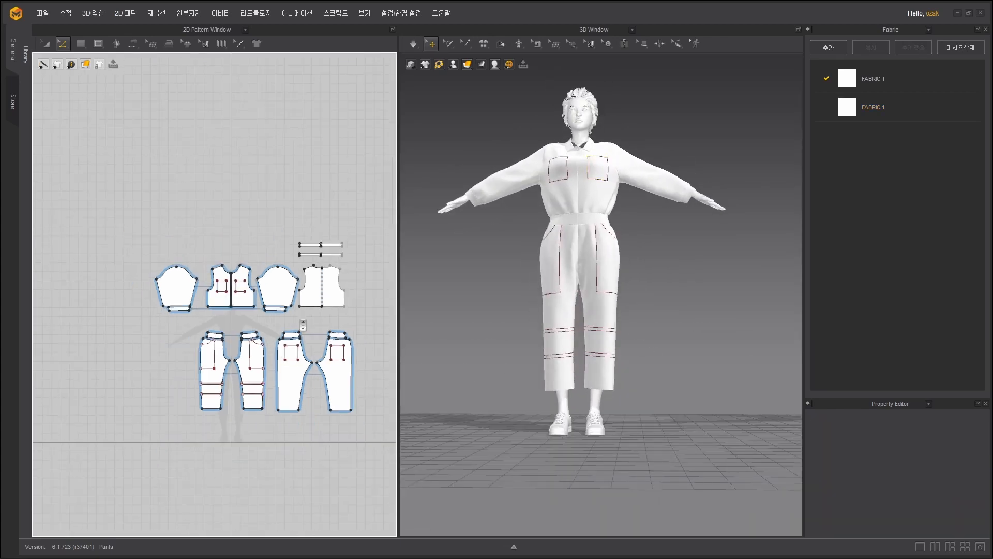
Round the upper outer corner of the collar pattern slightly with the smooth curve tool and check the collar tip in 3D.
{"action": "scroll", "coordinate": [605, 190], "scroll_direction": "up", "scroll_amount": 3}
{"action": "middle_click_drag", "start_coordinate": [630, 162], "coordinate": [622, 337]}
{"action": "scroll", "coordinate": [622, 337], "scroll_direction": "up", "scroll_amount": 1}
{"action": "scroll", "coordinate": [621, 337], "scroll_direction": "up", "scroll_amount": 8}
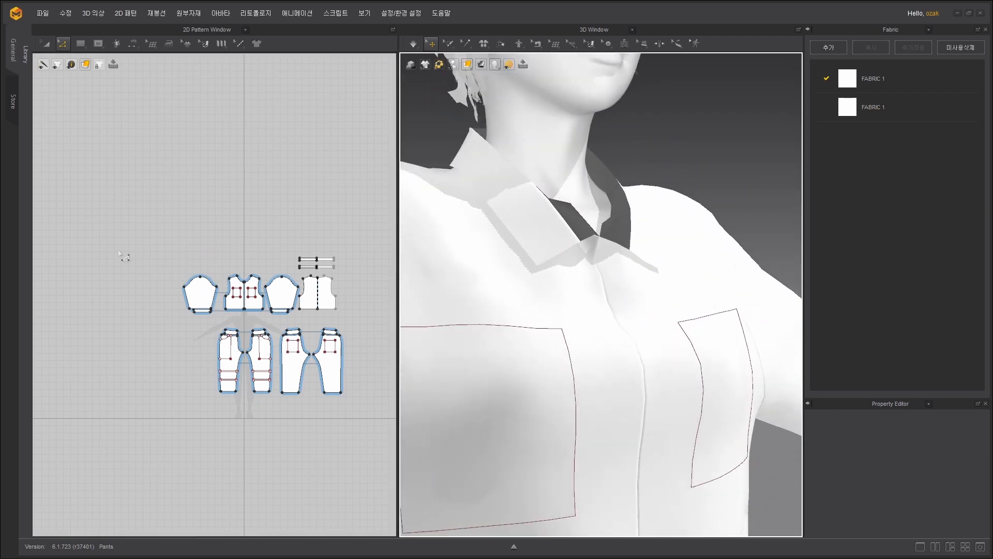
{"action": "scroll", "coordinate": [262, 222], "scroll_direction": "up", "scroll_amount": 9}
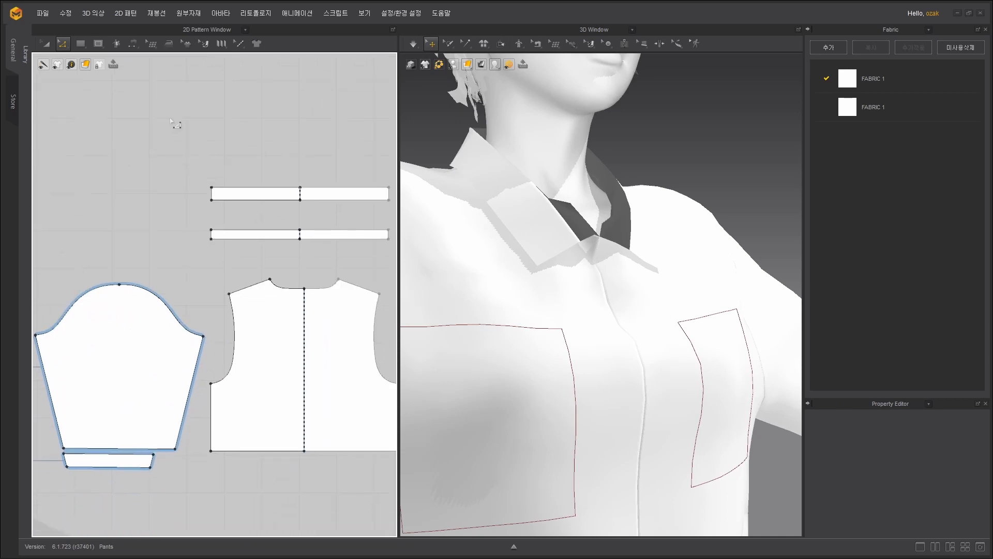
{"action": "scroll", "coordinate": [215, 185], "scroll_direction": "up", "scroll_amount": 3}
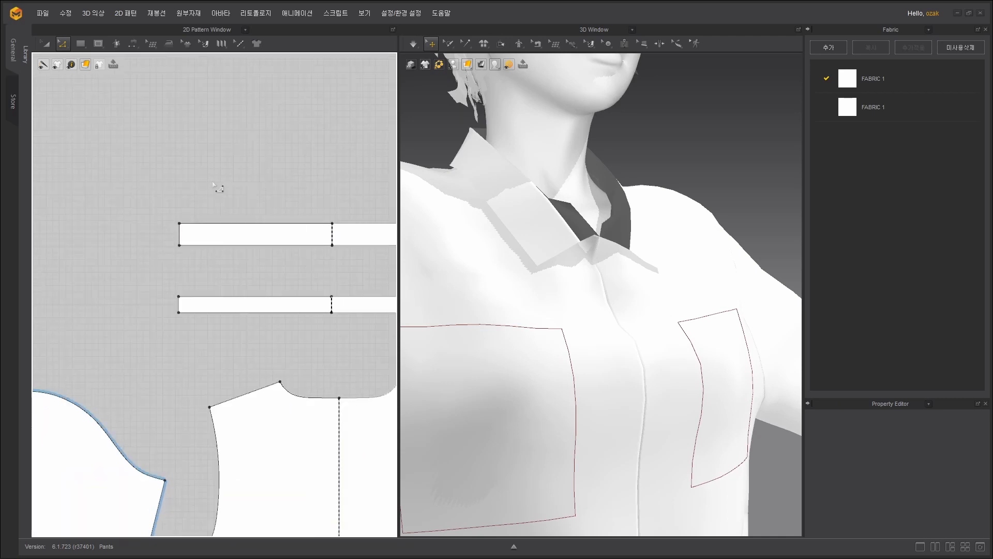
{"action": "left_click", "coordinate": [63, 44]}
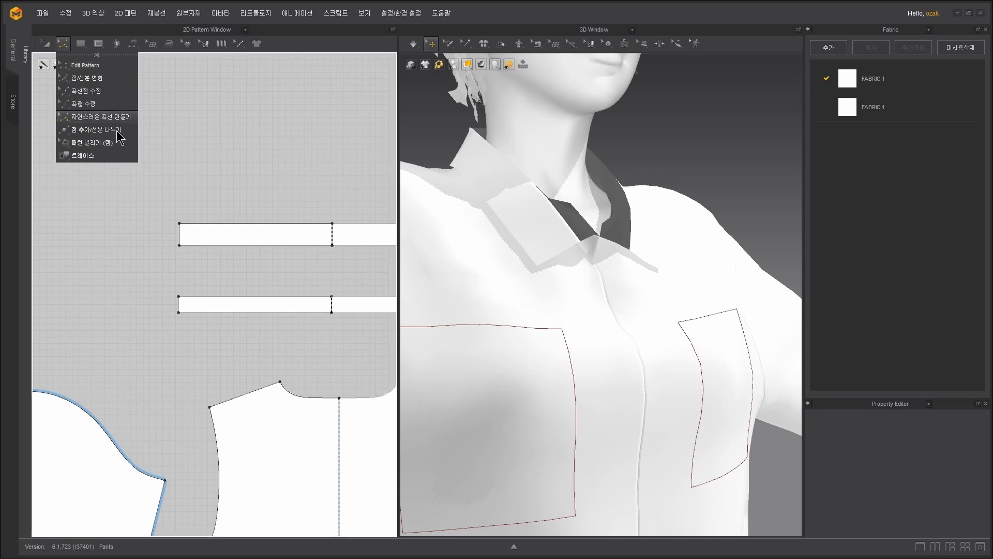
{"action": "left_click", "coordinate": [86, 103]}
{"action": "left_click_drag", "start_coordinate": [180, 224], "coordinate": [185, 231]}
{"action": "scroll", "coordinate": [687, 153], "scroll_direction": "down", "scroll_amount": 2}
{"action": "right_click_drag", "start_coordinate": [688, 154], "coordinate": [653, 169]}
{"action": "scroll", "coordinate": [653, 169], "scroll_direction": "down", "scroll_amount": 4}
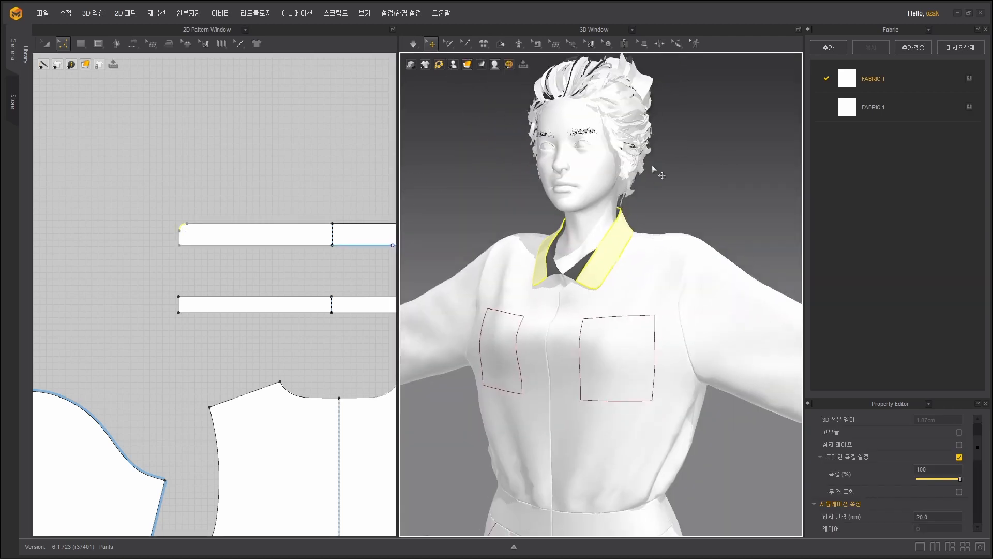
Select all the jumpsuit patterns and set their particle distance to 10 mm.
{"action": "scroll", "coordinate": [685, 210], "scroll_direction": "down", "scroll_amount": 2}
{"action": "scroll", "coordinate": [701, 361], "scroll_direction": "down", "scroll_amount": 2}
{"action": "scroll", "coordinate": [700, 330], "scroll_direction": "down", "scroll_amount": 2}
{"action": "scroll", "coordinate": [700, 330], "scroll_direction": "down", "scroll_amount": 1}
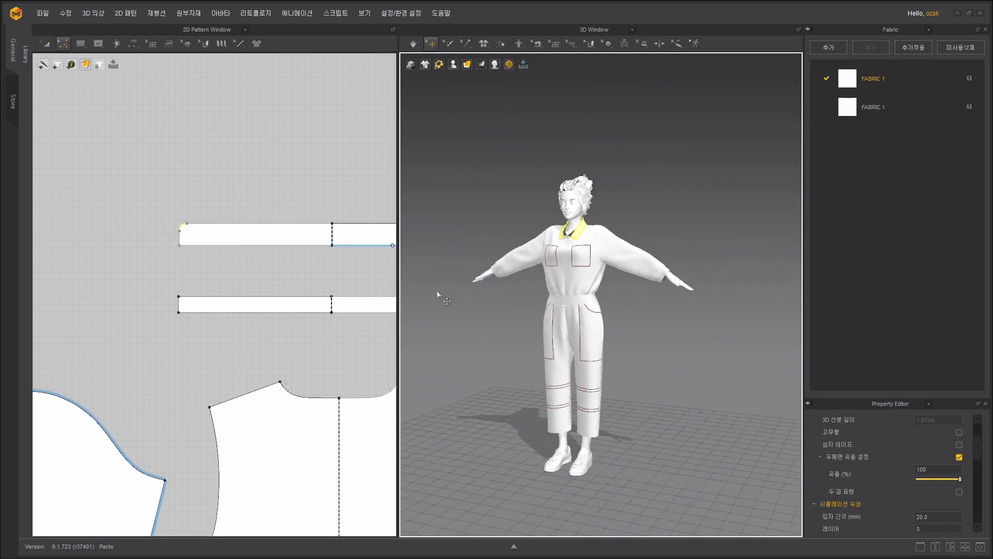
{"action": "scroll", "coordinate": [216, 285], "scroll_direction": "down", "scroll_amount": 6}
{"action": "scroll", "coordinate": [113, 142], "scroll_direction": "down", "scroll_amount": 2}
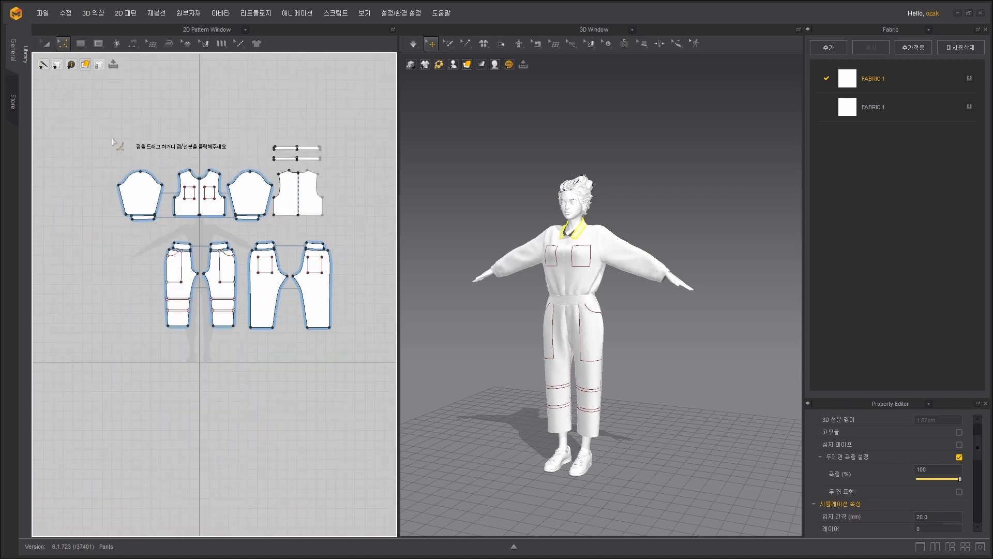
{"action": "left_click", "coordinate": [46, 44]}
{"action": "left_click", "coordinate": [158, 146]}
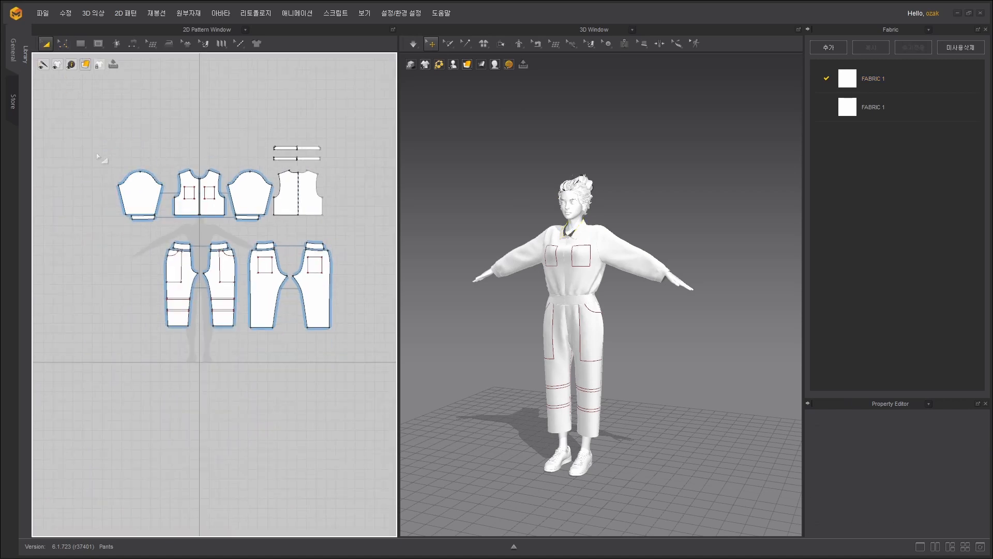
{"action": "left_click_drag", "start_coordinate": [356, 354], "coordinate": [357, 354]}
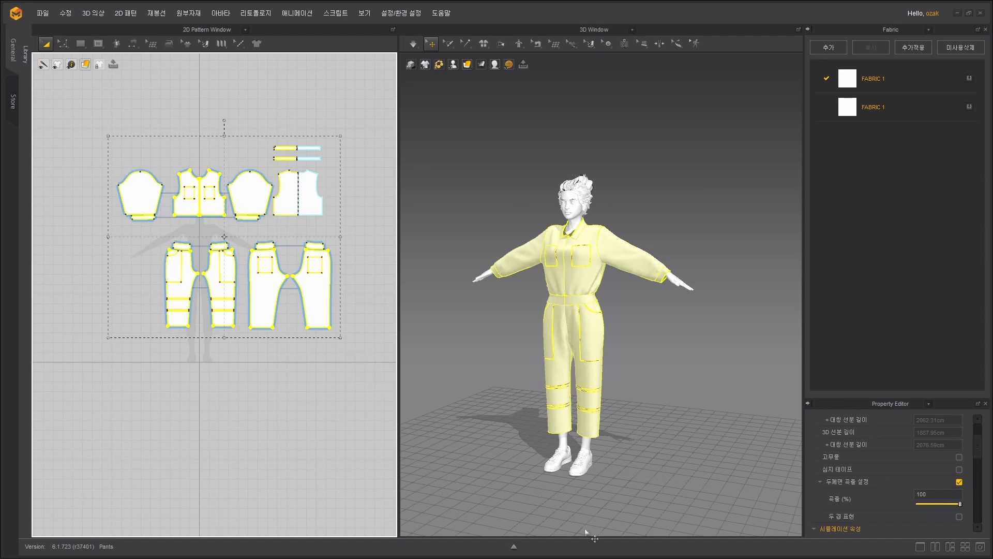
{"action": "scroll", "coordinate": [876, 460], "scroll_direction": "down", "scroll_amount": 3}
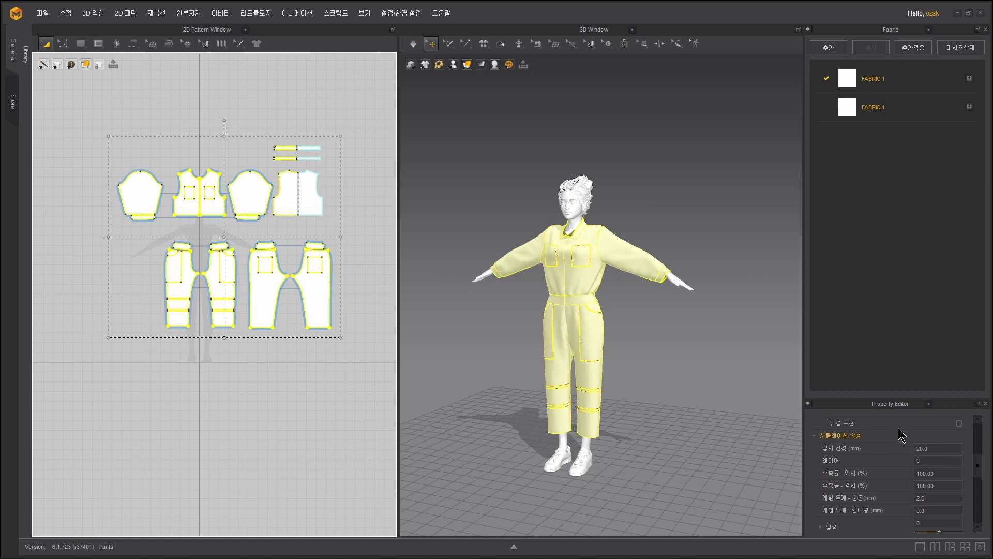
{"action": "left_click", "coordinate": [931, 446]}
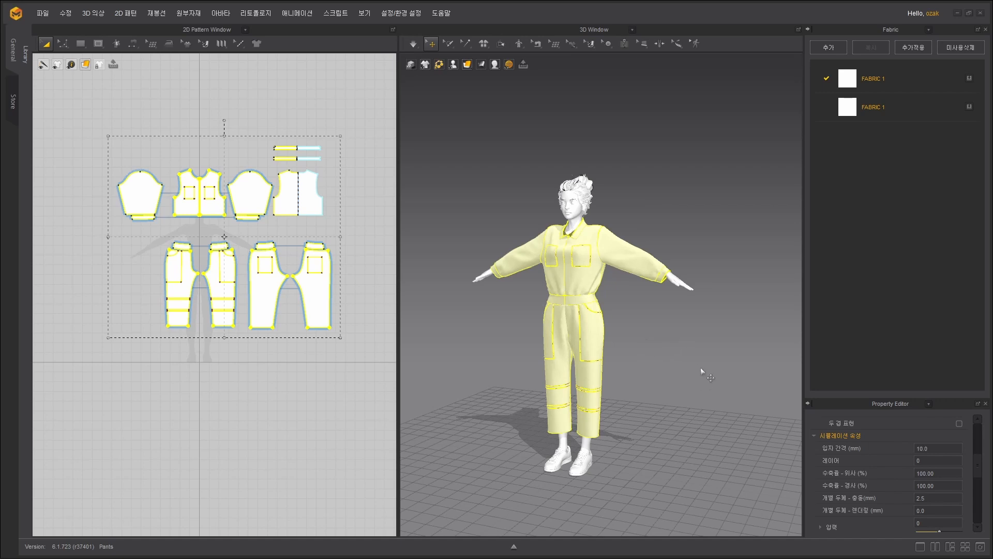
Simulate the jumpsuit with the finer mesh and examine its drape in 3D.
{"action": "scroll", "coordinate": [670, 337], "scroll_direction": "up", "scroll_amount": 10}
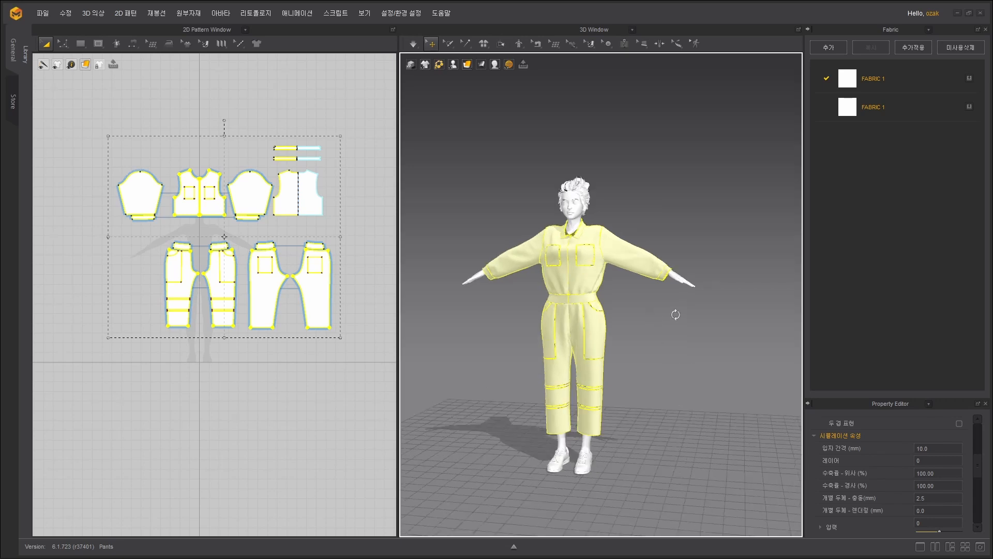
{"action": "scroll", "coordinate": [669, 337], "scroll_direction": "down", "scroll_amount": 6}
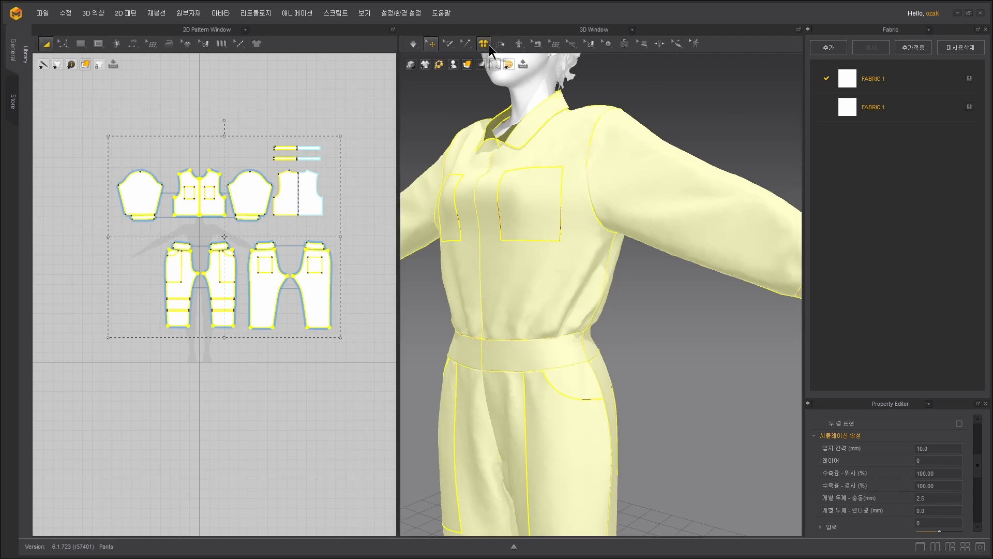
{"action": "left_click", "coordinate": [412, 45]}
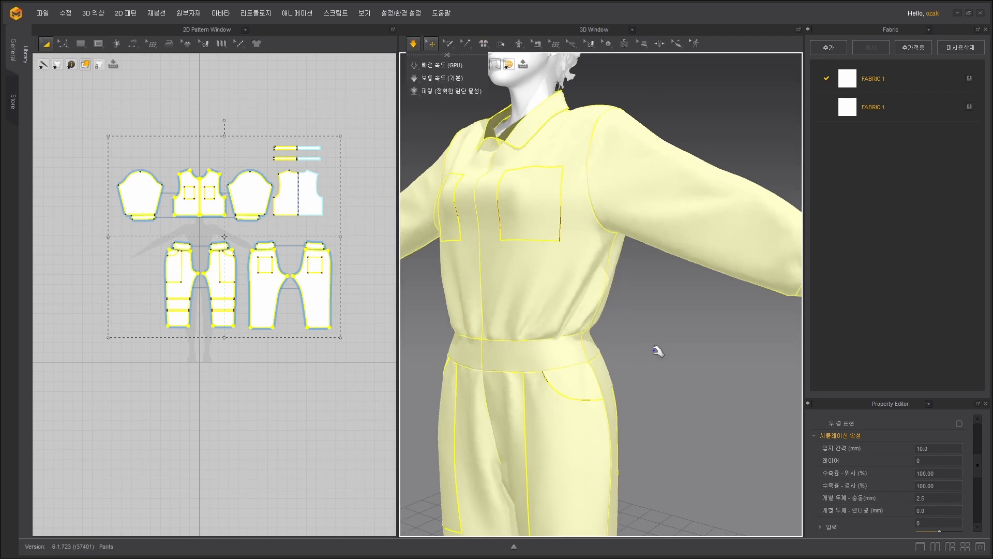
{"action": "scroll", "coordinate": [658, 348], "scroll_direction": "down", "scroll_amount": 5}
{"action": "right_click_drag", "start_coordinate": [657, 347], "coordinate": [687, 346]}
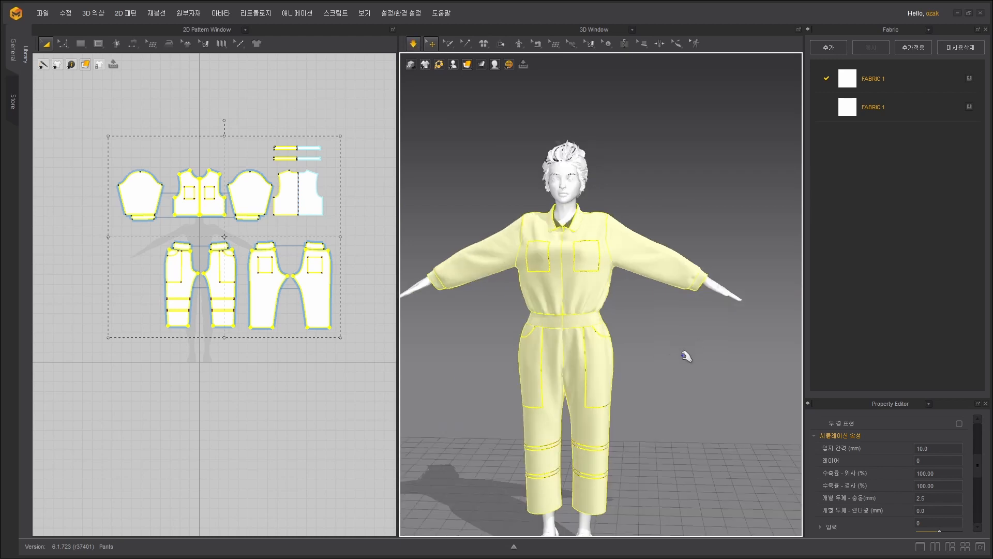
{"action": "left_click", "coordinate": [430, 103]}
{"action": "left_click", "coordinate": [413, 46]}
{"action": "scroll", "coordinate": [613, 290], "scroll_direction": "up", "scroll_amount": 5}
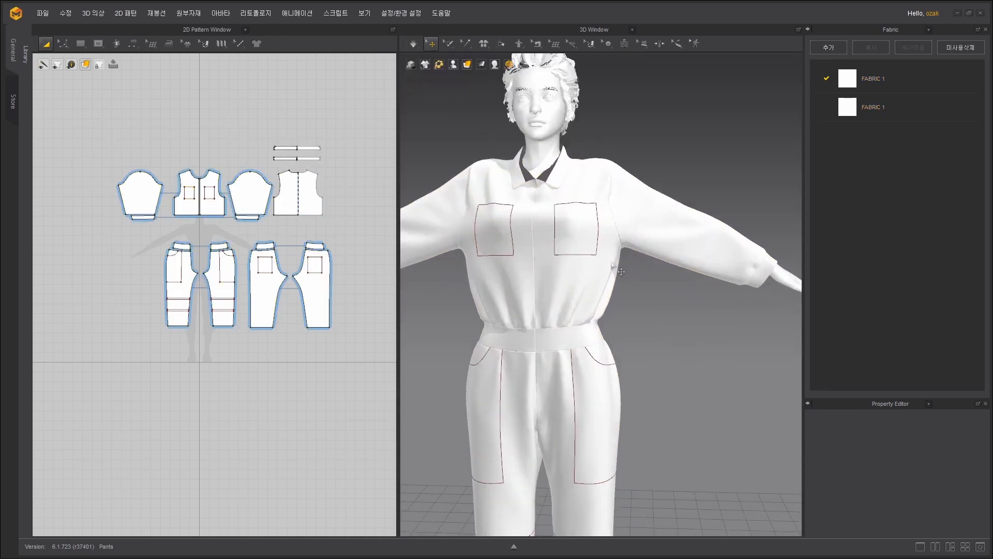
{"action": "right_click_drag", "start_coordinate": [624, 334], "coordinate": [652, 348]}
{"action": "scroll", "coordinate": [656, 344], "scroll_direction": "down", "scroll_amount": 3}
{"action": "scroll", "coordinate": [656, 345], "scroll_direction": "down", "scroll_amount": 3}
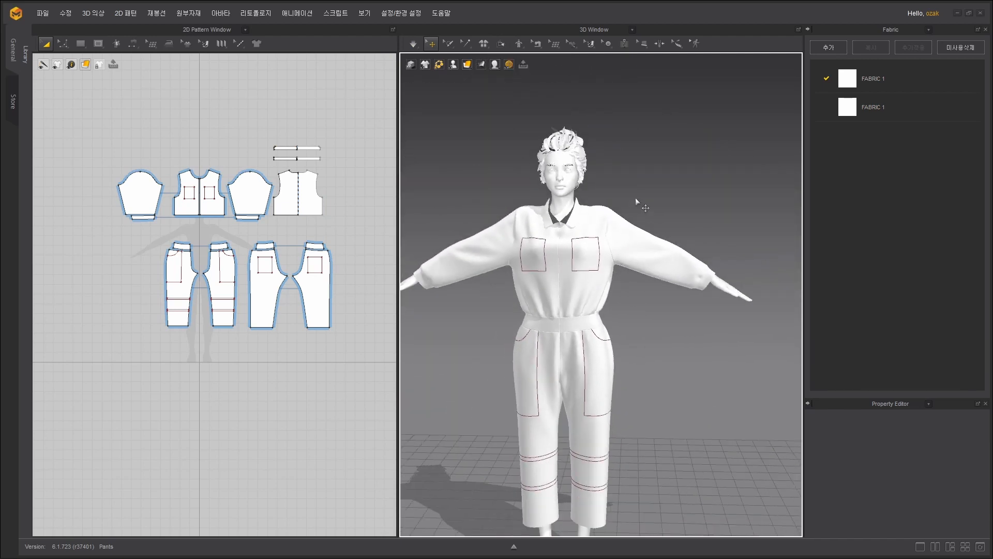
Shorten one side of the bodice's centre front seam from the neckline down, to a length of about 31.5 cm.
{"action": "scroll", "coordinate": [642, 204], "scroll_direction": "up", "scroll_amount": 5}
{"action": "scroll", "coordinate": [243, 178], "scroll_direction": "up", "scroll_amount": 5}
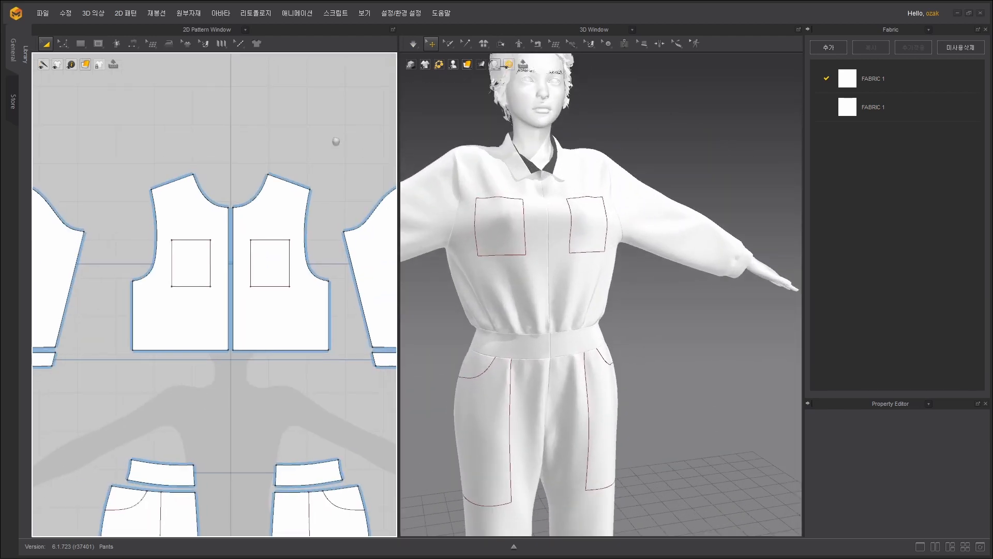
{"action": "left_click", "coordinate": [132, 43]}
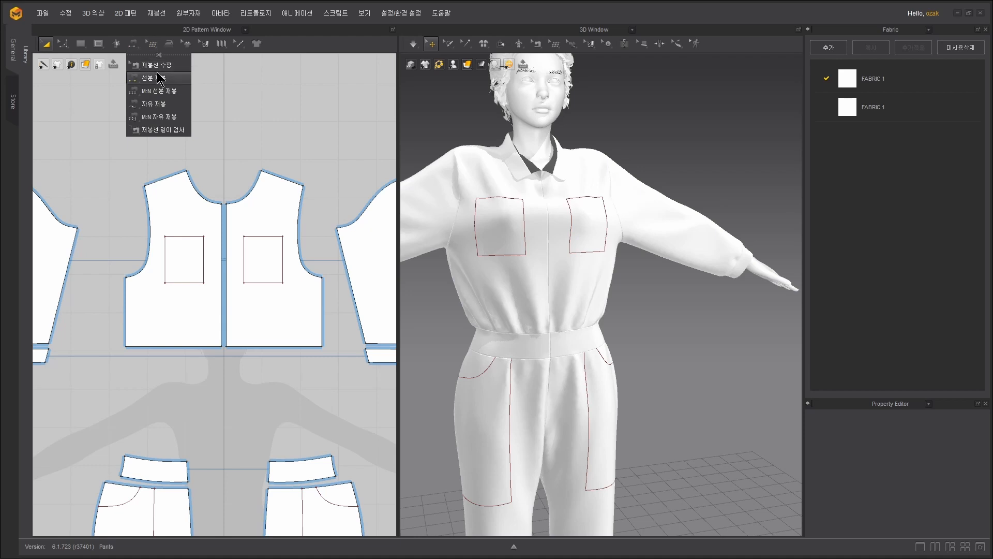
{"action": "left_click", "coordinate": [158, 78]}
{"action": "left_click", "coordinate": [229, 223]}
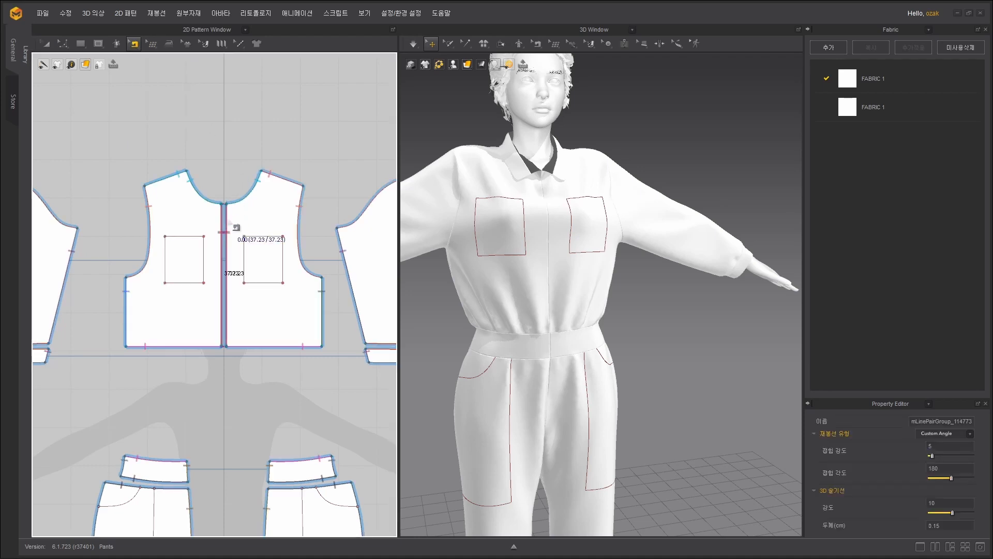
{"action": "scroll", "coordinate": [229, 223], "scroll_direction": "up", "scroll_amount": 6}
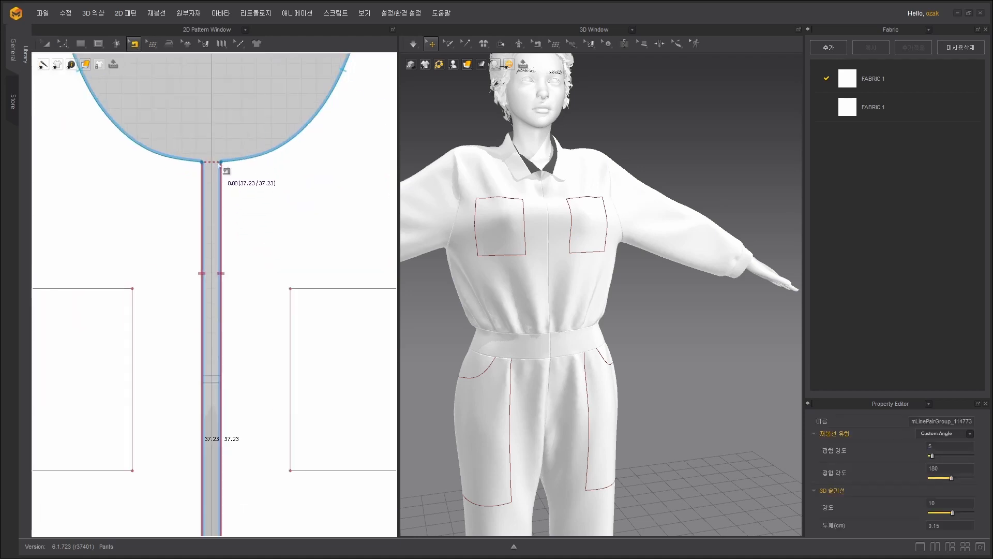
{"action": "left_click", "coordinate": [222, 161]}
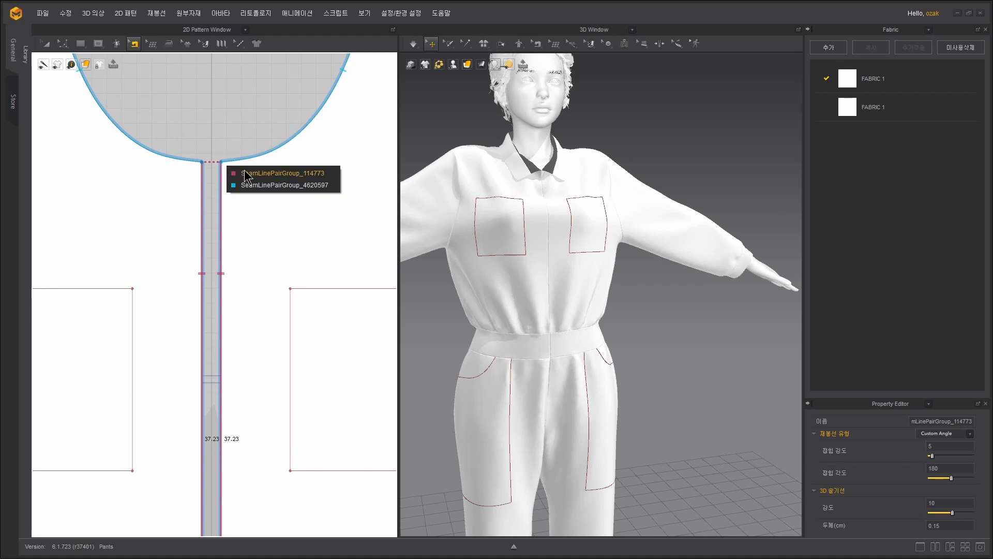
{"action": "left_click", "coordinate": [244, 172]}
{"action": "left_click_drag", "start_coordinate": [221, 162], "coordinate": [220, 249]}
{"action": "scroll", "coordinate": [259, 255], "scroll_direction": "down", "scroll_amount": 5}
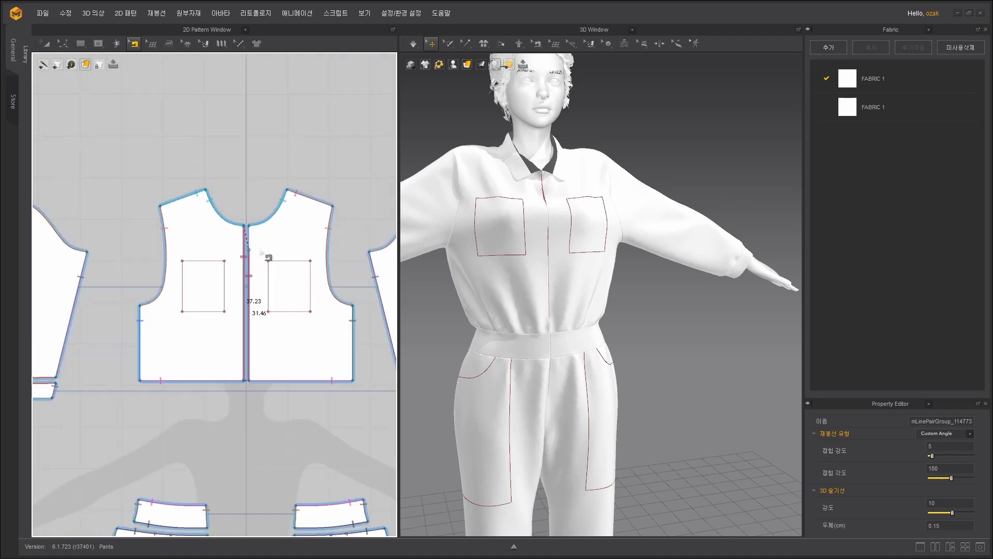
Lower the seam's upper end on the opposite centre front edge to match the shortened side.
{"action": "scroll", "coordinate": [264, 261], "scroll_direction": "up", "scroll_amount": 4}
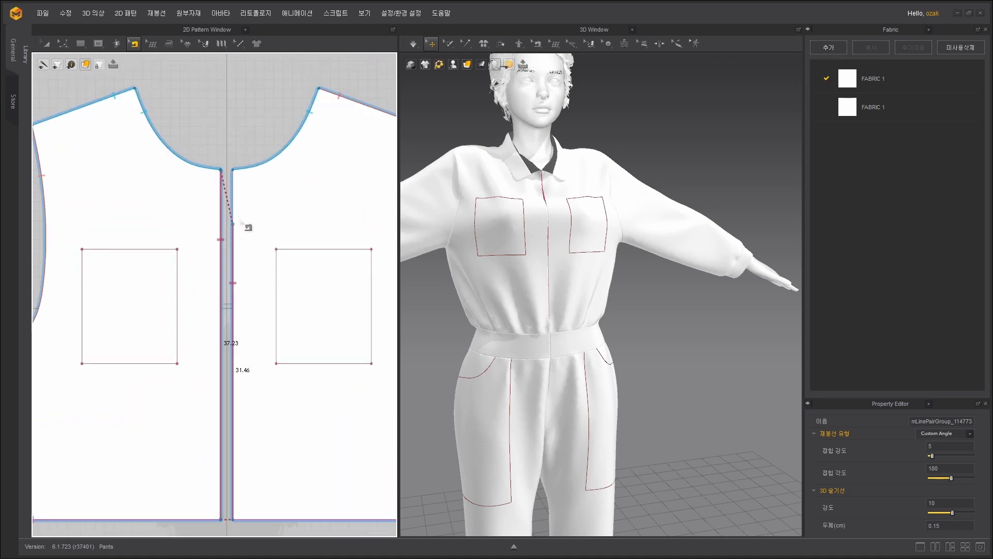
{"action": "scroll", "coordinate": [228, 187], "scroll_direction": "up", "scroll_amount": 3}
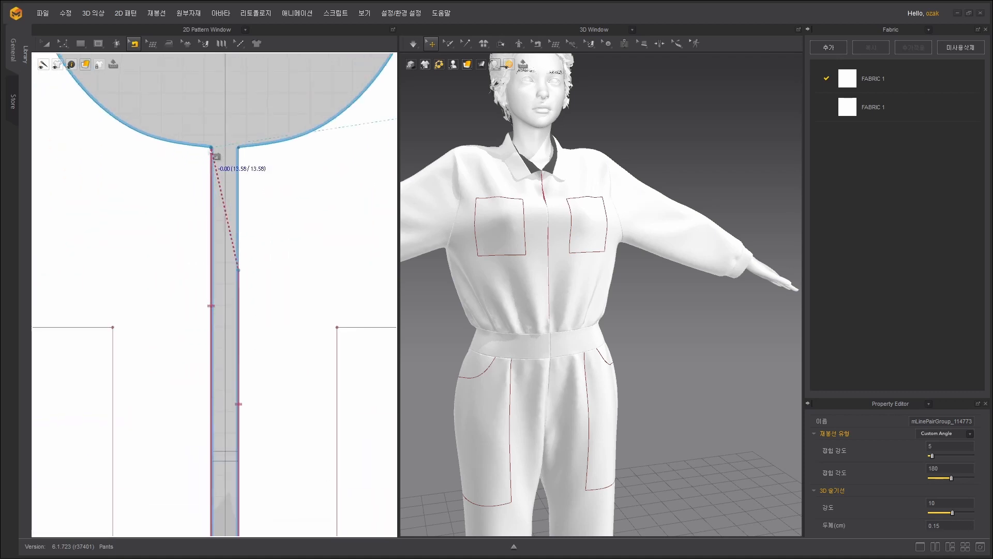
{"action": "left_click", "coordinate": [211, 150]}
{"action": "left_click", "coordinate": [219, 158]}
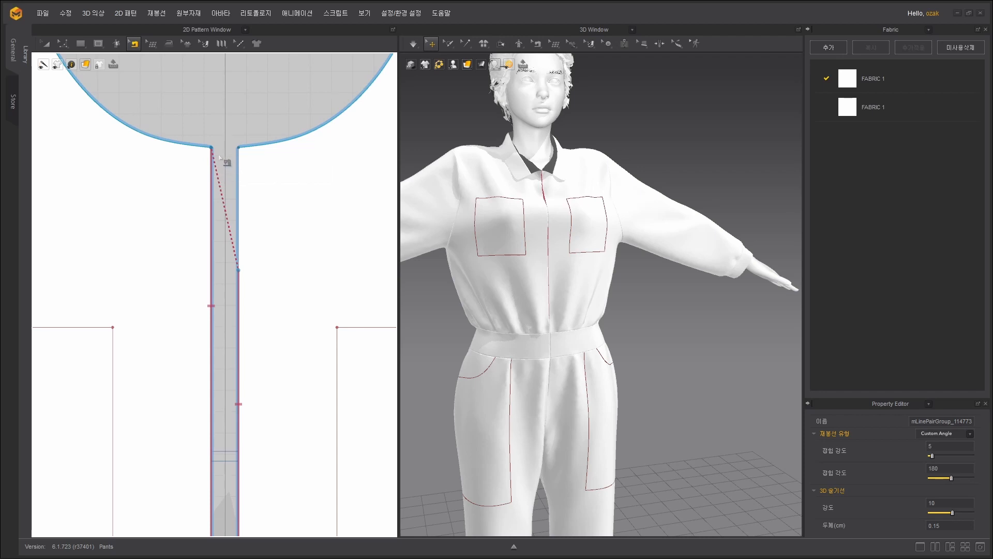
{"action": "left_click_drag", "start_coordinate": [220, 155], "coordinate": [219, 274]}
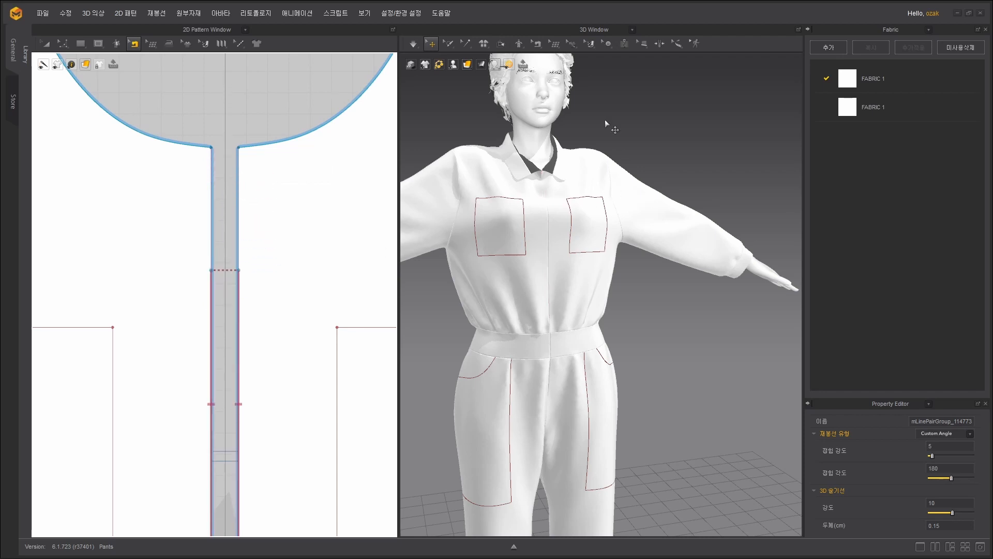
Simulate the garment and pull both collar tips outward in 3D to spread the neck opening.
{"action": "left_click", "coordinate": [413, 44]}
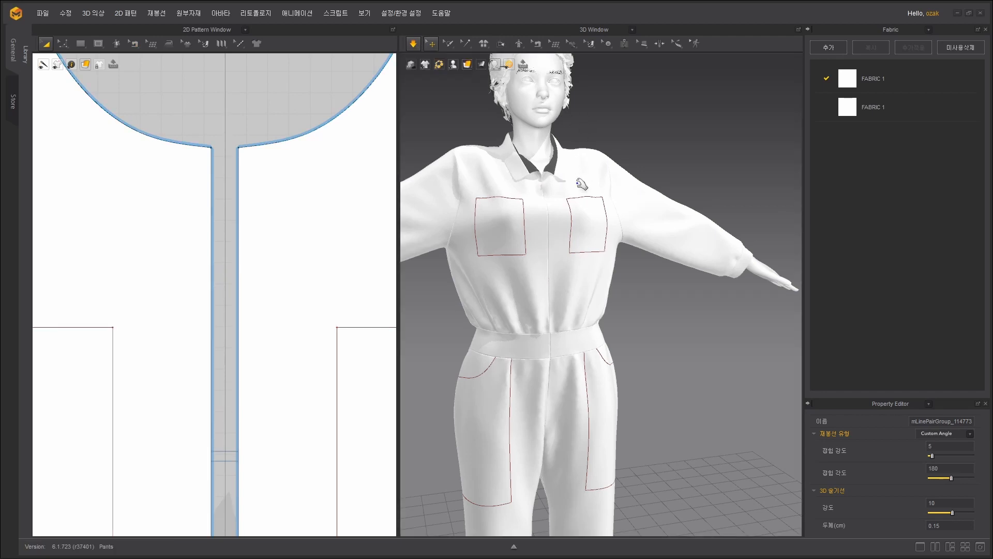
{"action": "left_click", "coordinate": [553, 177]}
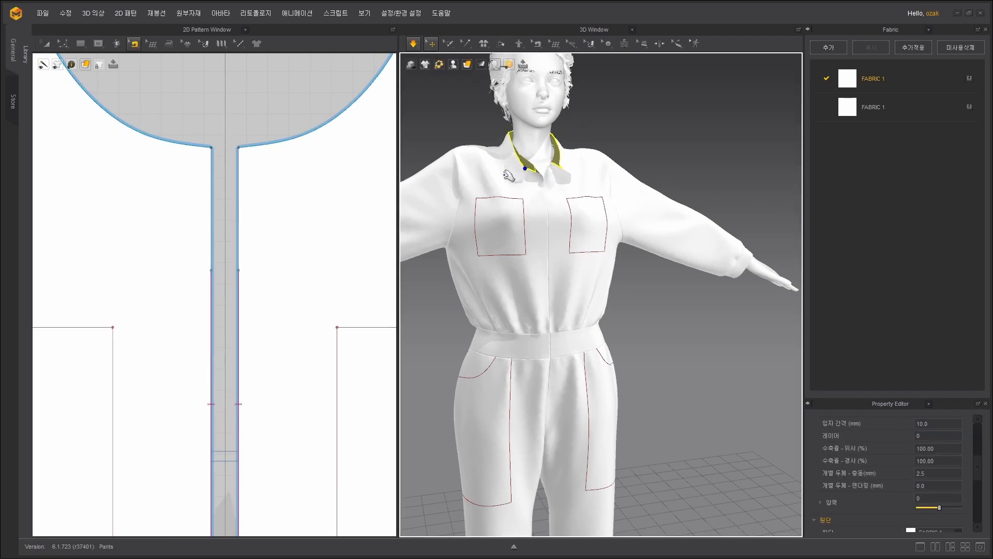
{"action": "left_click_drag", "start_coordinate": [522, 182], "coordinate": [519, 182]}
{"action": "left_click_drag", "start_coordinate": [552, 176], "coordinate": [499, 181]}
{"action": "left_click_drag", "start_coordinate": [570, 180], "coordinate": [588, 186]}
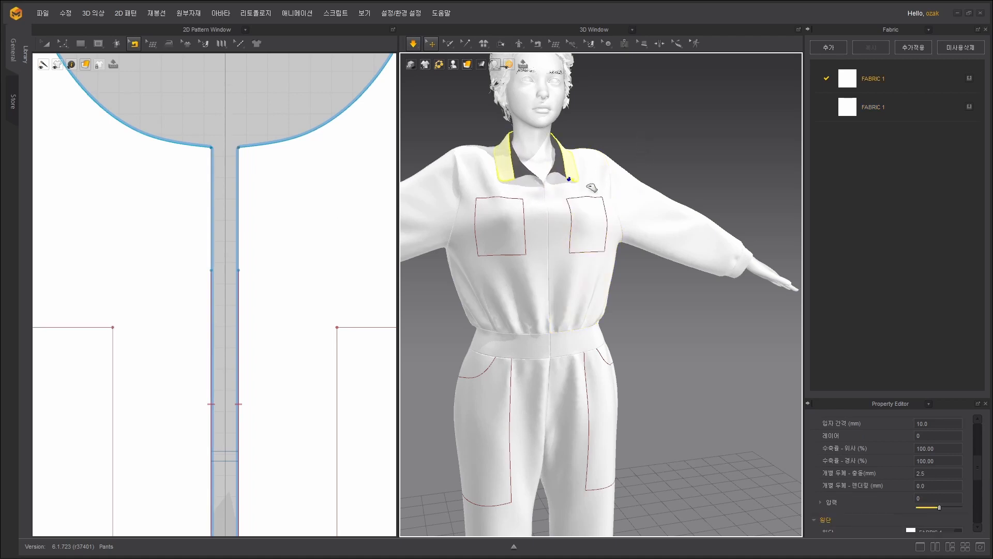
{"action": "scroll", "coordinate": [706, 370], "scroll_direction": "down", "scroll_amount": 5}
{"action": "right_click_drag", "start_coordinate": [701, 324], "coordinate": [657, 335]}
Measure the length of the front pants hem edge.
{"action": "scroll", "coordinate": [218, 310], "scroll_direction": "down", "scroll_amount": 10}
{"action": "middle_click_drag", "start_coordinate": [235, 403], "coordinate": [277, 80]}
{"action": "middle_click_drag", "start_coordinate": [318, 241], "coordinate": [268, 223]}
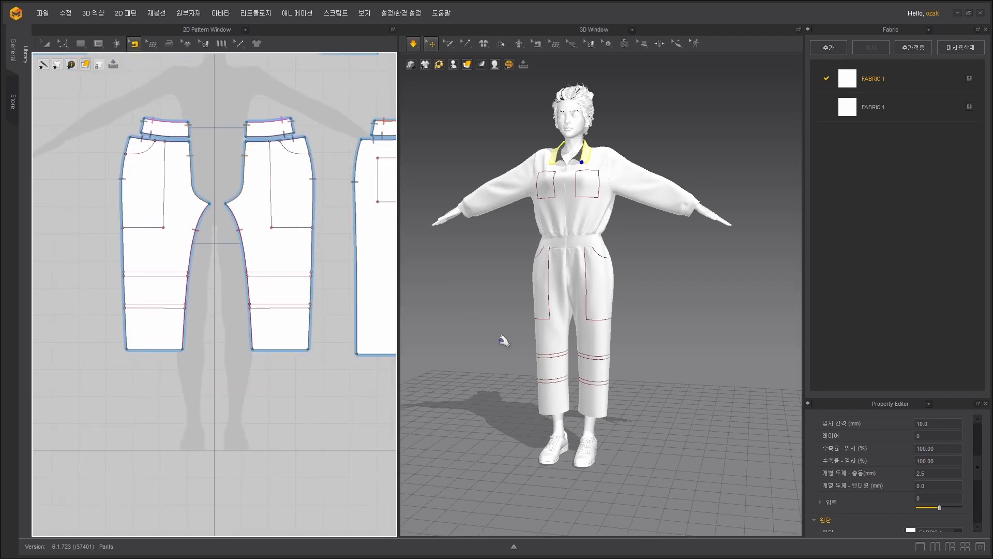
{"action": "middle_click_drag", "start_coordinate": [328, 351], "coordinate": [270, 295]}
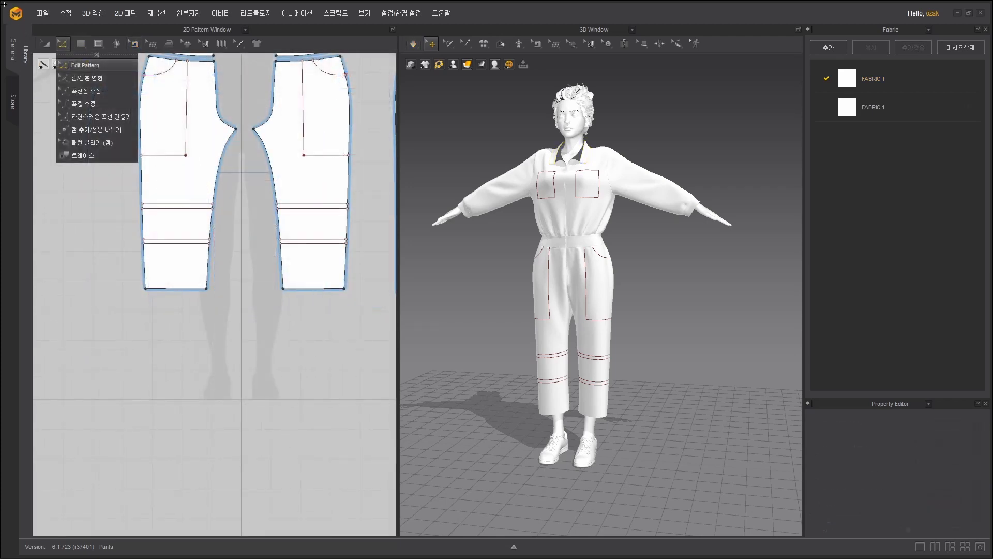
{"action": "left_click", "coordinate": [78, 62]}
{"action": "left_click", "coordinate": [176, 288]}
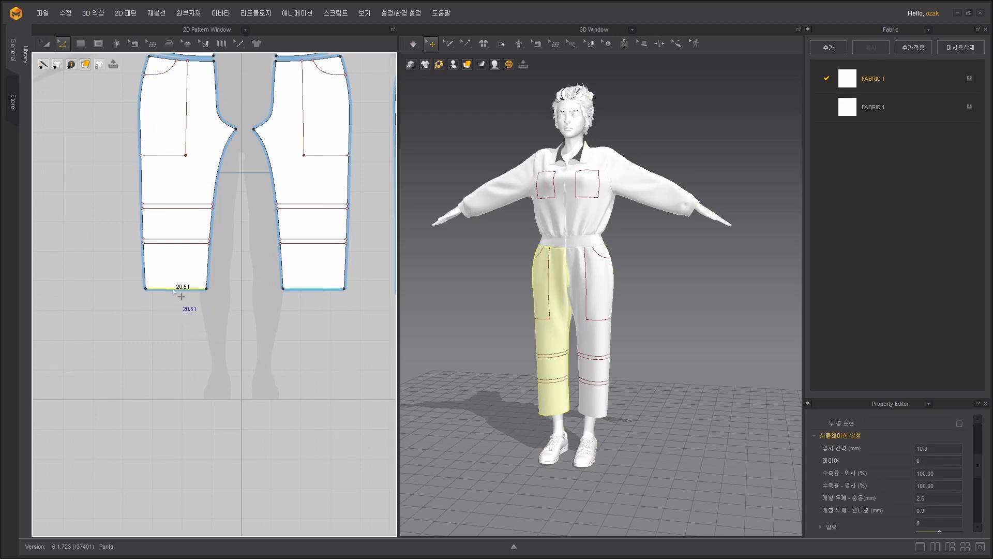
Create a rectangle pattern 20.5 cm wide and 4.5 cm high just below the front pants hem.
{"action": "left_click", "coordinate": [80, 44]}
{"action": "left_click", "coordinate": [92, 64]}
{"action": "left_click", "coordinate": [148, 308]}
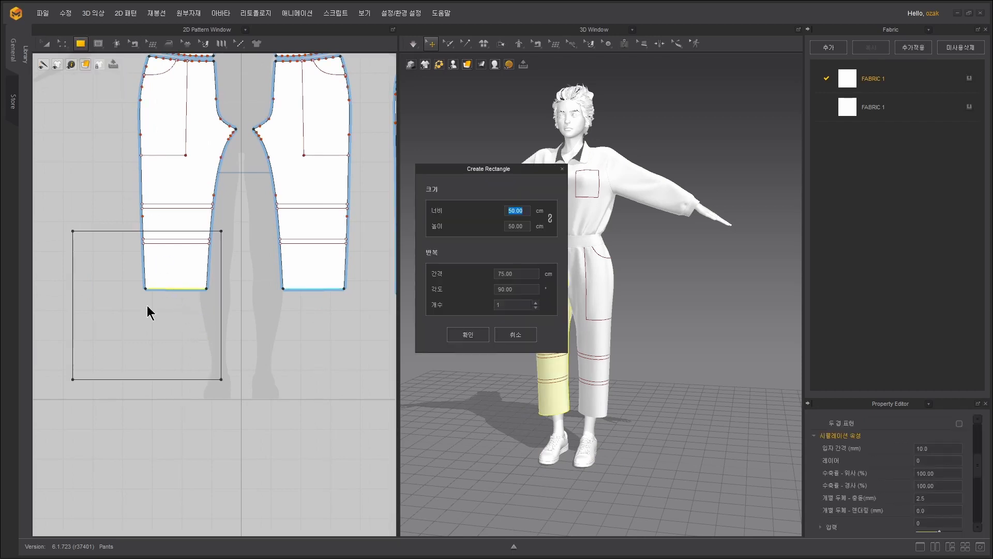
{"action": "type", "text": "20"}
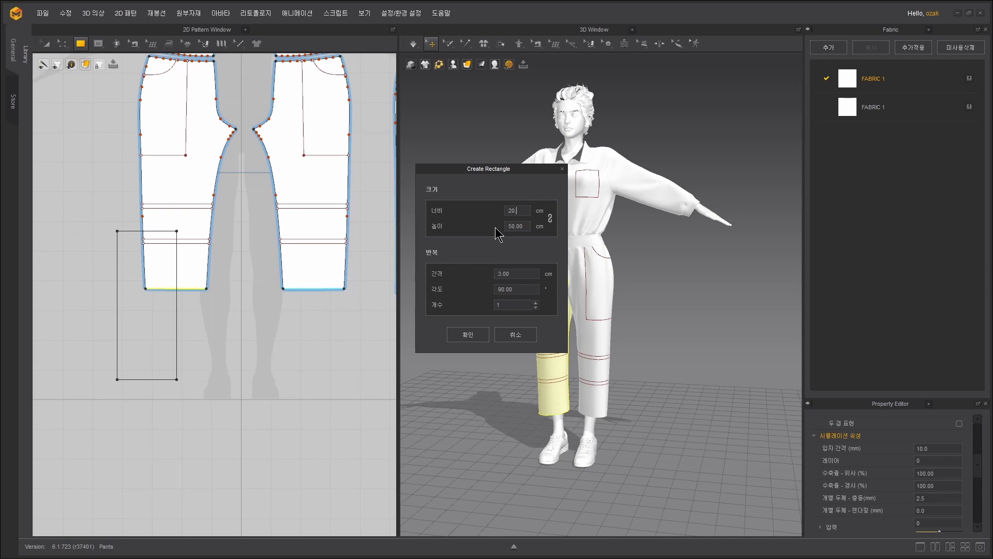
{"action": "type", "text": ".5"}
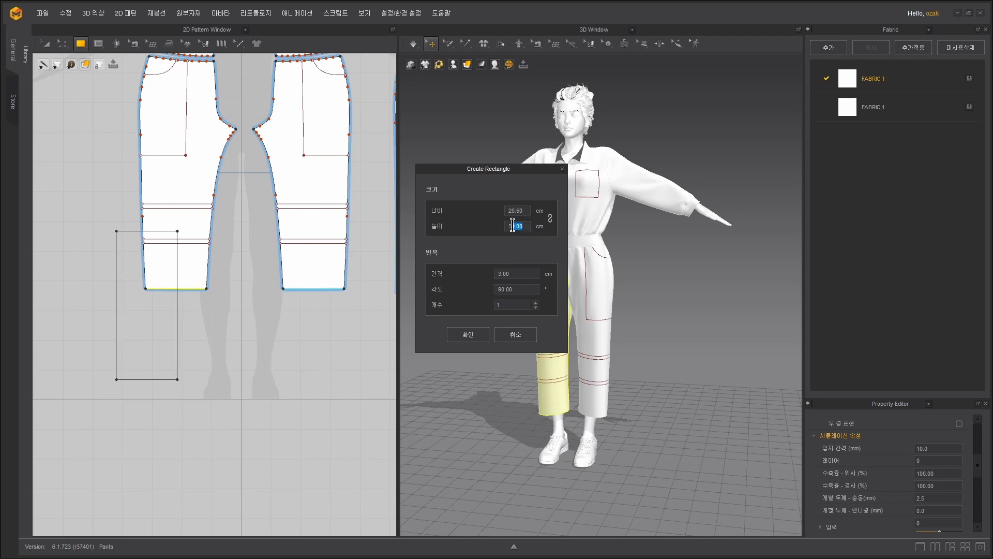
{"action": "type", "text": "4"}
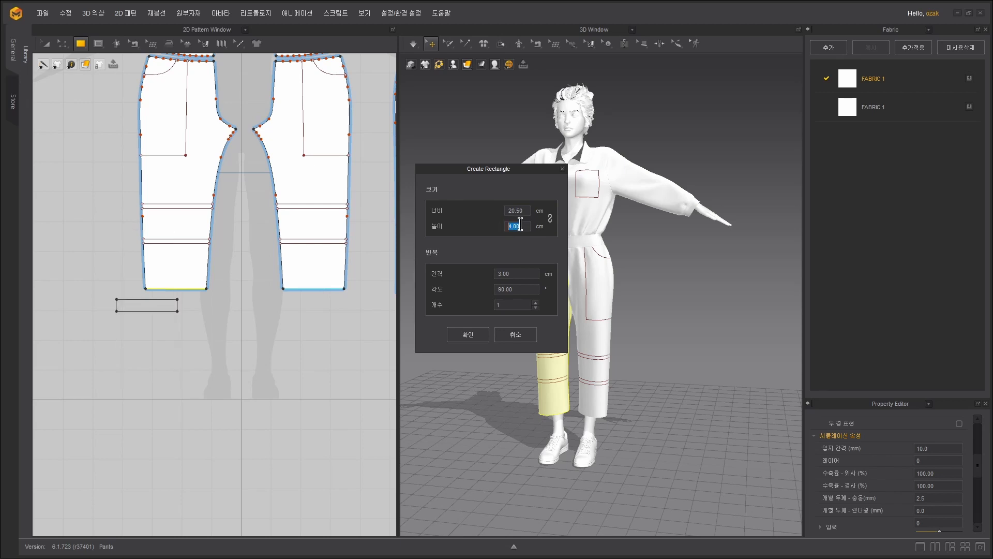
{"action": "type", "text": ".5"}
{"action": "key", "text": "Tab"}
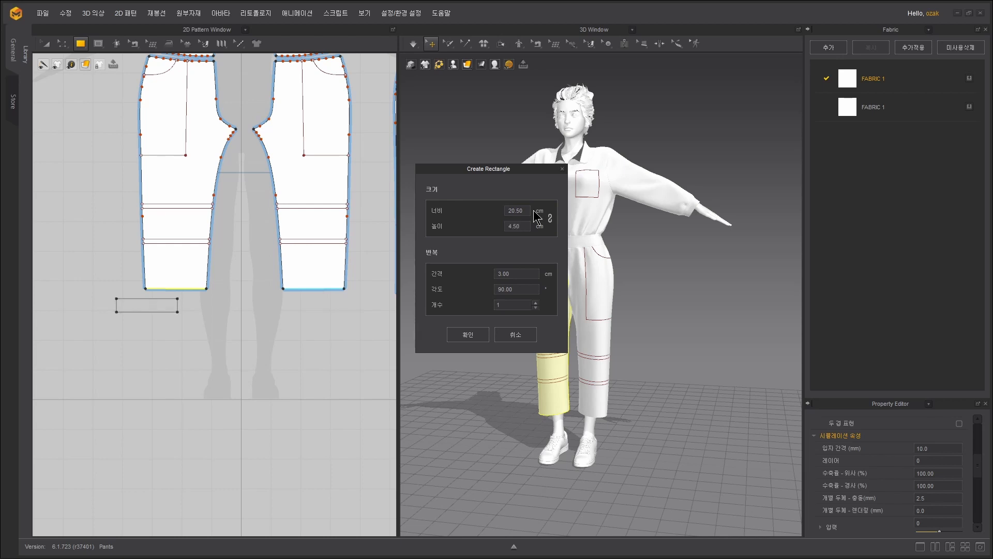
{"action": "left_click", "coordinate": [458, 335]}
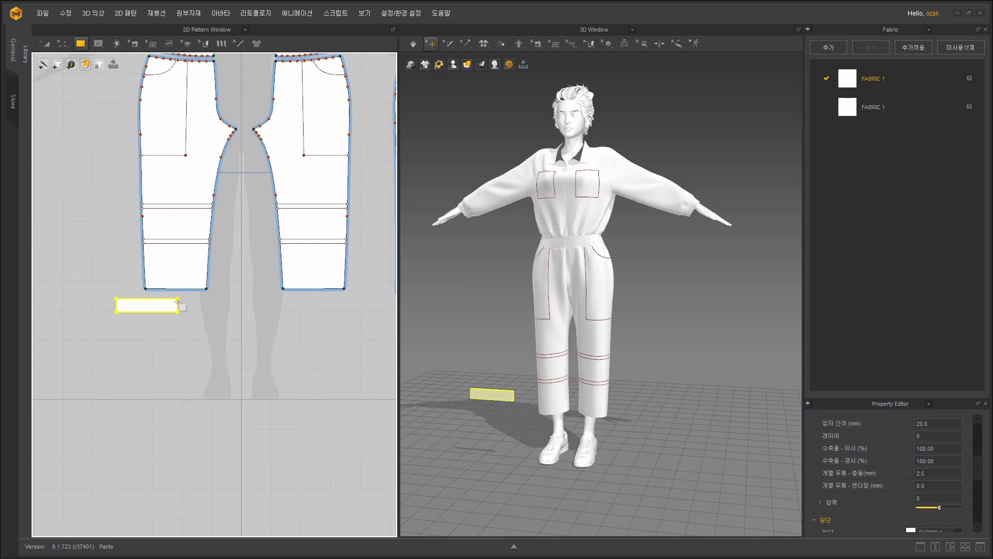
{"action": "left_click", "coordinate": [45, 43]}
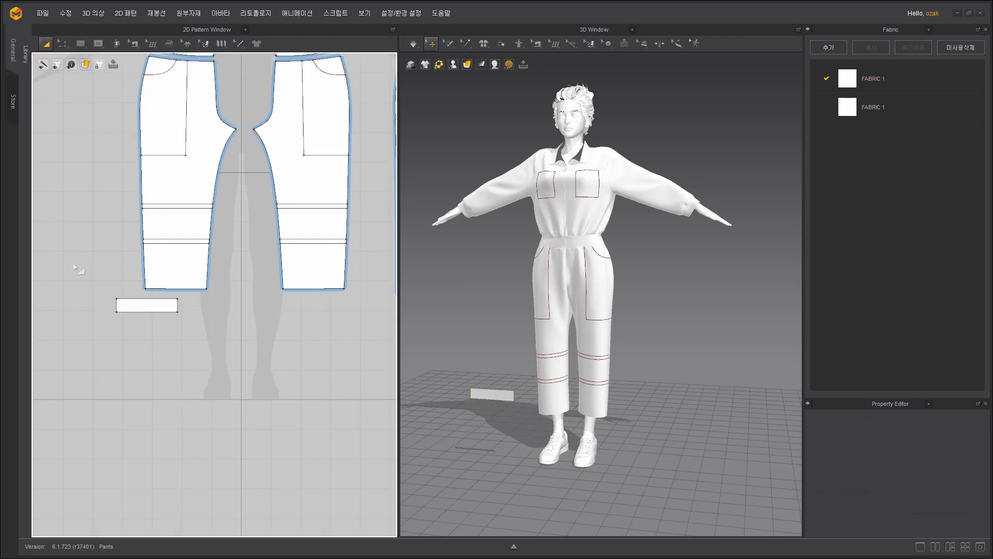
Move the hem band directly below the front pants hem and place a symmetric copy with sewing under the other front leg.
{"action": "left_click_drag", "start_coordinate": [147, 305], "coordinate": [190, 310]}
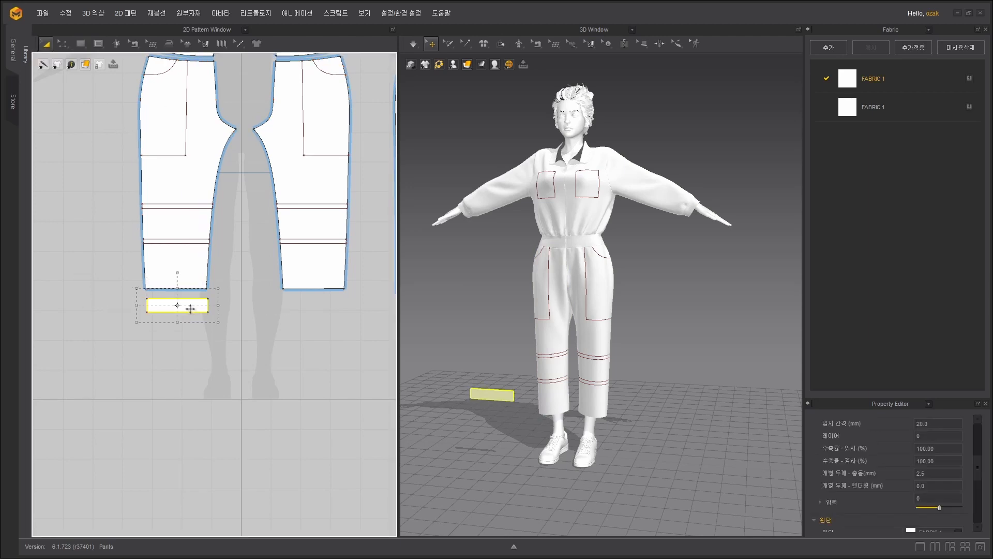
{"action": "right_click", "coordinate": [191, 310]}
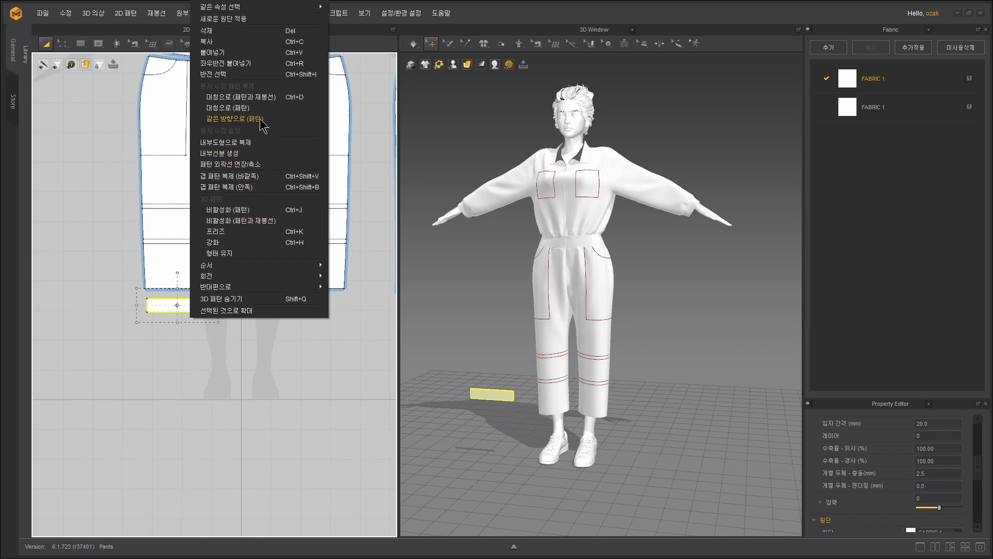
{"action": "left_click", "coordinate": [259, 97]}
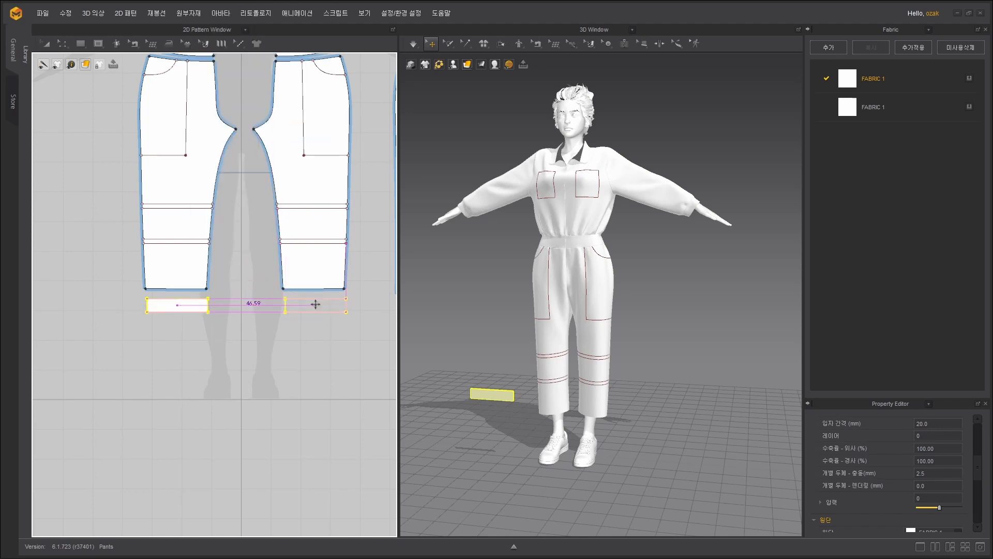
{"action": "left_click", "coordinate": [315, 304]}
{"action": "scroll", "coordinate": [322, 356], "scroll_direction": "down", "scroll_amount": 2}
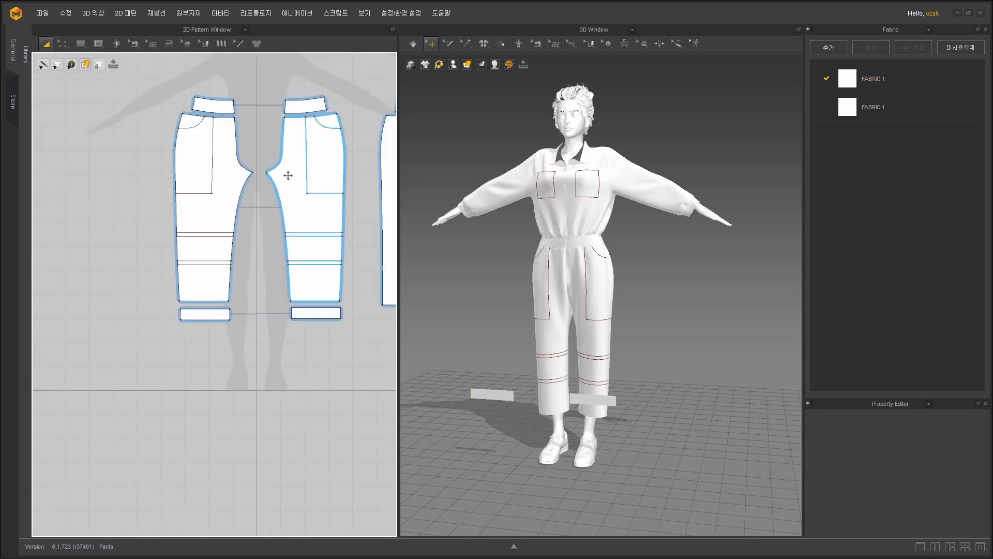
{"action": "scroll", "coordinate": [266, 252], "scroll_direction": "down", "scroll_amount": 2}
{"action": "scroll", "coordinate": [280, 302], "scroll_direction": "up", "scroll_amount": 5}
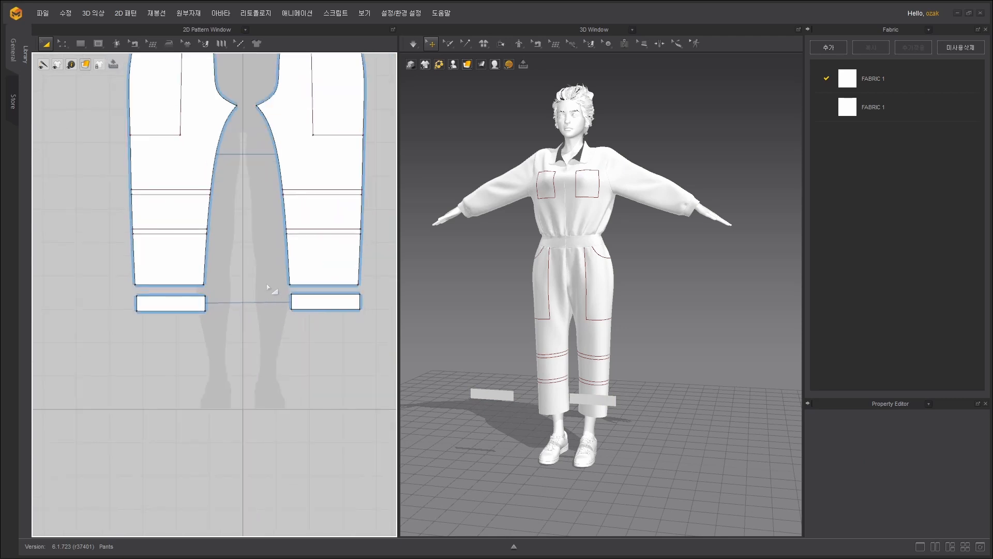
{"action": "scroll", "coordinate": [268, 288], "scroll_direction": "down", "scroll_amount": 2}
{"action": "scroll", "coordinate": [306, 327], "scroll_direction": "up", "scroll_amount": 2}
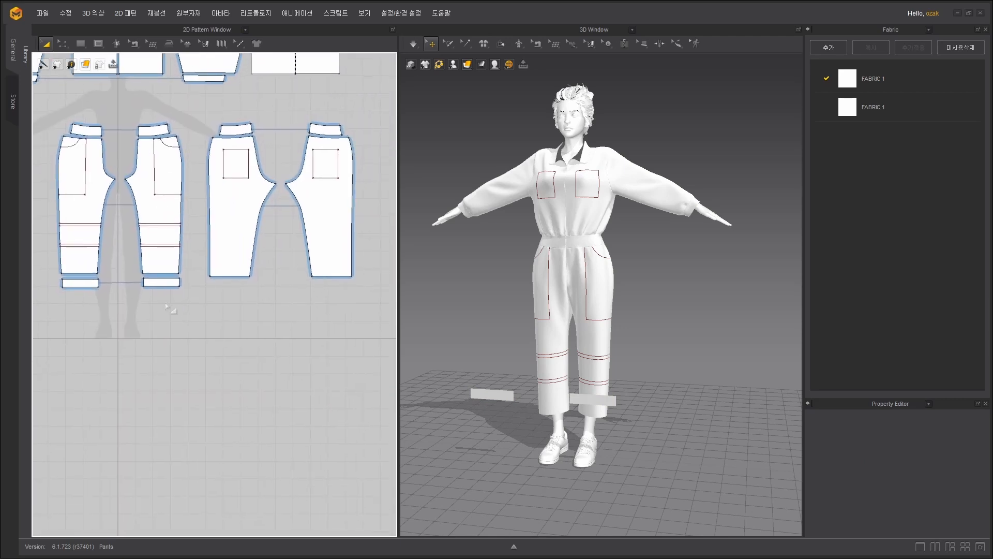
{"action": "left_click", "coordinate": [81, 279]}
{"action": "left_click", "coordinate": [81, 279]}
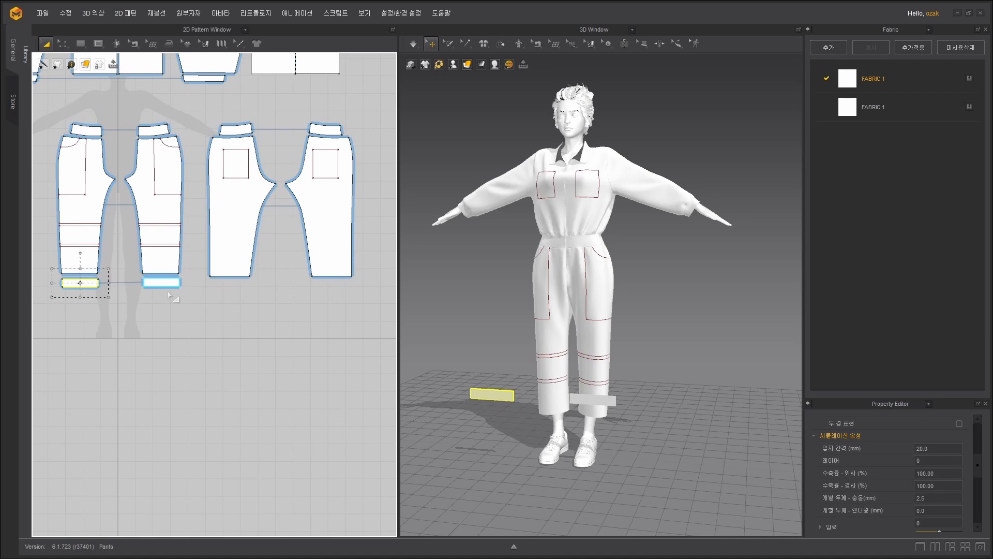
{"action": "key", "text": "ctrl+c"}
{"action": "key", "text": "ctrl+v"}
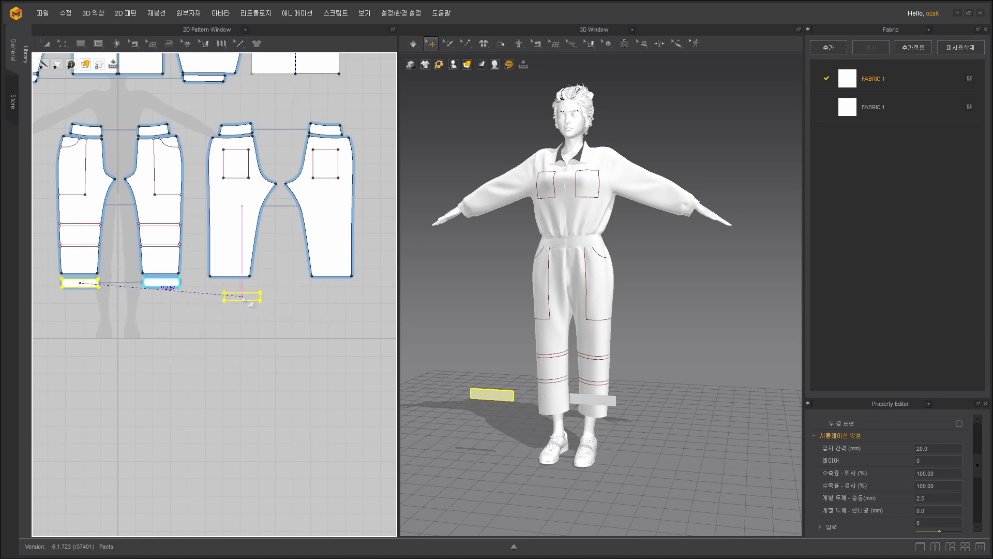
{"action": "left_click", "coordinate": [232, 291]}
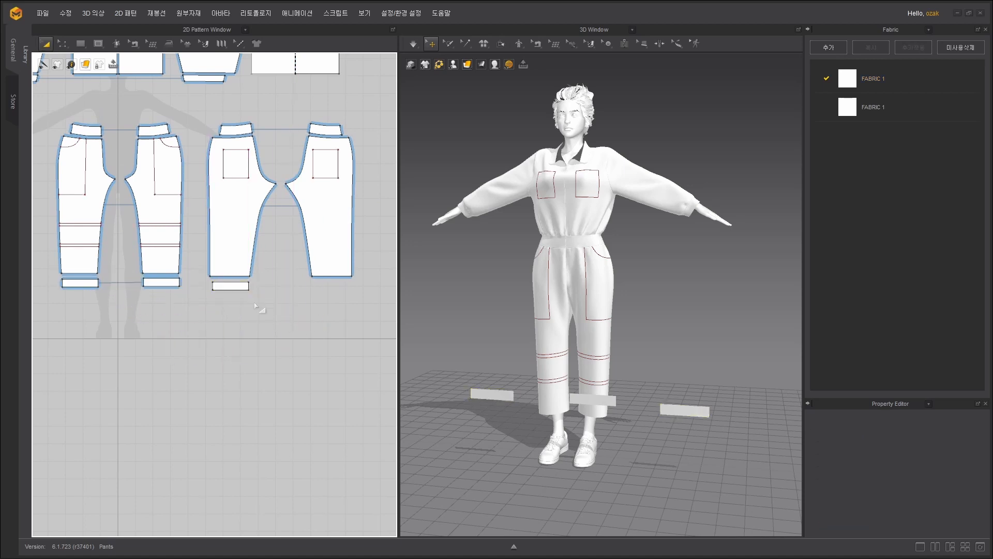
{"action": "right_click", "coordinate": [235, 282]}
{"action": "left_click", "coordinate": [255, 357]}
{"action": "scroll", "coordinate": [249, 348], "scroll_direction": "up", "scroll_amount": 5}
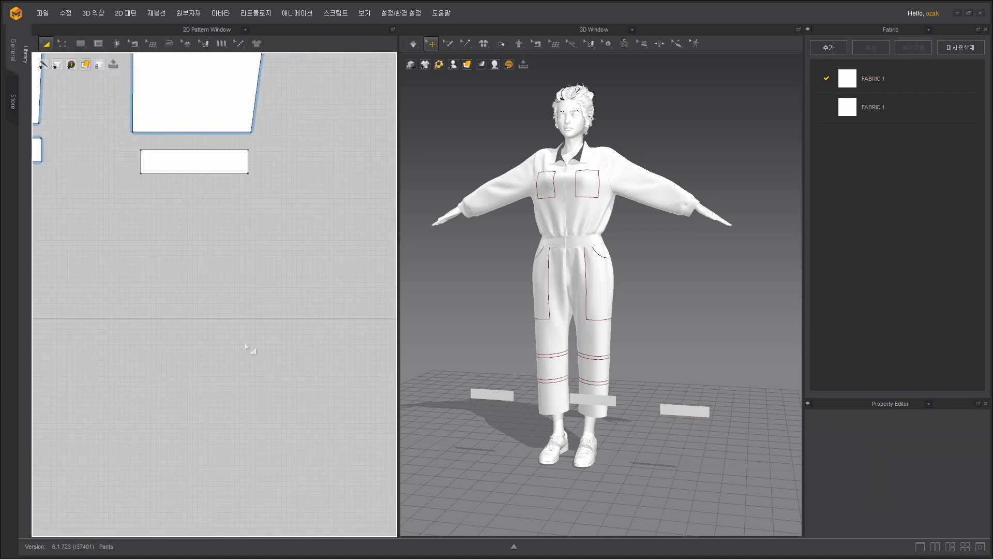
{"action": "left_click", "coordinate": [192, 158]}
{"action": "key", "text": "Delete"}
Measure the length of the back pants hem edge.
{"action": "scroll", "coordinate": [218, 178], "scroll_direction": "down", "scroll_amount": 5}
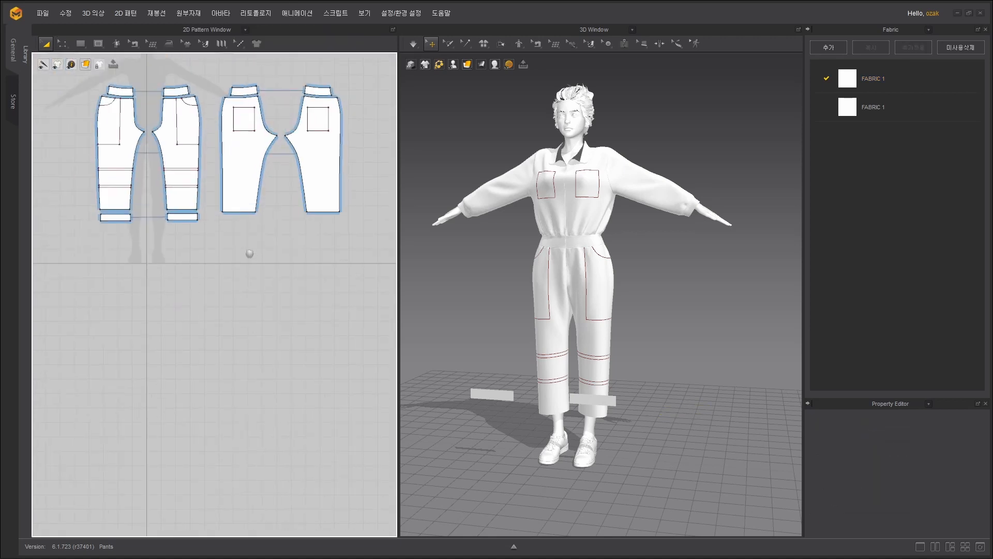
{"action": "scroll", "coordinate": [259, 290], "scroll_direction": "up", "scroll_amount": 4}
{"action": "key", "text": "z"}
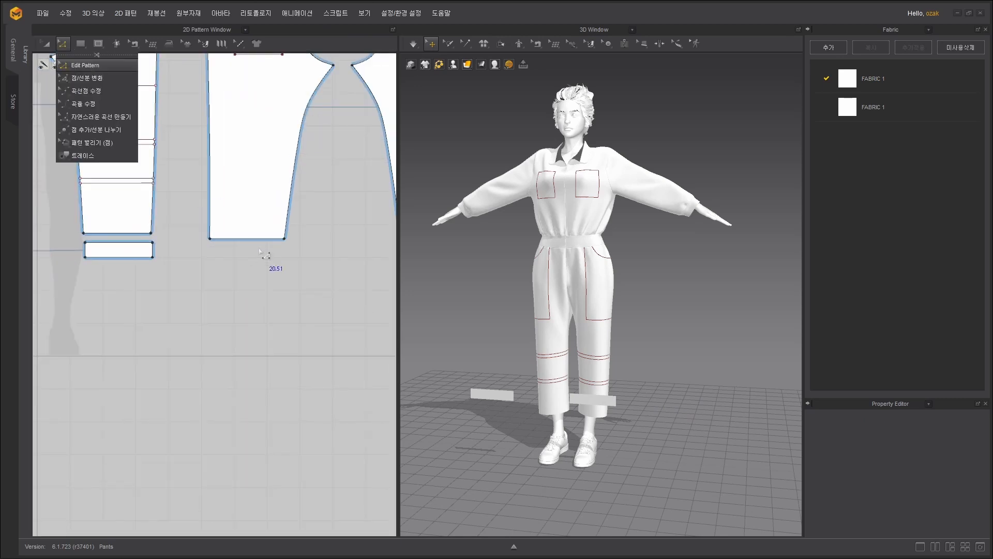
{"action": "left_click", "coordinate": [227, 239]}
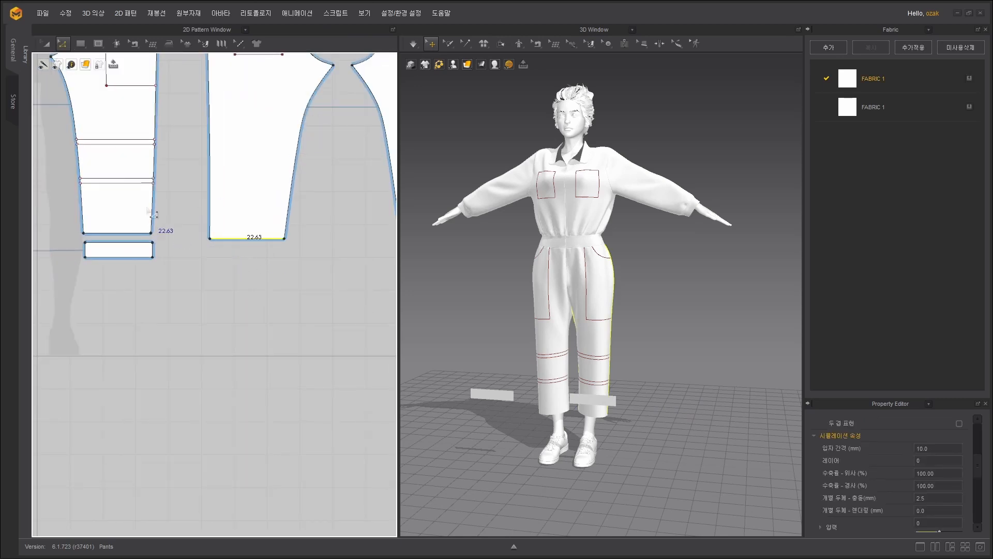
Create a rectangle pattern 22.6 cm wide and 4.5 cm high below the back pants hem.
{"action": "left_click", "coordinate": [79, 45]}
{"action": "left_click", "coordinate": [217, 277]}
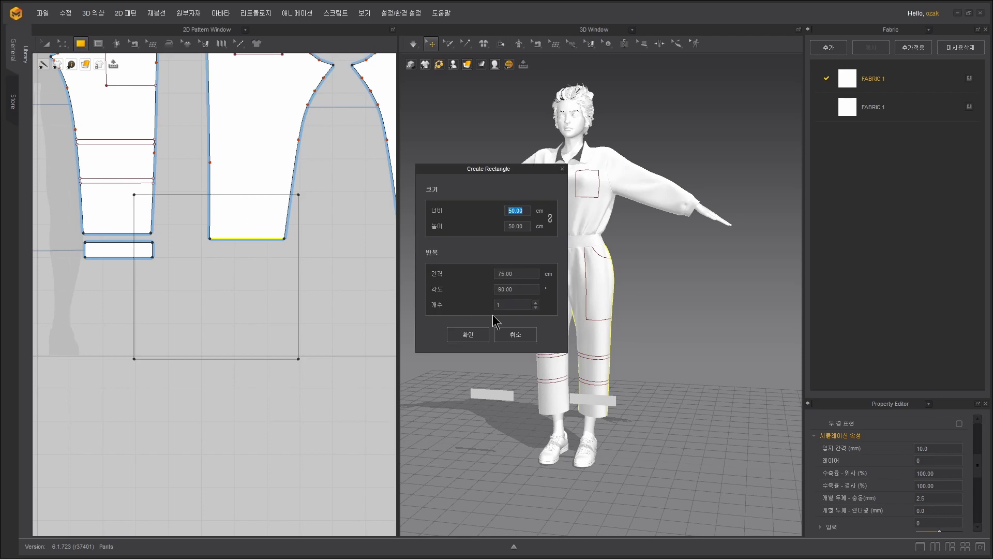
{"action": "type", "text": "22.6"}
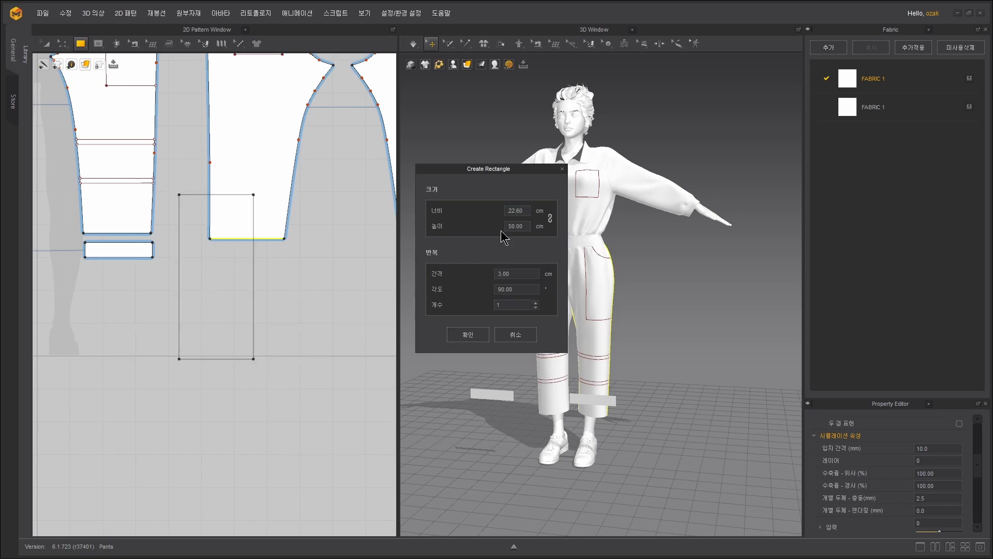
{"action": "left_click_drag", "start_coordinate": [524, 223], "coordinate": [507, 221]}
{"action": "type", "text": "4.5"}
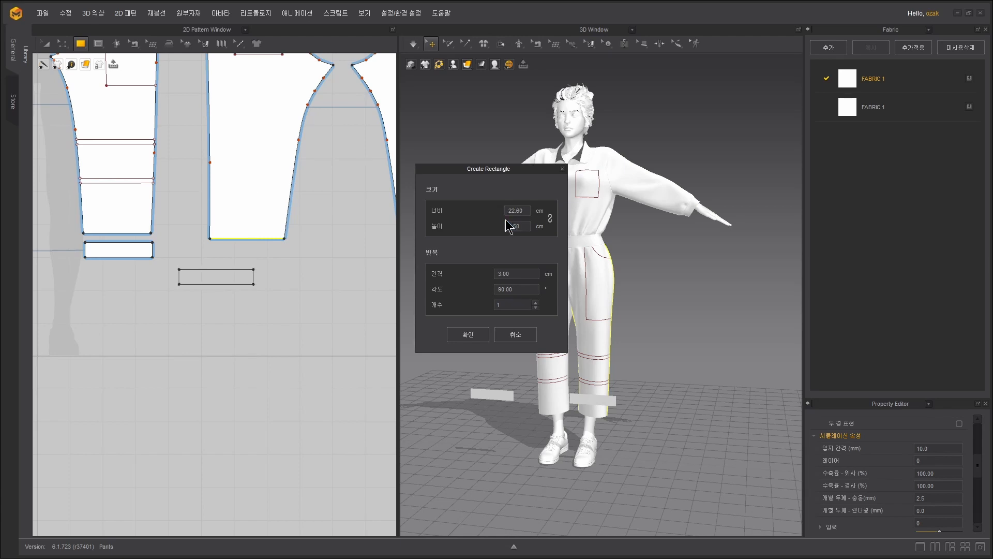
{"action": "left_click", "coordinate": [469, 336]}
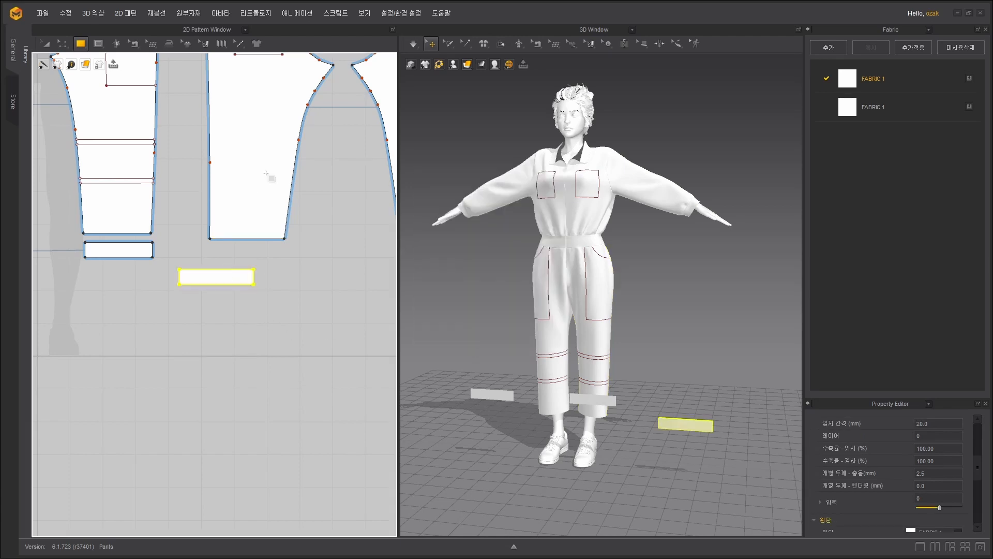
Move the new band directly below the back pants hem and place a symmetric copy under the other back leg.
{"action": "key", "text": "a"}
{"action": "left_click_drag", "start_coordinate": [225, 279], "coordinate": [260, 258]}
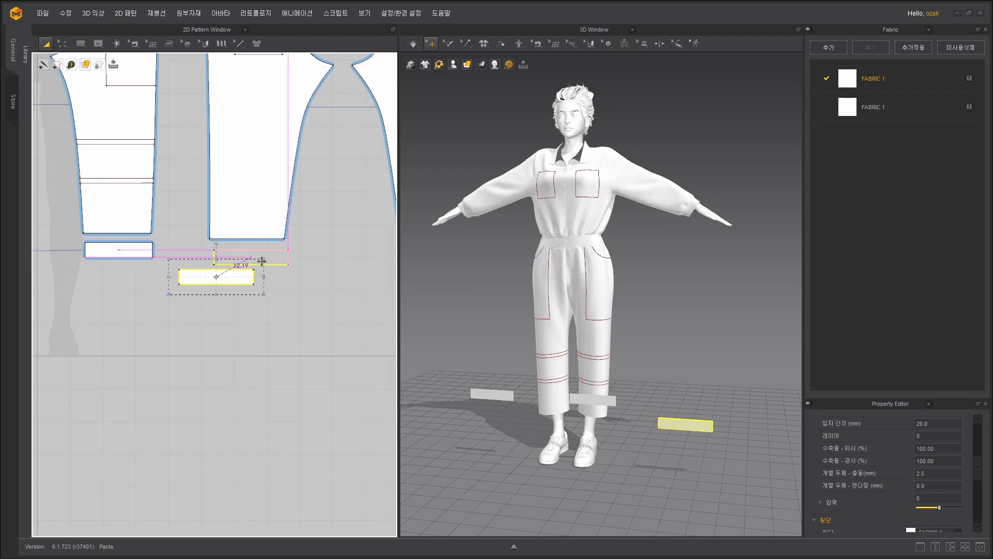
{"action": "scroll", "coordinate": [258, 264], "scroll_direction": "down", "scroll_amount": 3}
{"action": "scroll", "coordinate": [235, 266], "scroll_direction": "up", "scroll_amount": 4}
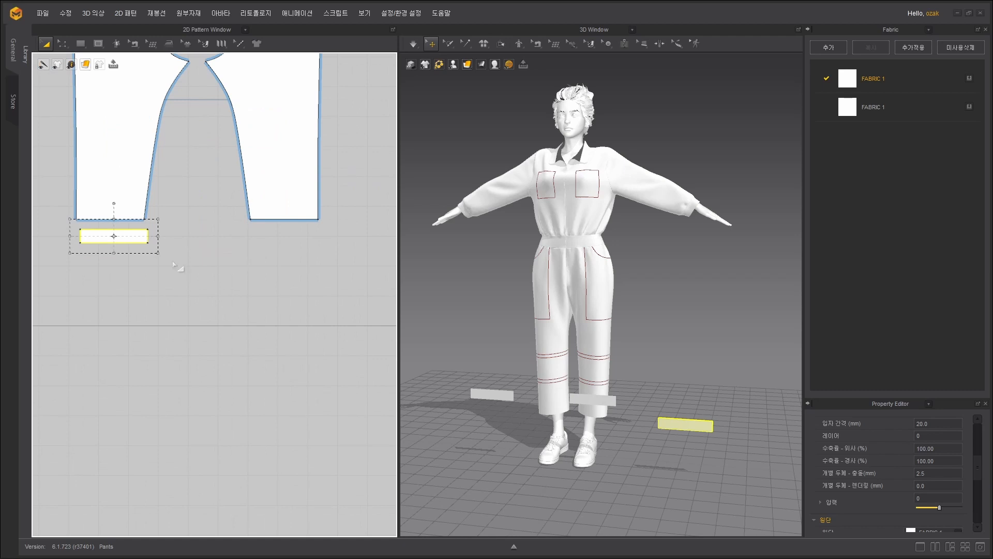
{"action": "right_click", "coordinate": [136, 237]}
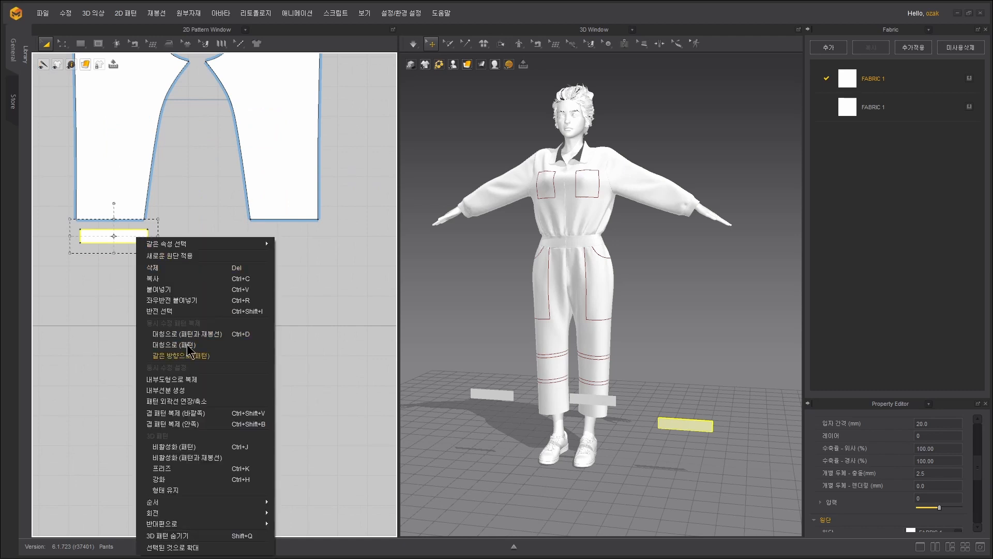
{"action": "left_click", "coordinate": [184, 344]}
{"action": "left_click", "coordinate": [284, 235]}
Duplicate all four front and back hem bands and place the copies in a second row just below the originals.
{"action": "scroll", "coordinate": [312, 351], "scroll_direction": "down", "scroll_amount": 3}
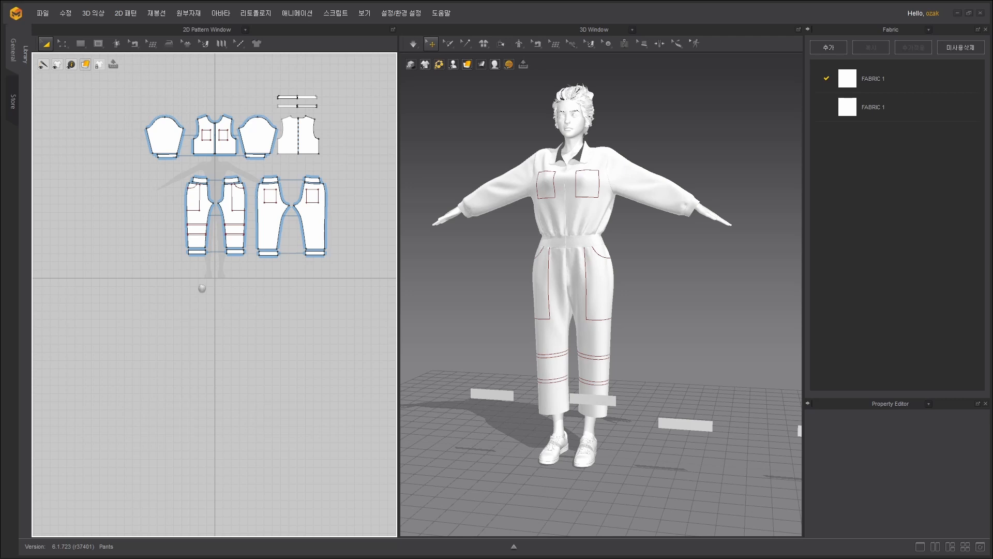
{"action": "middle_click_drag", "start_coordinate": [201, 288], "coordinate": [212, 277]}
{"action": "scroll", "coordinate": [190, 259], "scroll_direction": "up", "scroll_amount": 5}
{"action": "scroll", "coordinate": [190, 255], "scroll_direction": "down", "scroll_amount": 2}
{"action": "middle_click_drag", "start_coordinate": [363, 193], "coordinate": [322, 187]}
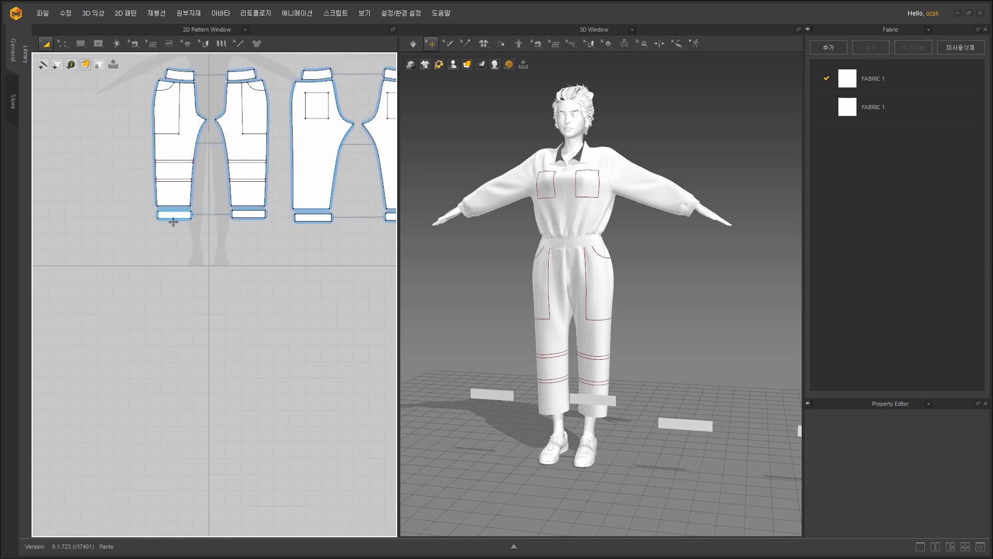
{"action": "left_click", "coordinate": [173, 222]}
{"action": "left_click", "coordinate": [248, 213], "text": "shift"}
{"action": "left_click", "coordinate": [308, 214], "text": "shift"}
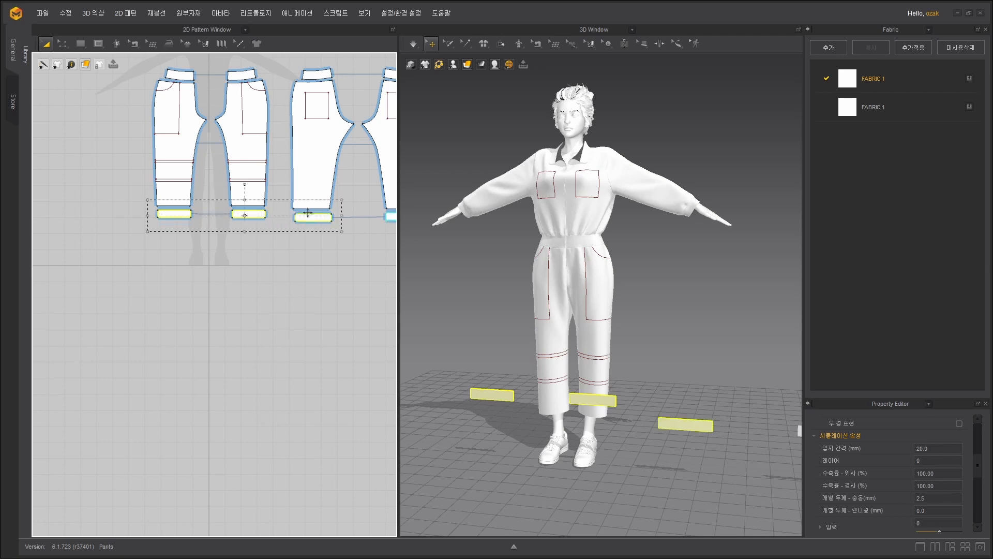
{"action": "left_click", "coordinate": [390, 217], "text": "shift"}
{"action": "key", "text": "ctrl+c"}
{"action": "key", "text": "ctrl+v"}
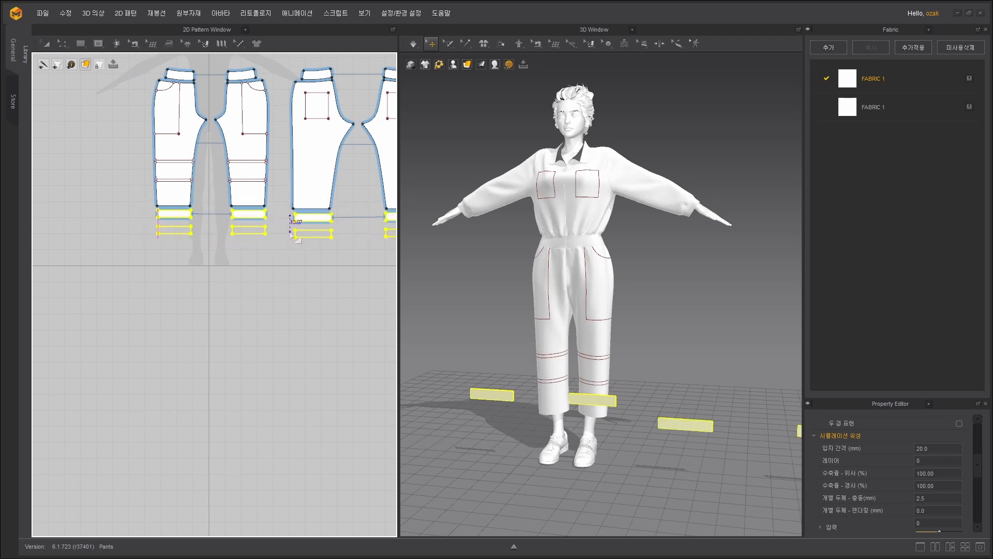
{"action": "left_click", "coordinate": [297, 240]}
Slightly reduce the height of the four copied hem bands by lowering their upper edges.
{"action": "scroll", "coordinate": [299, 255], "scroll_direction": "up", "scroll_amount": 3}
{"action": "scroll", "coordinate": [286, 238], "scroll_direction": "up", "scroll_amount": 2}
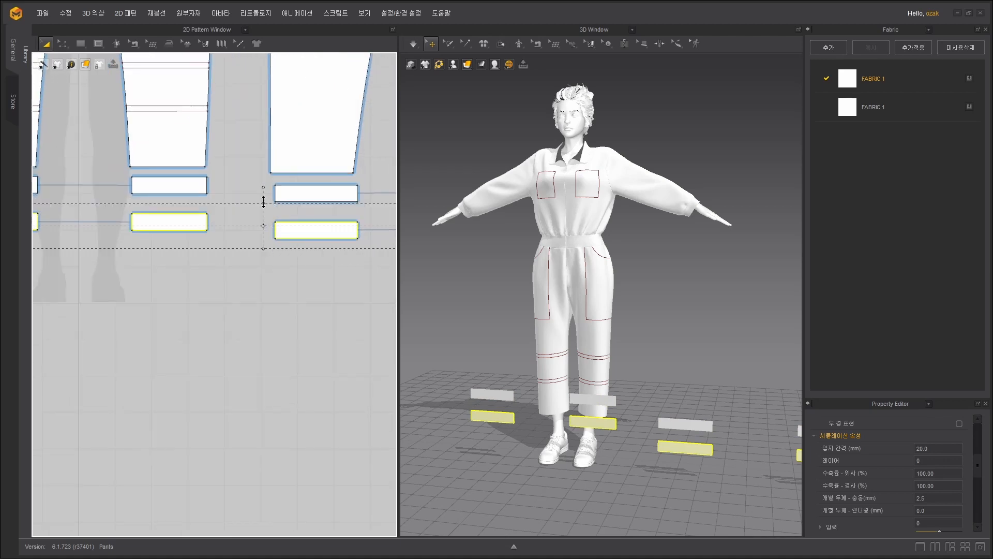
{"action": "left_click_drag", "start_coordinate": [263, 202], "coordinate": [265, 204]}
{"action": "key", "text": "ctrl+z"}
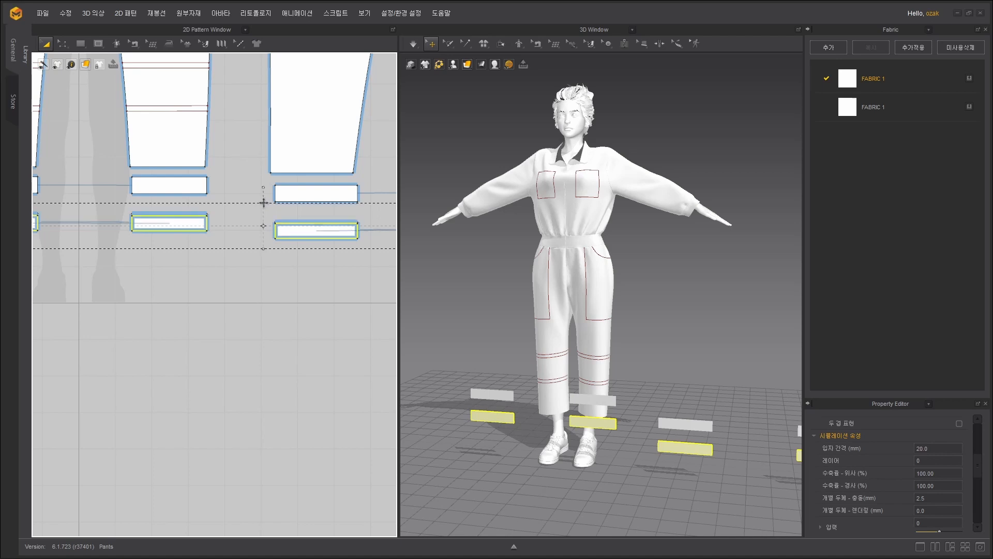
{"action": "left_click", "coordinate": [254, 306]}
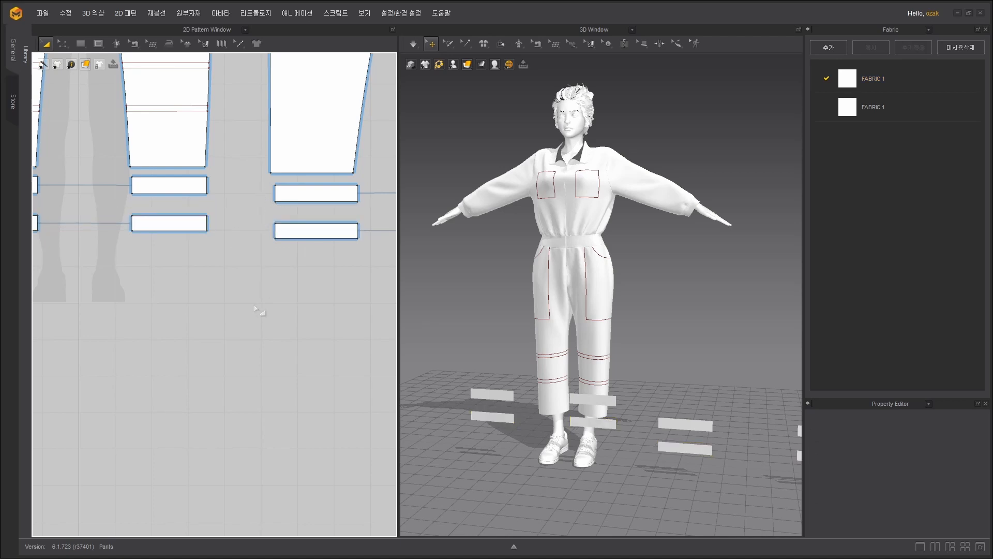
Sew the lower edge of the first-row front hem band to the front pants hem edge.
{"action": "scroll", "coordinate": [254, 309], "scroll_direction": "down", "scroll_amount": 5}
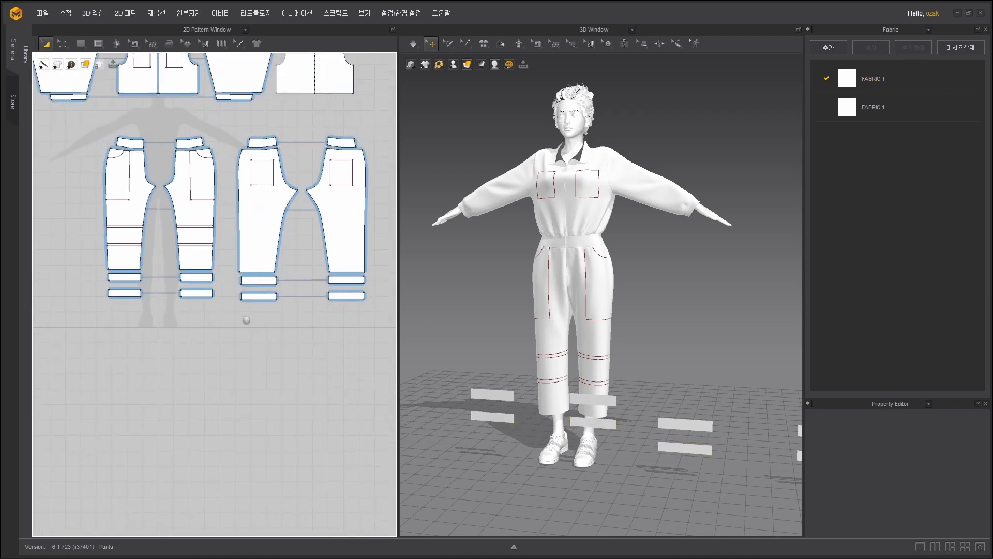
{"action": "middle_click_drag", "start_coordinate": [247, 321], "coordinate": [256, 322]}
{"action": "scroll", "coordinate": [256, 322], "scroll_direction": "up", "scroll_amount": 3}
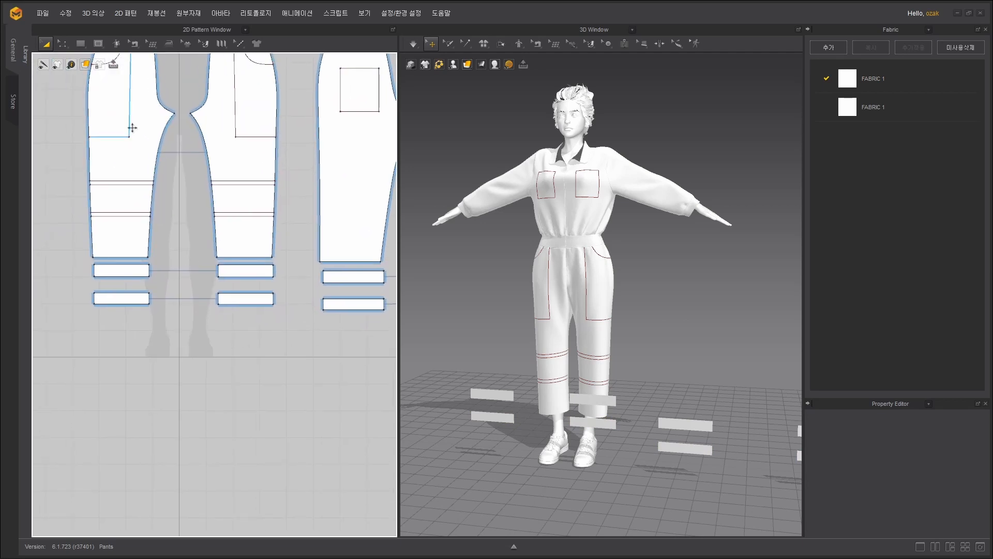
{"action": "left_click", "coordinate": [134, 43]}
{"action": "left_click", "coordinate": [141, 64]}
{"action": "scroll", "coordinate": [147, 196], "scroll_direction": "up", "scroll_amount": 3}
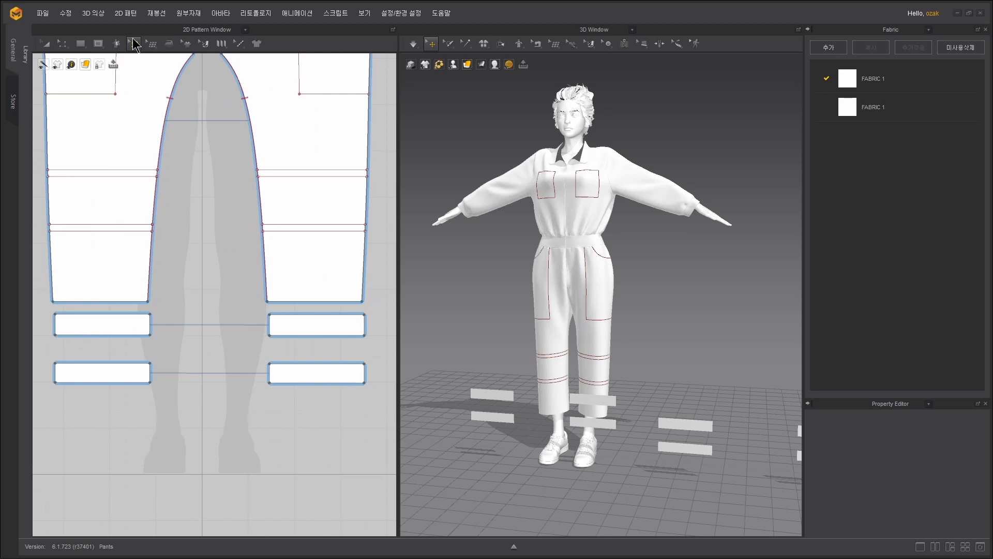
{"action": "left_click", "coordinate": [133, 44]}
{"action": "left_click", "coordinate": [154, 77]}
{"action": "left_click", "coordinate": [77, 337]}
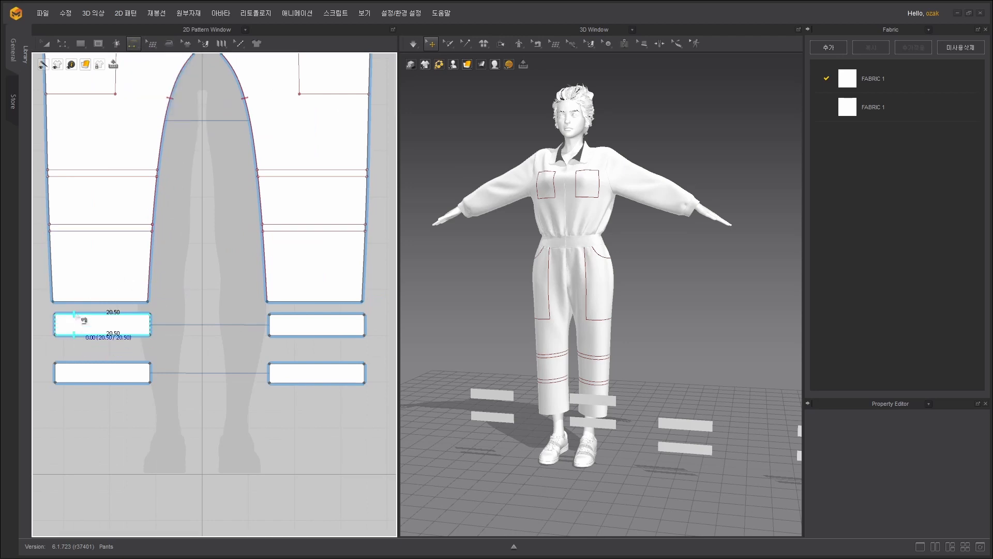
{"action": "left_click", "coordinate": [74, 302]}
Sew the lower edge of the first-row back hem band to the back pants hem edge.
{"action": "scroll", "coordinate": [321, 318], "scroll_direction": "down", "scroll_amount": 3}
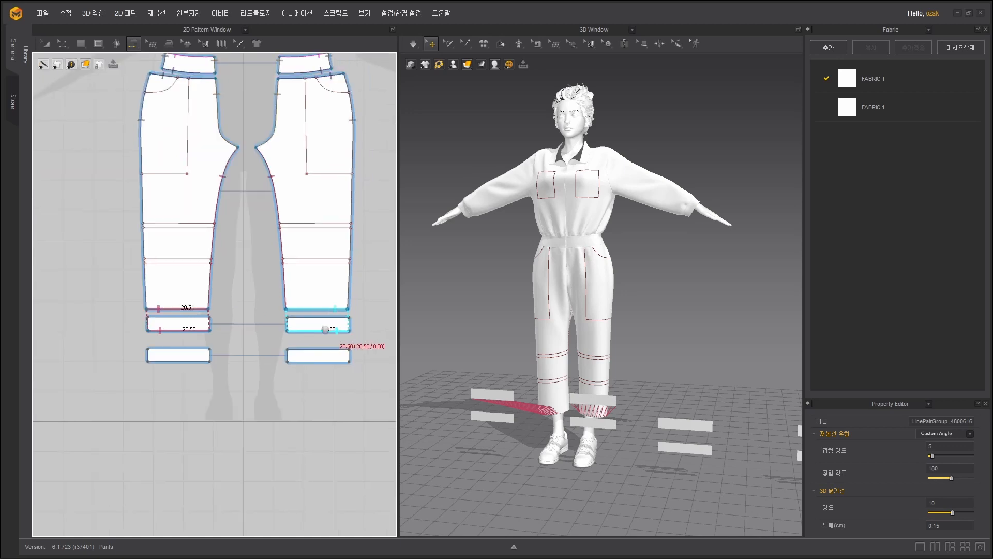
{"action": "middle_click_drag", "start_coordinate": [328, 327], "coordinate": [138, 348]}
{"action": "left_click", "coordinate": [229, 358]}
{"action": "left_click", "coordinate": [248, 334]}
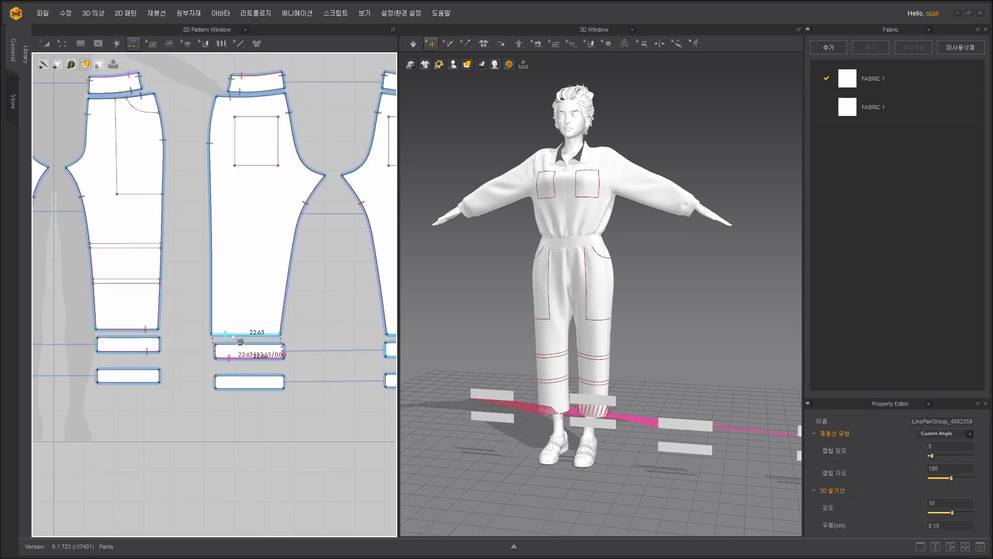
{"action": "middle_click_drag", "start_coordinate": [248, 334], "coordinate": [98, 333]}
{"action": "scroll", "coordinate": [289, 359], "scroll_direction": "down", "scroll_amount": 5}
{"action": "scroll", "coordinate": [276, 337], "scroll_direction": "up", "scroll_amount": 10}
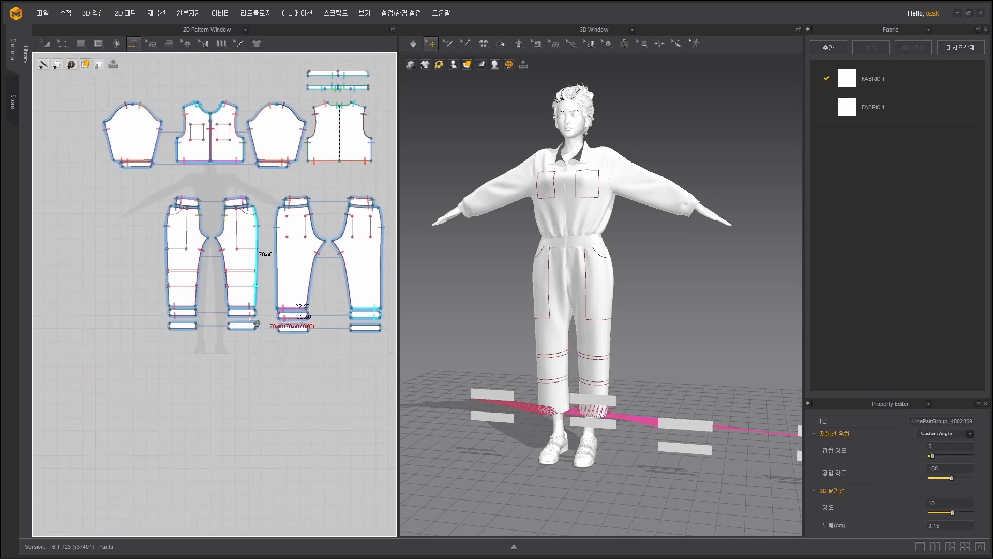
{"action": "scroll", "coordinate": [109, 336], "scroll_direction": "down", "scroll_amount": 5}
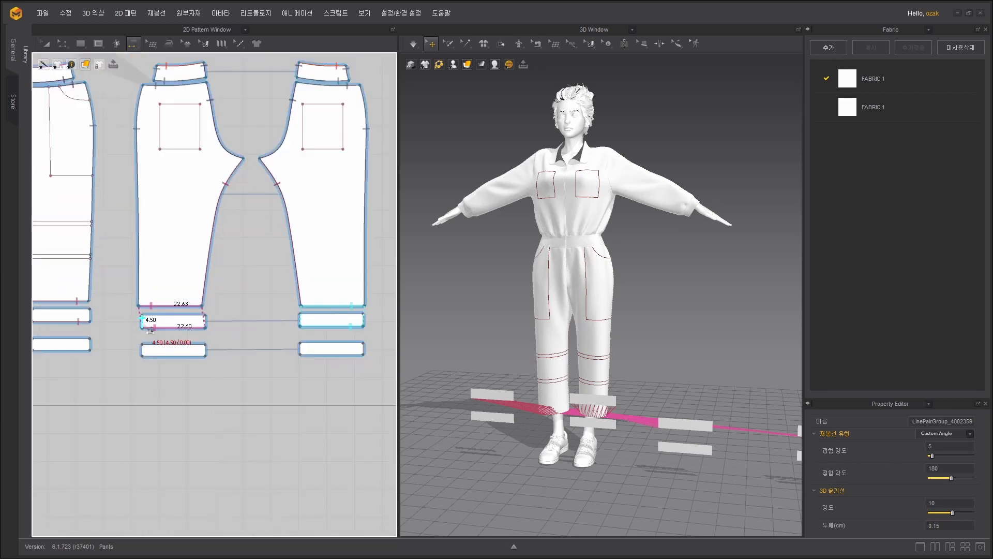
Sew both short ends of the first-row front hem band to the matching ends of the first-row back hem band.
{"action": "middle_click_drag", "start_coordinate": [160, 354], "coordinate": [276, 384]}
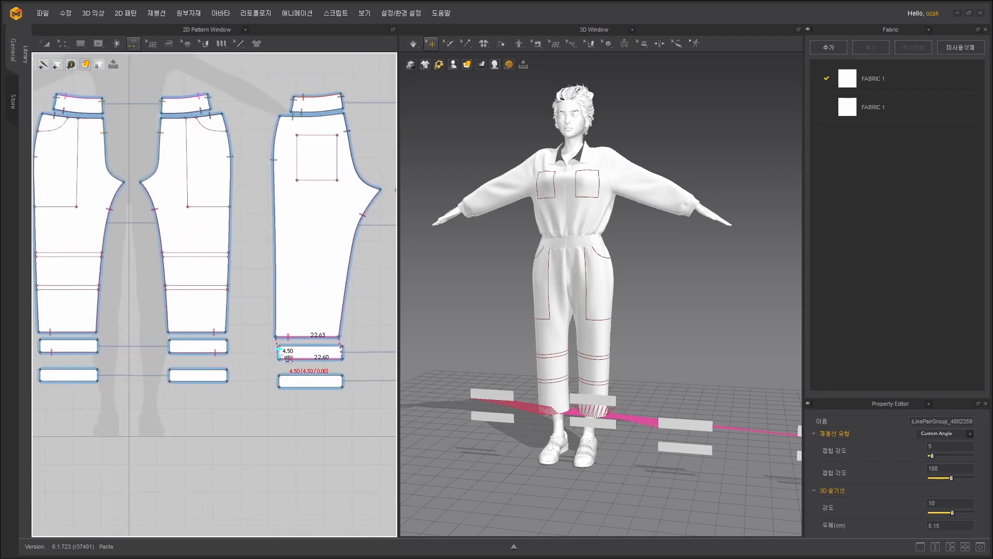
{"action": "left_click", "coordinate": [279, 349]}
{"action": "left_click", "coordinate": [227, 343]}
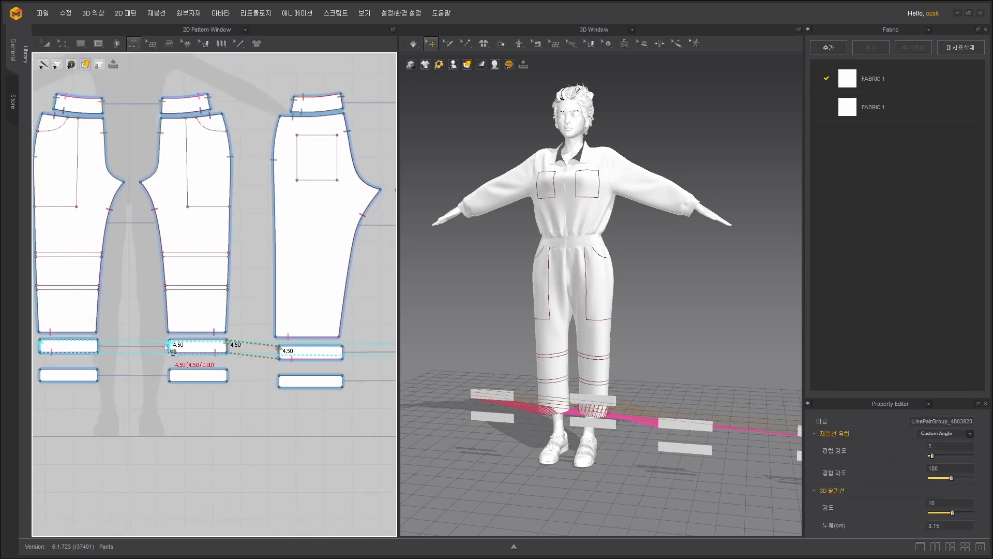
{"action": "left_click", "coordinate": [169, 346]}
{"action": "left_click", "coordinate": [342, 352]}
Sew the upper edge of the first-row back hem band to the lower edge of the second-row back band.
{"action": "scroll", "coordinate": [168, 379], "scroll_direction": "down", "scroll_amount": 4}
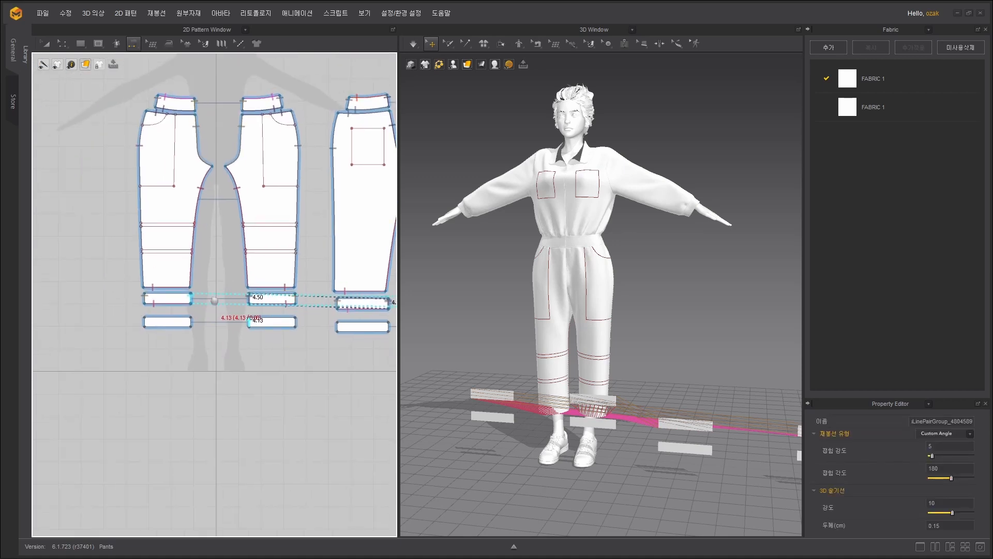
{"action": "scroll", "coordinate": [203, 297], "scroll_direction": "up", "scroll_amount": 6}
{"action": "scroll", "coordinate": [203, 298], "scroll_direction": "up", "scroll_amount": 2}
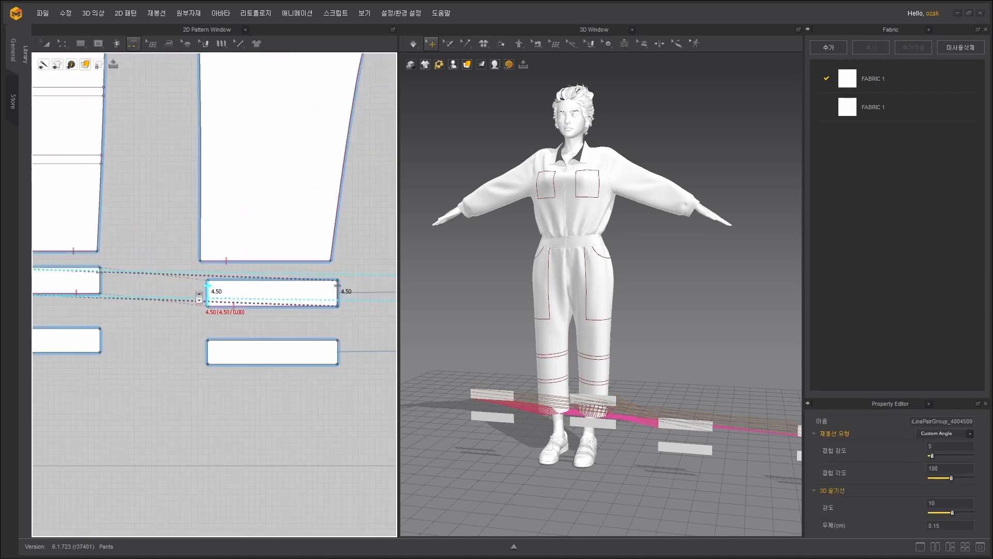
{"action": "left_click", "coordinate": [206, 339]}
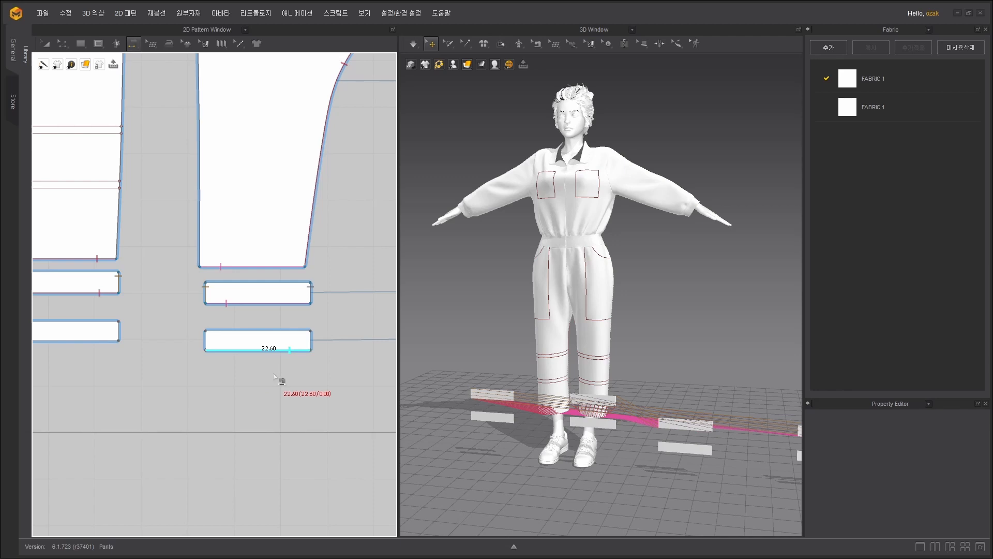
{"action": "left_click", "coordinate": [231, 298]}
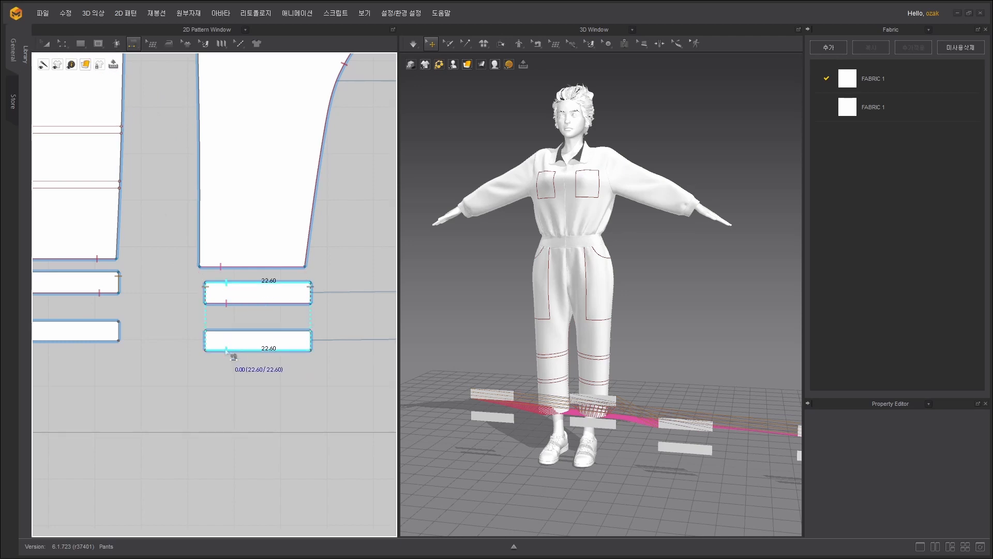
{"action": "left_click", "coordinate": [233, 351]}
Sew the upper edge of the first-row front hem band to the lower edge of the second-row front band.
{"action": "scroll", "coordinate": [253, 372], "scroll_direction": "down", "scroll_amount": 4}
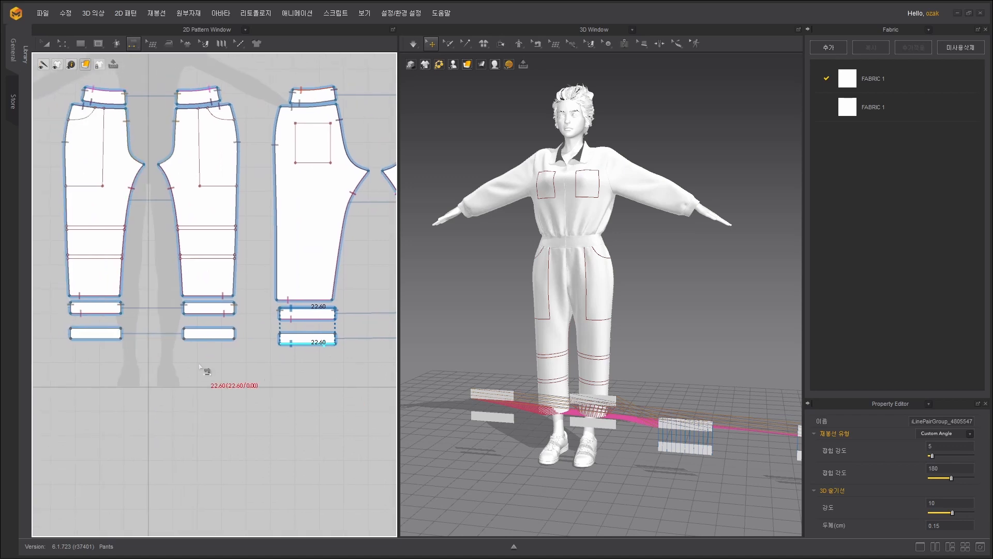
{"action": "scroll", "coordinate": [218, 383], "scroll_direction": "up", "scroll_amount": 5}
{"action": "left_click", "coordinate": [285, 267]}
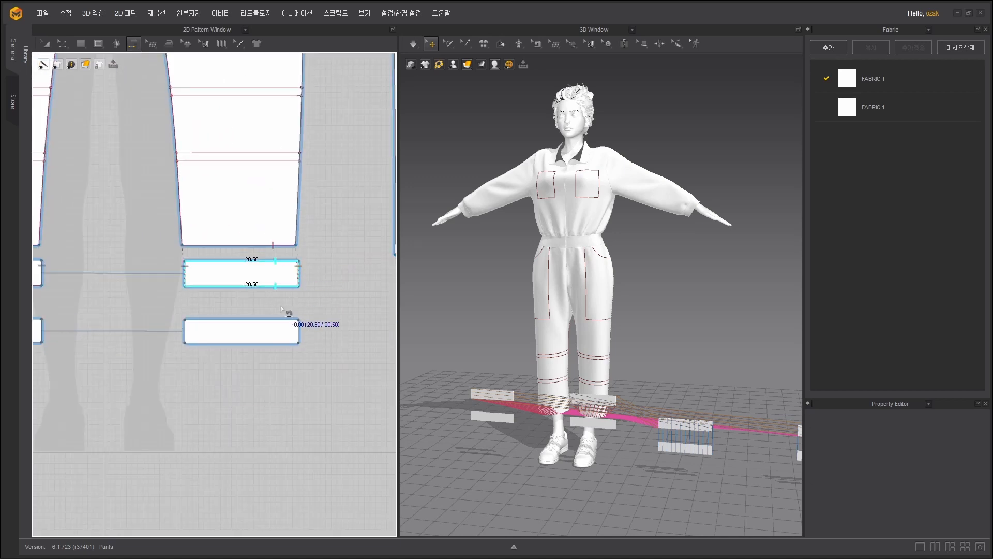
{"action": "left_click", "coordinate": [277, 343]}
{"action": "scroll", "coordinate": [310, 381], "scroll_direction": "down", "scroll_amount": 3}
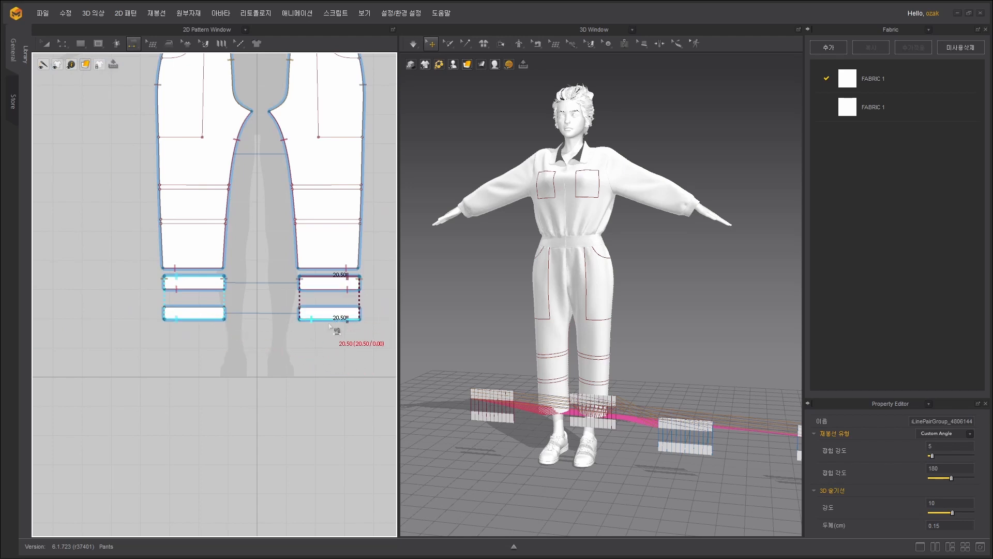
Sew the outer short end of the second-row back hem band to the outer end of the second-row front band.
{"action": "middle_click_drag", "start_coordinate": [330, 326], "coordinate": [289, 345]}
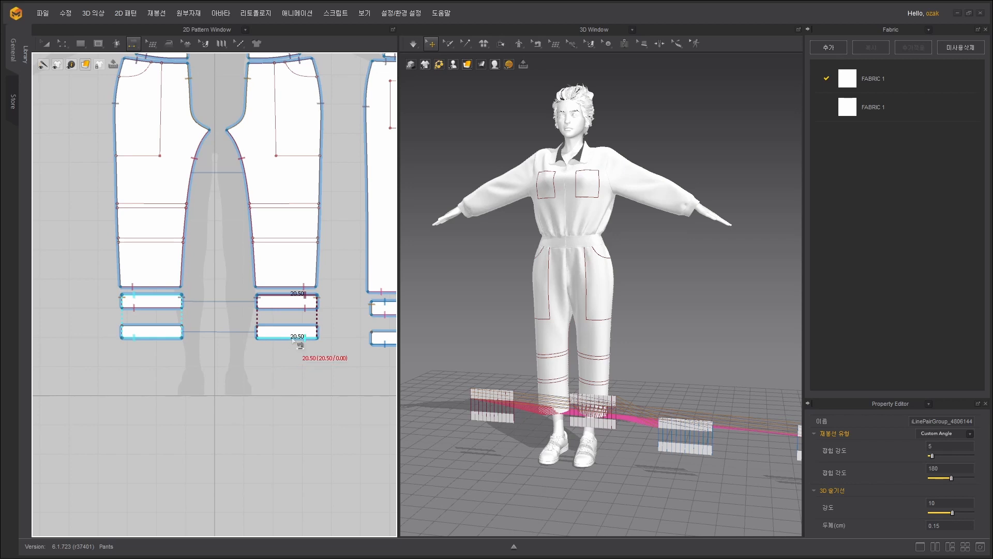
{"action": "middle_click_drag", "start_coordinate": [292, 339], "coordinate": [279, 353]}
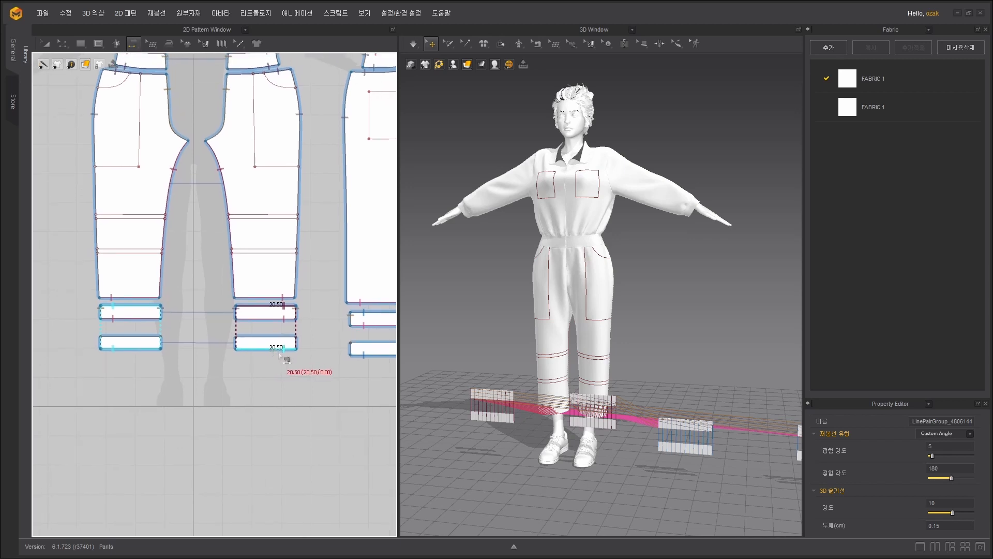
{"action": "scroll", "coordinate": [222, 349], "scroll_direction": "up", "scroll_amount": 3}
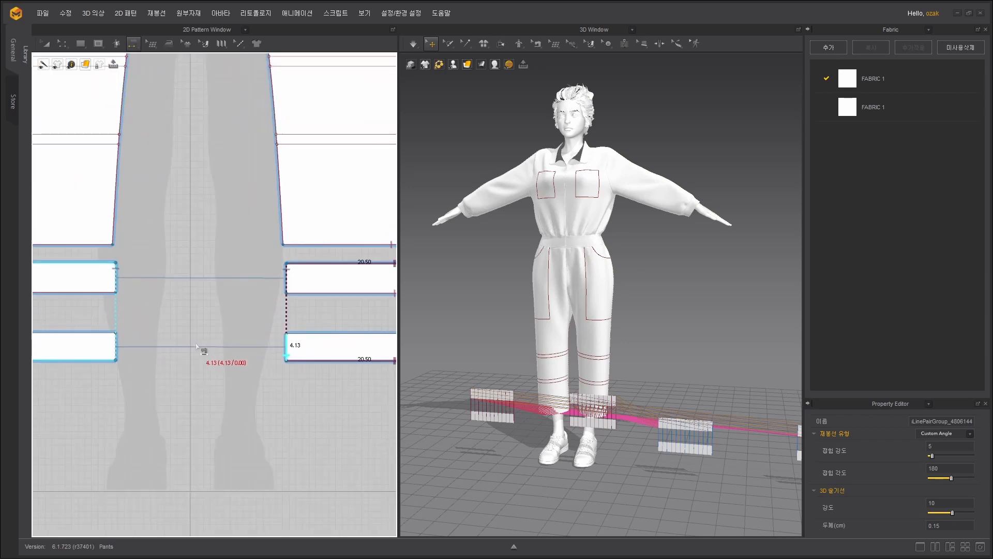
{"action": "scroll", "coordinate": [210, 352], "scroll_direction": "down", "scroll_amount": 1}
{"action": "middle_click_drag", "start_coordinate": [224, 350], "coordinate": [82, 327]}
{"action": "scroll", "coordinate": [158, 338], "scroll_direction": "up", "scroll_amount": 4}
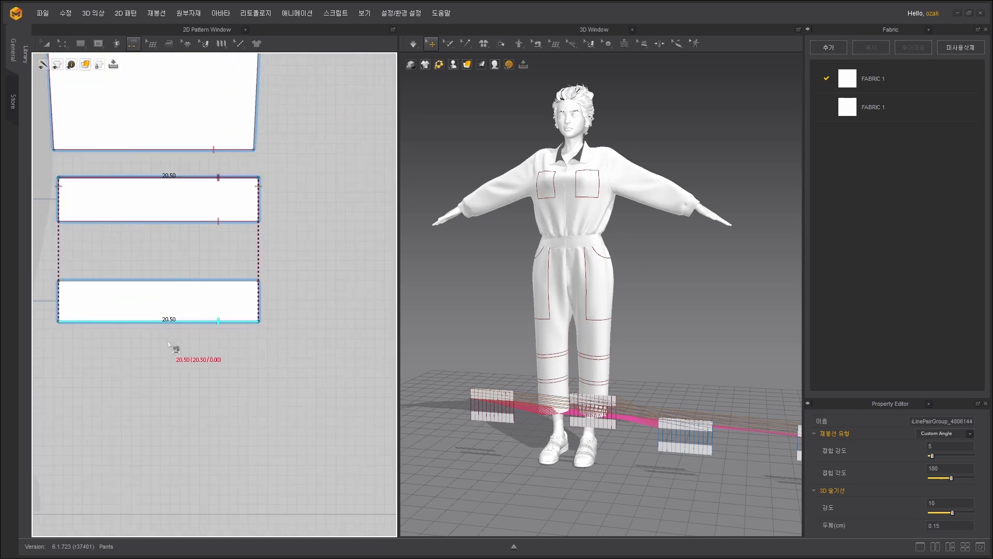
{"action": "scroll", "coordinate": [176, 344], "scroll_direction": "down", "scroll_amount": 1}
{"action": "middle_click_drag", "start_coordinate": [241, 368], "coordinate": [143, 369]}
{"action": "left_click", "coordinate": [292, 327]}
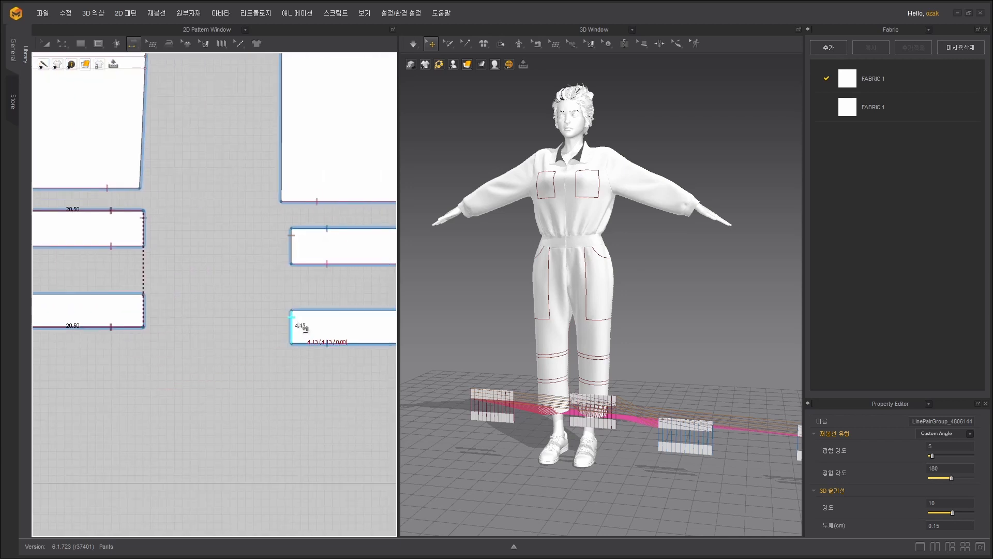
{"action": "left_click", "coordinate": [147, 310]}
{"action": "scroll", "coordinate": [206, 325], "scroll_direction": "down", "scroll_amount": 3}
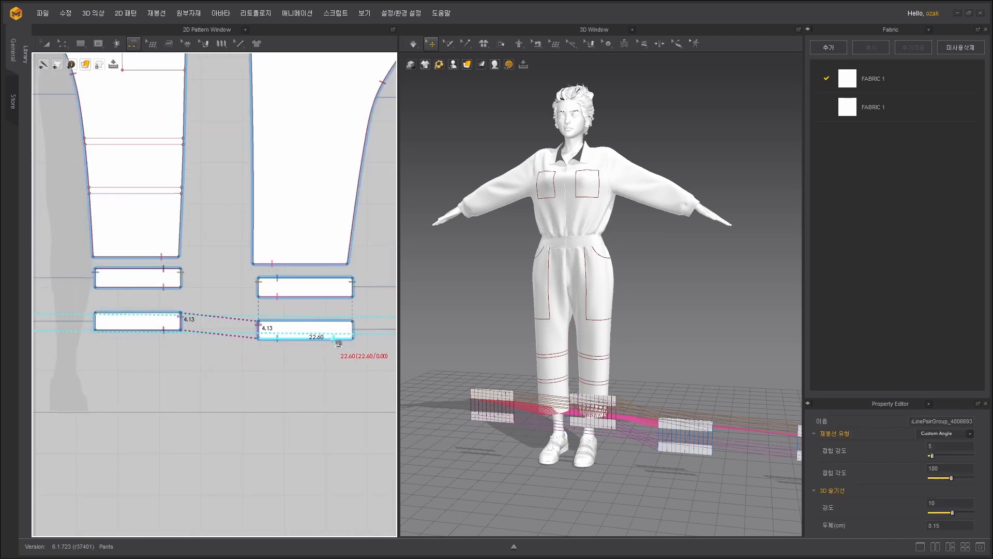
Sew the inner short end of the second-row back hem band to the inner end of the second-row front band.
{"action": "scroll", "coordinate": [196, 326], "scroll_direction": "up", "scroll_amount": 2}
{"action": "scroll", "coordinate": [210, 326], "scroll_direction": "down", "scroll_amount": 2}
{"action": "scroll", "coordinate": [223, 327], "scroll_direction": "up", "scroll_amount": 3}
{"action": "mouse_move", "coordinate": [261, 335]}
{"action": "middle_mouse_down"}
{"action": "mouse_move", "coordinate": [178, 342]}
{"action": "mouse_move", "coordinate": [267, 319]}
{"action": "middle_mouse_up"}
{"action": "scroll", "coordinate": [178, 342], "scroll_direction": "down", "scroll_amount": 2}
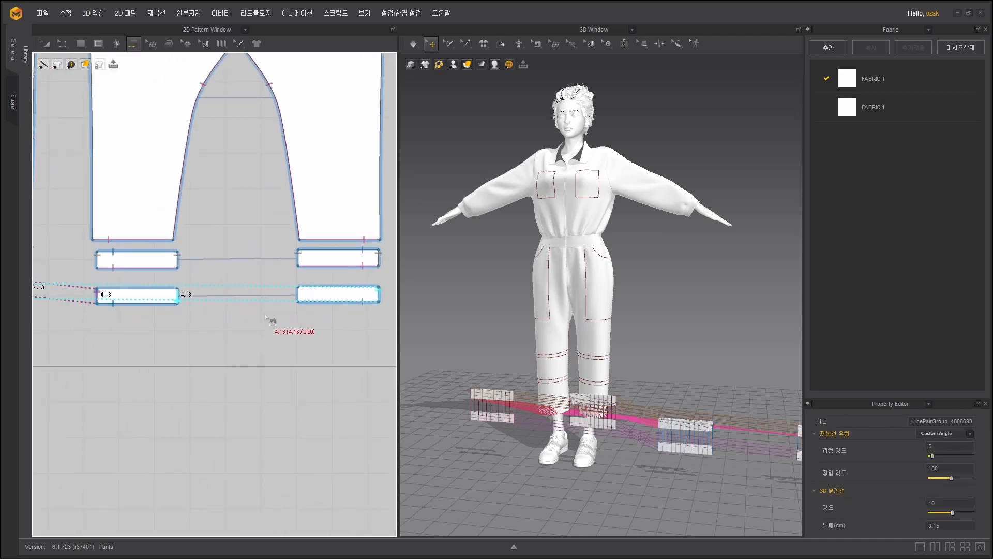
{"action": "middle_click_drag", "start_coordinate": [115, 333], "coordinate": [208, 353]}
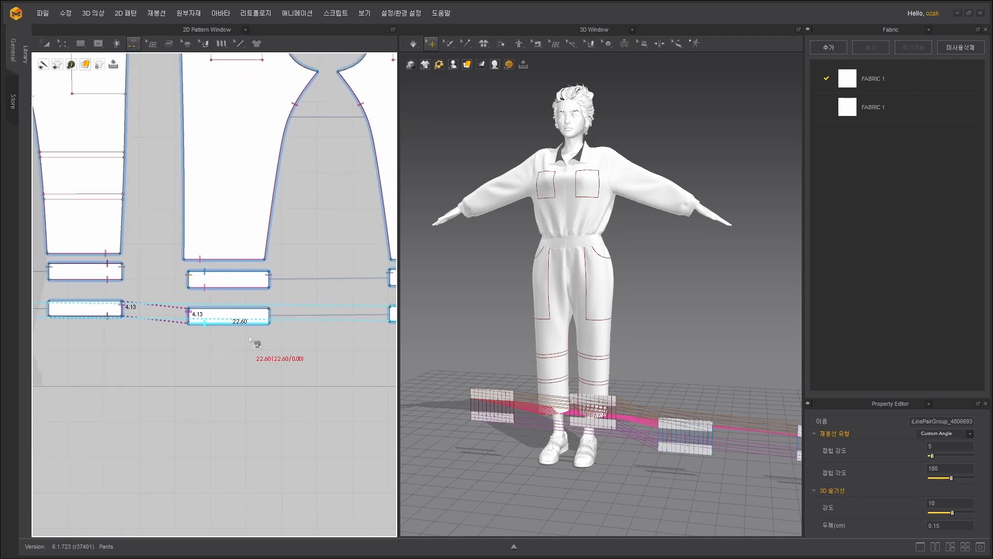
{"action": "left_click", "coordinate": [278, 321]}
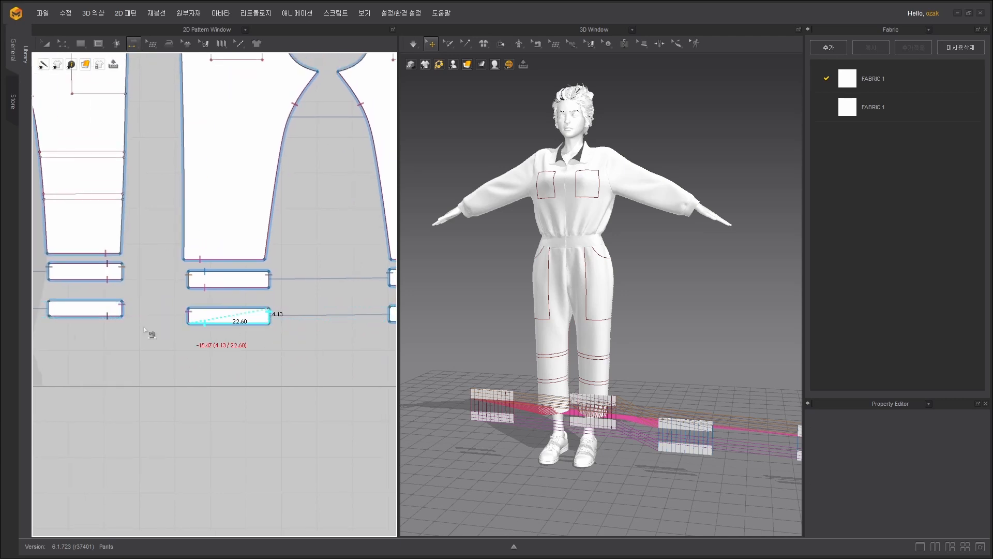
{"action": "left_click", "coordinate": [62, 316]}
{"action": "scroll", "coordinate": [243, 363], "scroll_direction": "down", "scroll_amount": 3}
{"action": "middle_click_drag", "start_coordinate": [243, 363], "coordinate": [289, 348]}
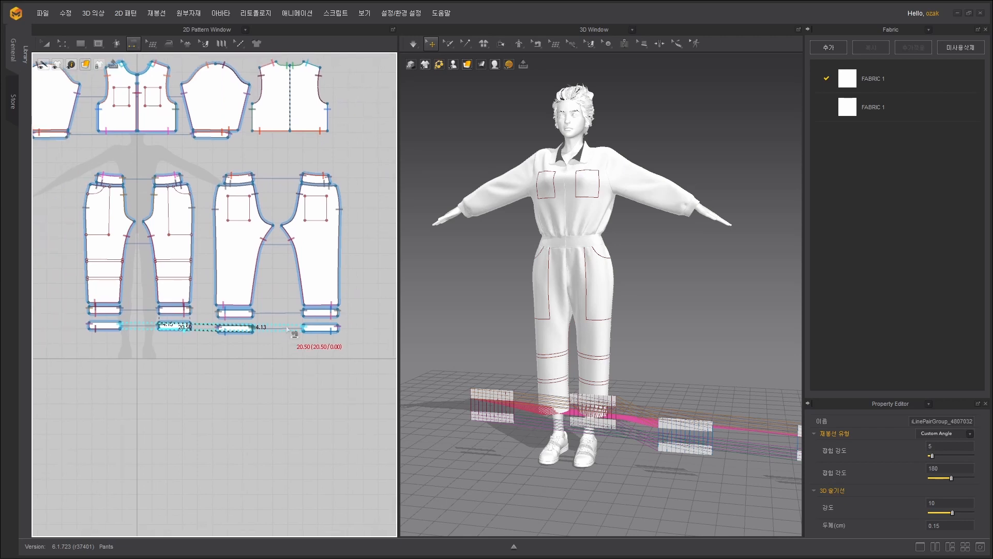
{"action": "key", "text": "Escape"}
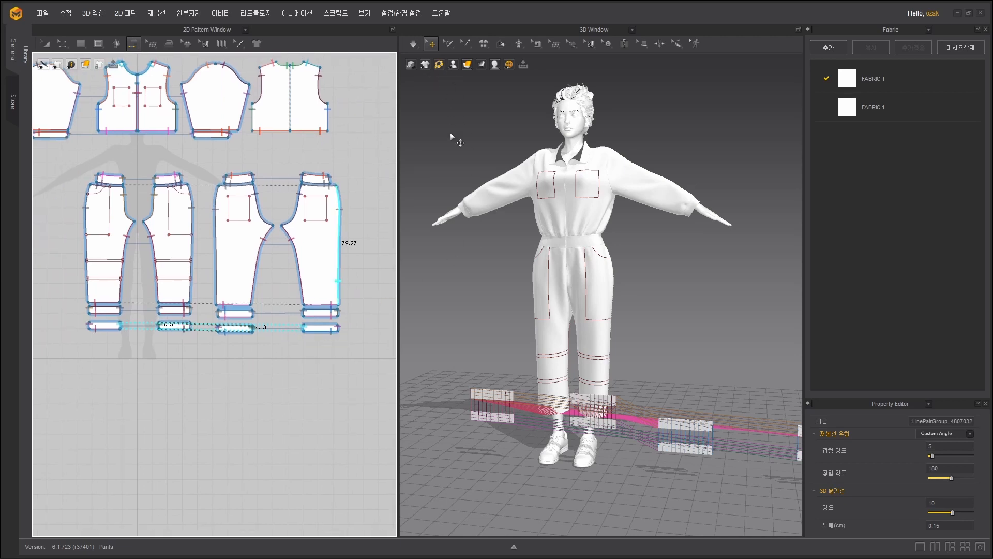
Move the two front hem bands of the avatar's right leg in front of its pants hem, stacking the second-row band above the first-row band.
{"action": "right_click_drag", "start_coordinate": [450, 132], "coordinate": [598, 300]}
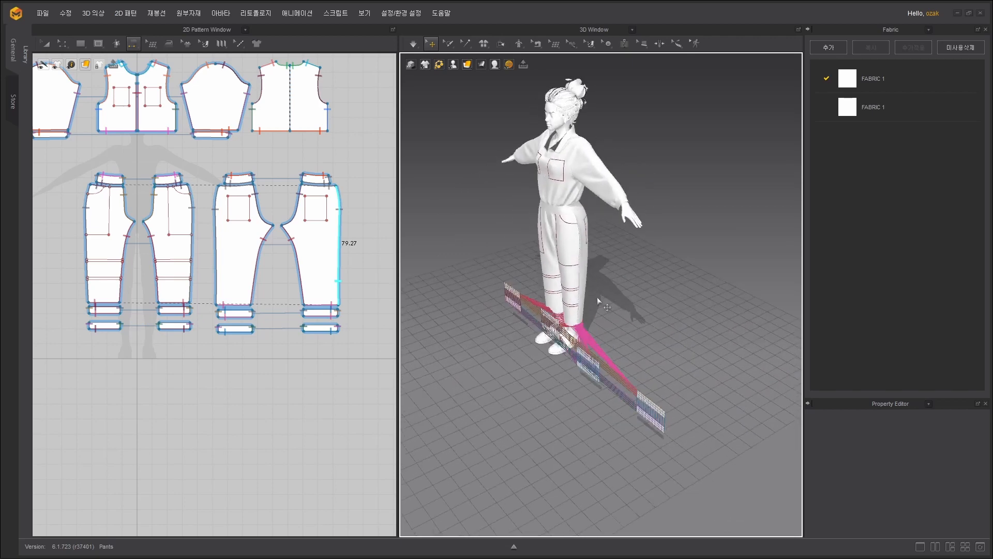
{"action": "mouse_move", "coordinate": [597, 300]}
{"action": "middle_mouse_down"}
{"action": "mouse_move", "coordinate": [665, 230]}
{"action": "mouse_move", "coordinate": [598, 318]}
{"action": "middle_mouse_up"}
{"action": "scroll", "coordinate": [665, 230], "scroll_direction": "up", "scroll_amount": 5}
{"action": "right_click_drag", "start_coordinate": [584, 346], "coordinate": [531, 219]}
{"action": "left_click", "coordinate": [512, 193]}
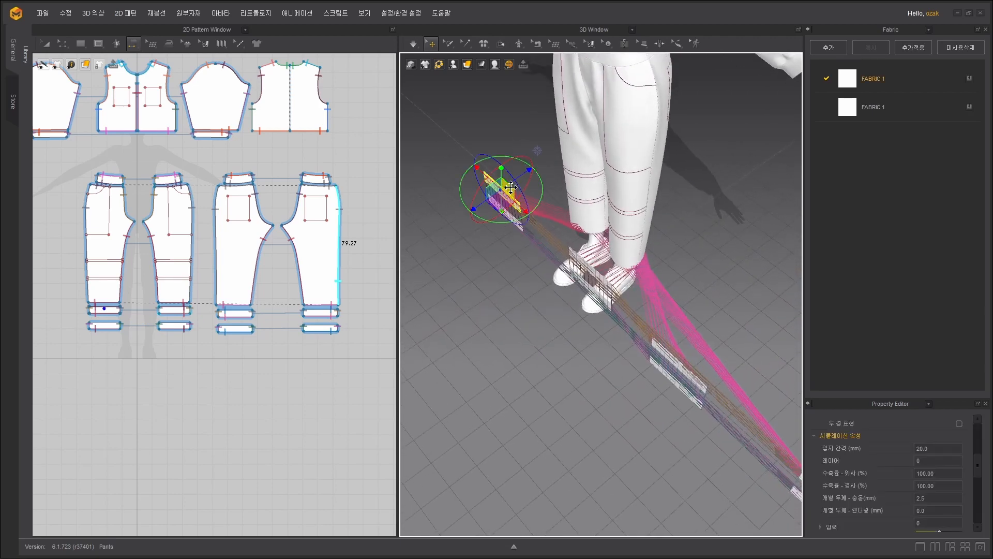
{"action": "left_click_drag", "start_coordinate": [511, 188], "coordinate": [577, 217]}
{"action": "right_click_drag", "start_coordinate": [547, 231], "coordinate": [577, 195]}
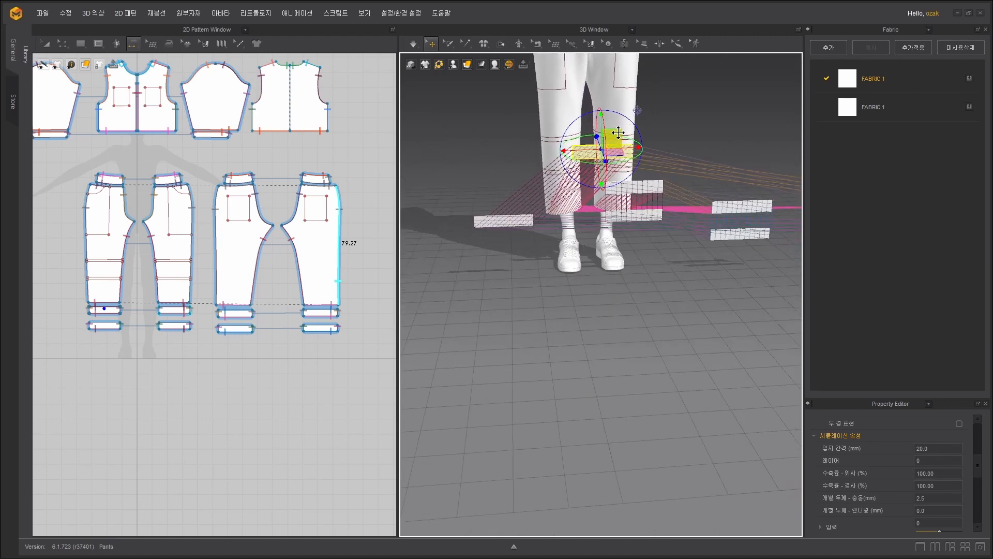
{"action": "left_click_drag", "start_coordinate": [619, 132], "coordinate": [580, 177]}
Swap the heights of the two front hem bands at the avatar's left leg, placing the second-row band directly above the first-row band.
{"action": "right_click_drag", "start_coordinate": [572, 249], "coordinate": [641, 275]}
{"action": "middle_click_drag", "start_coordinate": [641, 274], "coordinate": [536, 297]}
{"action": "scroll", "coordinate": [537, 285], "scroll_direction": "down", "scroll_amount": 3}
{"action": "right_click_drag", "start_coordinate": [537, 283], "coordinate": [534, 249]}
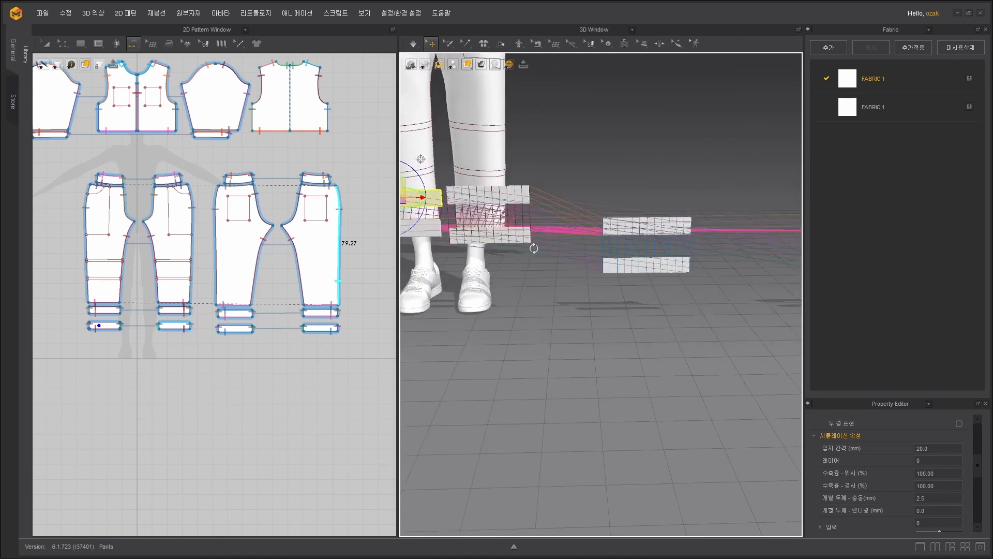
{"action": "left_click", "coordinate": [524, 244]}
{"action": "right_click_drag", "start_coordinate": [572, 156], "coordinate": [616, 163]}
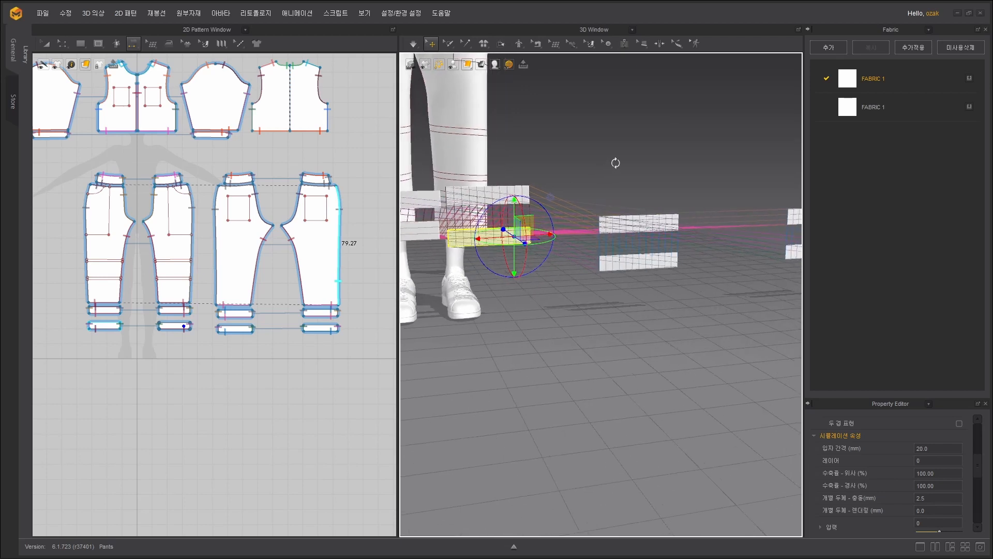
{"action": "left_click_drag", "start_coordinate": [514, 204], "coordinate": [514, 135]}
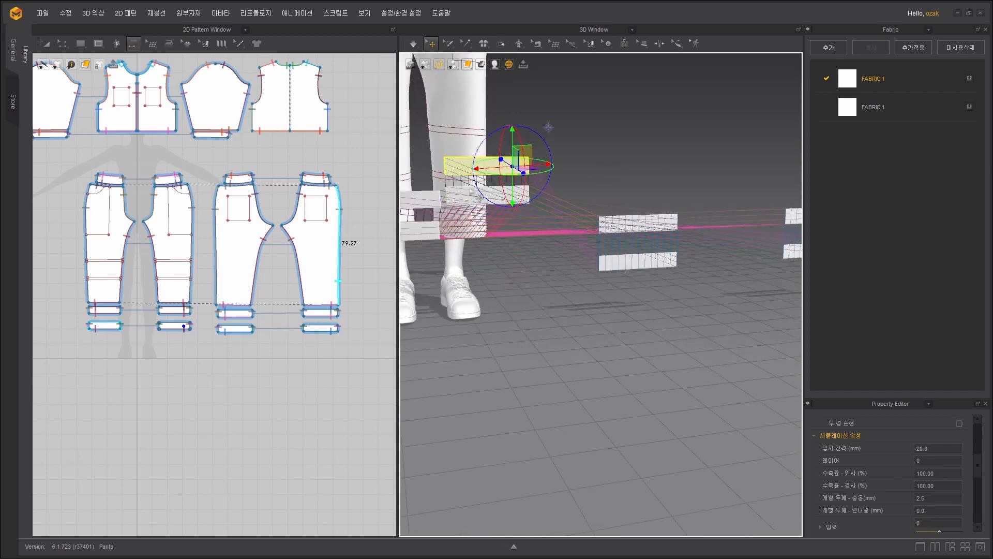
{"action": "left_click", "coordinate": [473, 198]}
{"action": "left_click_drag", "start_coordinate": [462, 161], "coordinate": [462, 195]}
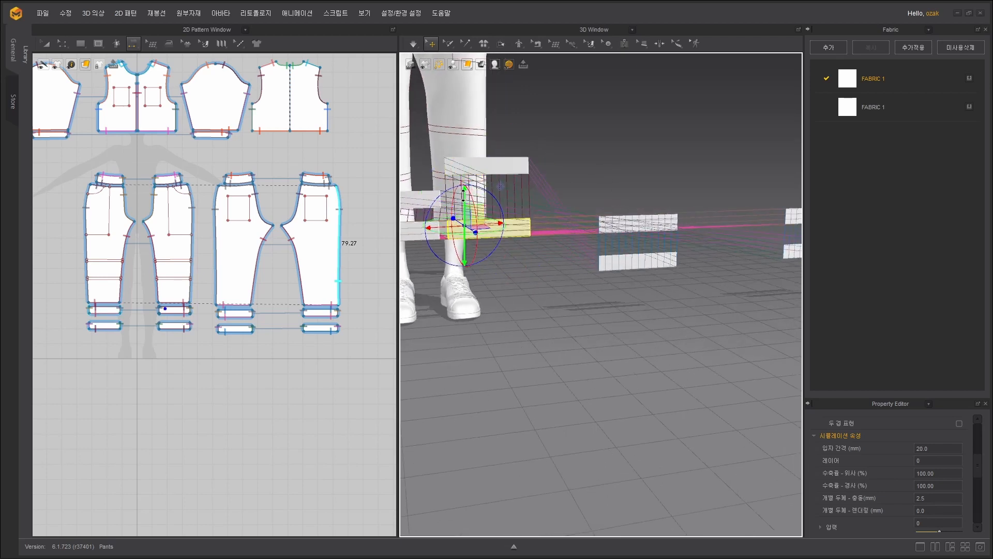
{"action": "left_click", "coordinate": [493, 161]}
{"action": "left_click_drag", "start_coordinate": [489, 131], "coordinate": [488, 164]}
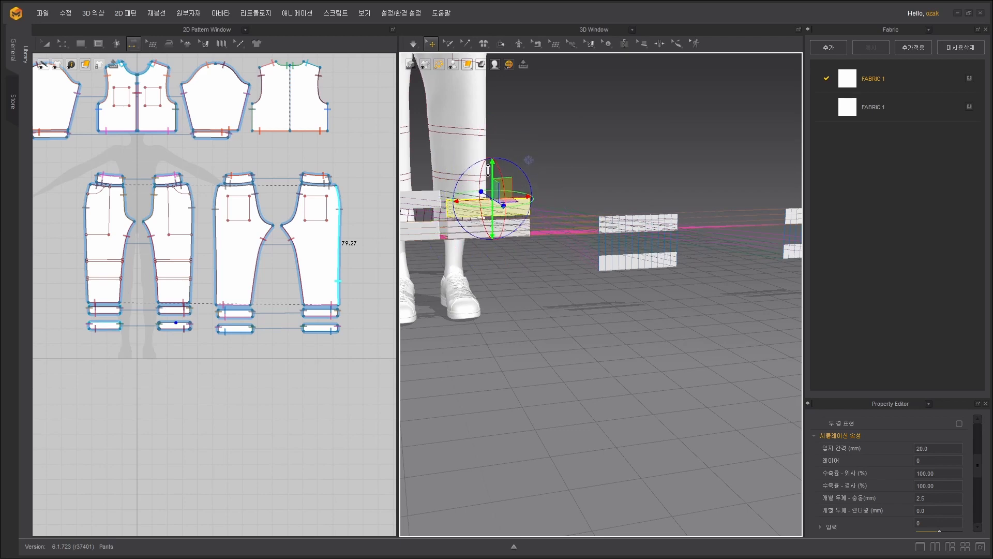
Select all four back hem bands in 3D and move them together behind the avatar's legs.
{"action": "right_click_drag", "start_coordinate": [706, 206], "coordinate": [639, 296]}
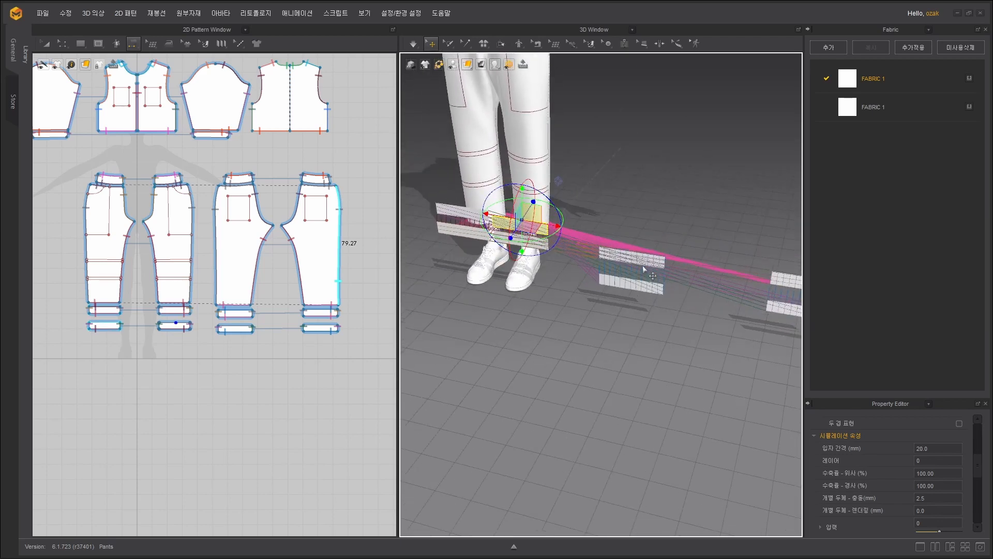
{"action": "left_click", "coordinate": [644, 258]}
{"action": "left_click", "coordinate": [611, 279], "text": "shift"}
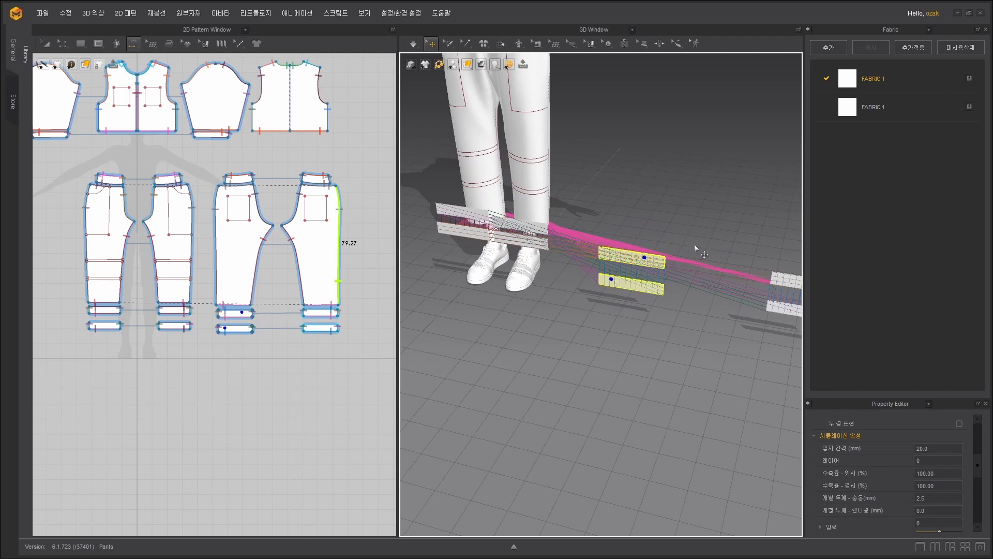
{"action": "right_click_drag", "start_coordinate": [694, 245], "coordinate": [601, 251]}
{"action": "left_click", "coordinate": [645, 253], "text": "shift"}
{"action": "left_click", "coordinate": [640, 286], "text": "shift"}
{"action": "right_click_drag", "start_coordinate": [640, 286], "coordinate": [587, 341]}
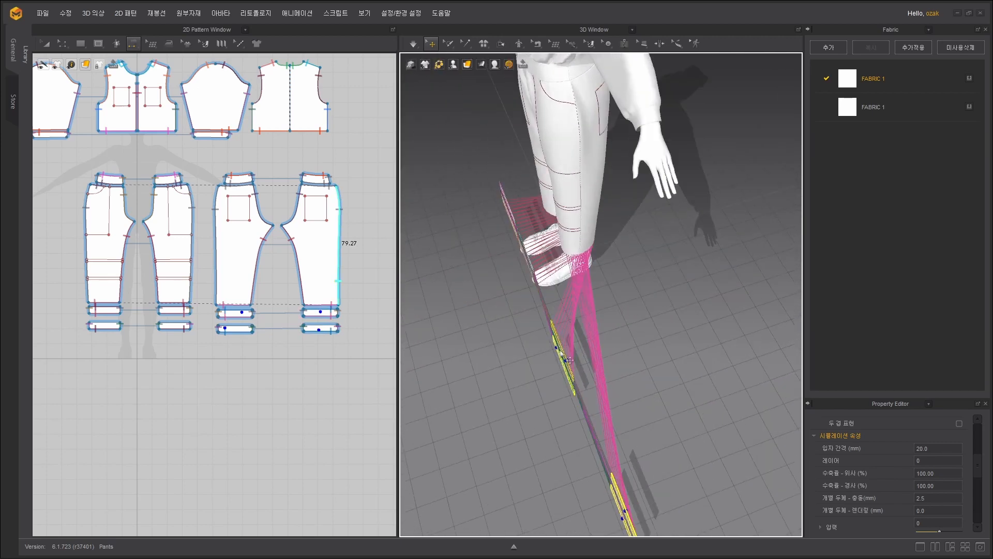
{"action": "left_click", "coordinate": [564, 356]}
{"action": "left_click_drag", "start_coordinate": [539, 360], "coordinate": [729, 275]}
{"action": "middle_click_drag", "start_coordinate": [719, 274], "coordinate": [526, 310]}
{"action": "right_click_drag", "start_coordinate": [574, 377], "coordinate": [607, 334]}
{"action": "left_click_drag", "start_coordinate": [555, 302], "coordinate": [451, 218]}
{"action": "right_click_drag", "start_coordinate": [592, 266], "coordinate": [436, 223]}
{"action": "middle_click_drag", "start_coordinate": [651, 339], "coordinate": [552, 326]}
{"action": "right_click_drag", "start_coordinate": [552, 325], "coordinate": [508, 307]}
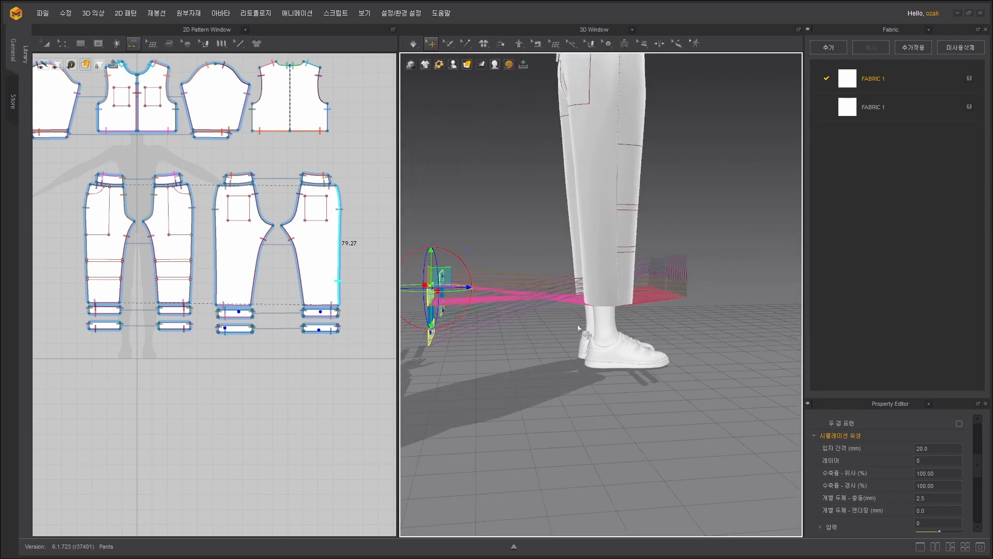
Turn the avatar's left-leg pair of back hem bands around to face outward and move it behind the left leg.
{"action": "right_click_drag", "start_coordinate": [578, 324], "coordinate": [623, 418]}
{"action": "left_click", "coordinate": [652, 435]}
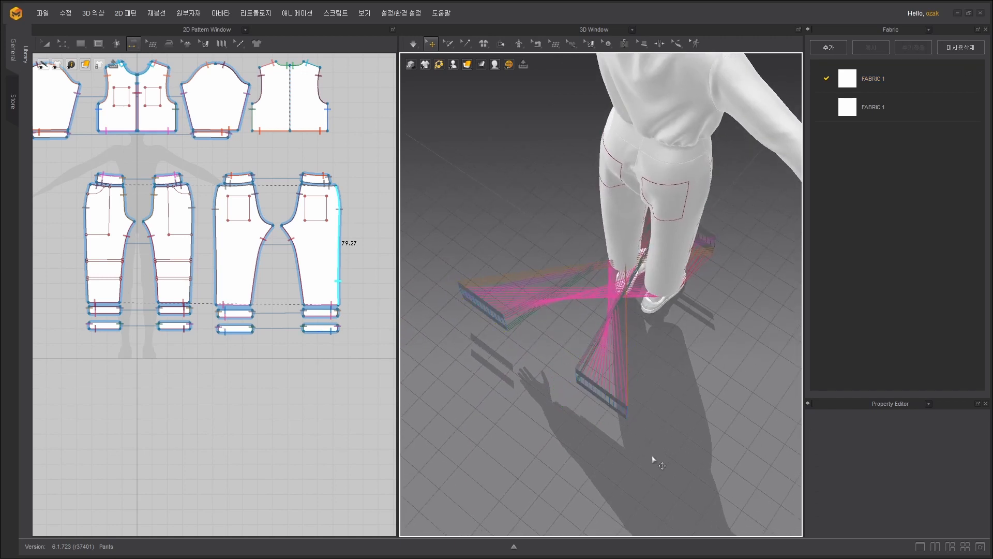
{"action": "left_click", "coordinate": [614, 402]}
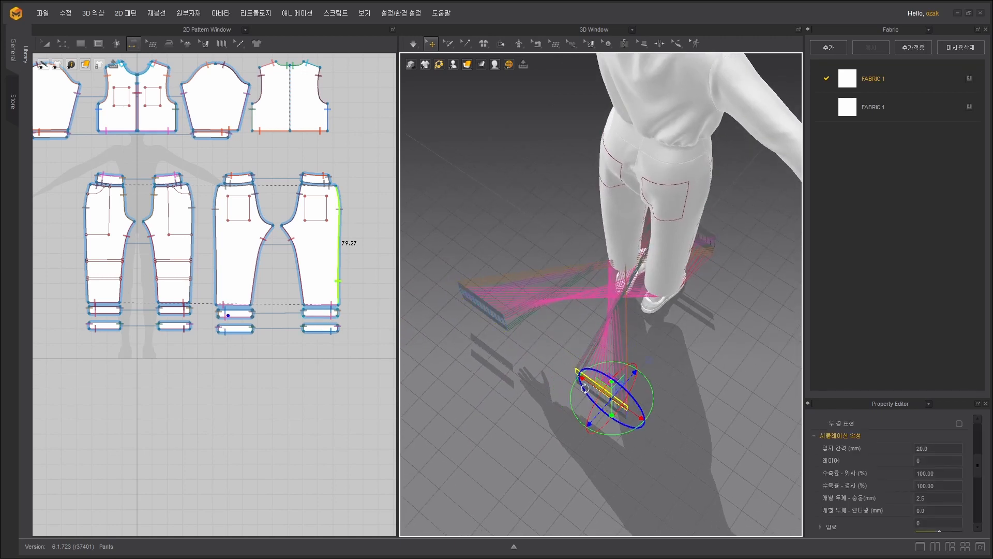
{"action": "left_click", "coordinate": [600, 389]}
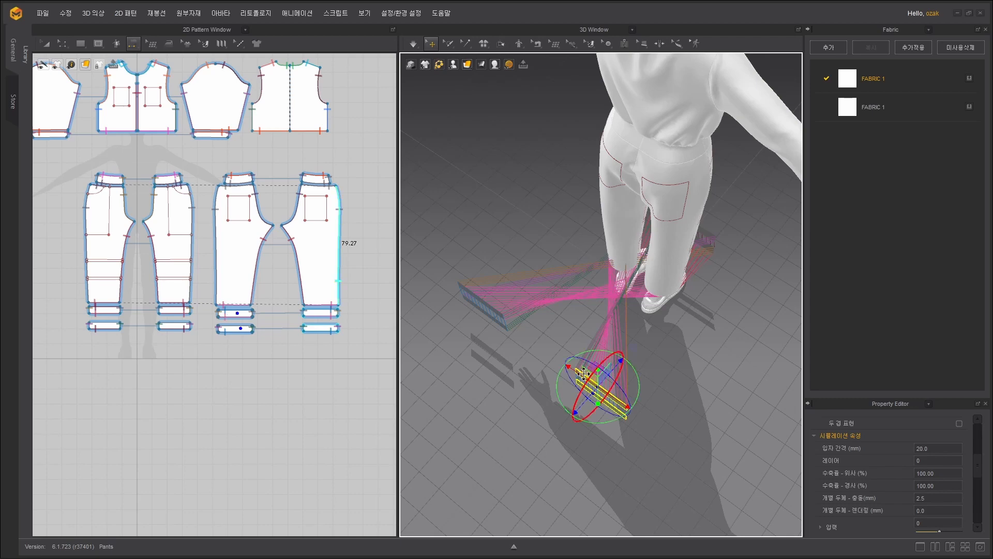
{"action": "left_click_drag", "start_coordinate": [554, 379], "coordinate": [683, 389]}
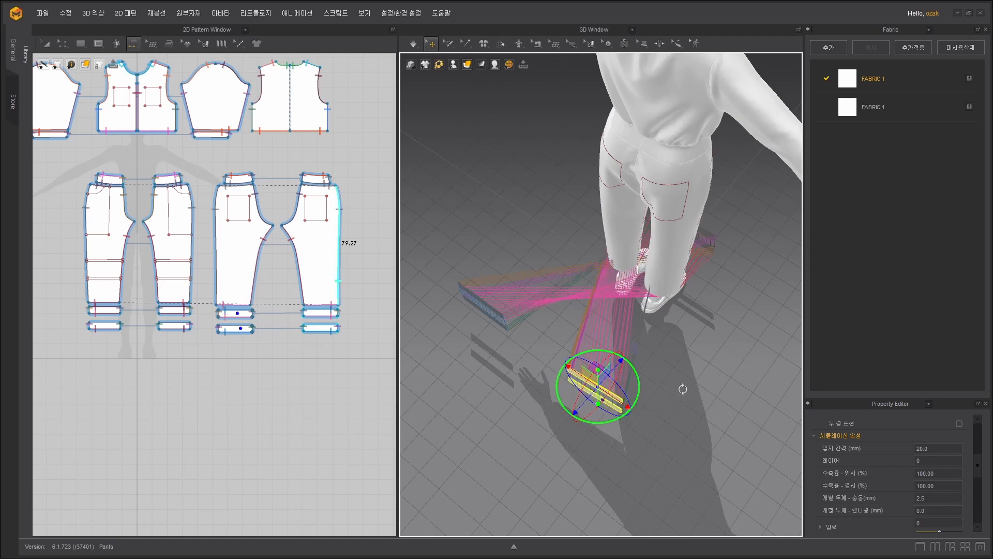
{"action": "right_click_drag", "start_coordinate": [668, 410], "coordinate": [634, 348]}
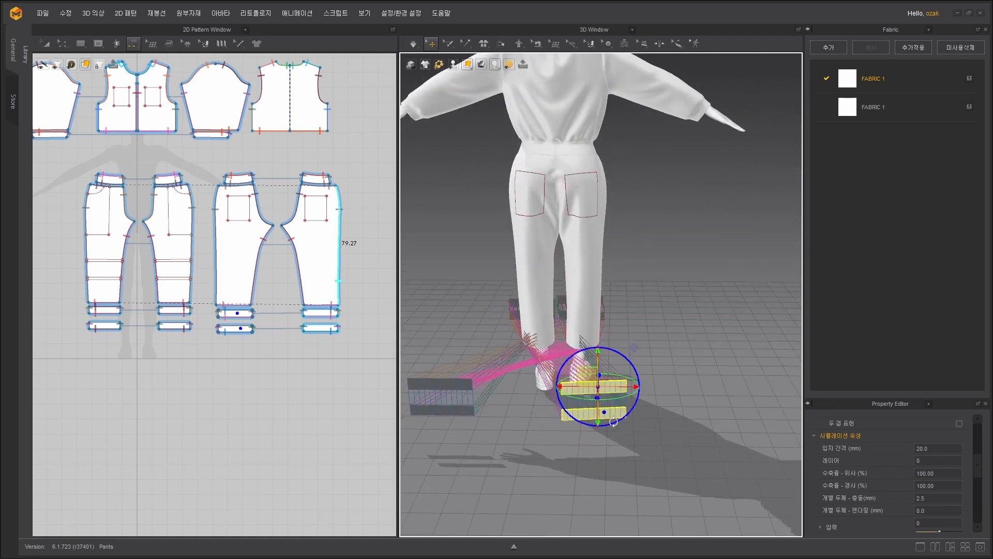
{"action": "left_click_drag", "start_coordinate": [576, 388], "coordinate": [497, 382]}
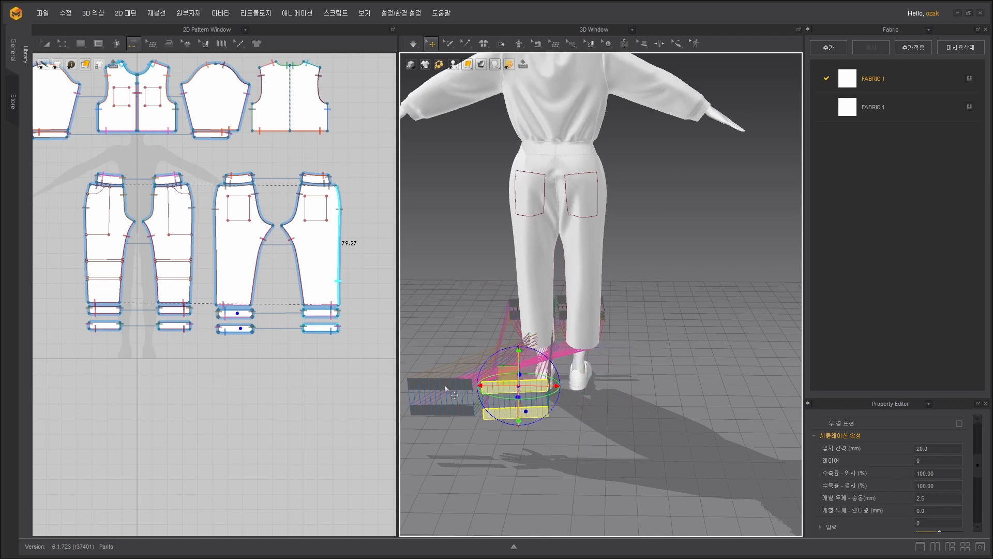
Move the other pair of back hem bands behind the avatar's right leg and turn it around to face outward.
{"action": "left_click", "coordinate": [445, 385]}
{"action": "left_click", "coordinate": [444, 407], "text": "shift"}
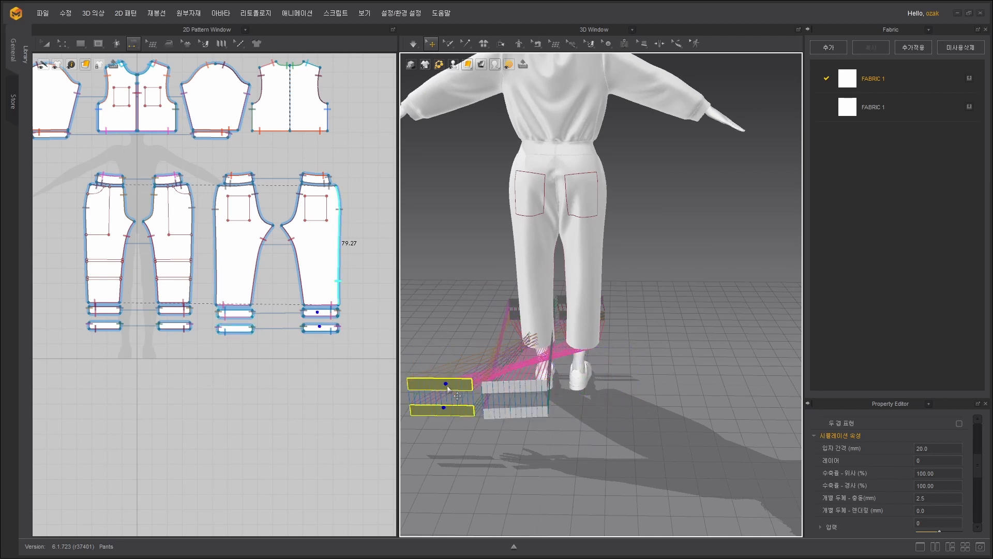
{"action": "left_click_drag", "start_coordinate": [446, 384], "coordinate": [696, 362]}
{"action": "left_click", "coordinate": [438, 386]}
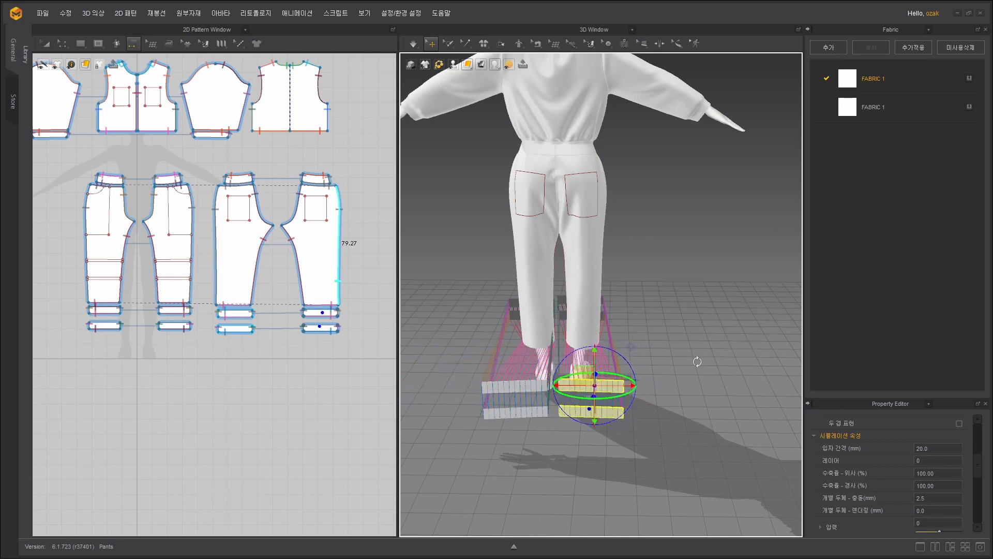
Move the right-leg pair of back hem bands forward until it sits close behind the pants hem.
{"action": "right_click_drag", "start_coordinate": [699, 321], "coordinate": [711, 387]}
{"action": "middle_click_drag", "start_coordinate": [710, 387], "coordinate": [548, 305]}
{"action": "right_click_drag", "start_coordinate": [548, 305], "coordinate": [641, 323]}
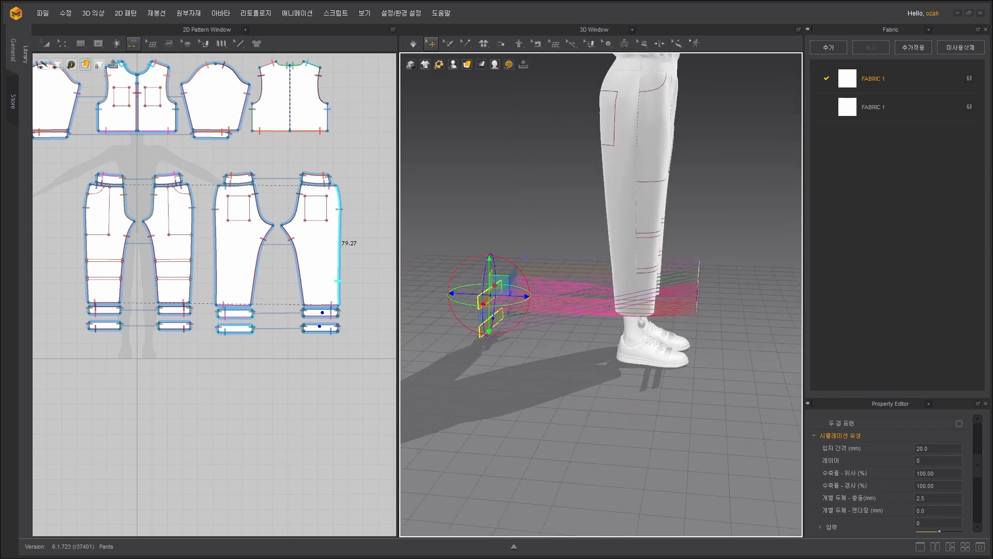
{"action": "left_click_drag", "start_coordinate": [512, 294], "coordinate": [574, 300]}
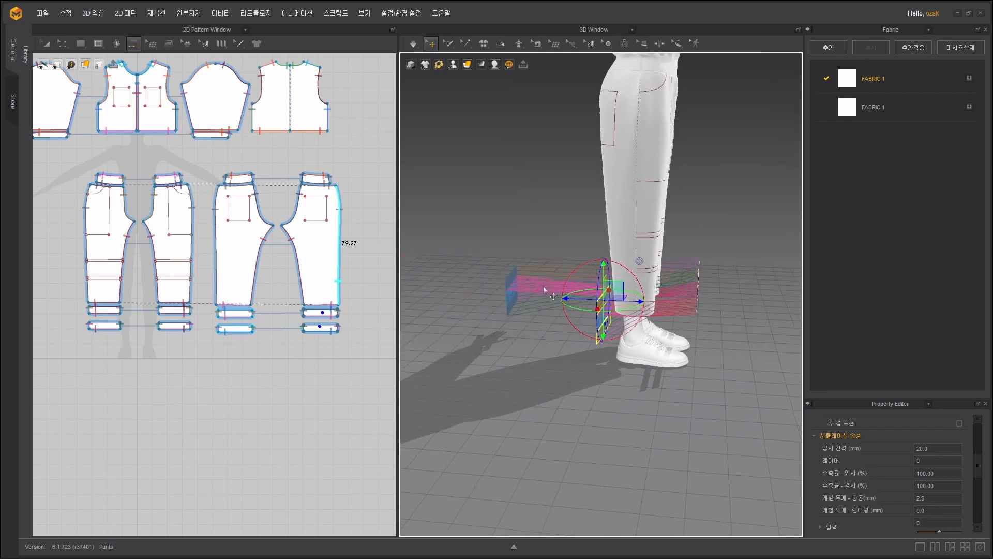
Select both left-leg back hem bands and bring them forward close behind the pants hem, level with the right-leg pair.
{"action": "right_click_drag", "start_coordinate": [543, 286], "coordinate": [541, 317]}
{"action": "left_click", "coordinate": [508, 241]}
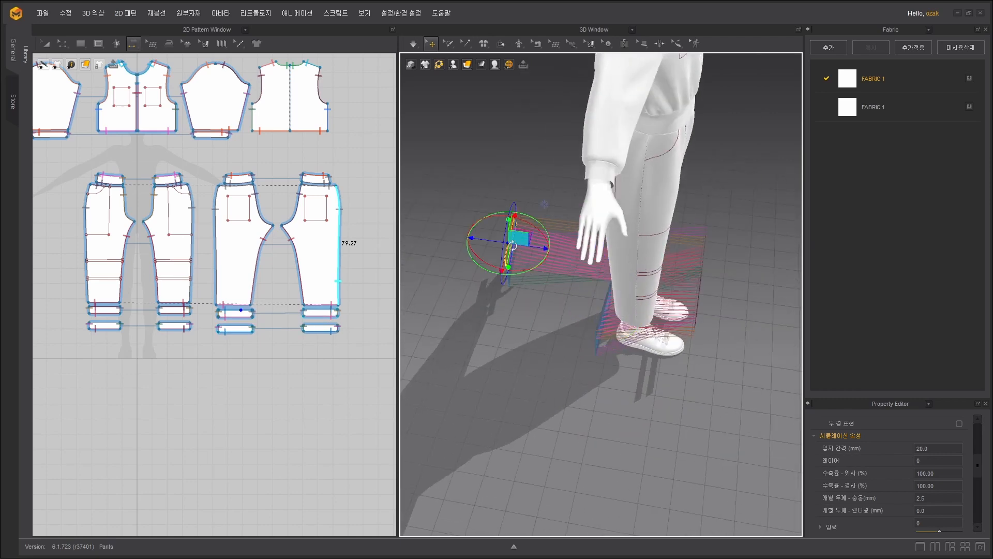
{"action": "left_click", "coordinate": [516, 263], "text": "shift"}
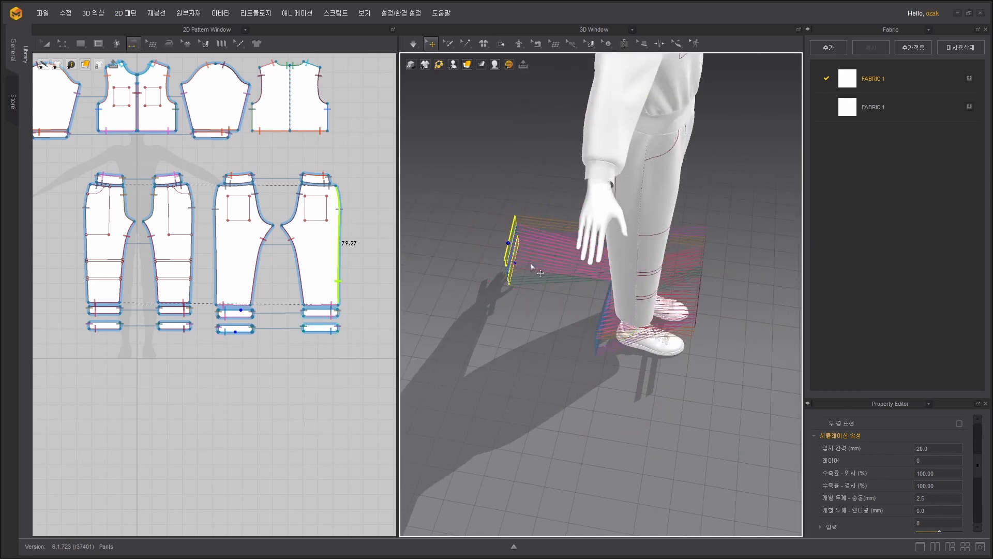
{"action": "left_click", "coordinate": [517, 231]}
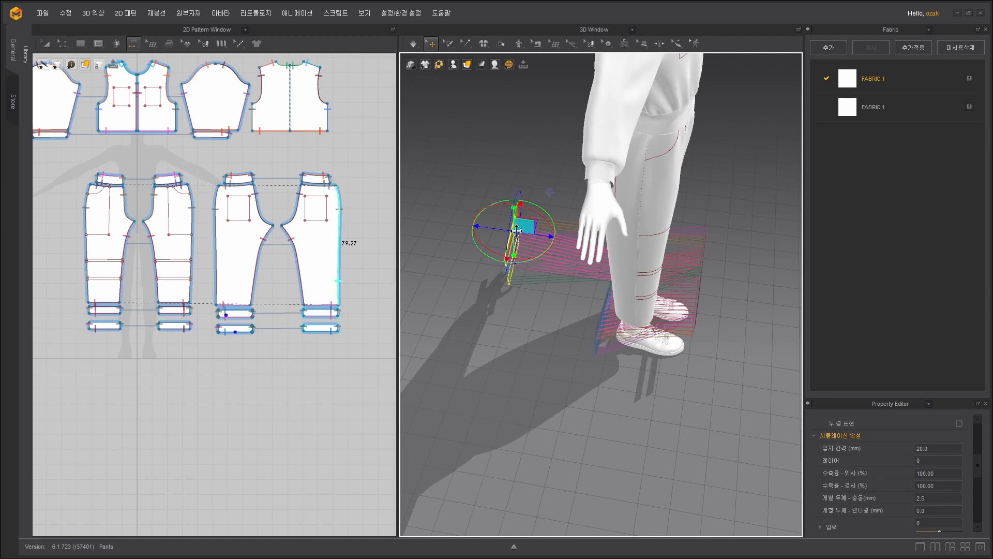
{"action": "left_click_drag", "start_coordinate": [543, 236], "coordinate": [638, 249]}
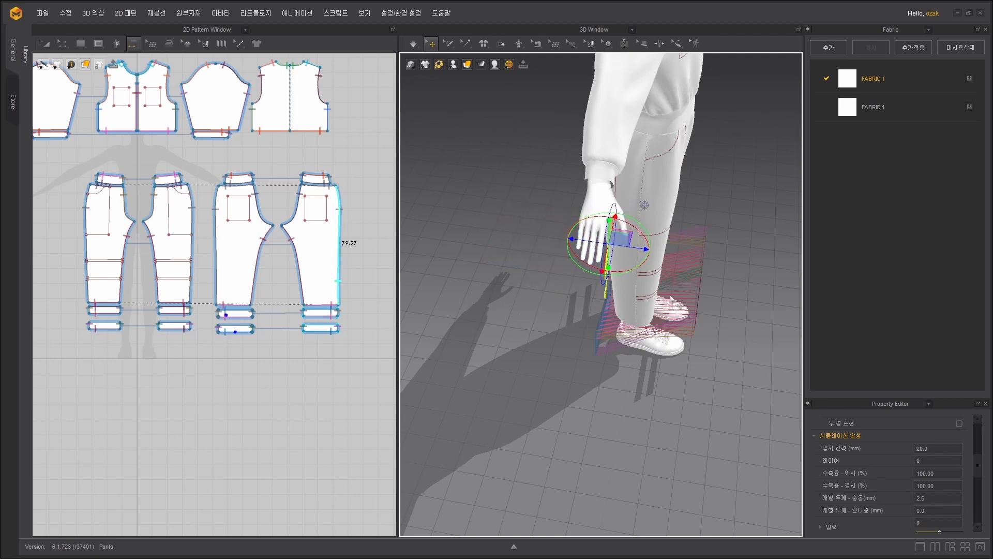
Select both front hem bands of the avatar's right leg and move them back close to the front of the leg.
{"action": "middle_click_drag", "start_coordinate": [699, 371], "coordinate": [634, 321]}
{"action": "right_click_drag", "start_coordinate": [633, 321], "coordinate": [657, 275]}
{"action": "left_click", "coordinate": [651, 175]}
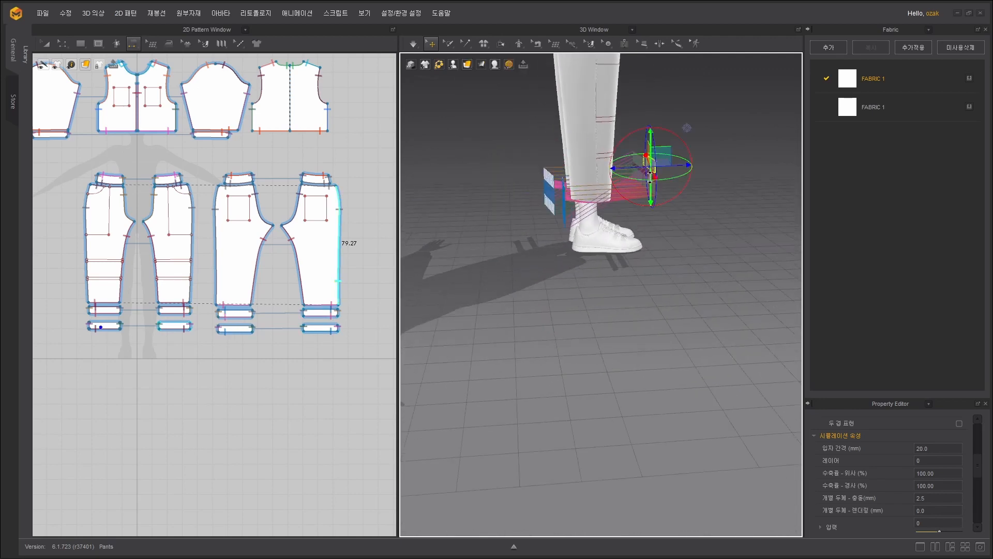
{"action": "right_click_drag", "start_coordinate": [672, 204], "coordinate": [676, 293]}
{"action": "left_click", "coordinate": [591, 265], "text": "shift"}
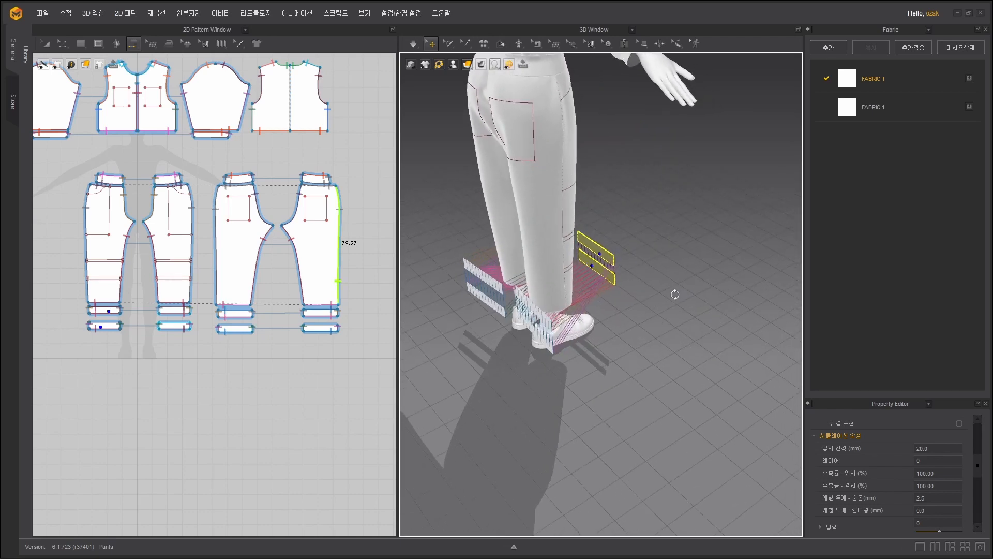
{"action": "left_click", "coordinate": [612, 278]}
{"action": "left_click_drag", "start_coordinate": [597, 288], "coordinate": [564, 303]}
Select both front hem bands of the avatar's left leg and move them back close to the front of the leg.
{"action": "right_click_drag", "start_coordinate": [603, 298], "coordinate": [499, 277]}
{"action": "middle_click_drag", "start_coordinate": [643, 288], "coordinate": [557, 330]}
{"action": "left_click", "coordinate": [627, 314]}
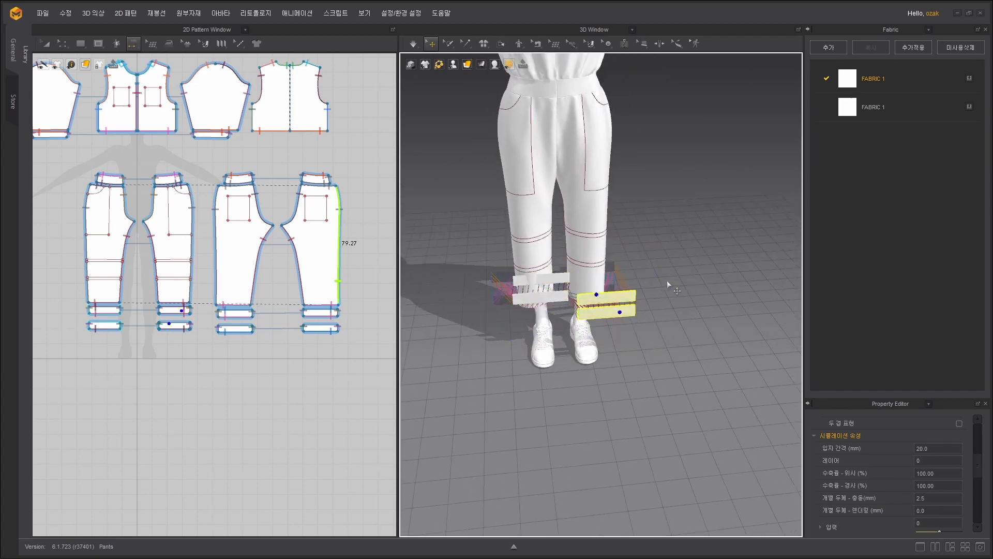
{"action": "right_click_drag", "start_coordinate": [666, 280], "coordinate": [525, 283]}
{"action": "left_click", "coordinate": [621, 298]}
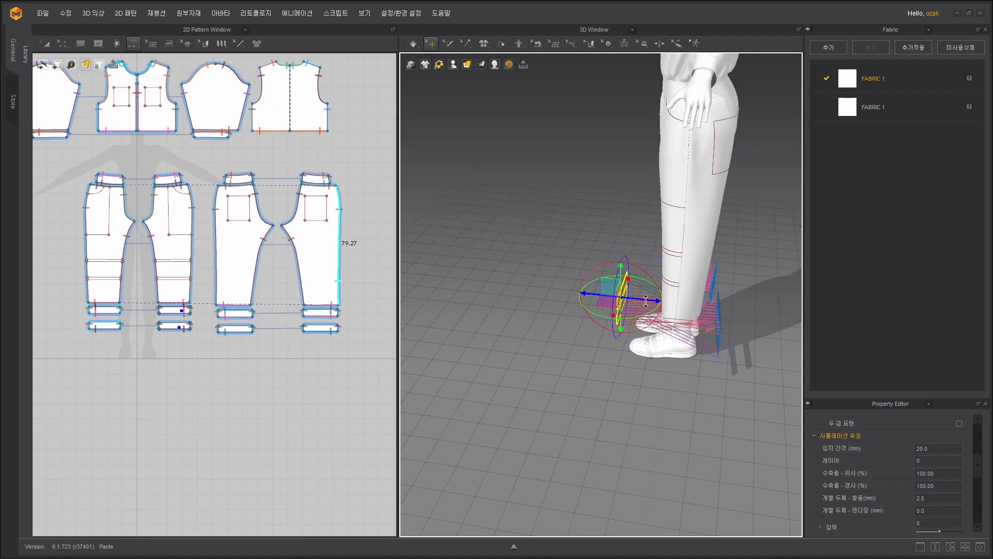
{"action": "left_click_drag", "start_coordinate": [647, 300], "coordinate": [679, 303]}
Raise the two second-row back hem bands together above the first-row back bands.
{"action": "middle_click_drag", "start_coordinate": [731, 298], "coordinate": [647, 262]}
{"action": "right_click_drag", "start_coordinate": [647, 262], "coordinate": [591, 244]}
{"action": "left_click", "coordinate": [576, 302]}
{"action": "left_click", "coordinate": [662, 300], "text": "shift"}
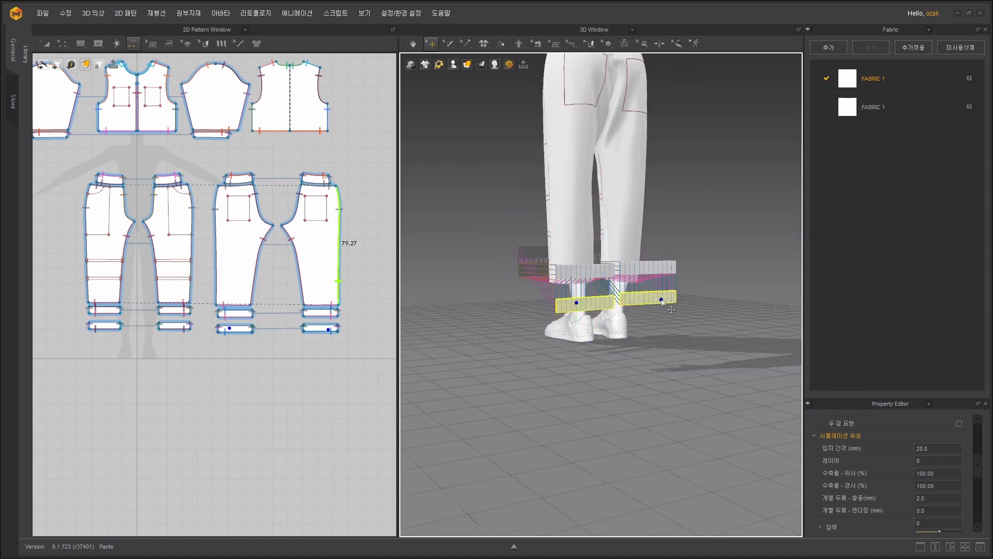
{"action": "left_click", "coordinate": [649, 294]}
{"action": "left_click_drag", "start_coordinate": [648, 276], "coordinate": [647, 233]}
Simulate the garment so the sewn hem bands close around the pants hems, and stop the simulation.
{"action": "right_click_drag", "start_coordinate": [441, 327], "coordinate": [574, 345]}
{"action": "middle_click_drag", "start_coordinate": [602, 352], "coordinate": [510, 368]}
{"action": "right_click_drag", "start_coordinate": [510, 368], "coordinate": [595, 357]}
{"action": "scroll", "coordinate": [599, 356], "scroll_direction": "down", "scroll_amount": 4}
{"action": "right_click_drag", "start_coordinate": [660, 337], "coordinate": [624, 337]}
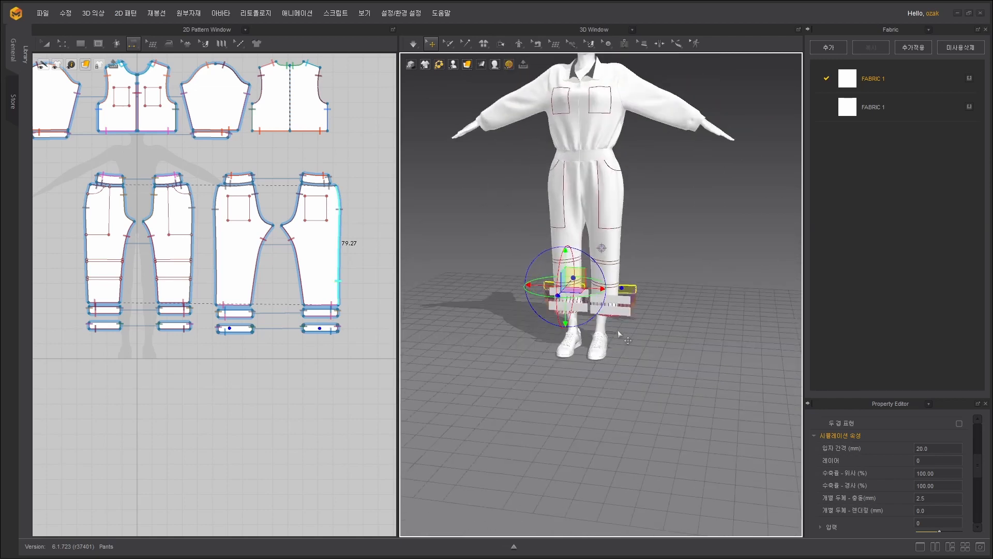
{"action": "left_click", "coordinate": [417, 47]}
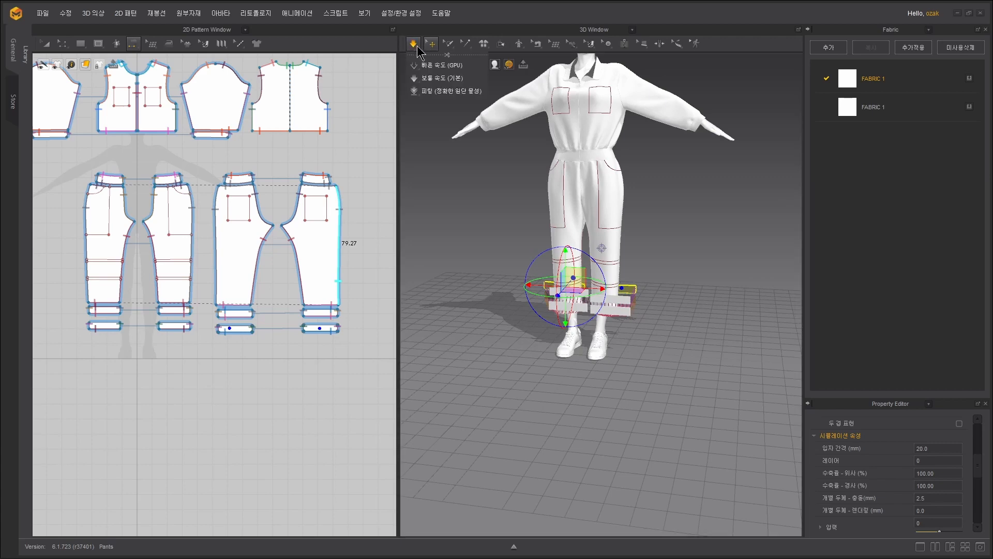
{"action": "left_click", "coordinate": [417, 45]}
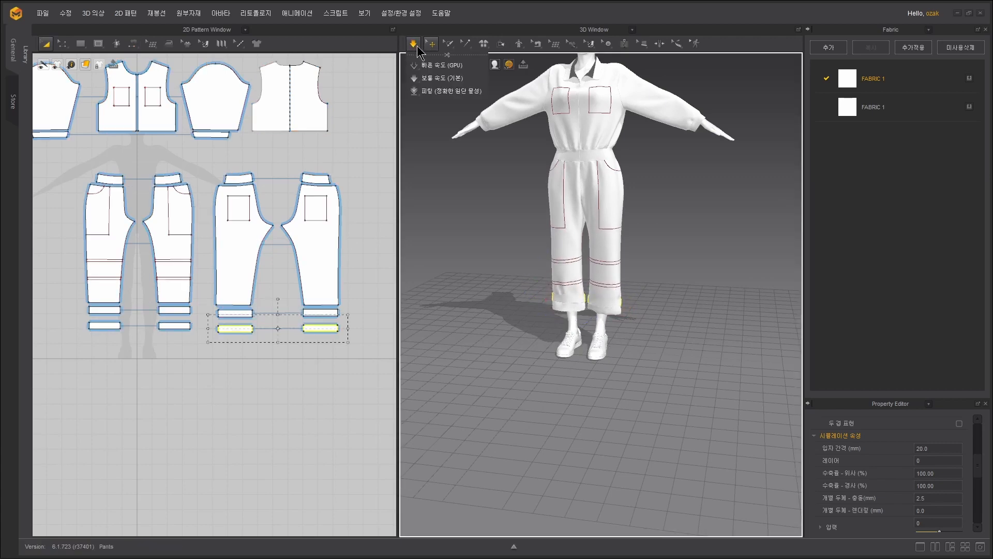
{"action": "key", "text": "space"}
Simulate the garment again while viewing the cuffs up close, and stop the simulation.
{"action": "right_click_drag", "start_coordinate": [668, 338], "coordinate": [601, 337]}
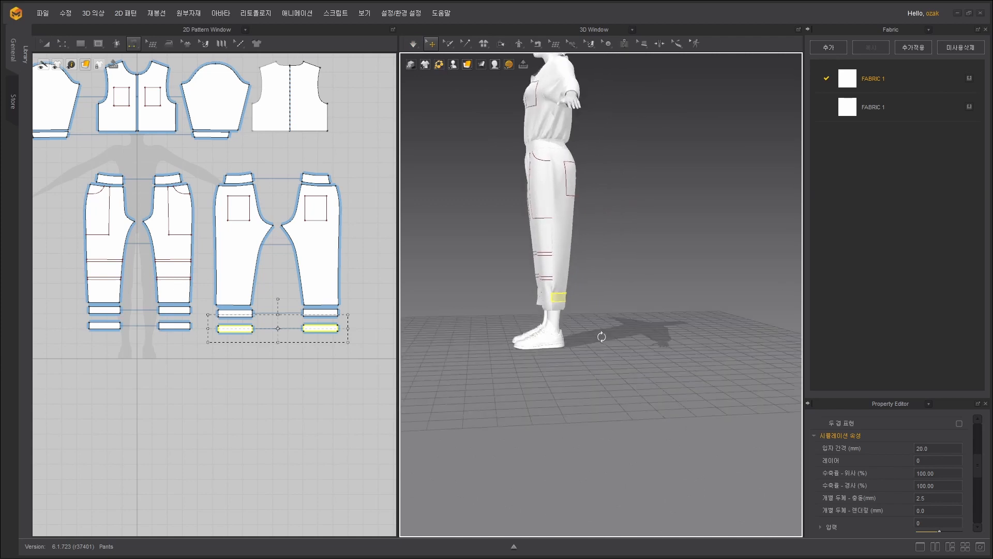
{"action": "scroll", "coordinate": [603, 322], "scroll_direction": "up", "scroll_amount": 8}
{"action": "middle_click_drag", "start_coordinate": [595, 326], "coordinate": [645, 333]}
{"action": "right_click_drag", "start_coordinate": [645, 332], "coordinate": [685, 349]}
{"action": "key", "text": "space"}
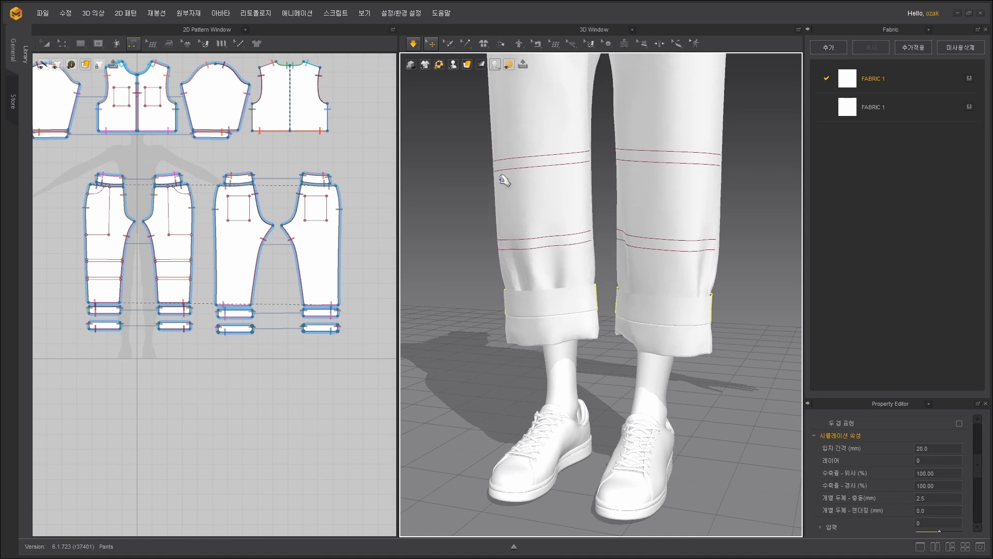
{"action": "left_click", "coordinate": [414, 48]}
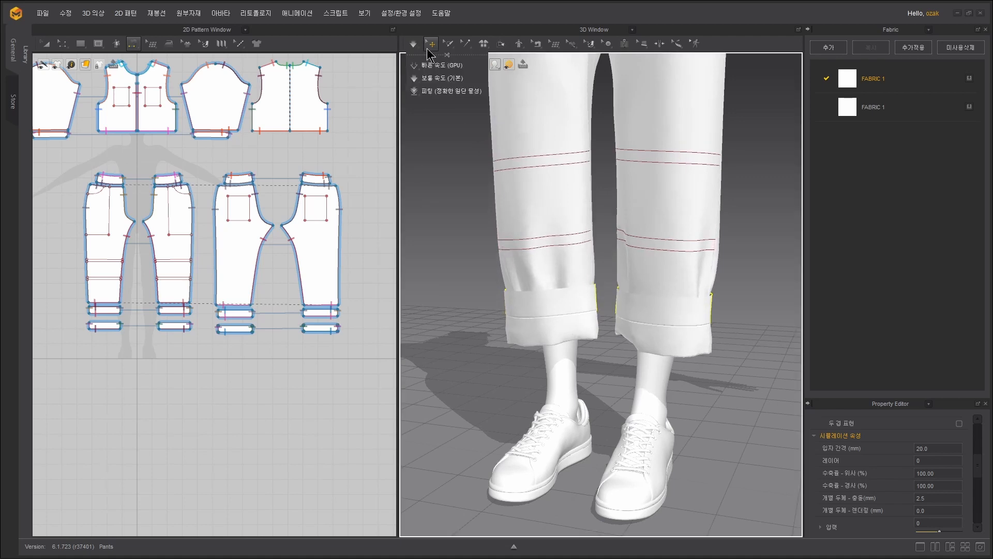
Use Fold Arrangement to fold the second-row front hem bands inward and down along their seam with the first-row bands.
{"action": "left_click", "coordinate": [431, 45]}
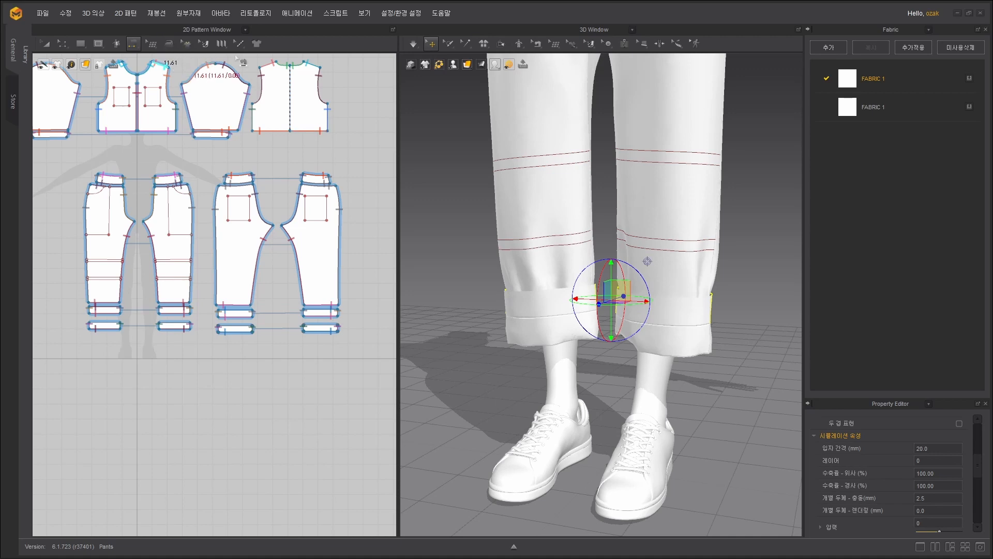
{"action": "left_click", "coordinate": [501, 47]}
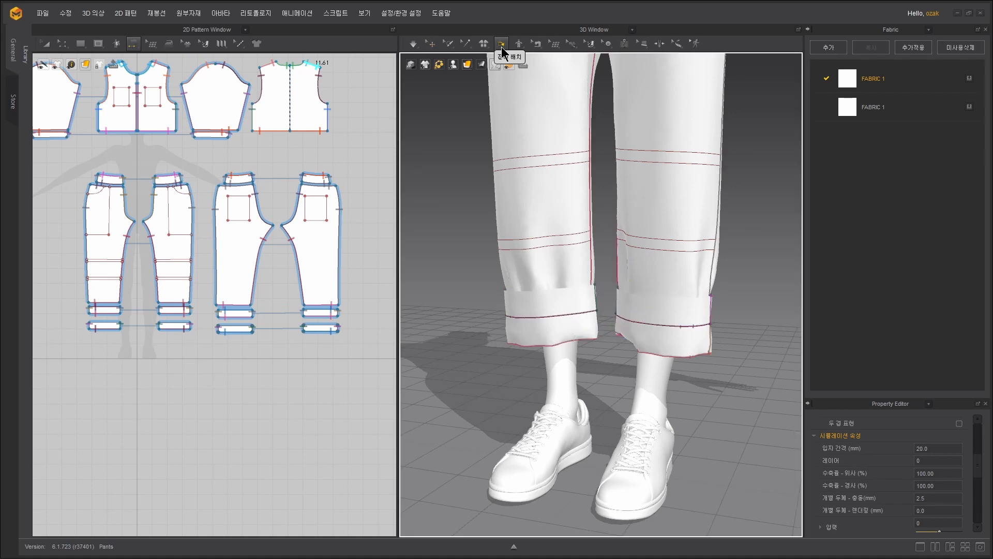
{"action": "left_click", "coordinate": [535, 319]}
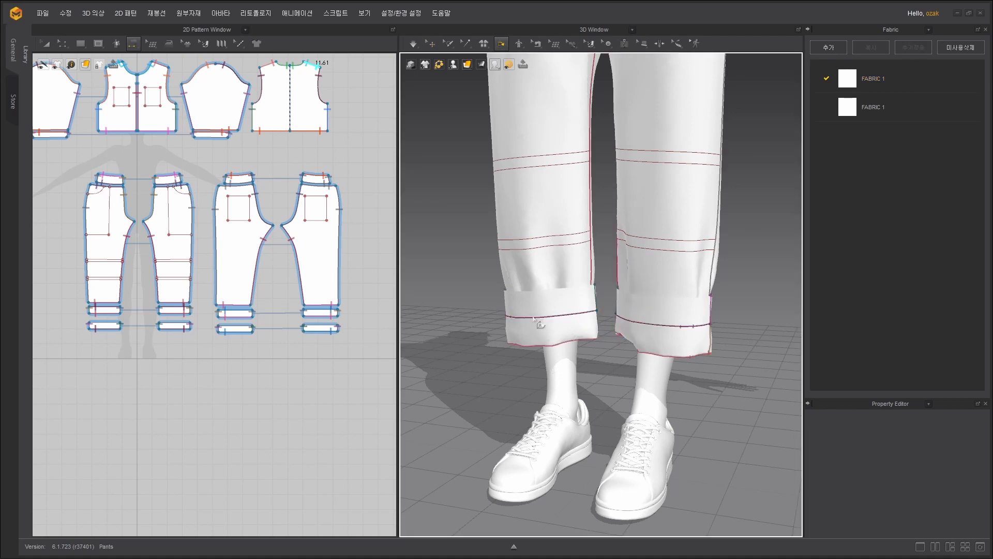
{"action": "left_click", "coordinate": [534, 323]}
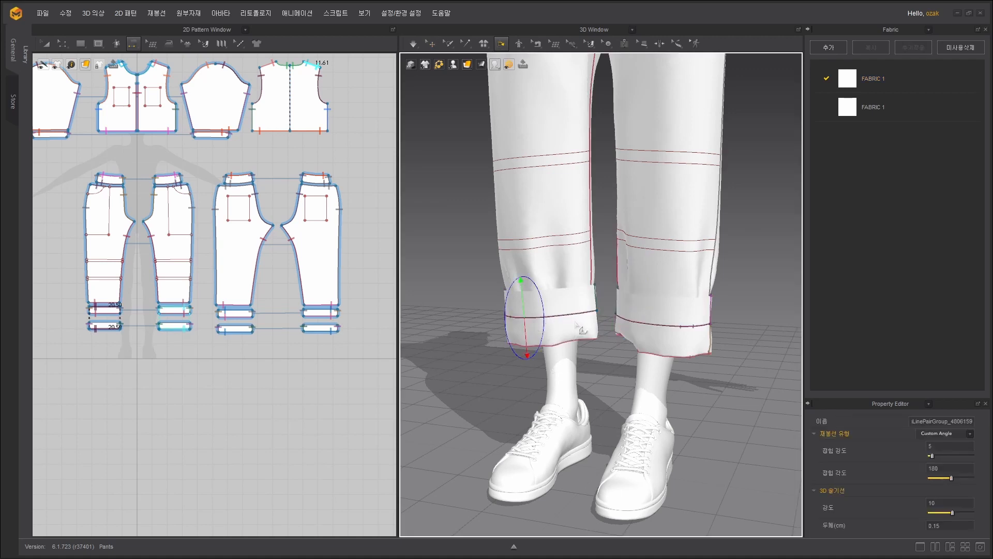
{"action": "left_click", "coordinate": [647, 327]}
{"action": "left_click", "coordinate": [533, 322]}
{"action": "left_click_drag", "start_coordinate": [521, 294], "coordinate": [556, 304]}
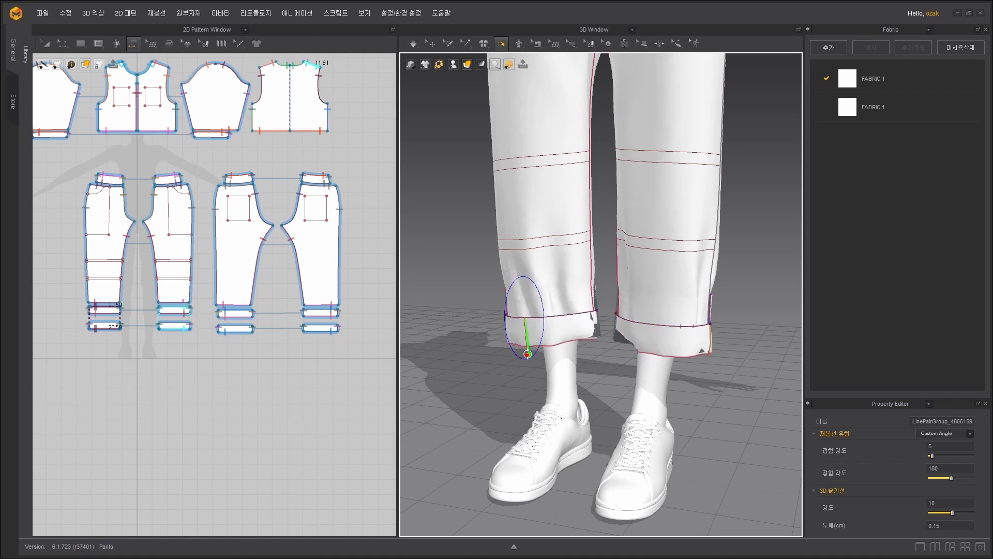
{"action": "left_click_drag", "start_coordinate": [531, 351], "coordinate": [532, 351]}
Fold the second-row back hem bands inward and down along their seam with the first-row back bands.
{"action": "right_click_drag", "start_coordinate": [673, 372], "coordinate": [572, 360]}
{"action": "left_click", "coordinate": [507, 327]}
{"action": "mouse_move", "coordinate": [563, 304]}
{"action": "right_mouse_down"}
{"action": "mouse_move", "coordinate": [620, 273]}
{"action": "mouse_move", "coordinate": [567, 314]}
{"action": "right_mouse_up"}
{"action": "left_click_drag", "start_coordinate": [525, 301], "coordinate": [519, 337]}
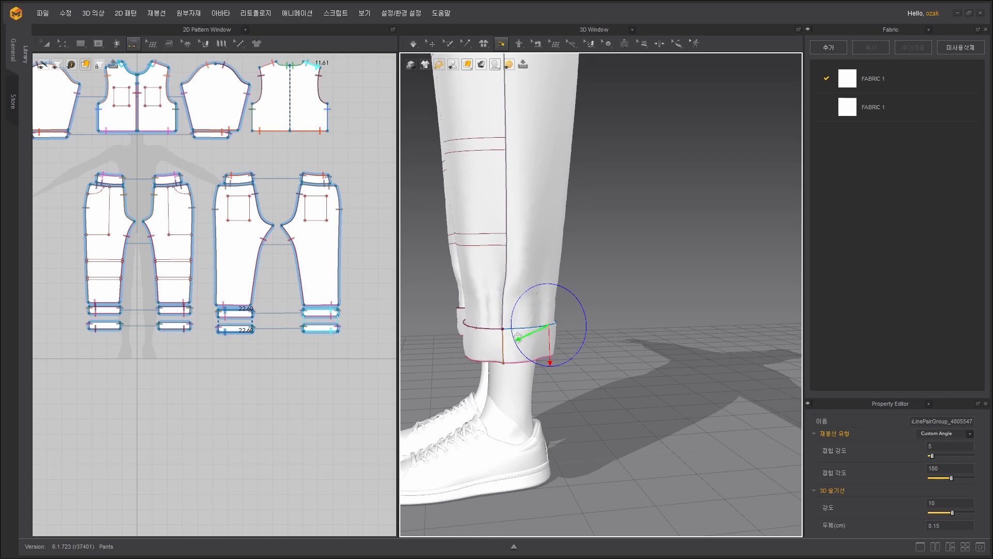
Try simulating the garment with the second-row hem bands folded down, and undo the simulated result.
{"action": "right_click_drag", "start_coordinate": [596, 272], "coordinate": [682, 250]}
{"action": "left_click", "coordinate": [414, 45]}
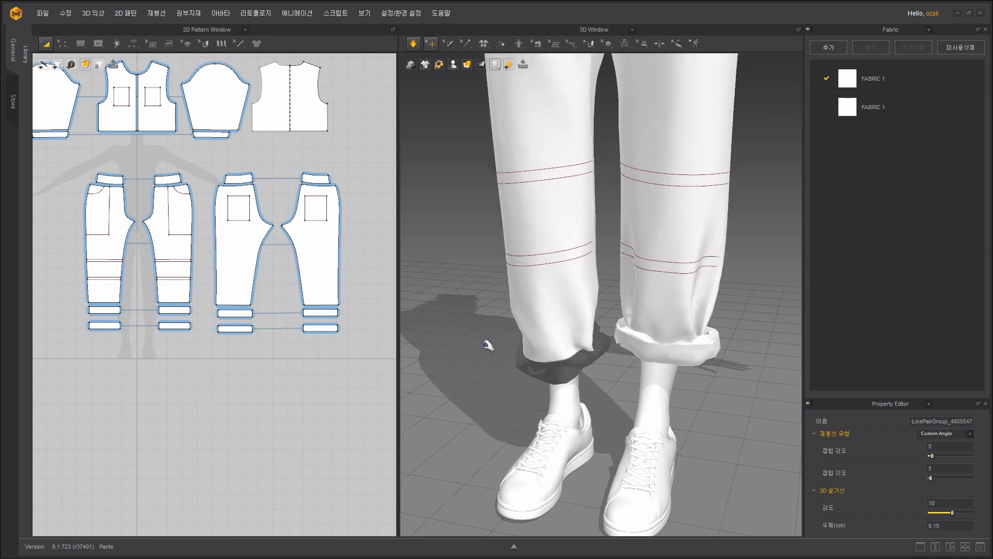
{"action": "right_click_drag", "start_coordinate": [488, 343], "coordinate": [520, 287]}
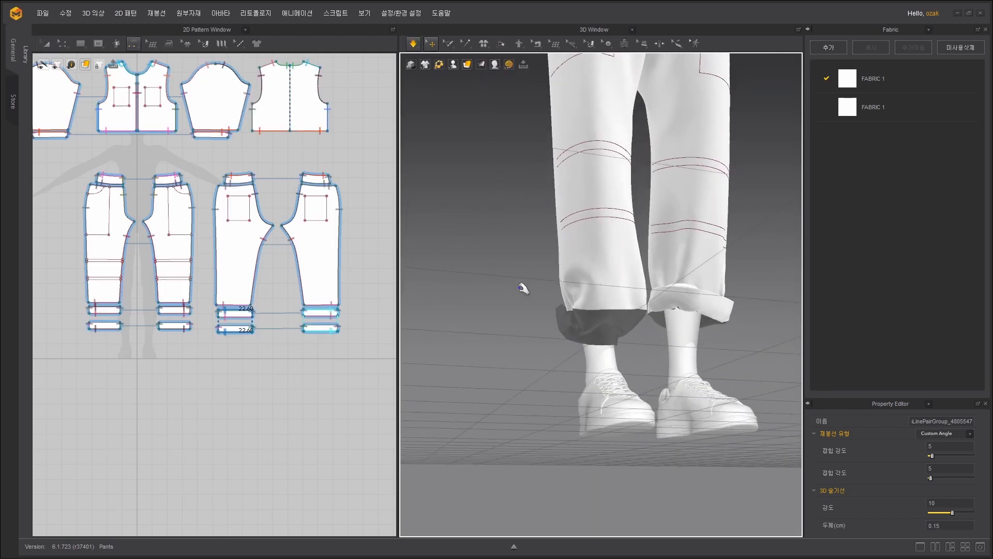
{"action": "key", "text": "ctrl+z"}
Move the first-row front and back hem bands of both legs slightly outward, clear of the folded second-row bands.
{"action": "right_click_drag", "start_coordinate": [573, 326], "coordinate": [709, 391]}
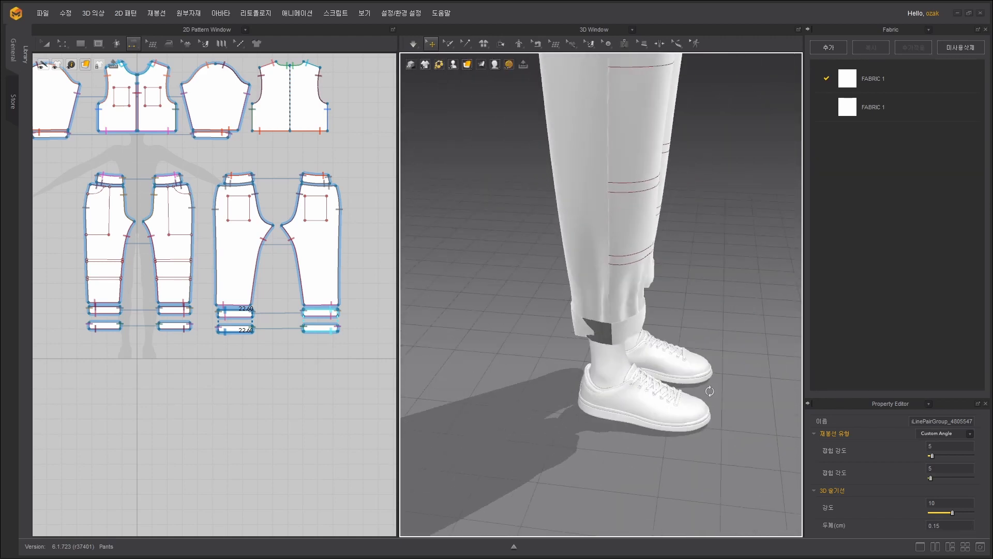
{"action": "left_click", "coordinate": [628, 333]}
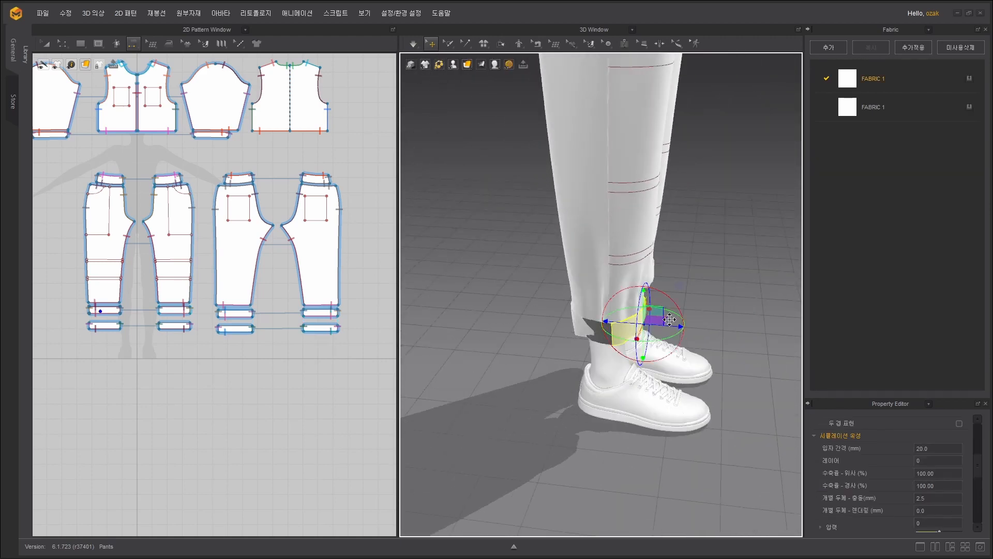
{"action": "left_click_drag", "start_coordinate": [584, 332], "coordinate": [541, 314]}
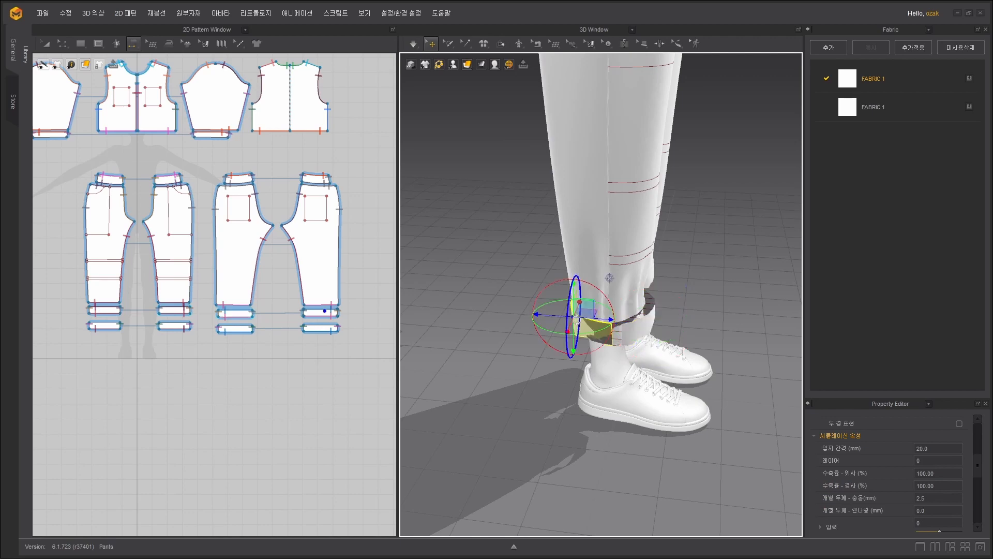
{"action": "right_click_drag", "start_coordinate": [674, 265], "coordinate": [489, 268]}
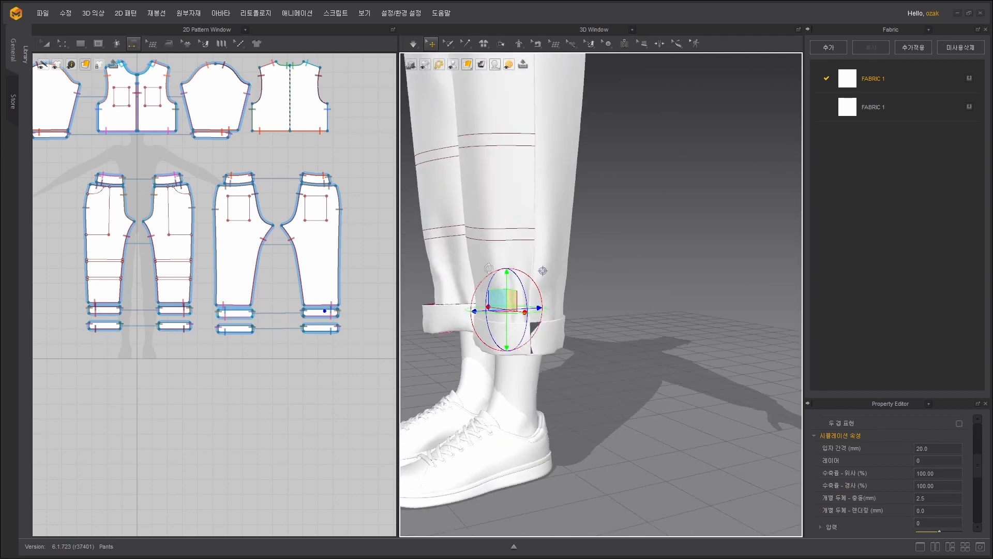
{"action": "left_click", "coordinate": [481, 328]}
{"action": "right_click_drag", "start_coordinate": [634, 294], "coordinate": [607, 319]}
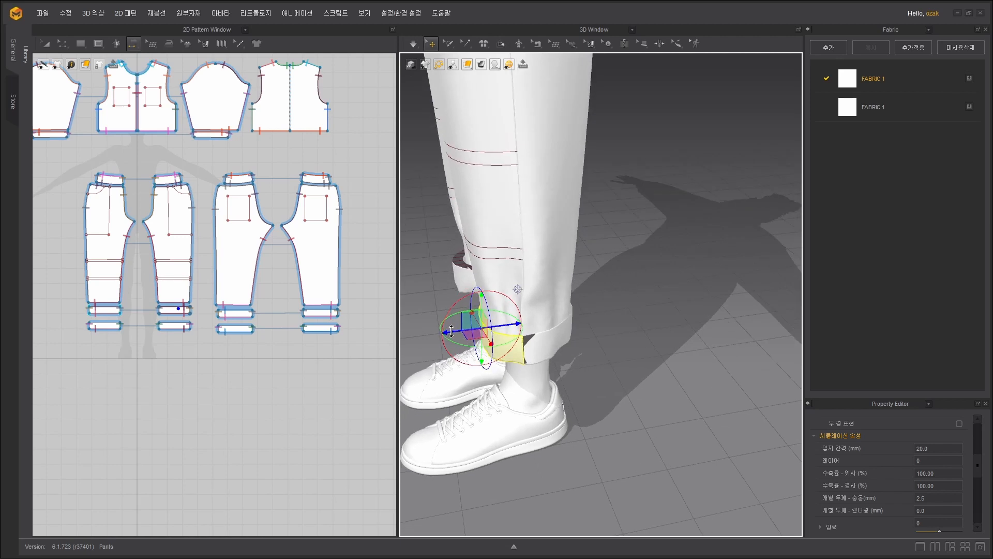
{"action": "left_click_drag", "start_coordinate": [451, 331], "coordinate": [651, 291]}
{"action": "right_click_drag", "start_coordinate": [632, 230], "coordinate": [688, 229]}
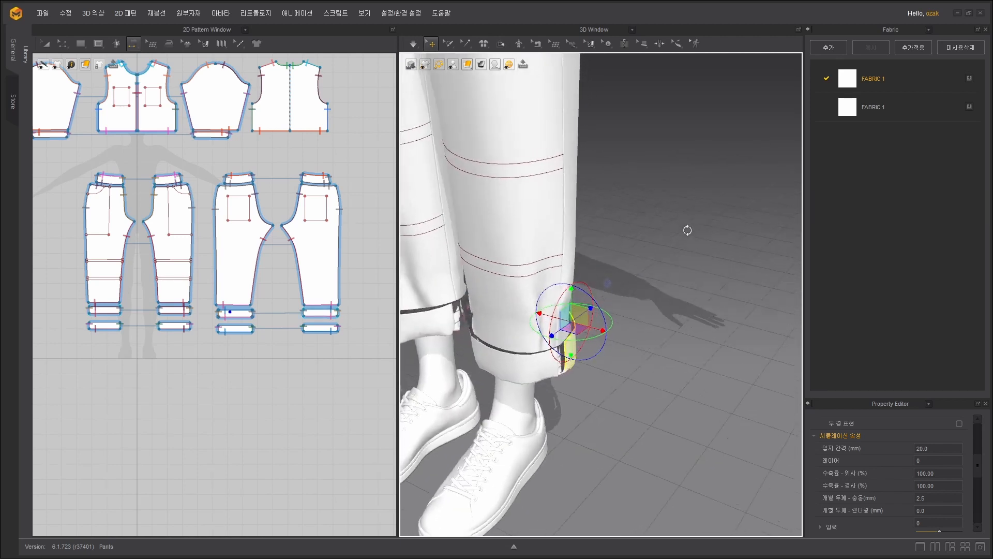
{"action": "middle_click_drag", "start_coordinate": [635, 301], "coordinate": [772, 257]}
Select all four folded second-row hem bands on both legs and set their simulation layer to 1.
{"action": "left_click", "coordinate": [533, 210]}
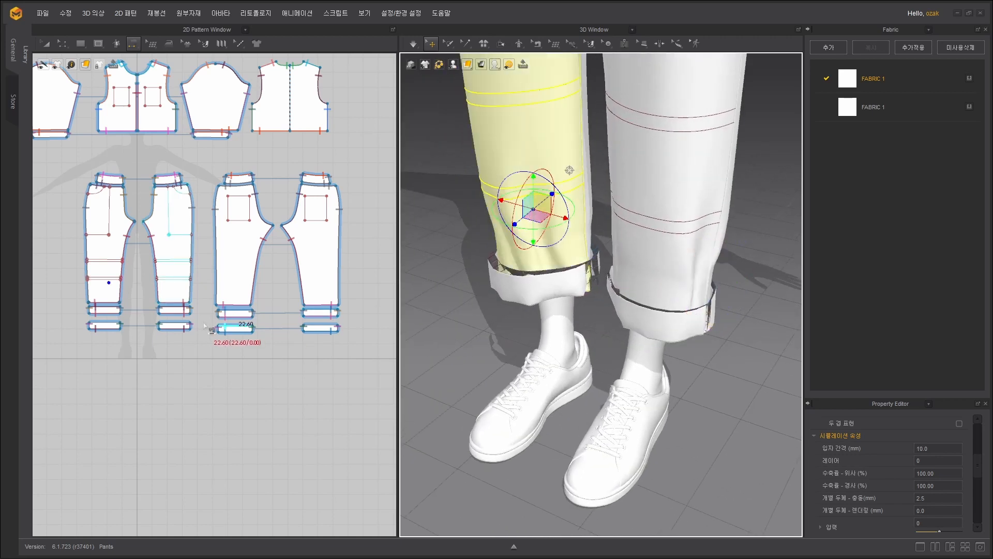
{"action": "left_click", "coordinate": [516, 272]}
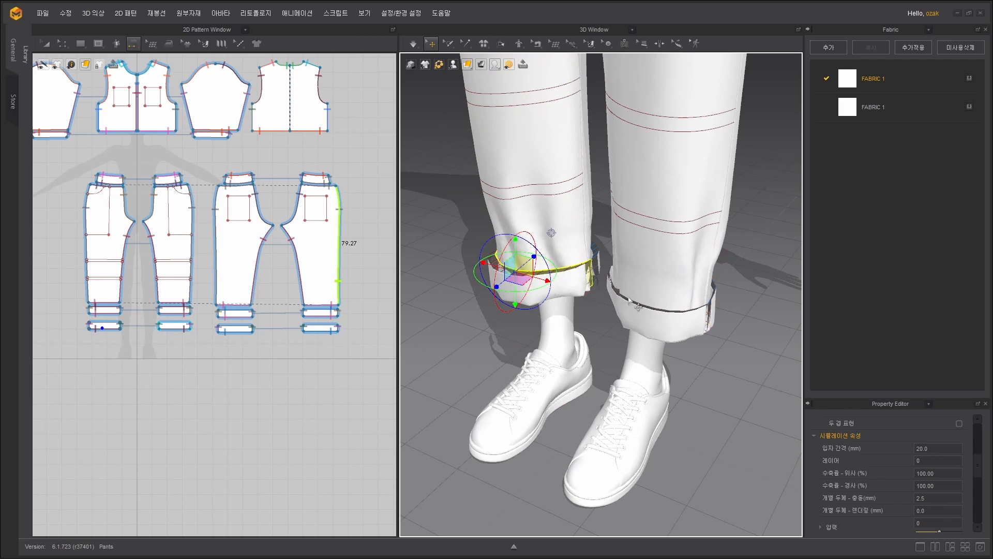
{"action": "left_click", "coordinate": [639, 308], "text": "shift"}
{"action": "right_click_drag", "start_coordinate": [690, 283], "coordinate": [617, 292]}
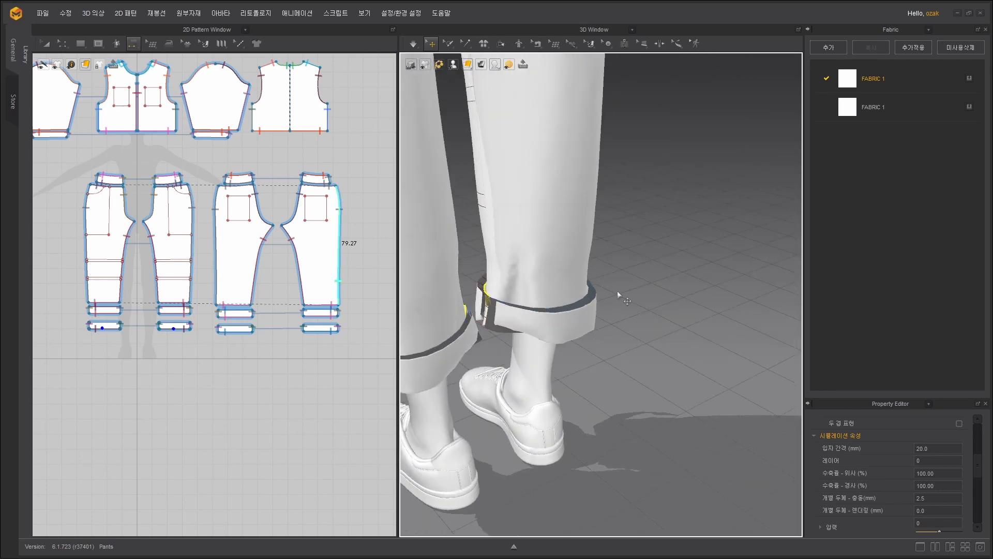
{"action": "left_click", "coordinate": [590, 299], "text": "shift"}
{"action": "middle_click_drag", "start_coordinate": [620, 269], "coordinate": [641, 257]}
{"action": "key", "text": "ctrl+z"}
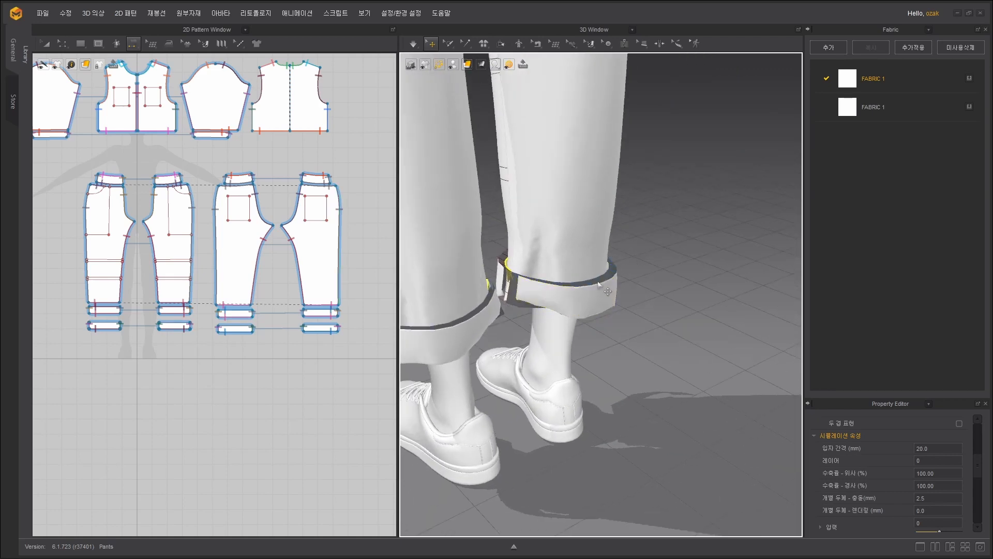
{"action": "left_click", "coordinate": [600, 278], "text": "shift"}
{"action": "left_click", "coordinate": [480, 309], "text": "shift"}
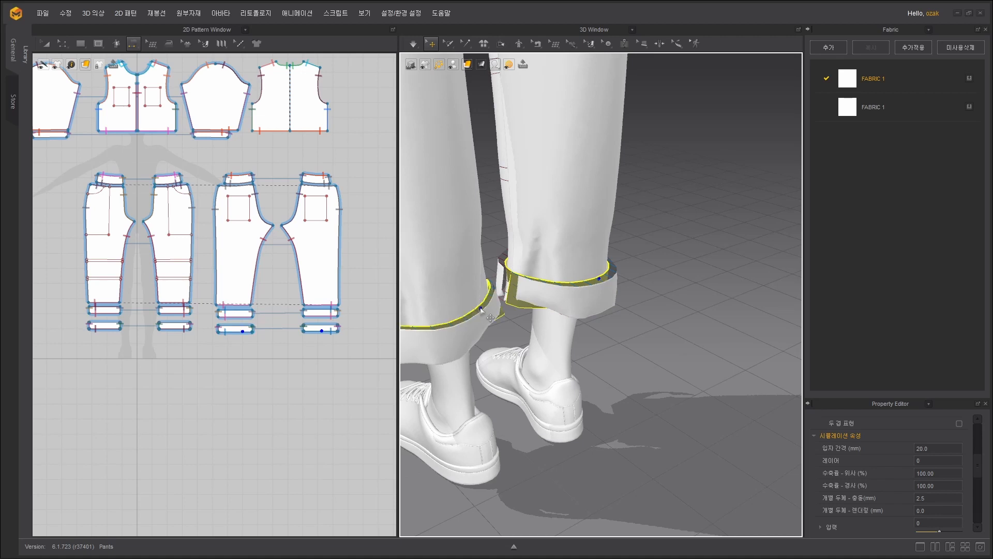
{"action": "scroll", "coordinate": [905, 467], "scroll_direction": "down", "scroll_amount": 3}
{"action": "scroll", "coordinate": [938, 482], "scroll_direction": "up", "scroll_amount": 3}
{"action": "scroll", "coordinate": [937, 466], "scroll_direction": "down", "scroll_amount": 5}
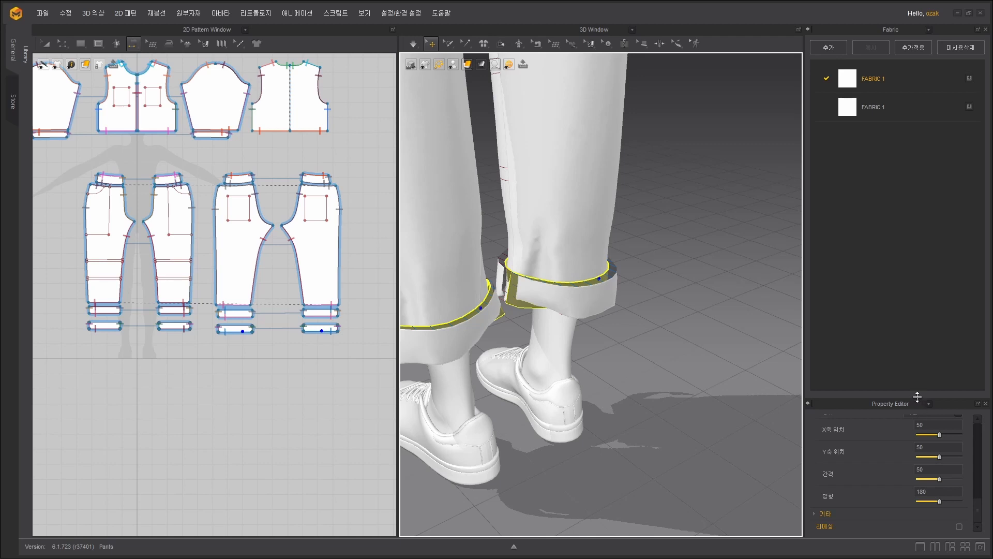
{"action": "left_click_drag", "start_coordinate": [917, 396], "coordinate": [920, 187]}
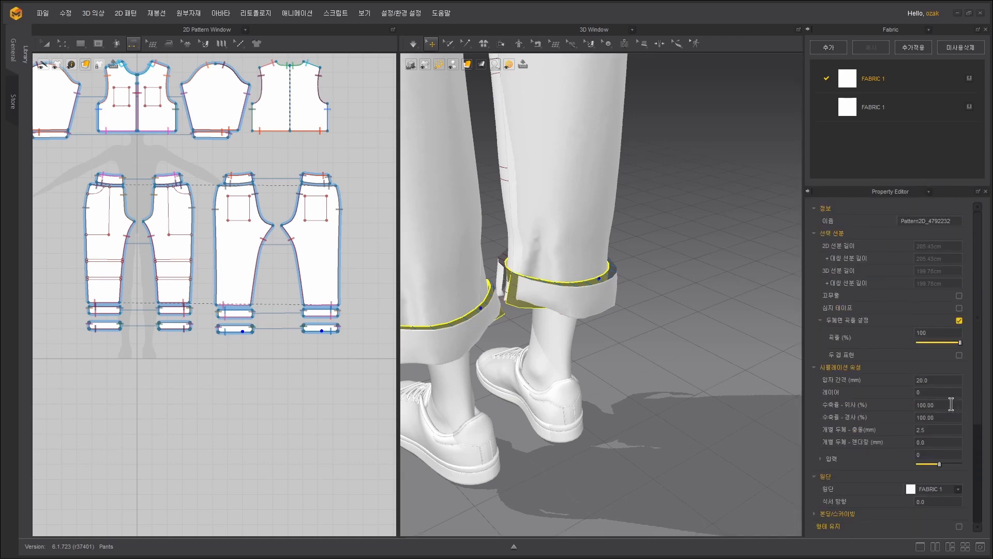
{"action": "type", "text": "1"}
{"action": "key", "text": "Return"}
Select the four outer first-row hem bands on both legs and set their simulation layer to 2.
{"action": "left_click", "coordinate": [458, 340]}
{"action": "left_click", "coordinate": [576, 309], "text": "shift"}
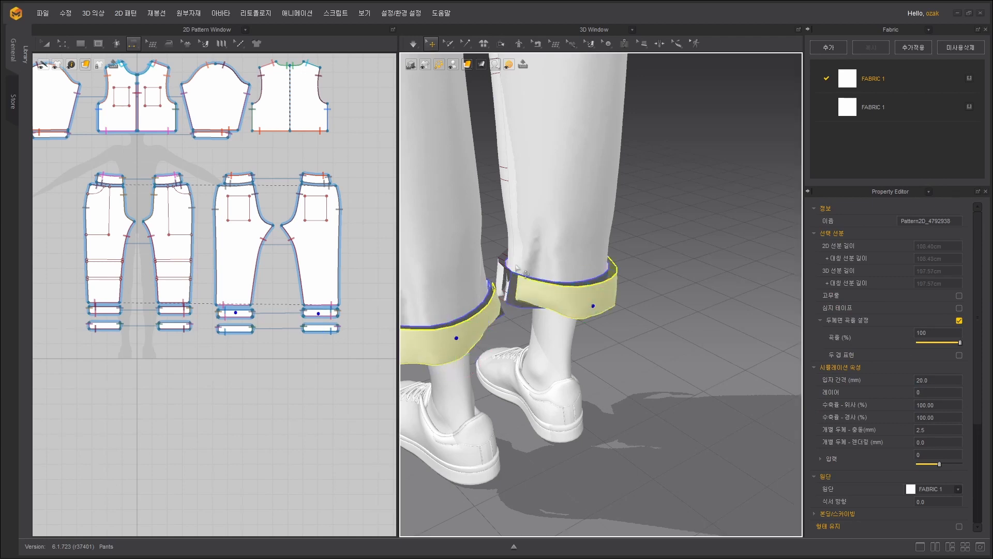
{"action": "right_click_drag", "start_coordinate": [517, 265], "coordinate": [517, 290]}
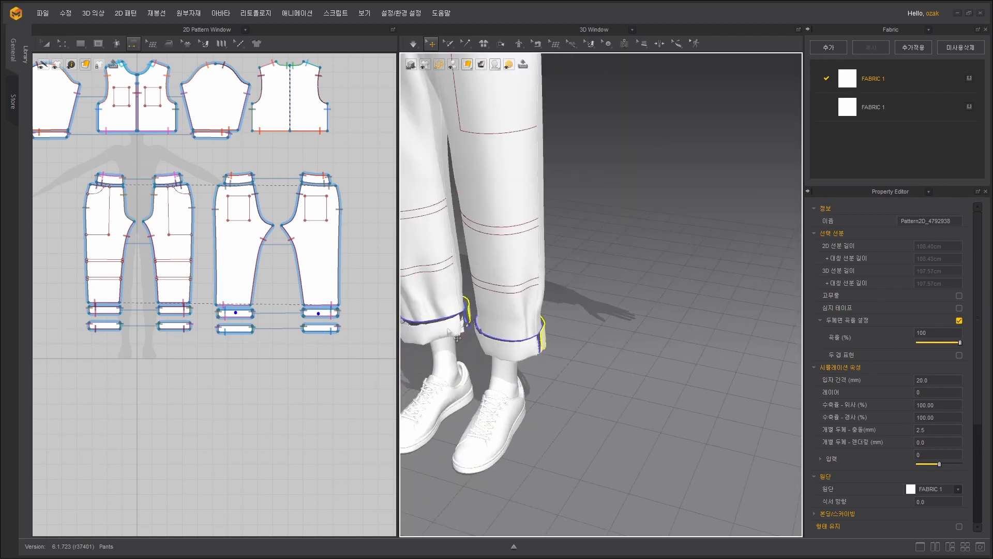
{"action": "left_click", "coordinate": [443, 342], "text": "shift"}
{"action": "left_click", "coordinate": [511, 349], "text": "shift"}
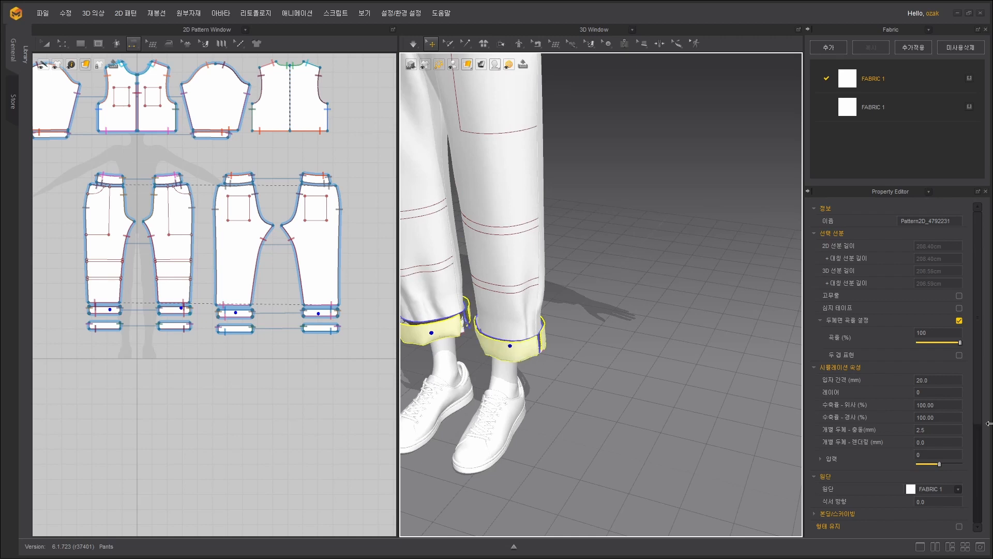
{"action": "left_click", "coordinate": [938, 392]}
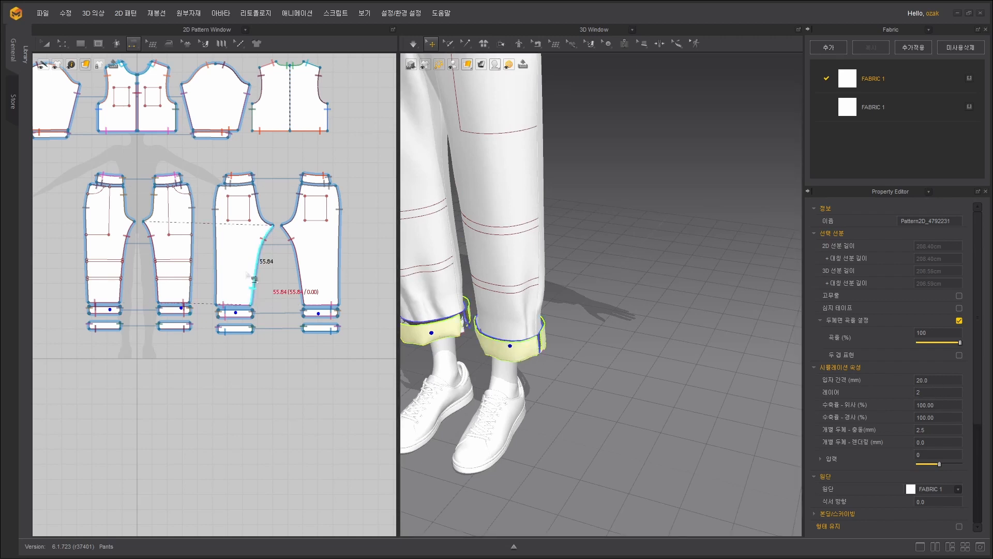
Simulate the garment, pull the twisted side and back of one cuff outward into shape, and stop the simulation.
{"action": "left_click", "coordinate": [413, 45]}
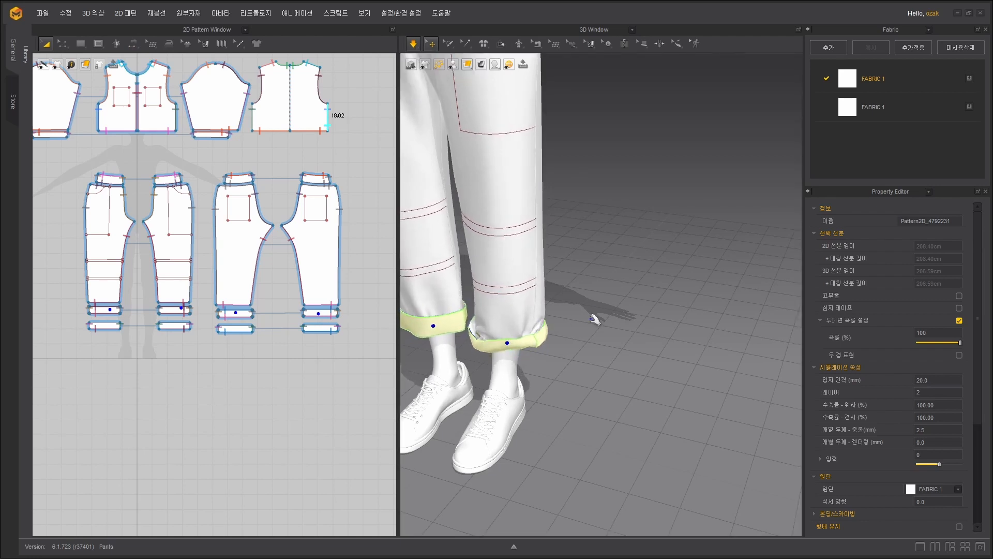
{"action": "right_click_drag", "start_coordinate": [591, 314], "coordinate": [516, 249]}
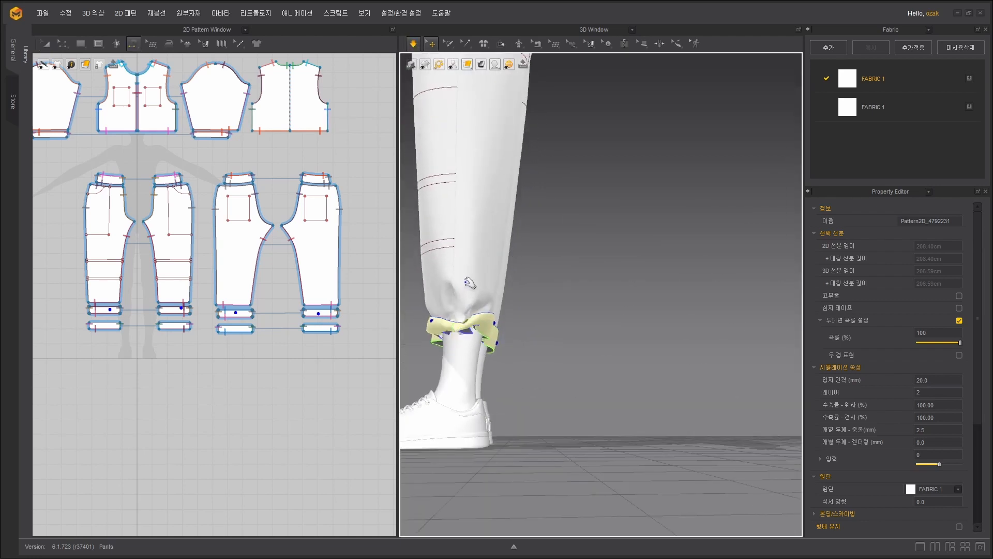
{"action": "mouse_move", "coordinate": [453, 325]}
{"action": "left_mouse_down"}
{"action": "mouse_move", "coordinate": [456, 312]}
{"action": "mouse_move", "coordinate": [435, 330]}
{"action": "left_mouse_up"}
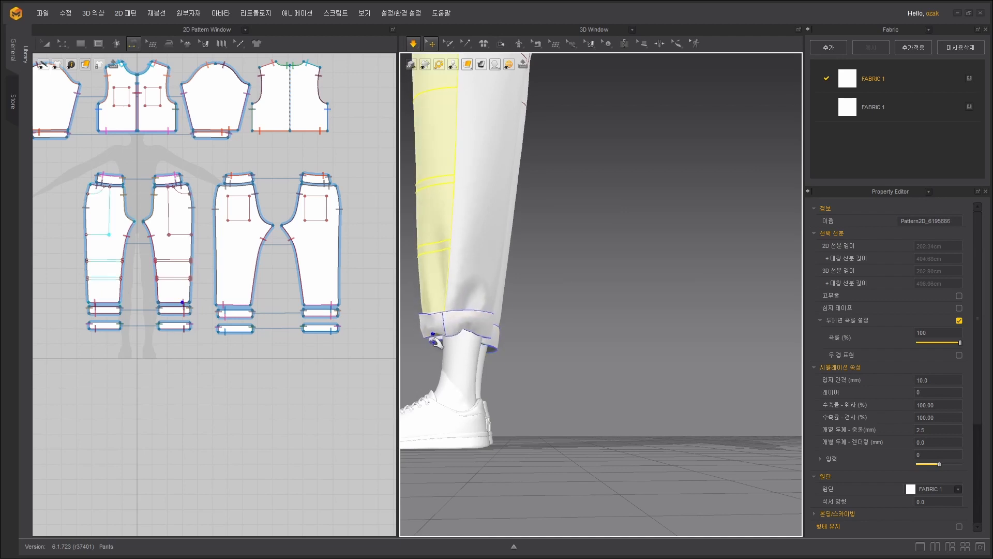
{"action": "right_click_drag", "start_coordinate": [567, 315], "coordinate": [504, 319]}
{"action": "left_click", "coordinate": [451, 327]}
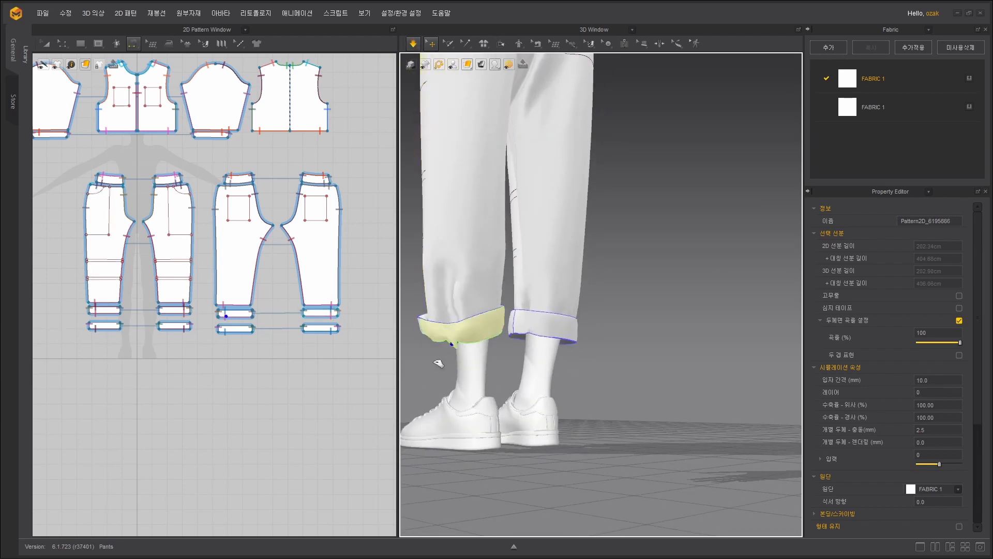
{"action": "left_click_drag", "start_coordinate": [455, 317], "coordinate": [414, 339]}
{"action": "right_click_drag", "start_coordinate": [621, 277], "coordinate": [912, 310]}
{"action": "scroll", "coordinate": [679, 297], "scroll_direction": "down", "scroll_amount": 4}
{"action": "right_click_drag", "start_coordinate": [681, 298], "coordinate": [550, 288]}
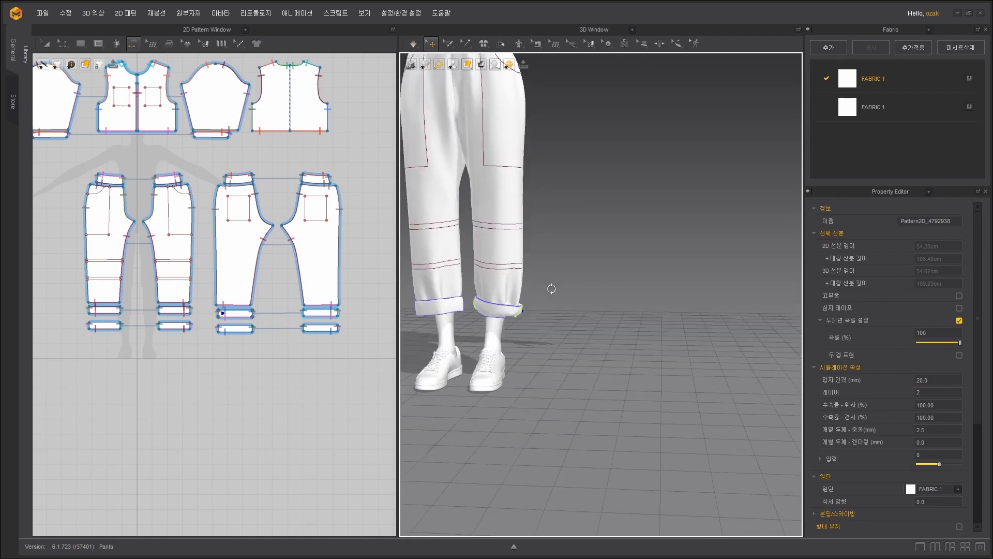
Run the simulation again, tug the crumpled lower corner of the front cuff downward, and stop simulating.
{"action": "scroll", "coordinate": [627, 343], "scroll_direction": "up", "scroll_amount": 4}
{"action": "scroll", "coordinate": [616, 362], "scroll_direction": "up", "scroll_amount": 3}
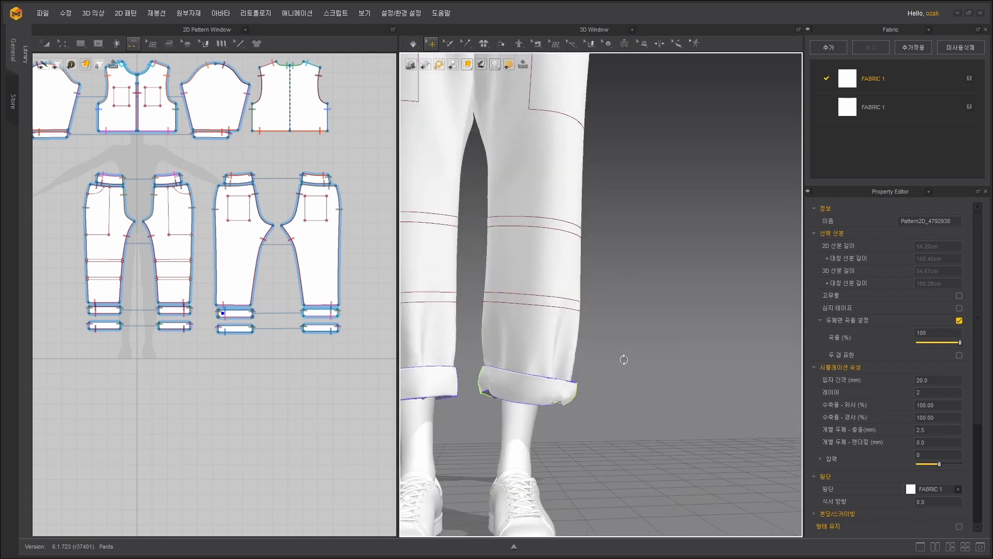
{"action": "left_click_drag", "start_coordinate": [572, 385], "coordinate": [564, 413]}
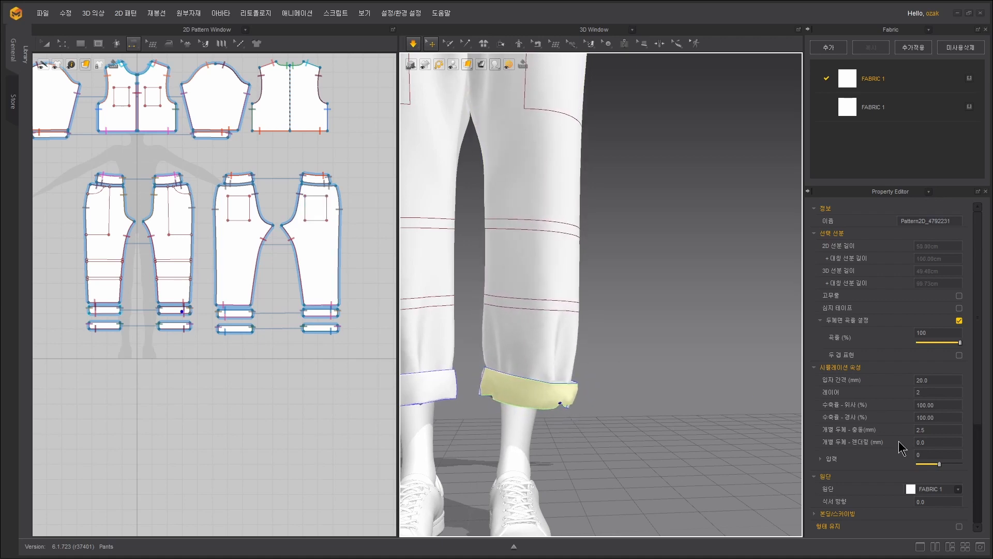
{"action": "key", "text": "space"}
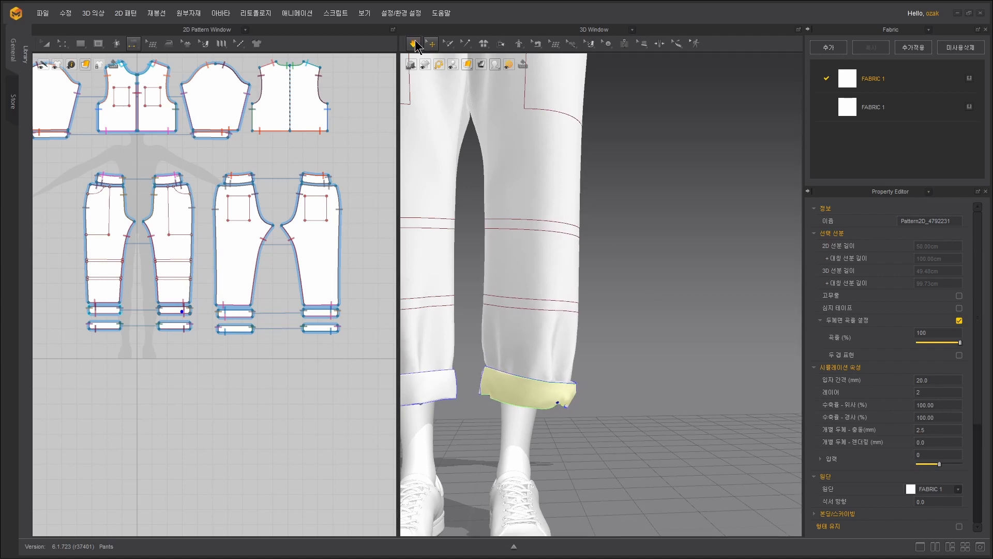
Use Edit Pattern to shorten both rows of front and back hem bands by shifting their outer side edges slightly inward.
{"action": "scroll", "coordinate": [646, 372], "scroll_direction": "down", "scroll_amount": 2}
{"action": "scroll", "coordinate": [355, 403], "scroll_direction": "down", "scroll_amount": 3}
{"action": "scroll", "coordinate": [174, 371], "scroll_direction": "up", "scroll_amount": 5}
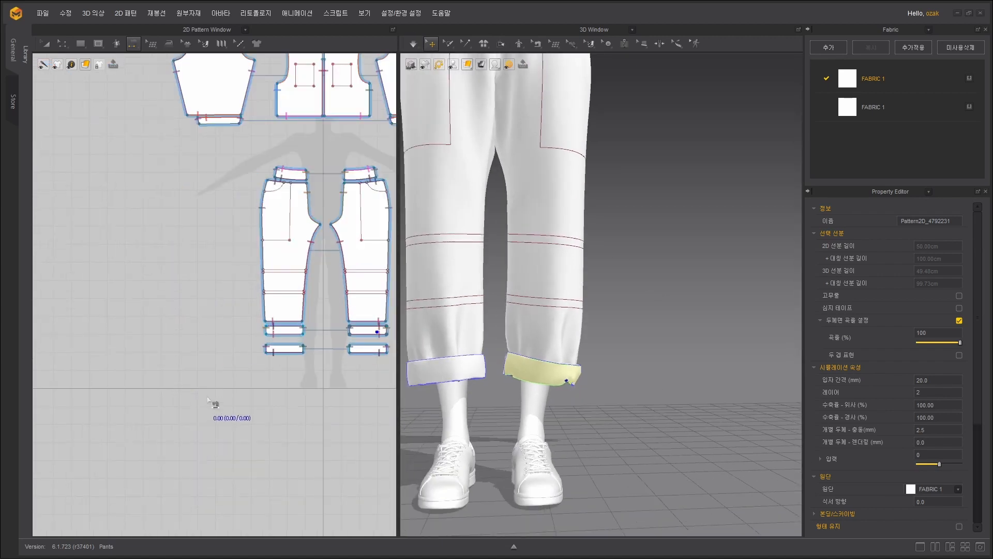
{"action": "middle_click_drag", "start_coordinate": [138, 365], "coordinate": [125, 365]}
{"action": "left_click", "coordinate": [113, 336]}
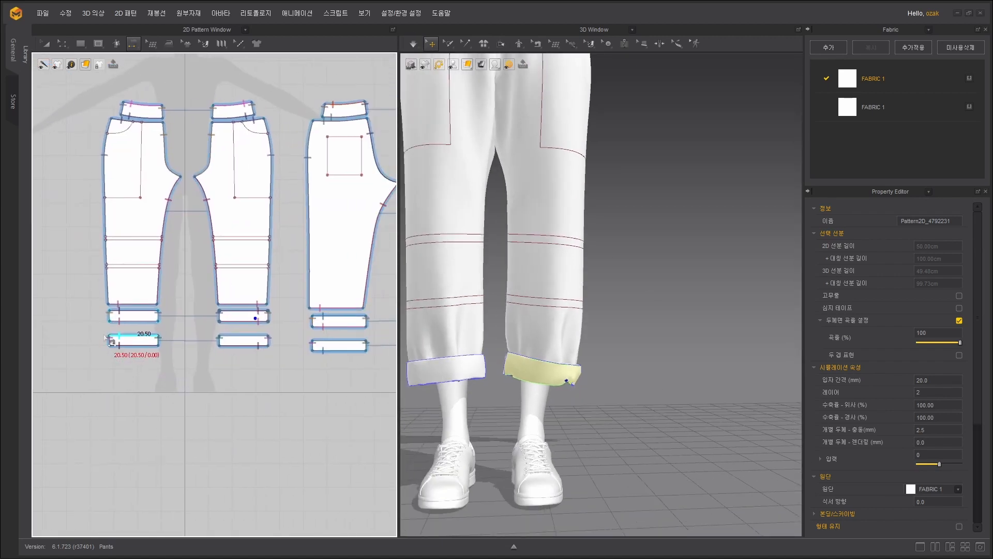
{"action": "left_click", "coordinate": [68, 44]}
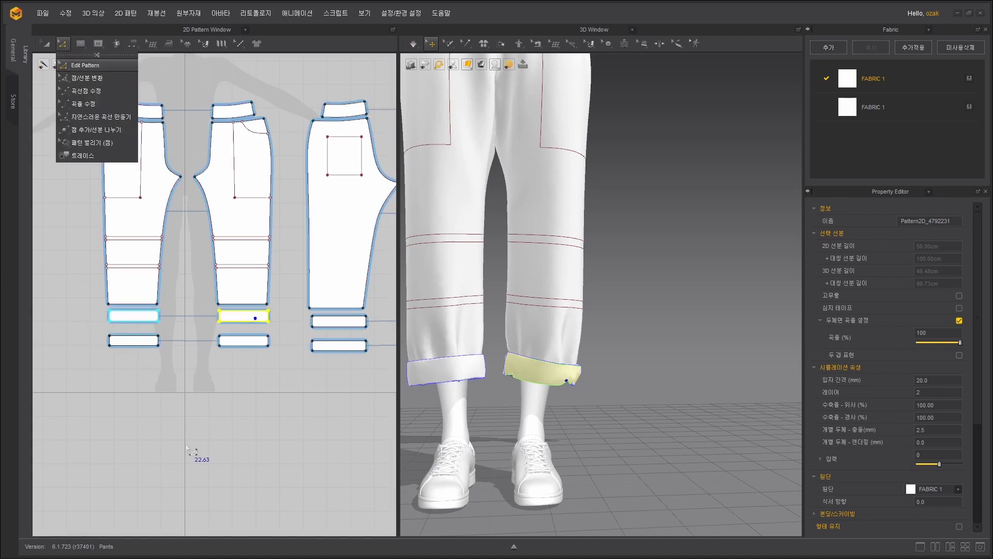
{"action": "scroll", "coordinate": [187, 451], "scroll_direction": "up", "scroll_amount": 3}
{"action": "scroll", "coordinate": [180, 448], "scroll_direction": "down", "scroll_amount": 1}
{"action": "middle_click_drag", "start_coordinate": [208, 353], "coordinate": [214, 367]}
{"action": "scroll", "coordinate": [215, 367], "scroll_direction": "up", "scroll_amount": 1}
{"action": "scroll", "coordinate": [215, 367], "scroll_direction": "down", "scroll_amount": 2}
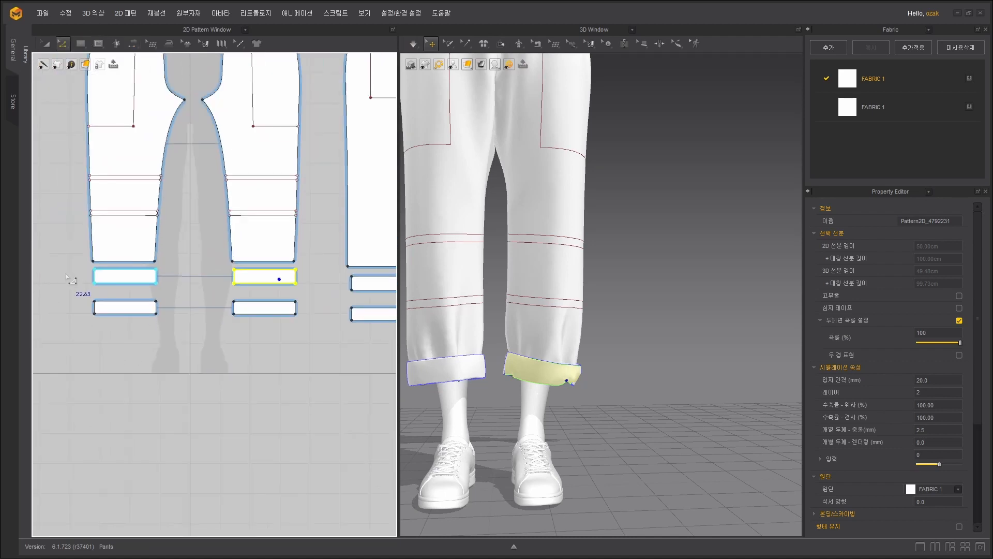
{"action": "left_click_drag", "start_coordinate": [80, 271], "coordinate": [111, 333]}
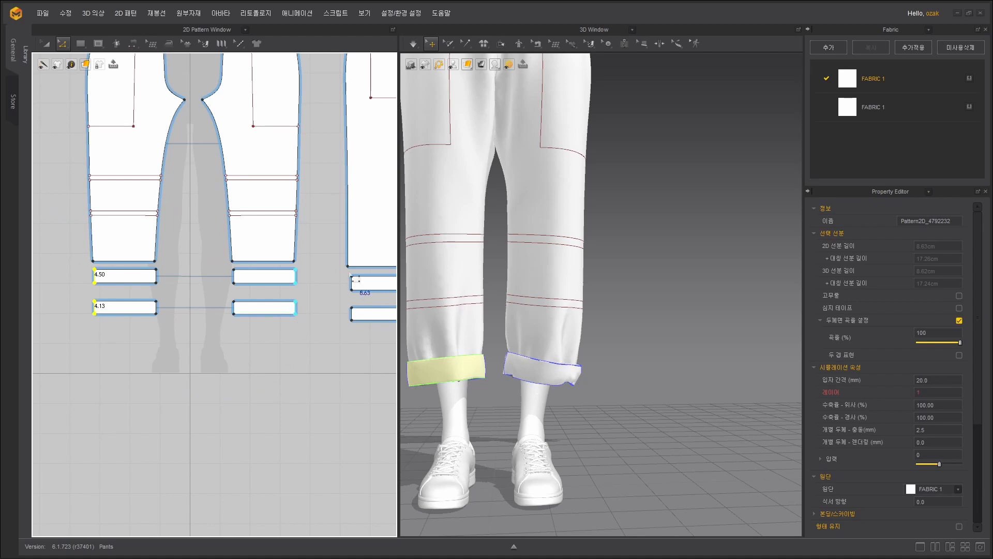
{"action": "left_click_drag", "start_coordinate": [360, 356], "coordinate": [361, 357], "text": "shift"}
{"action": "left_click_drag", "start_coordinate": [359, 291], "coordinate": [363, 291]}
{"action": "left_click", "coordinate": [273, 419]}
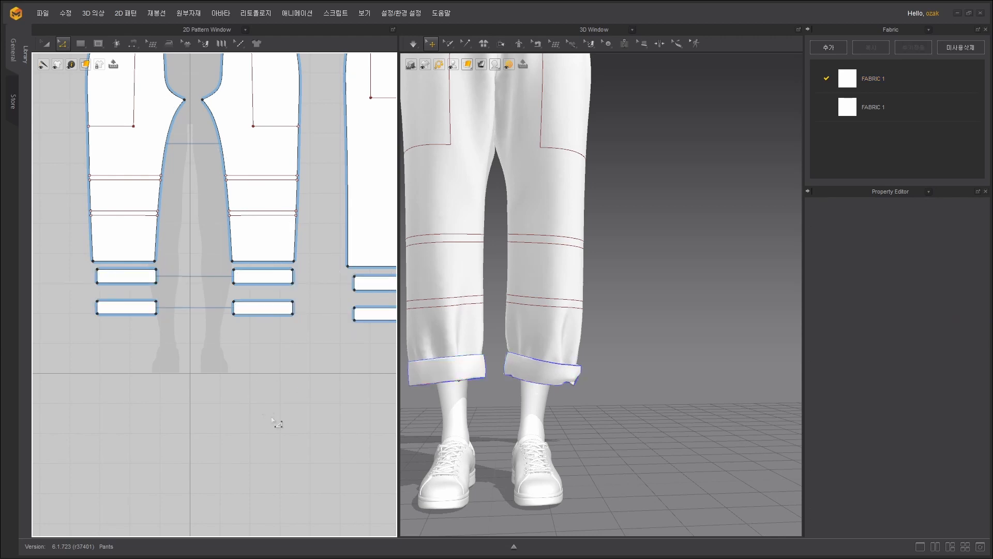
Simulate the garment with the shortened hem bands, check the cuffs from the side and front, and stop the simulation.
{"action": "key", "text": "space"}
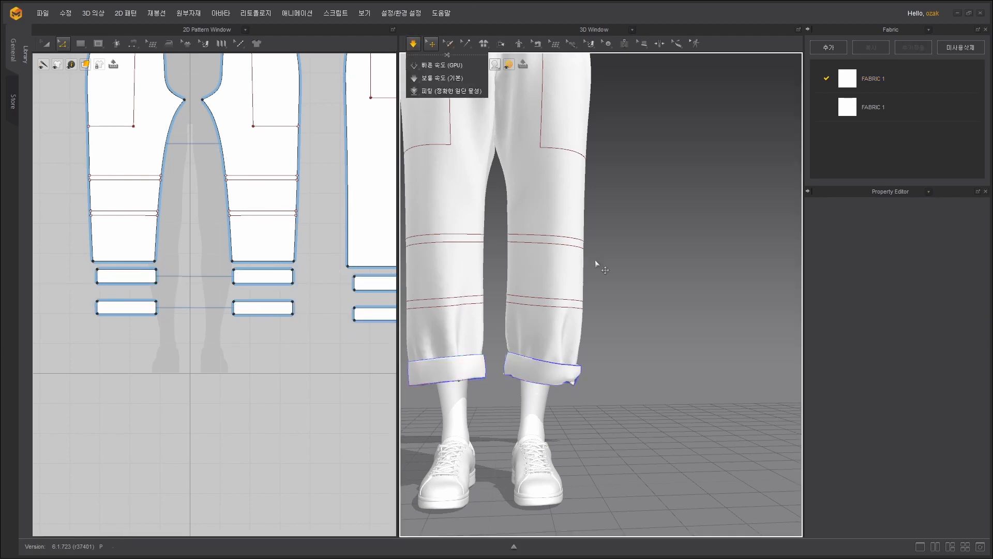
{"action": "right_click_drag", "start_coordinate": [618, 397], "coordinate": [582, 355]}
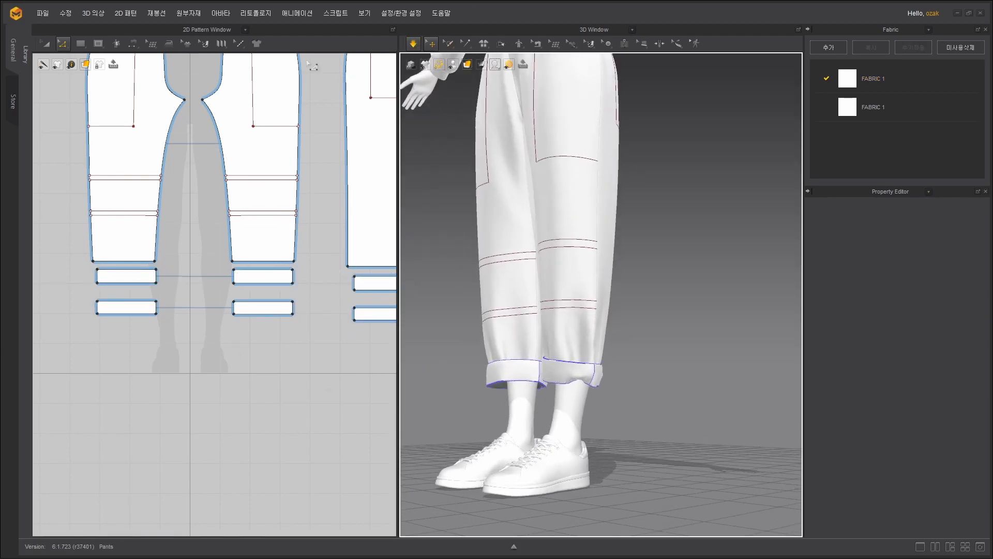
{"action": "key", "text": "space"}
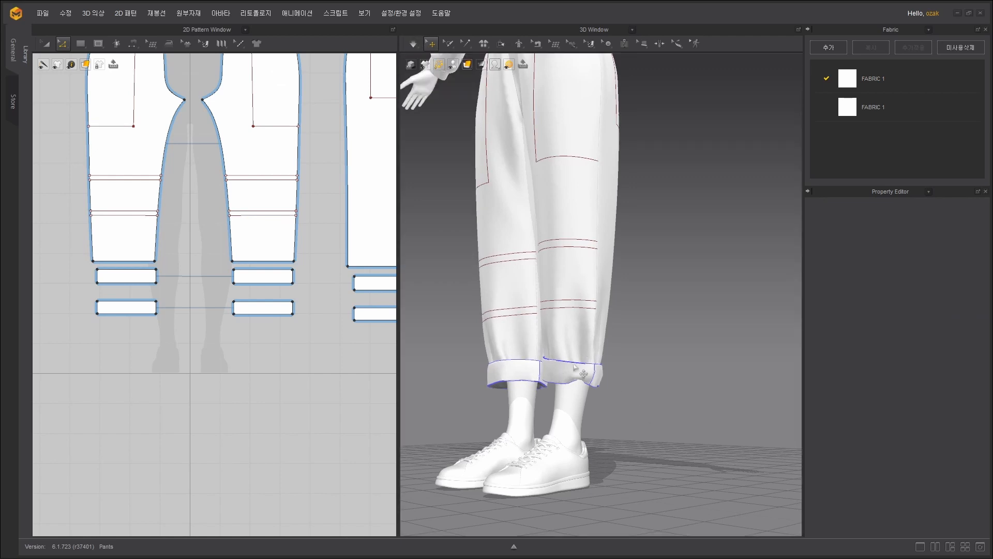
{"action": "right_click_drag", "start_coordinate": [619, 366], "coordinate": [683, 367]}
{"action": "middle_click_drag", "start_coordinate": [78, 321], "coordinate": [103, 350]}
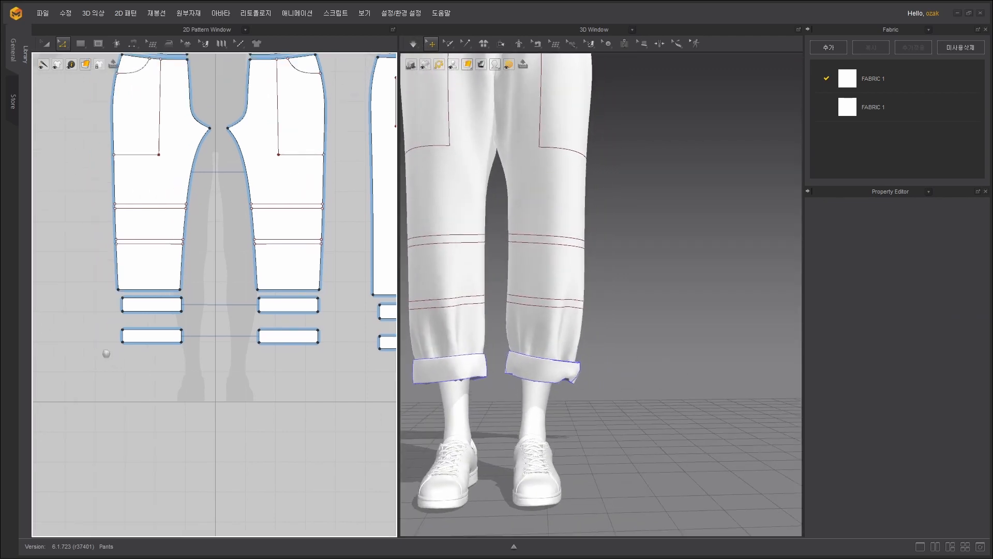
Shorten the front and back hem bands in both rows a little more by shifting their outer side edges further inward.
{"action": "scroll", "coordinate": [102, 309], "scroll_direction": "up", "scroll_amount": 3}
{"action": "left_click_drag", "start_coordinate": [134, 359], "coordinate": [133, 359]}
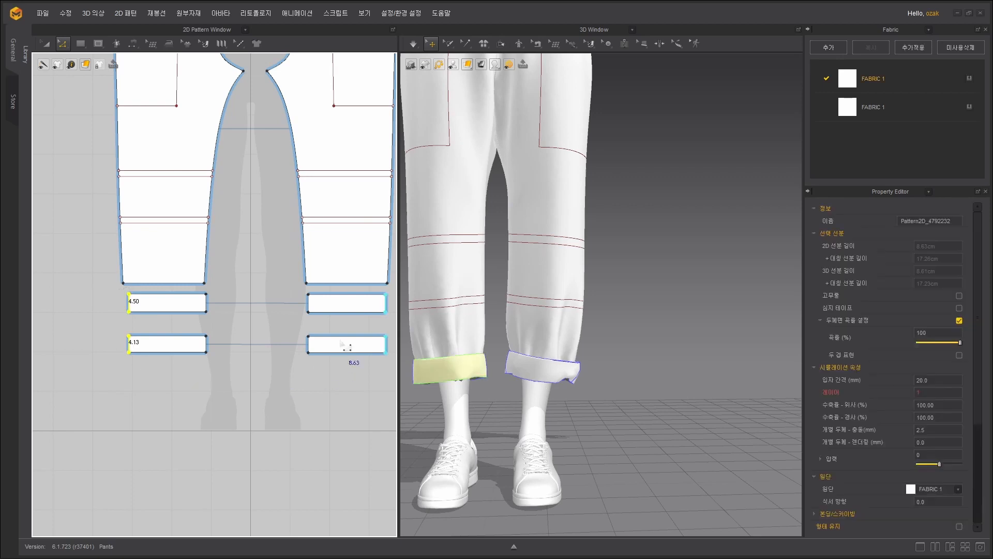
{"action": "middle_click_drag", "start_coordinate": [312, 325], "coordinate": [7, 325]}
{"action": "left_click_drag", "start_coordinate": [148, 296], "coordinate": [171, 379], "text": "shift"}
{"action": "left_click_drag", "start_coordinate": [160, 312], "coordinate": [168, 310]}
Simulate the garment with the further shortened hem bands and check both cuffs from the side and front.
{"action": "left_click", "coordinate": [412, 43]}
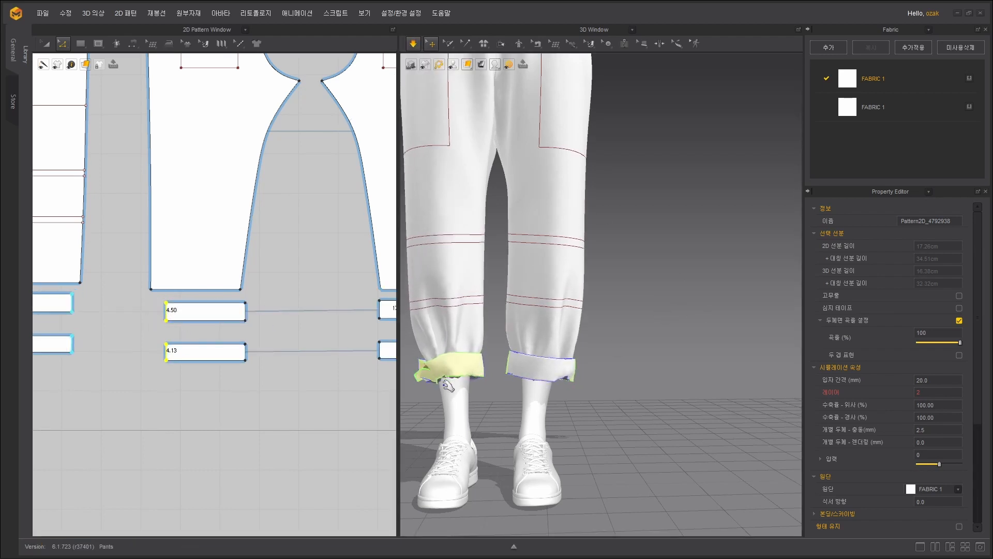
{"action": "key", "text": "space"}
{"action": "right_click_drag", "start_coordinate": [640, 339], "coordinate": [609, 384]}
{"action": "key", "text": "space"}
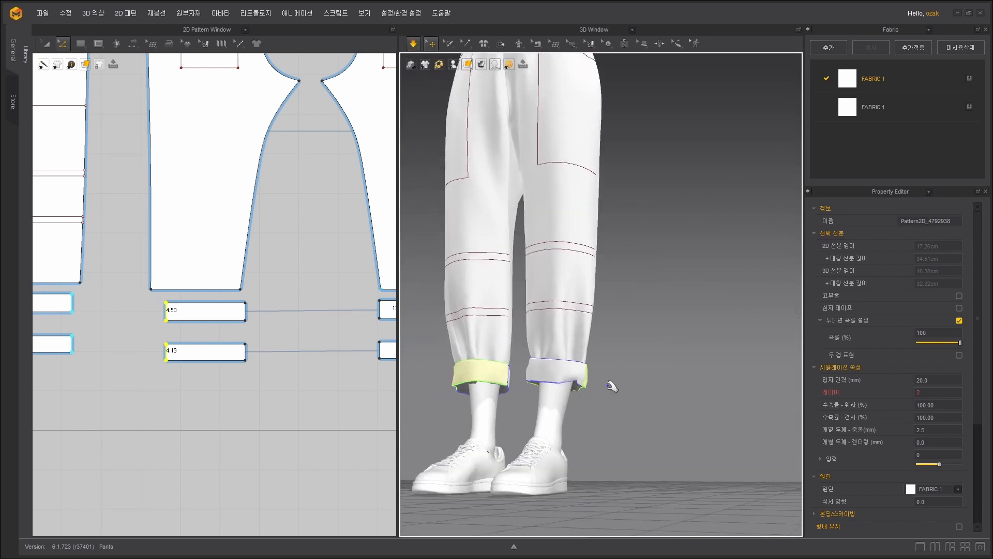
{"action": "scroll", "coordinate": [603, 353], "scroll_direction": "down", "scroll_amount": 5}
{"action": "key", "text": "space"}
{"action": "right_click_drag", "start_coordinate": [631, 314], "coordinate": [713, 357]}
{"action": "key", "text": "space"}
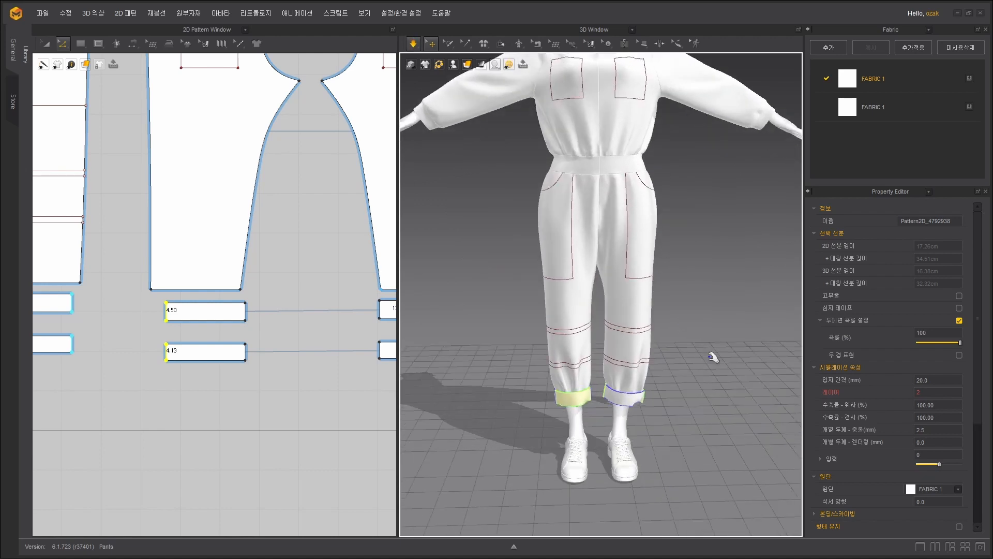
Examine the whole jumpsuit and the insides of its cuffs from the front and from below.
{"action": "scroll", "coordinate": [685, 329], "scroll_direction": "down", "scroll_amount": 3}
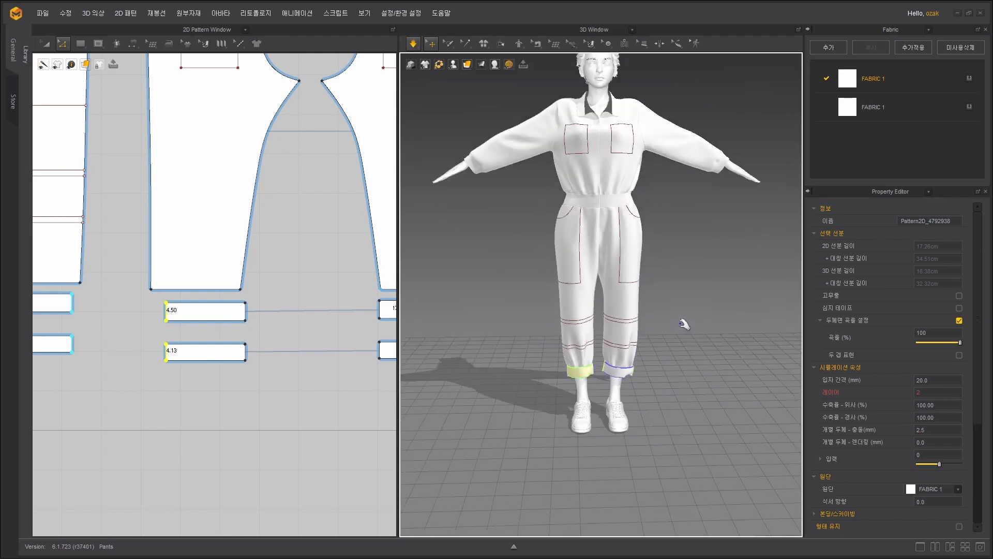
{"action": "right_click_drag", "start_coordinate": [675, 321], "coordinate": [653, 280]}
{"action": "scroll", "coordinate": [665, 455], "scroll_direction": "up", "scroll_amount": 5}
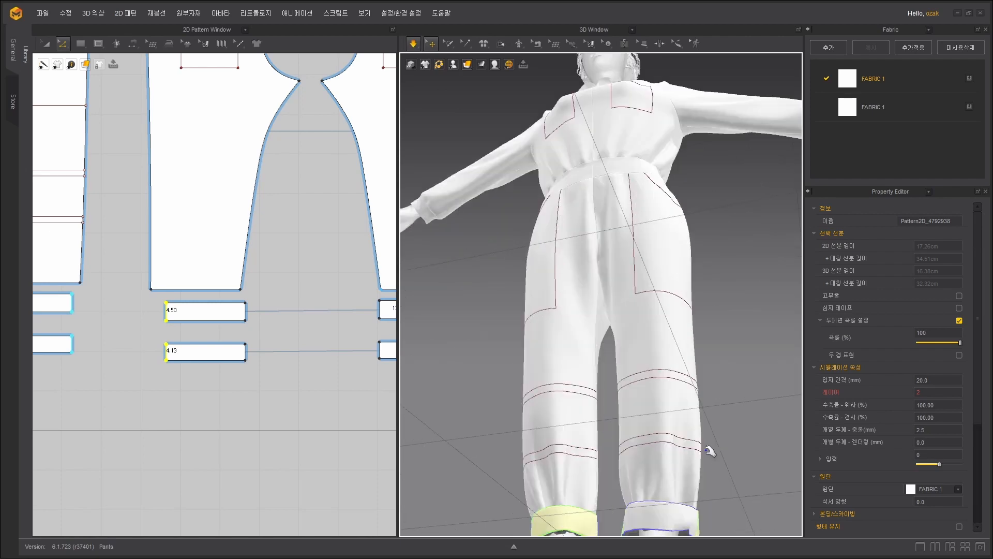
{"action": "right_click_drag", "start_coordinate": [710, 452], "coordinate": [585, 396]}
{"action": "scroll", "coordinate": [630, 304], "scroll_direction": "down", "scroll_amount": 4}
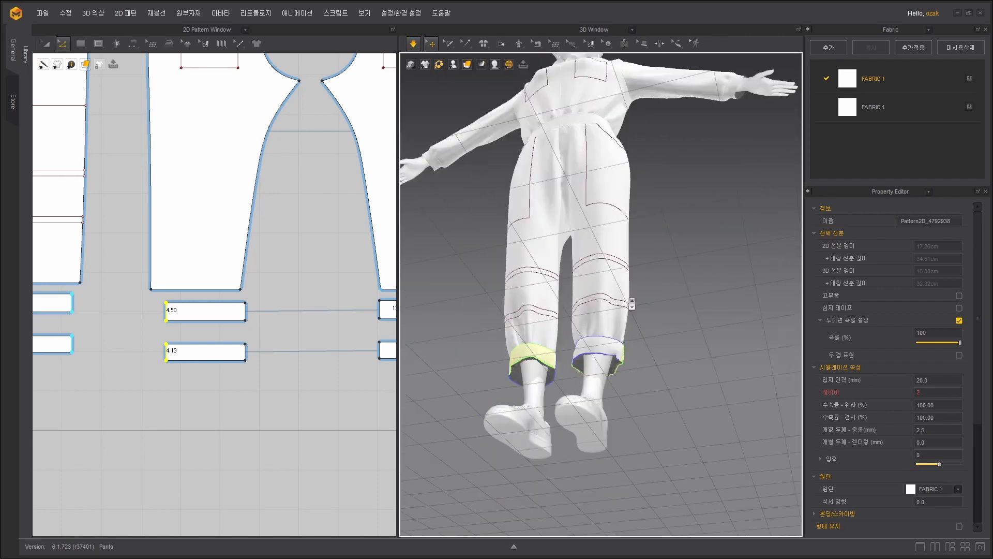
{"action": "right_click_drag", "start_coordinate": [688, 182], "coordinate": [716, 226]}
{"action": "middle_click_drag", "start_coordinate": [716, 226], "coordinate": [685, 321]}
{"action": "scroll", "coordinate": [662, 296], "scroll_direction": "down", "scroll_amount": 3}
{"action": "scroll", "coordinate": [657, 299], "scroll_direction": "down", "scroll_amount": 2}
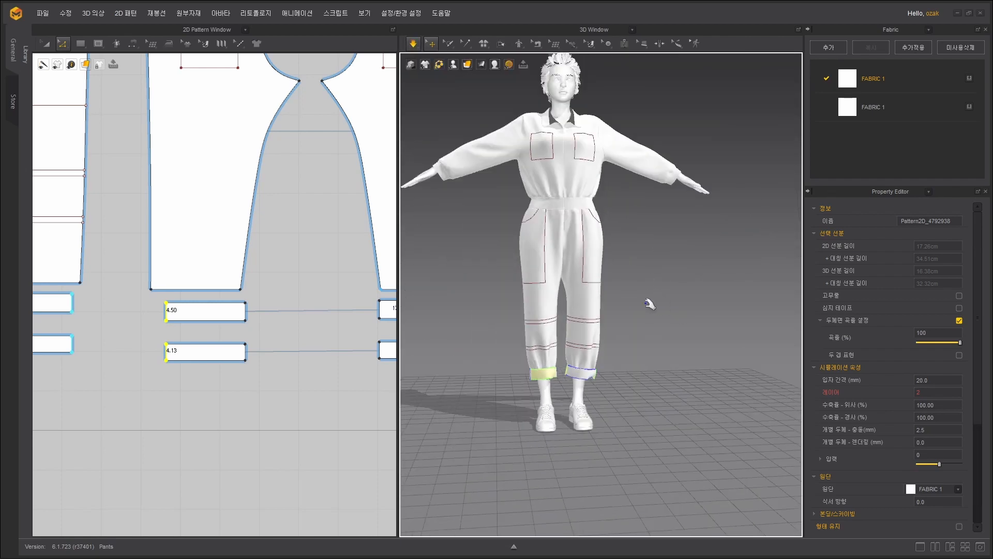
{"action": "right_click_drag", "start_coordinate": [650, 302], "coordinate": [694, 372]}
{"action": "key", "text": "space"}
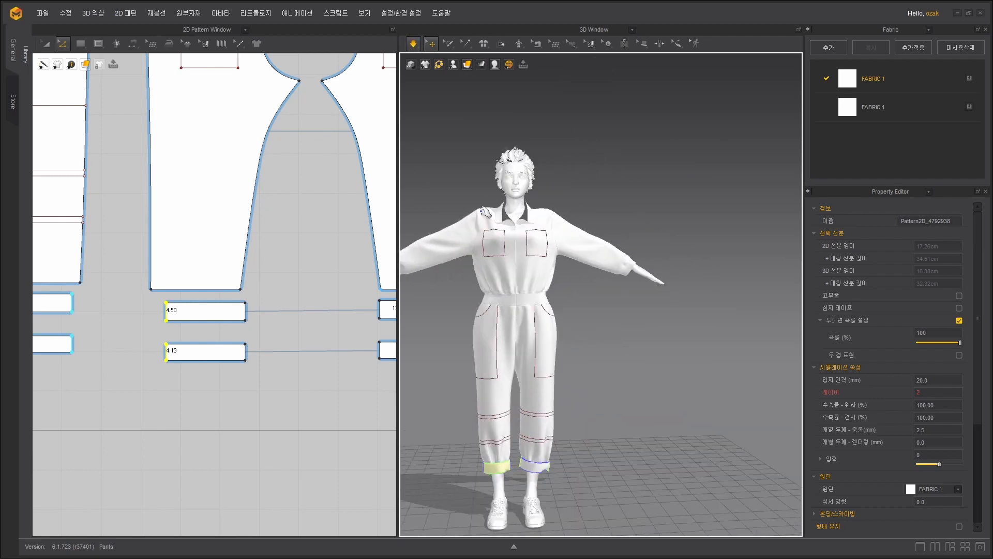
Select the sleeve on the avatar's left arm and let the garment settle with the simulation.
{"action": "left_click", "coordinate": [579, 229]}
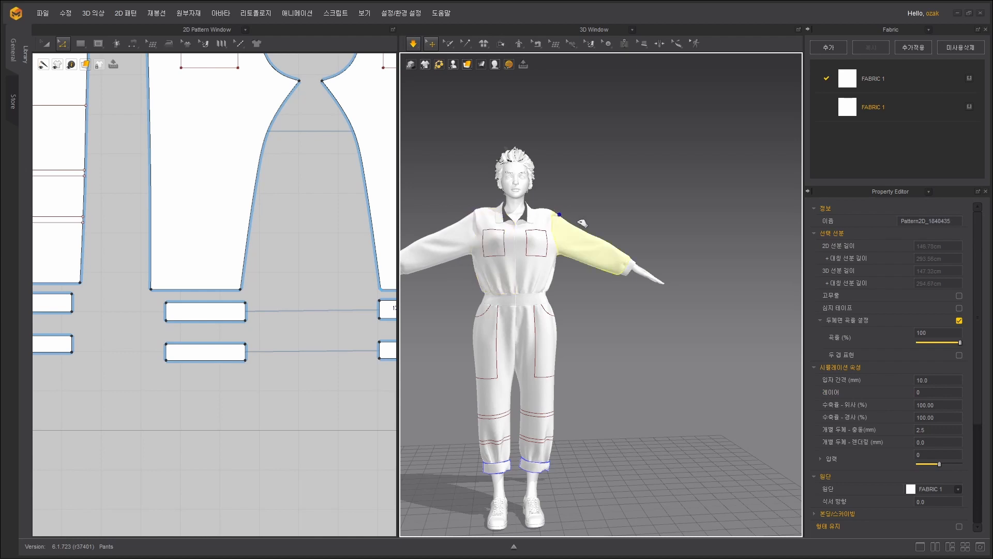
{"action": "key", "text": "space"}
{"action": "right_click_drag", "start_coordinate": [665, 250], "coordinate": [650, 348]}
{"action": "key", "text": "space"}
{"action": "scroll", "coordinate": [694, 388], "scroll_direction": "up", "scroll_amount": 3}
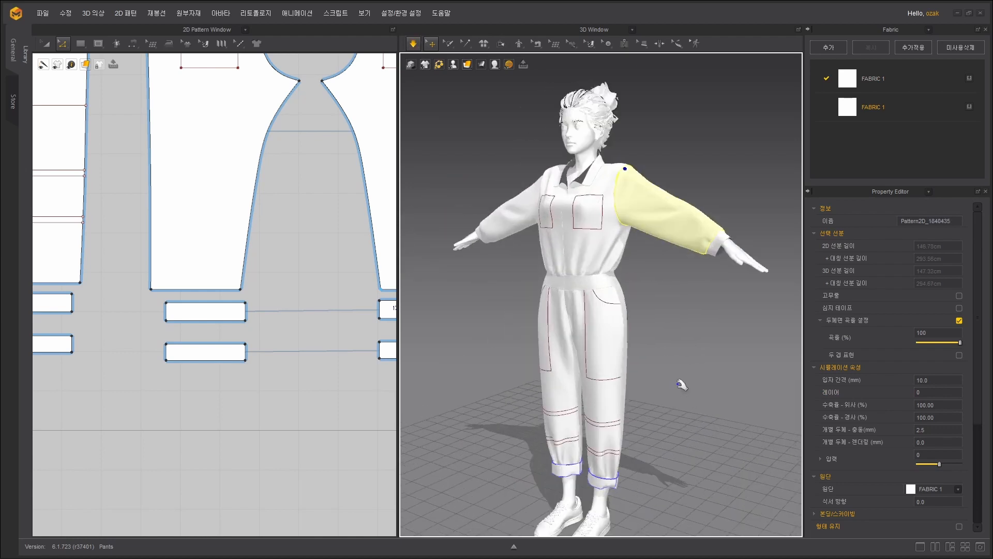
{"action": "right_click_drag", "start_coordinate": [682, 385], "coordinate": [724, 380]}
{"action": "scroll", "coordinate": [726, 384], "scroll_direction": "down", "scroll_amount": 1}
{"action": "scroll", "coordinate": [729, 363], "scroll_direction": "up", "scroll_amount": 2}
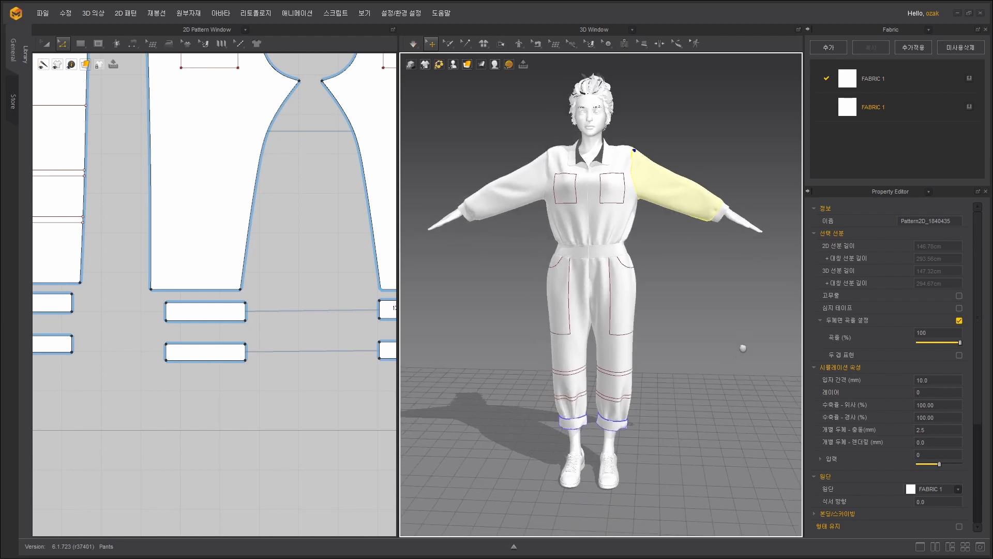
Inspect the jumpsuit's fit up close at the collar, chest pockets, waistband and legs, finishing with the back.
{"action": "right_click_drag", "start_coordinate": [743, 344], "coordinate": [699, 344]}
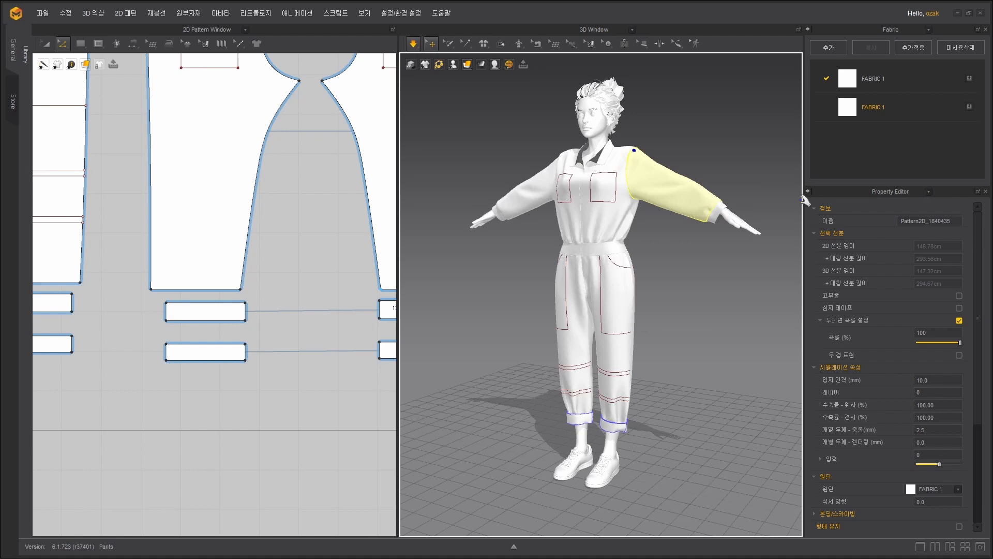
{"action": "right_click_drag", "start_coordinate": [727, 300], "coordinate": [602, 270]}
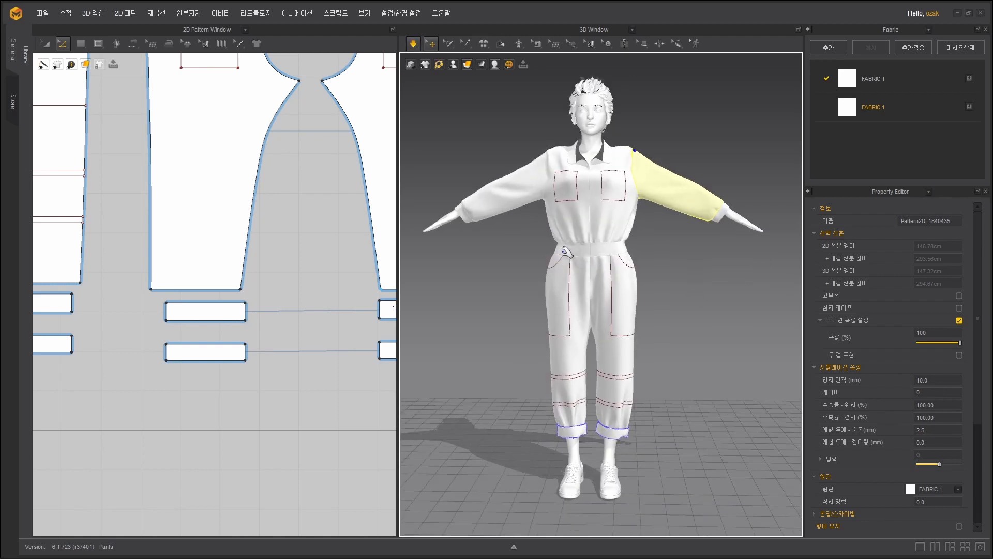
{"action": "scroll", "coordinate": [574, 271], "scroll_direction": "up", "scroll_amount": 2}
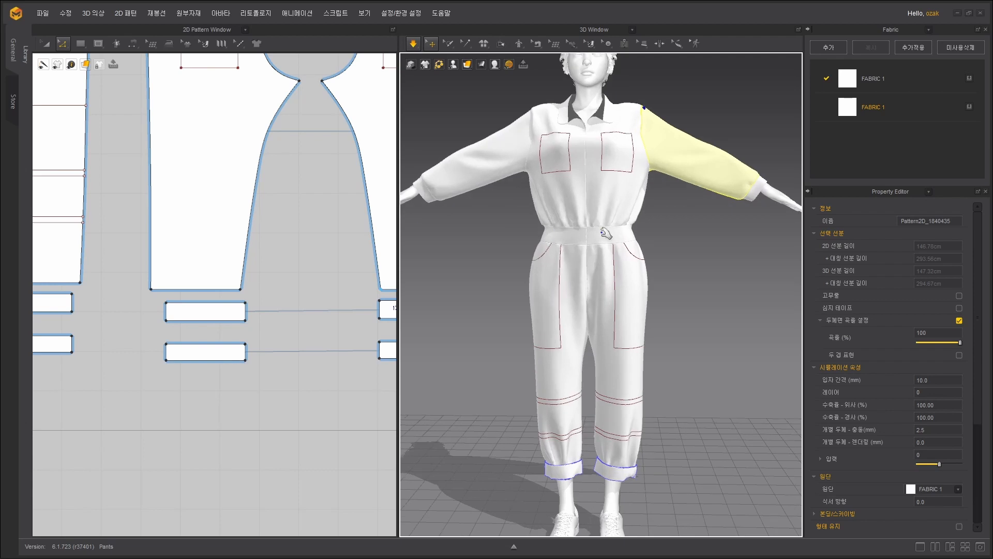
{"action": "right_click_drag", "start_coordinate": [677, 255], "coordinate": [661, 250]}
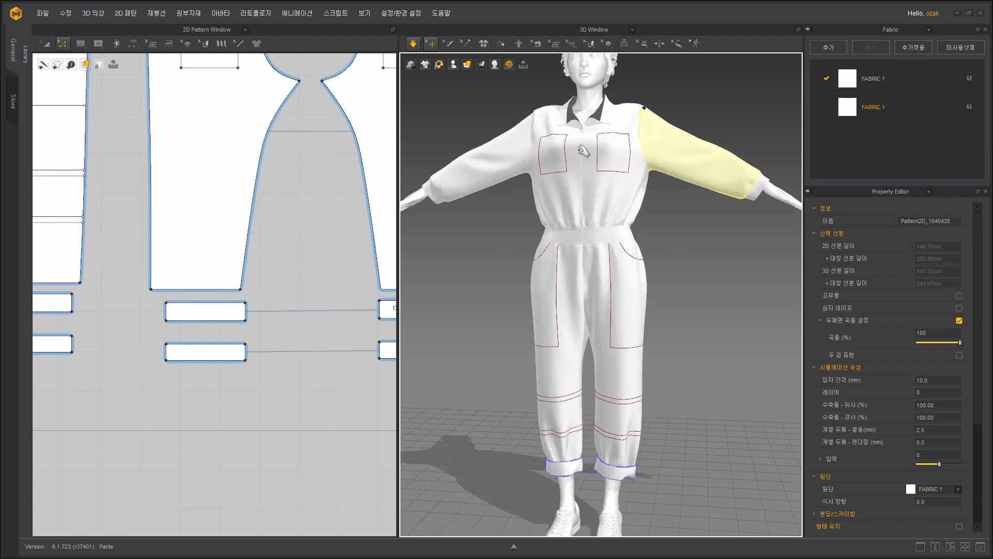
{"action": "scroll", "coordinate": [592, 161], "scroll_direction": "up", "scroll_amount": 4}
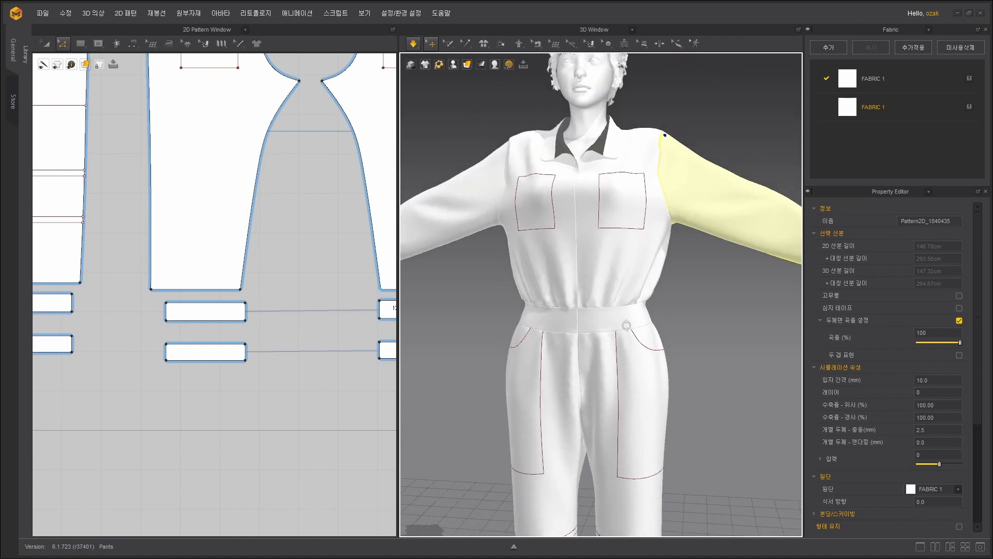
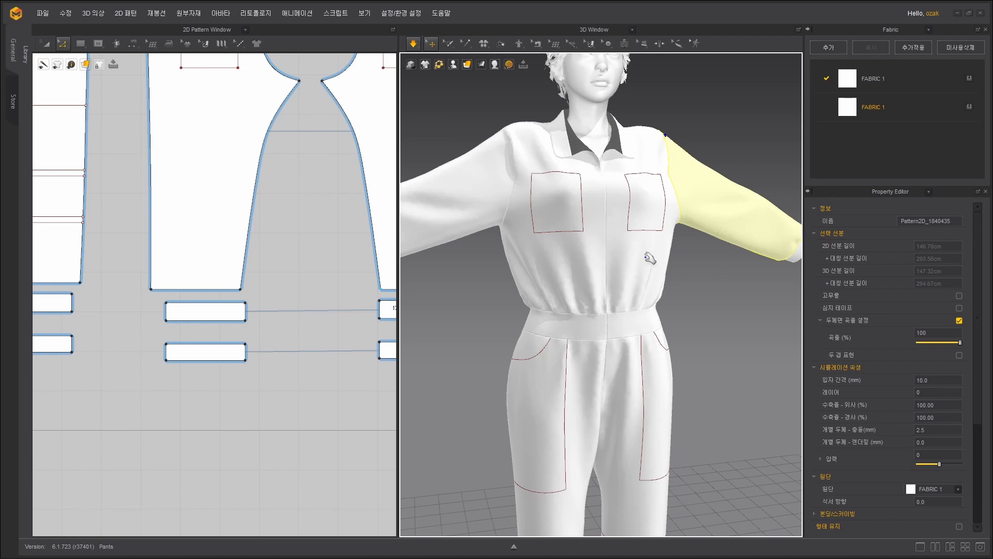
{"action": "middle_click_drag", "start_coordinate": [649, 258], "coordinate": [584, 195]}
{"action": "right_click_drag", "start_coordinate": [656, 216], "coordinate": [608, 236]}
{"action": "middle_click_drag", "start_coordinate": [589, 169], "coordinate": [589, 230]}
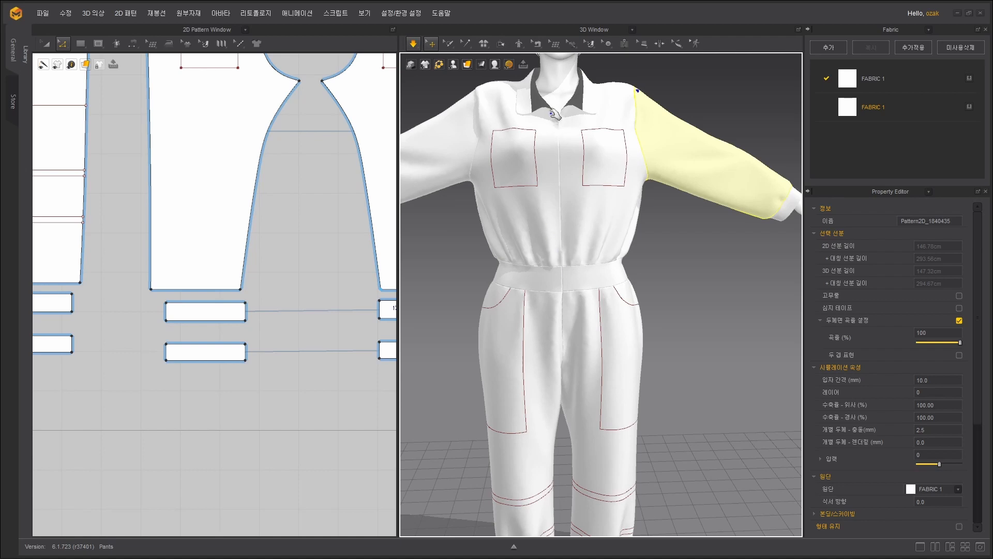
{"action": "scroll", "coordinate": [677, 293], "scroll_direction": "down", "scroll_amount": 6}
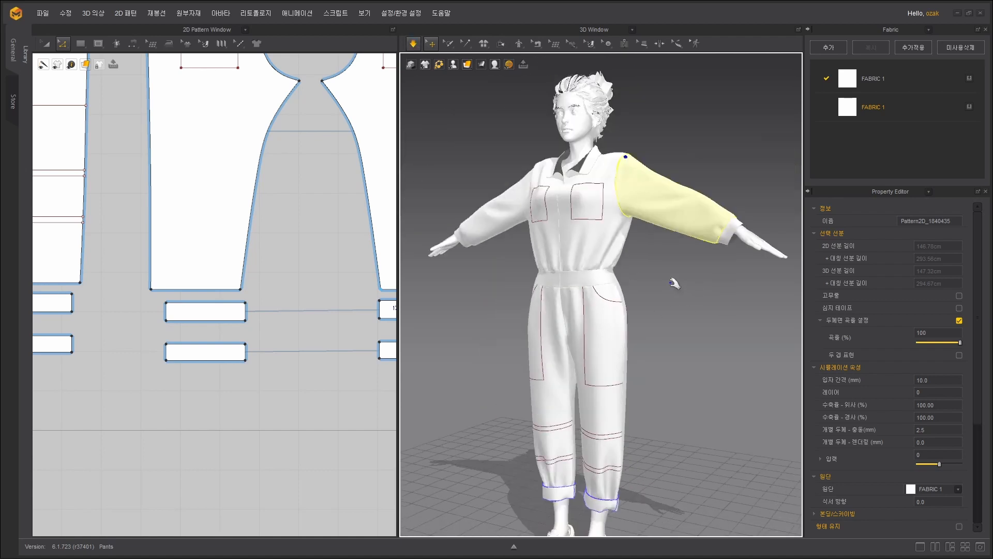
{"action": "right_click_drag", "start_coordinate": [673, 290], "coordinate": [471, 319]}
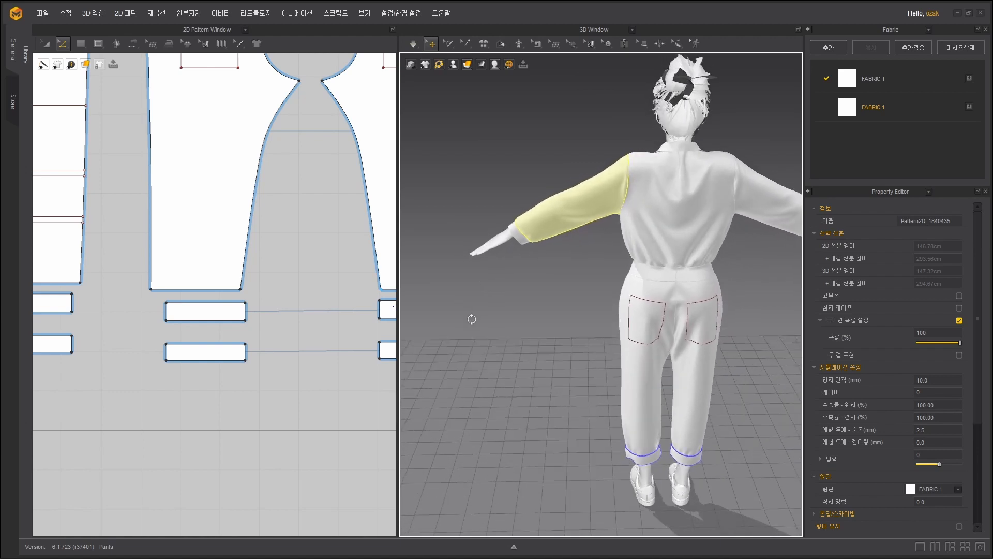
Select the back bodice, simulate the garment again, and check the full jumpsuit's drape from the front.
{"action": "key", "text": "space"}
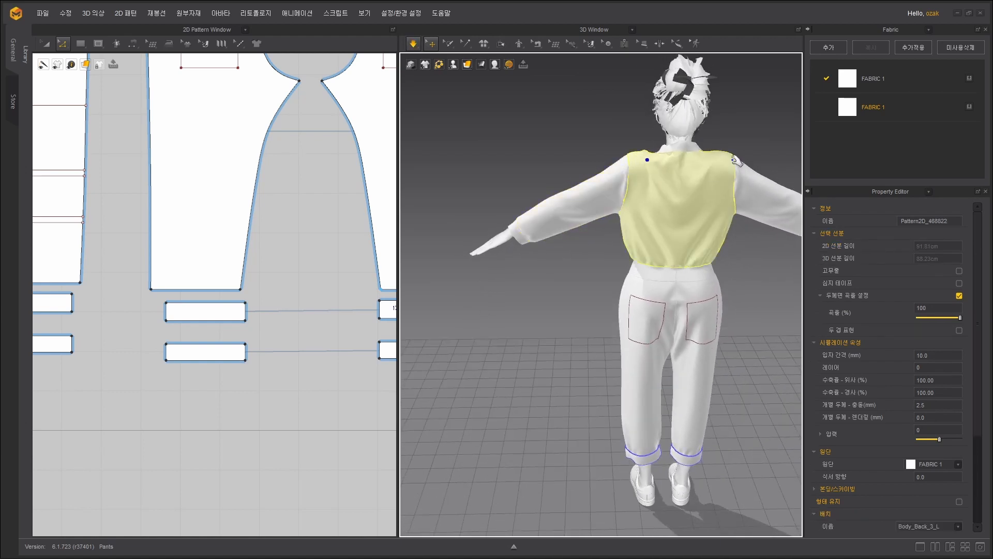
{"action": "right_click_drag", "start_coordinate": [541, 355], "coordinate": [703, 324]}
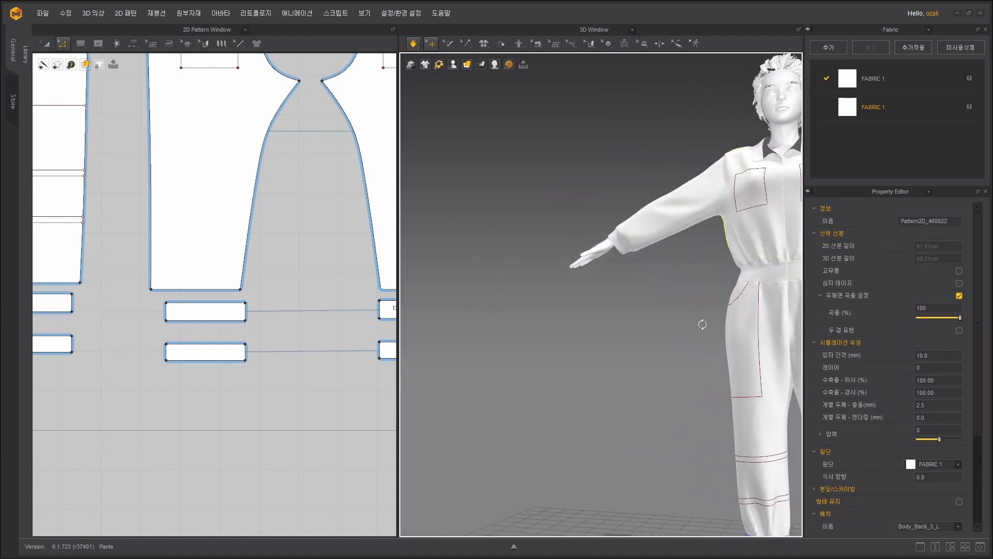
{"action": "middle_click_drag", "start_coordinate": [703, 324], "coordinate": [571, 317]}
{"action": "scroll", "coordinate": [545, 348], "scroll_direction": "down", "scroll_amount": 2}
{"action": "right_click_drag", "start_coordinate": [545, 348], "coordinate": [554, 368]}
{"action": "key", "text": "space"}
{"action": "middle_click_drag", "start_coordinate": [573, 332], "coordinate": [523, 324]}
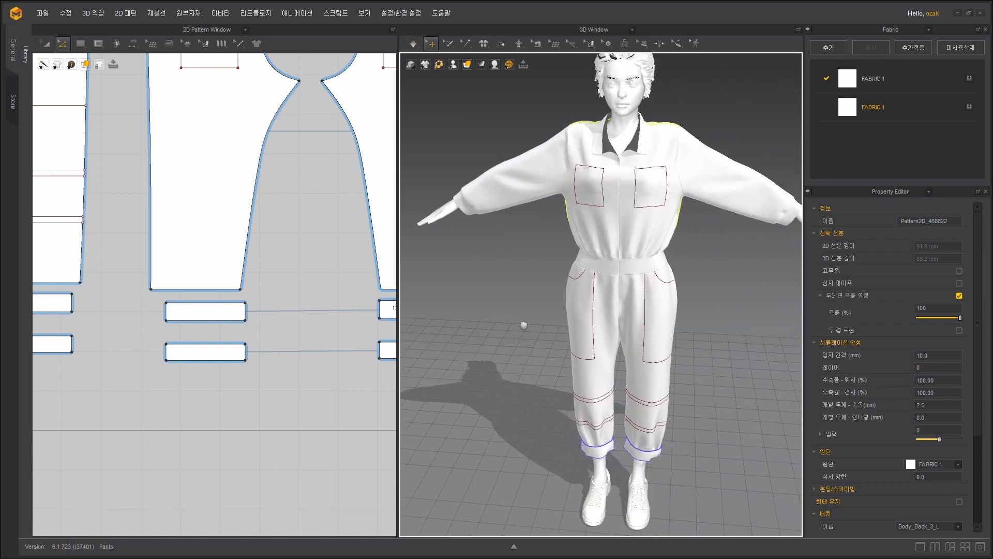
{"action": "scroll", "coordinate": [523, 321], "scroll_direction": "down", "scroll_amount": 2}
{"action": "mouse_move", "coordinate": [522, 320]}
{"action": "right_mouse_down"}
{"action": "mouse_move", "coordinate": [504, 304]}
{"action": "mouse_move", "coordinate": [511, 318]}
{"action": "right_mouse_up"}
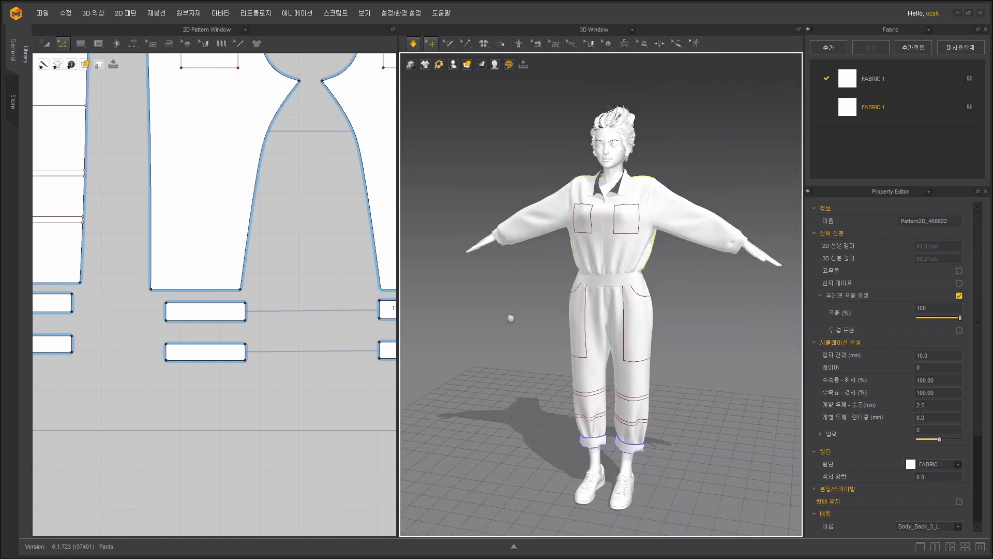